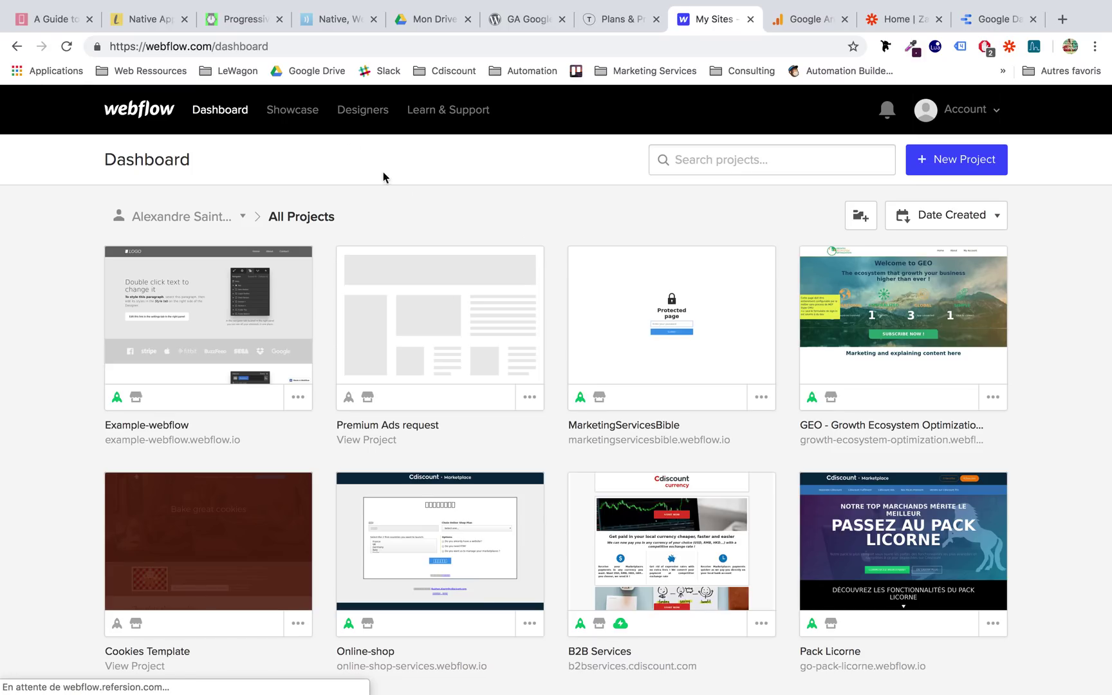
Start creating a new project from the dashboard
mouse_move(234, 327)
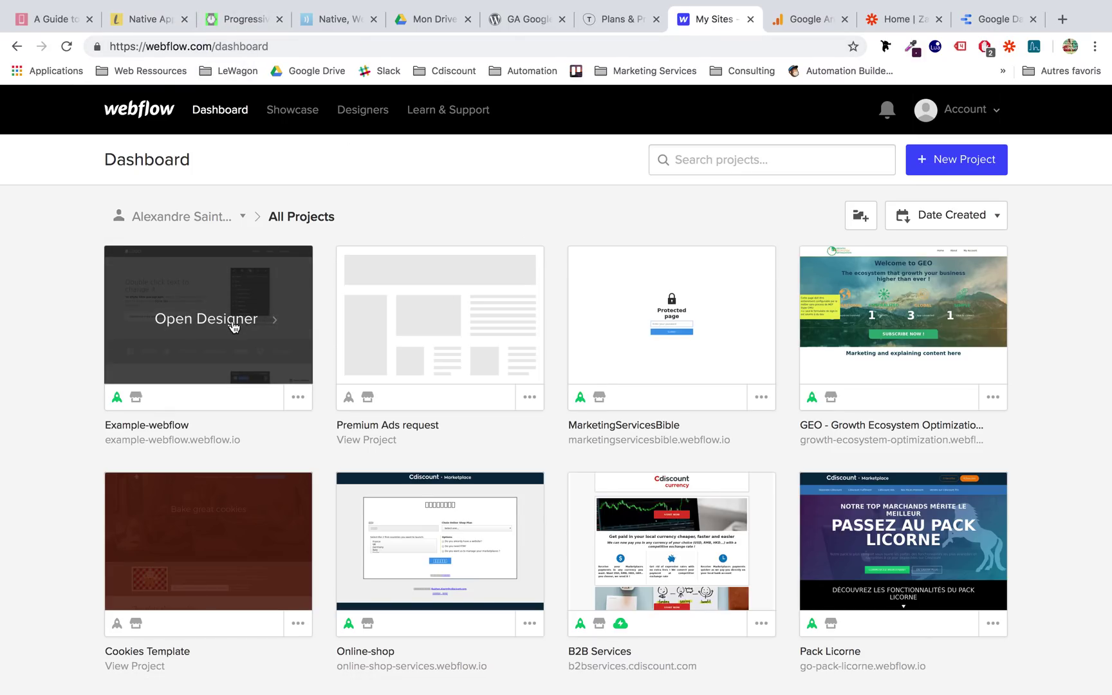
left_click(965, 165)
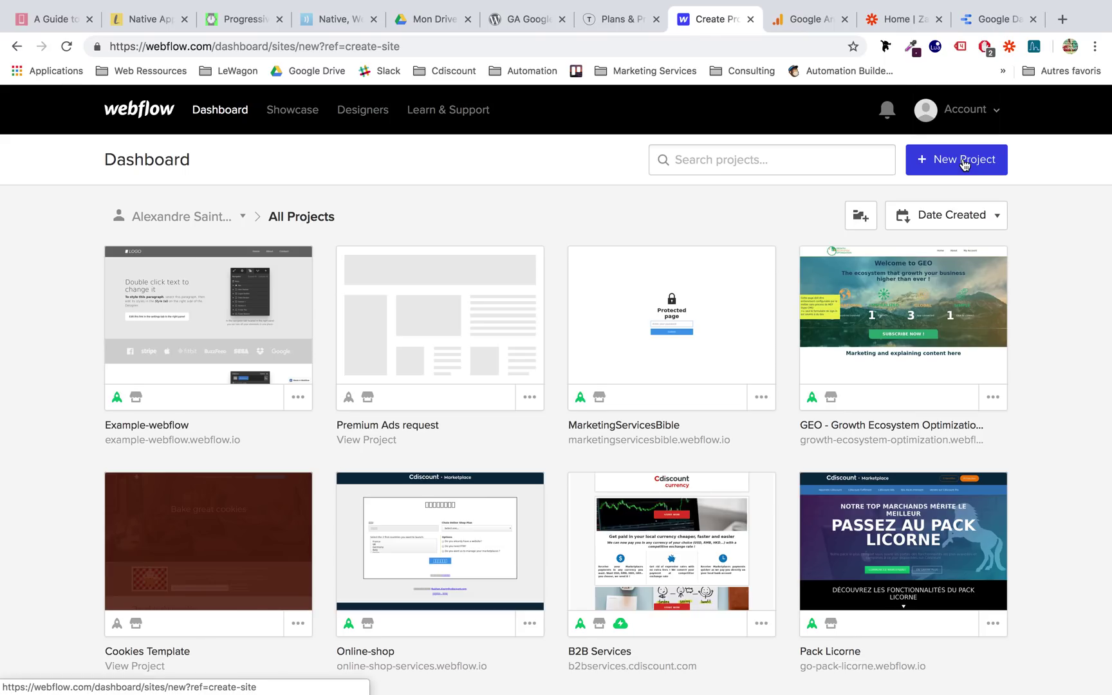
mouse_move(632, 306)
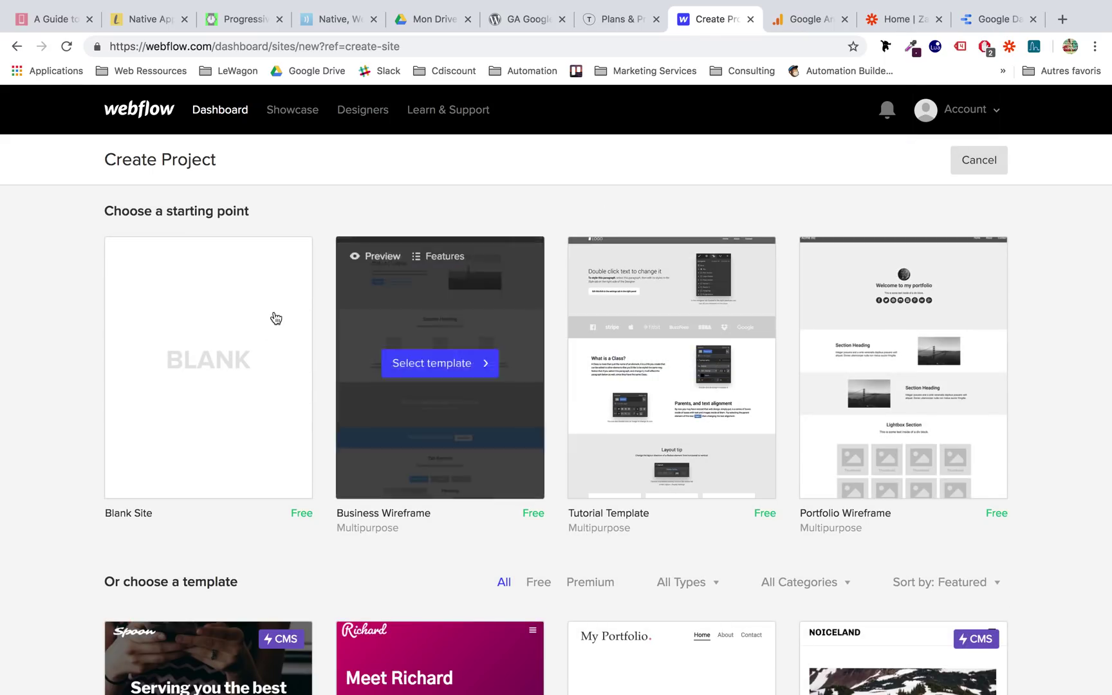
Browse the available starting points and the free and paid templates for the new project
scroll(41, 375, "down", 3)
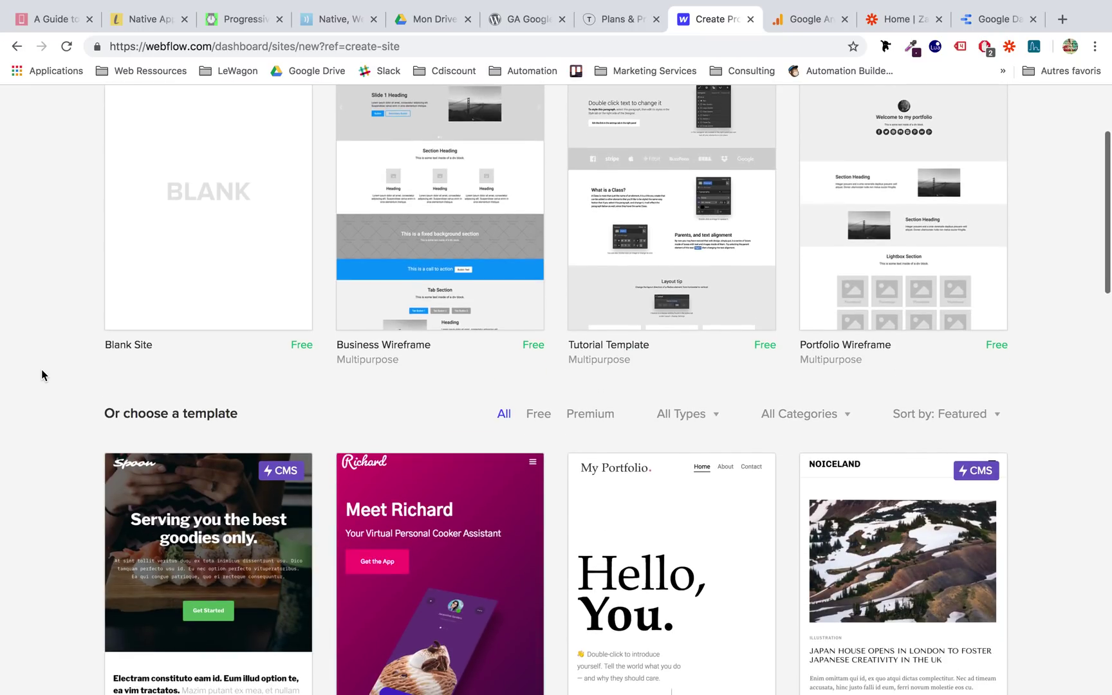
scroll(42, 374, "down", 4)
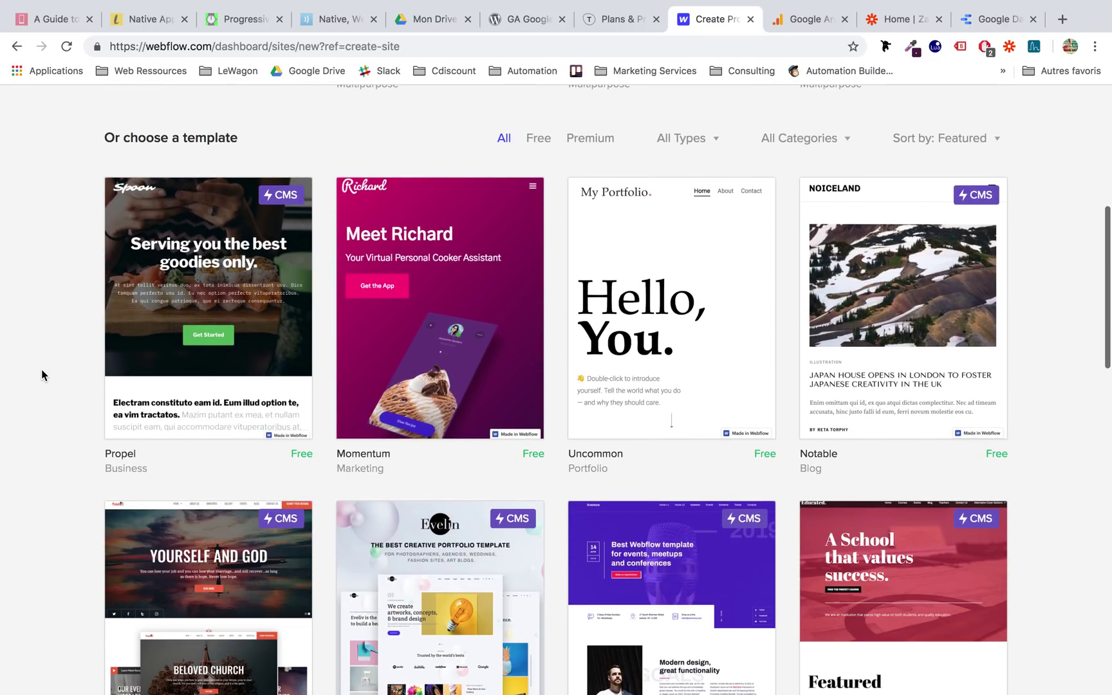
scroll(42, 373, "up", 5)
mouse_move(408, 186)
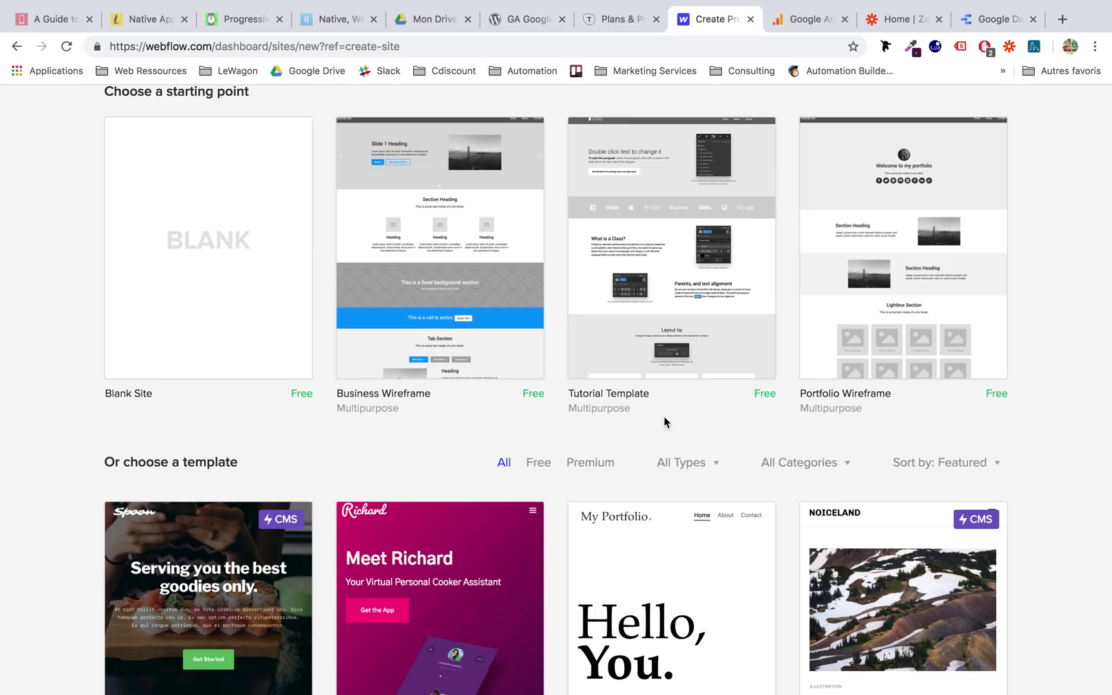
scroll(664, 421, "down", 1)
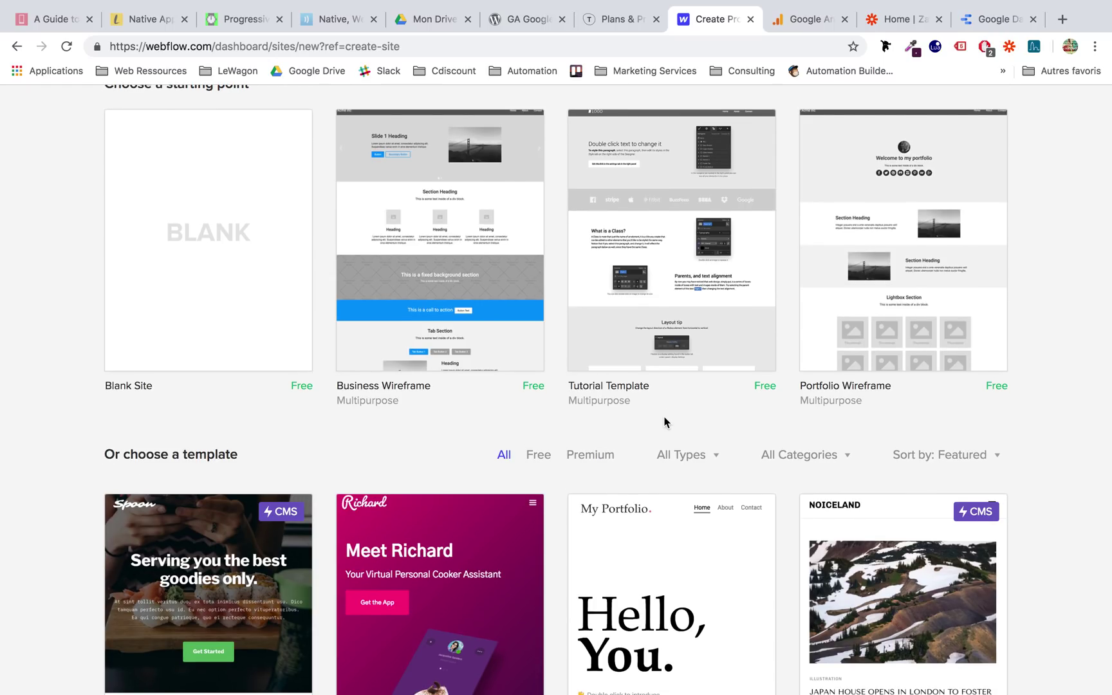
scroll(665, 422, "up", 1)
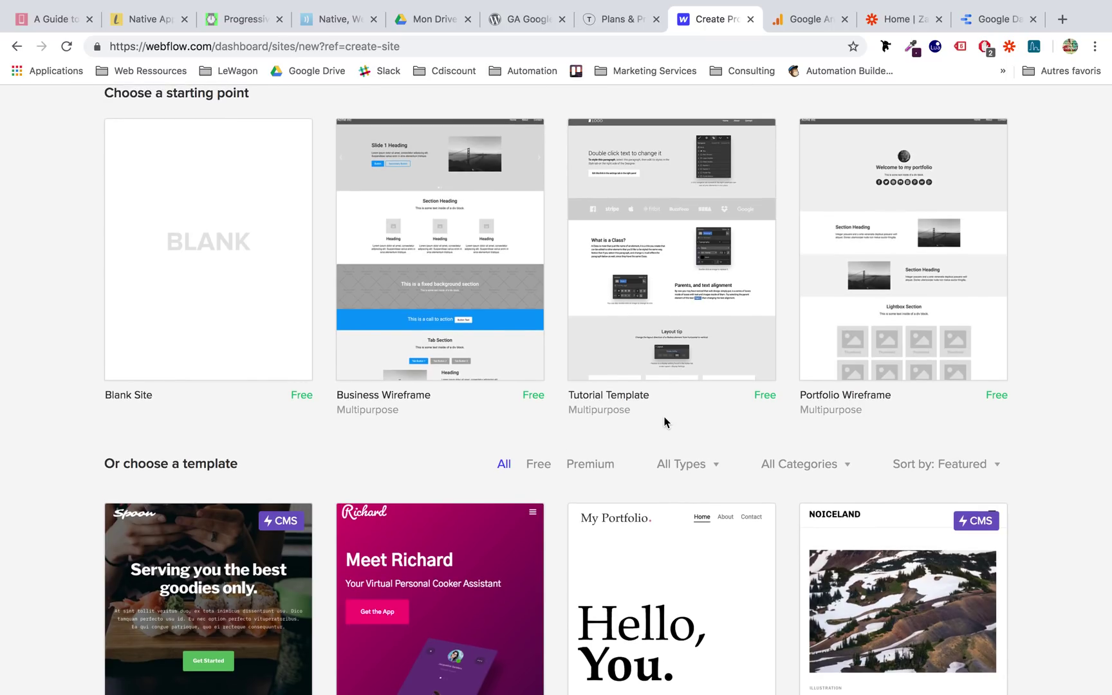
scroll(664, 422, "down", 3)
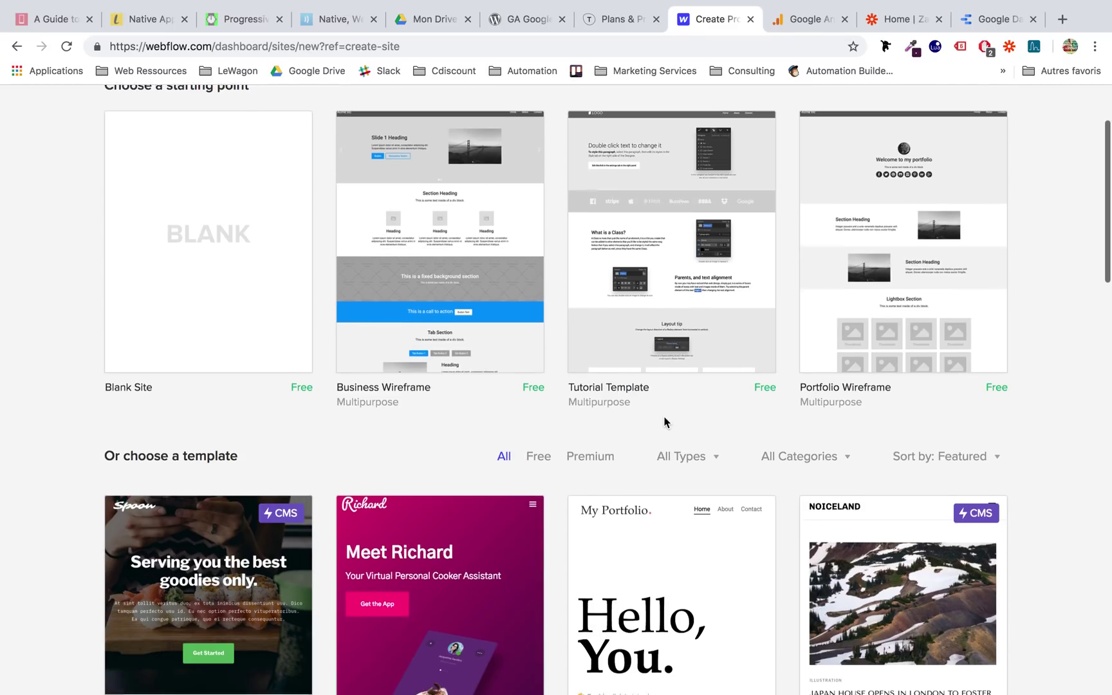
scroll(665, 421, "down", 3)
mouse_move(665, 422)
scroll(665, 422, "down", 5)
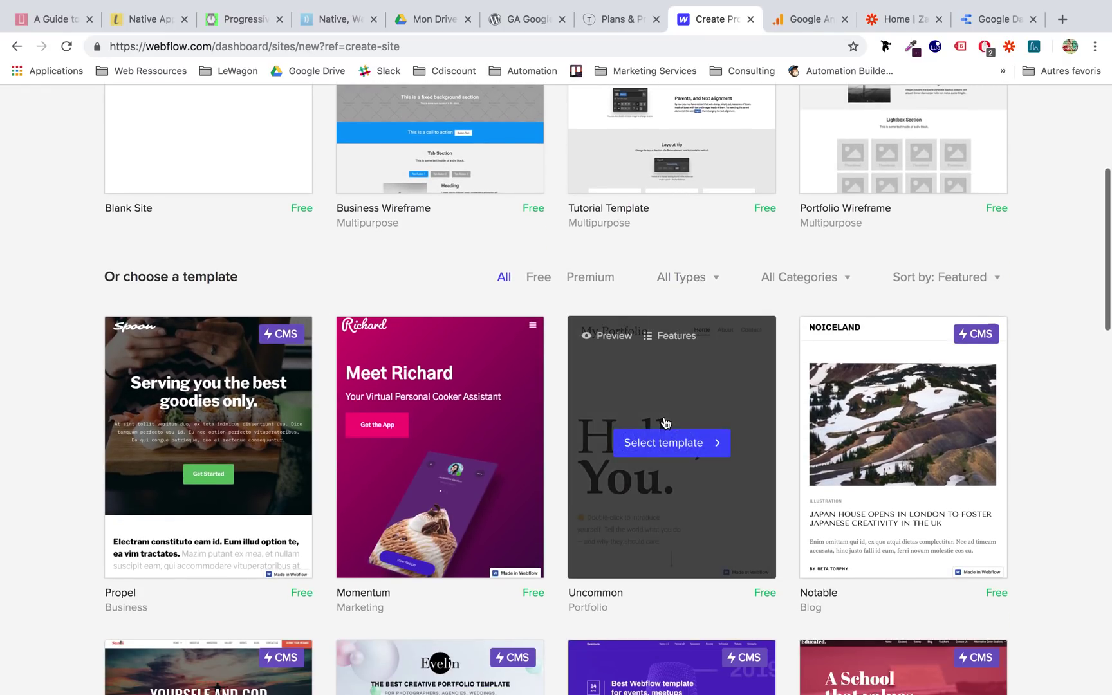
scroll(56, 427, "down", 5)
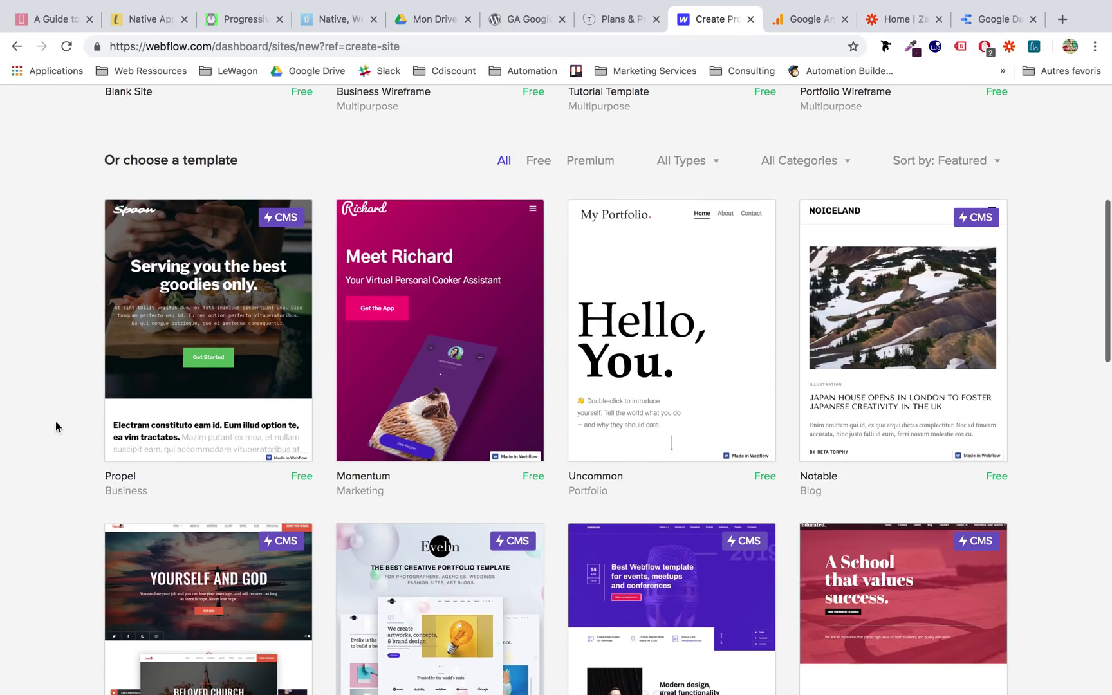
scroll(55, 426, "down", 3)
mouse_move(401, 265)
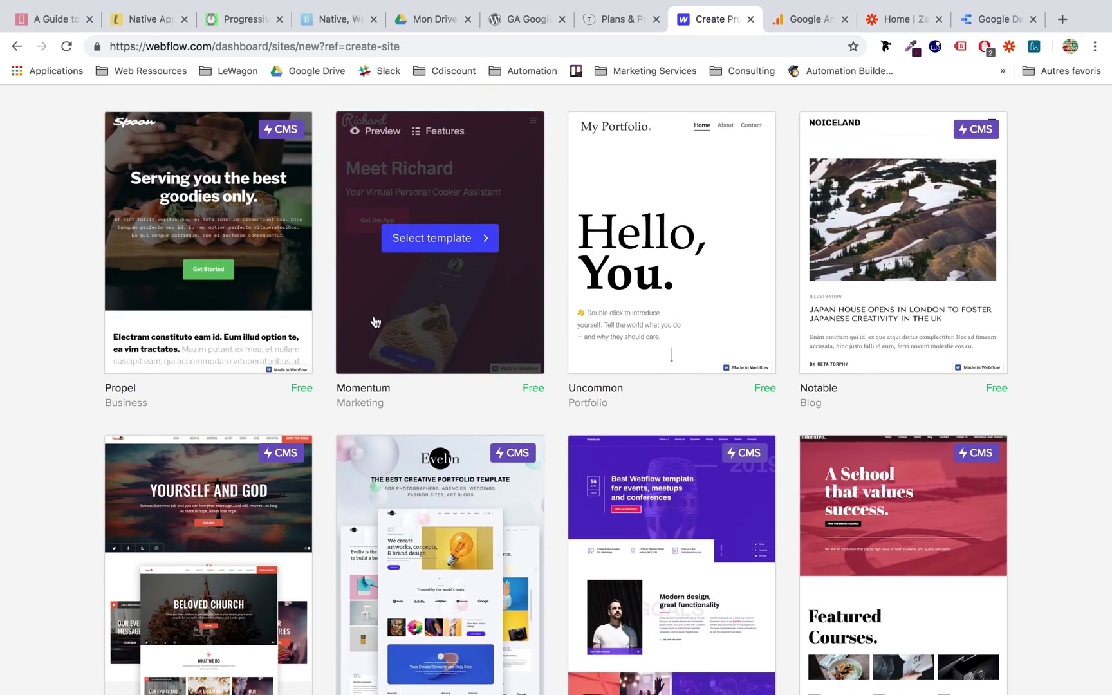
scroll(54, 327, "down", 5)
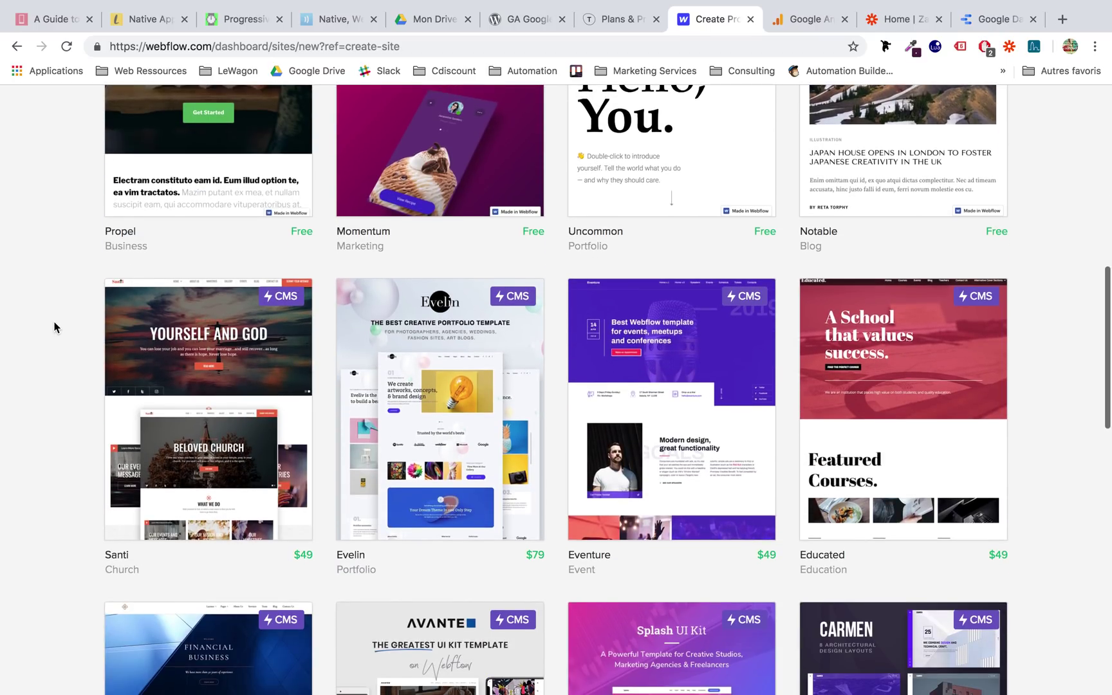
scroll(54, 327, "down", 4)
scroll(54, 325, "down", 4)
scroll(54, 325, "up", 2)
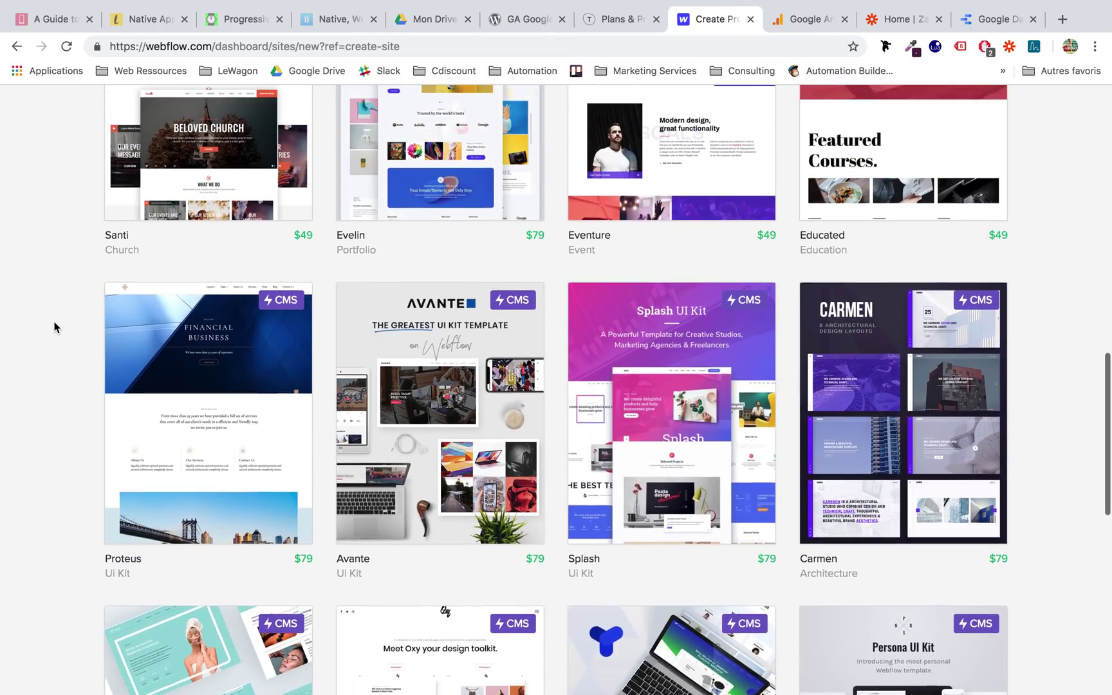
scroll(56, 327, "up", 20)
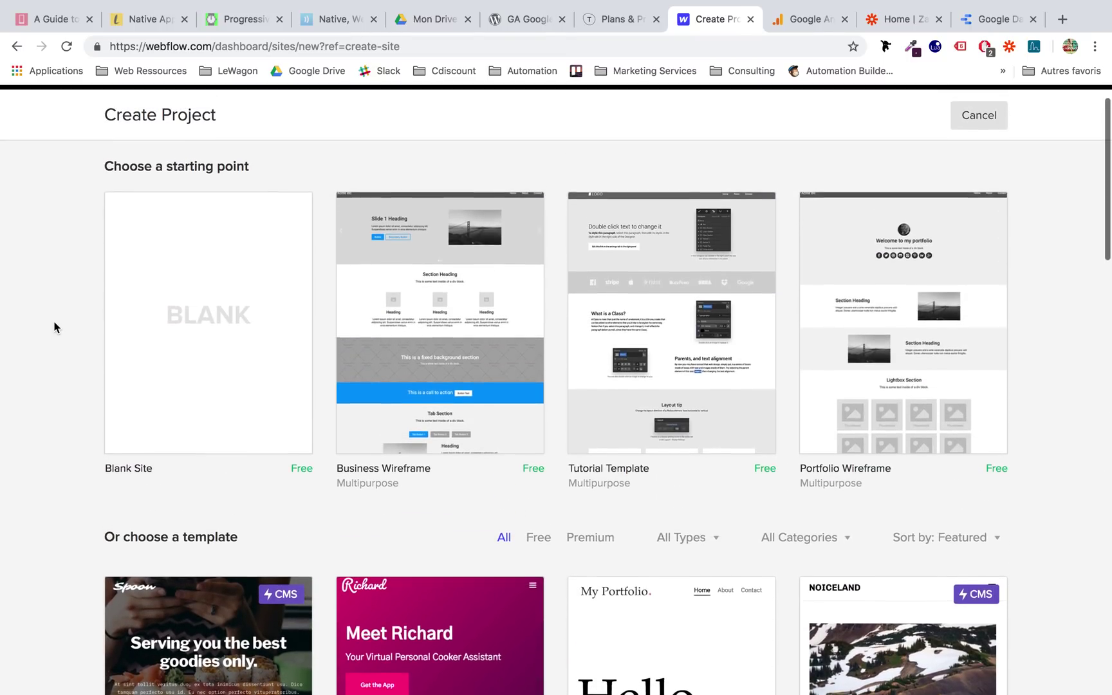
Create the project from the Tutorial Template and name it EFAP-project
mouse_move(407, 387)
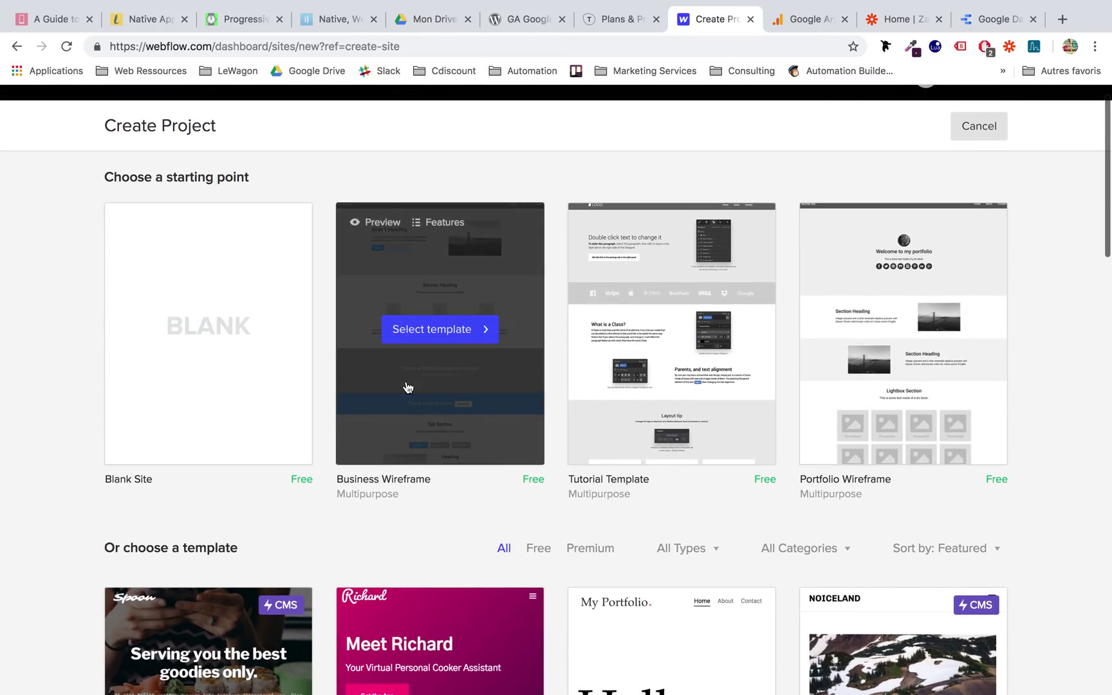
left_click(622, 412)
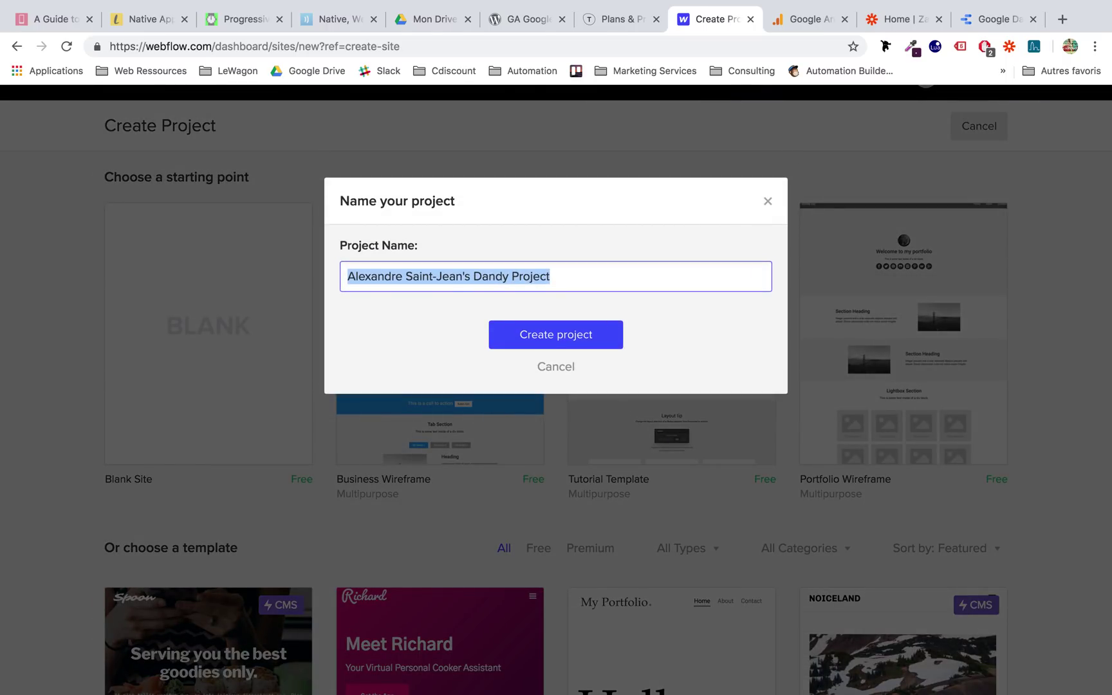
type("EFAP-p")
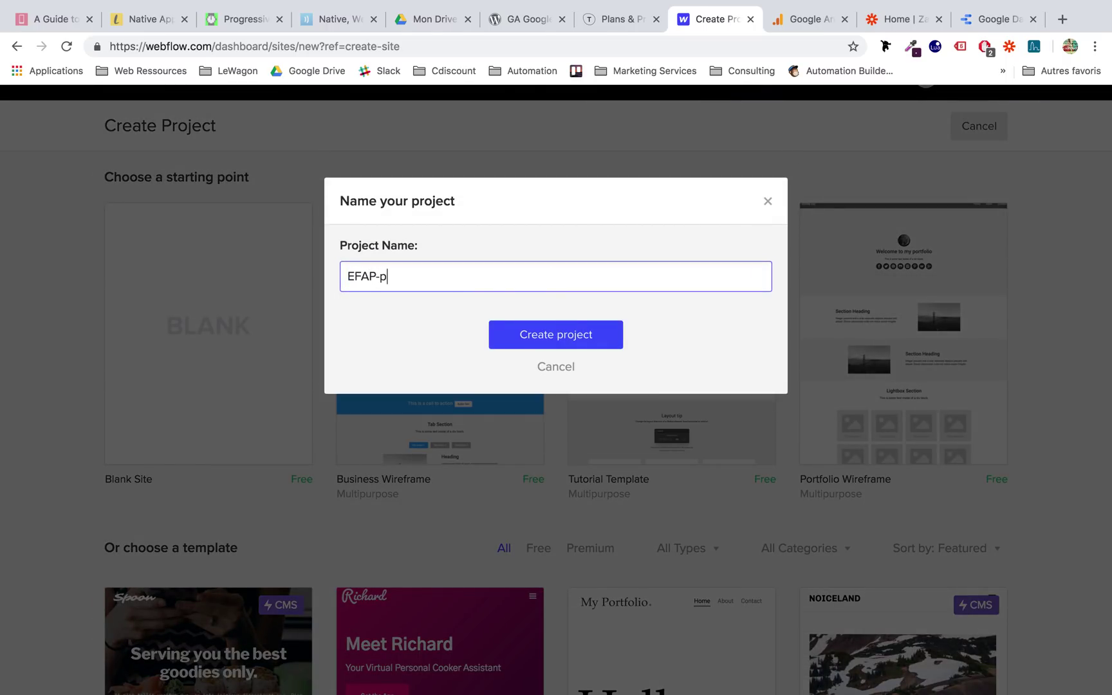
type("roject")
key("Return")
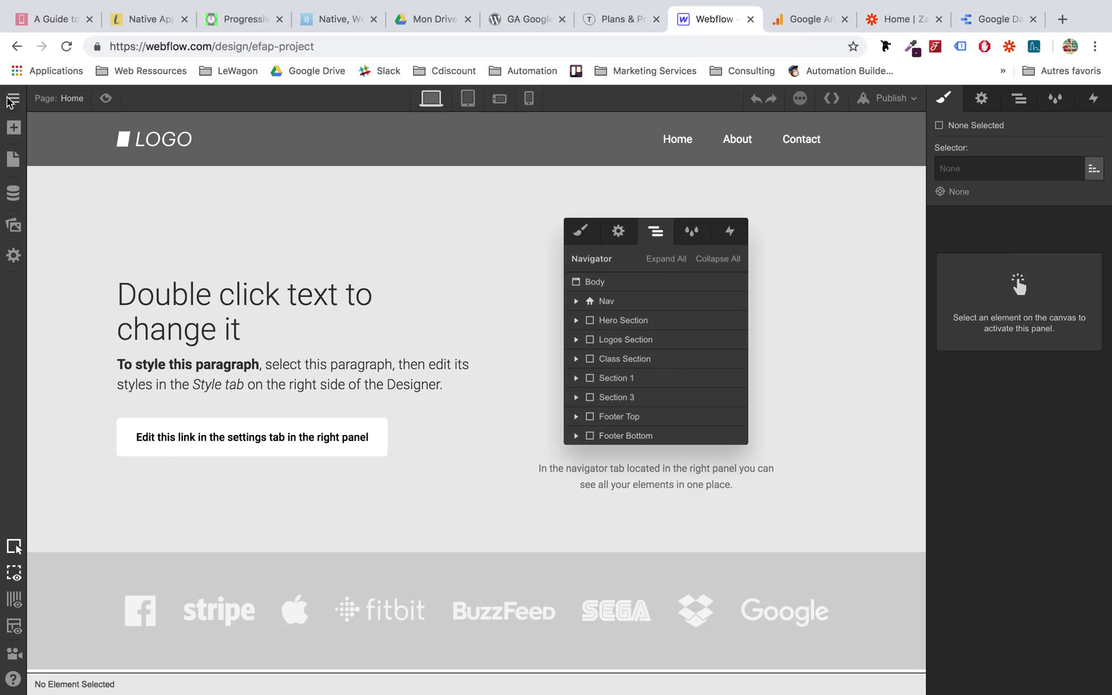
Examine the elements that can be added to the page, from Layout and Basic through Forms and Components
left_click(13, 127)
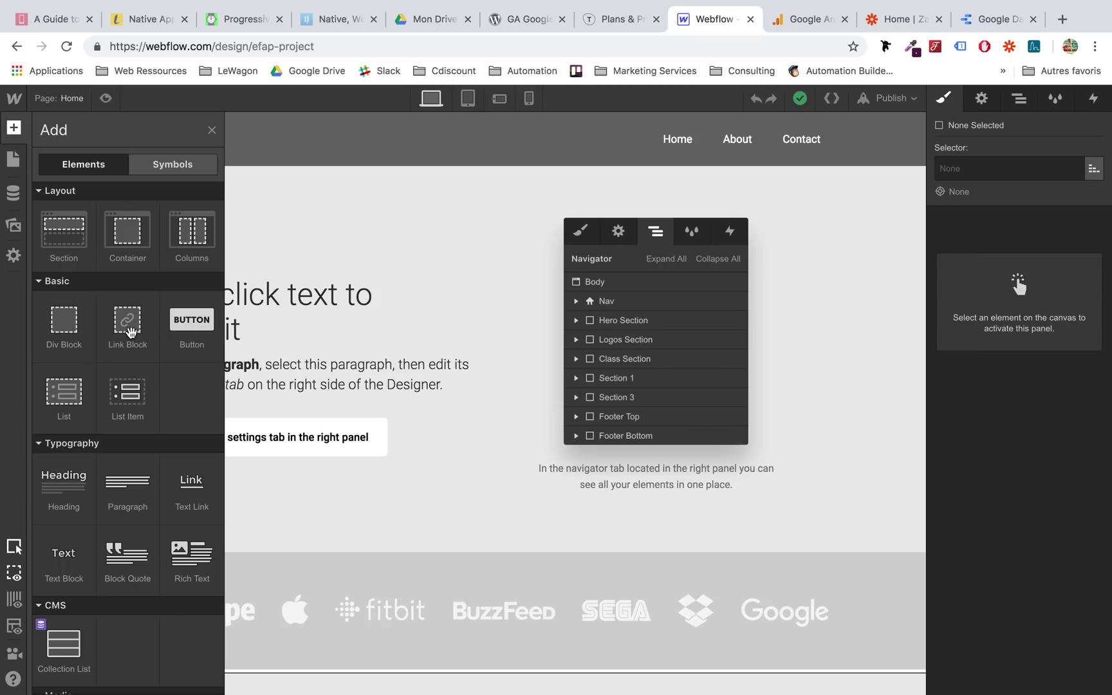
scroll(156, 390, "down", 2)
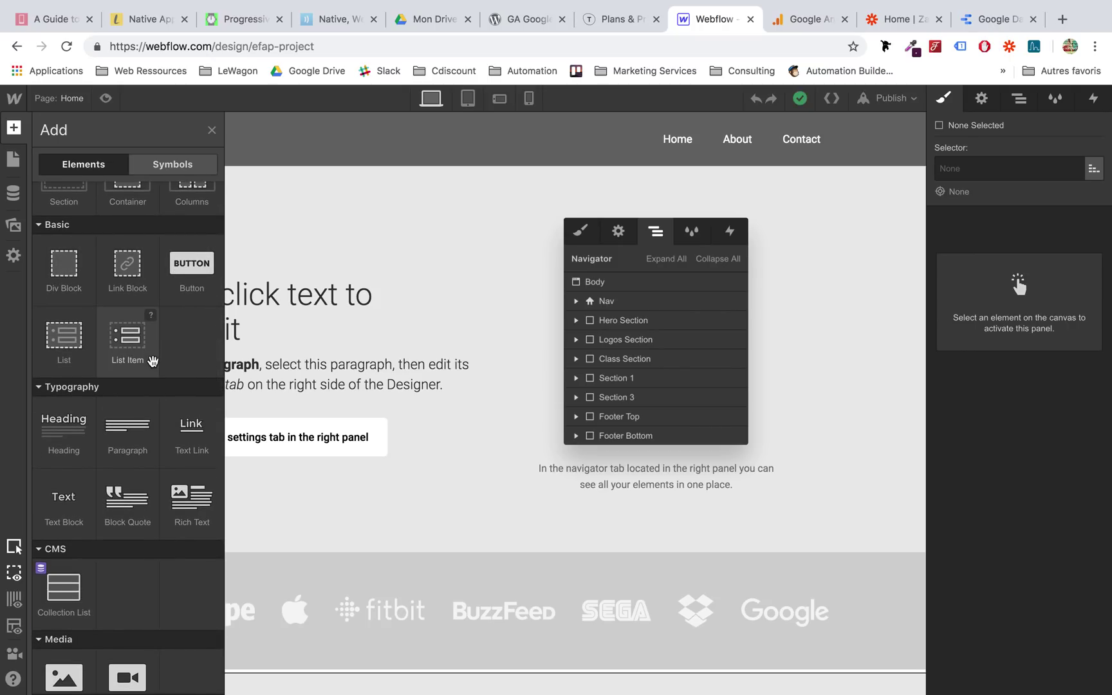
scroll(148, 359, "down", 4)
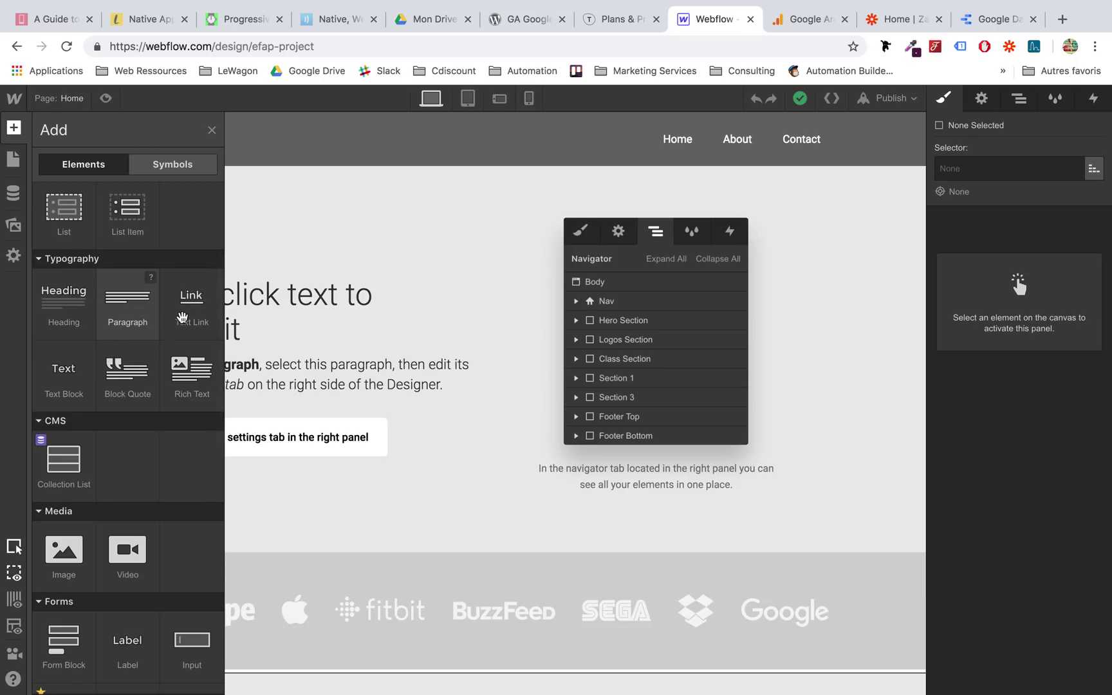
scroll(123, 403, "down", 6)
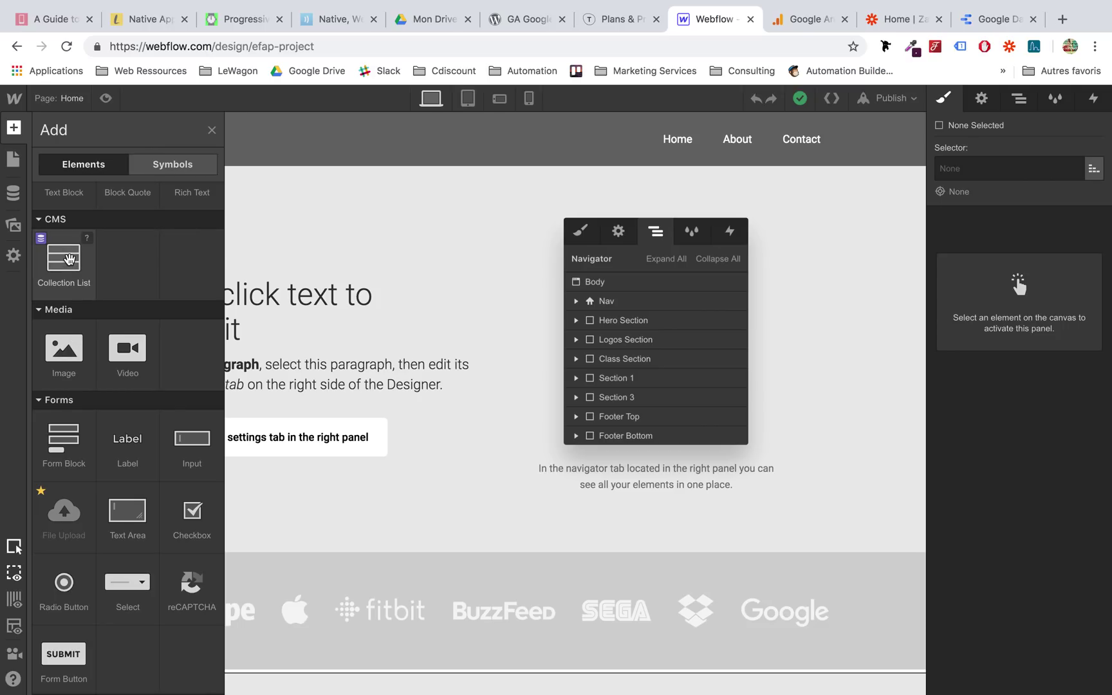
scroll(60, 347, "down", 3)
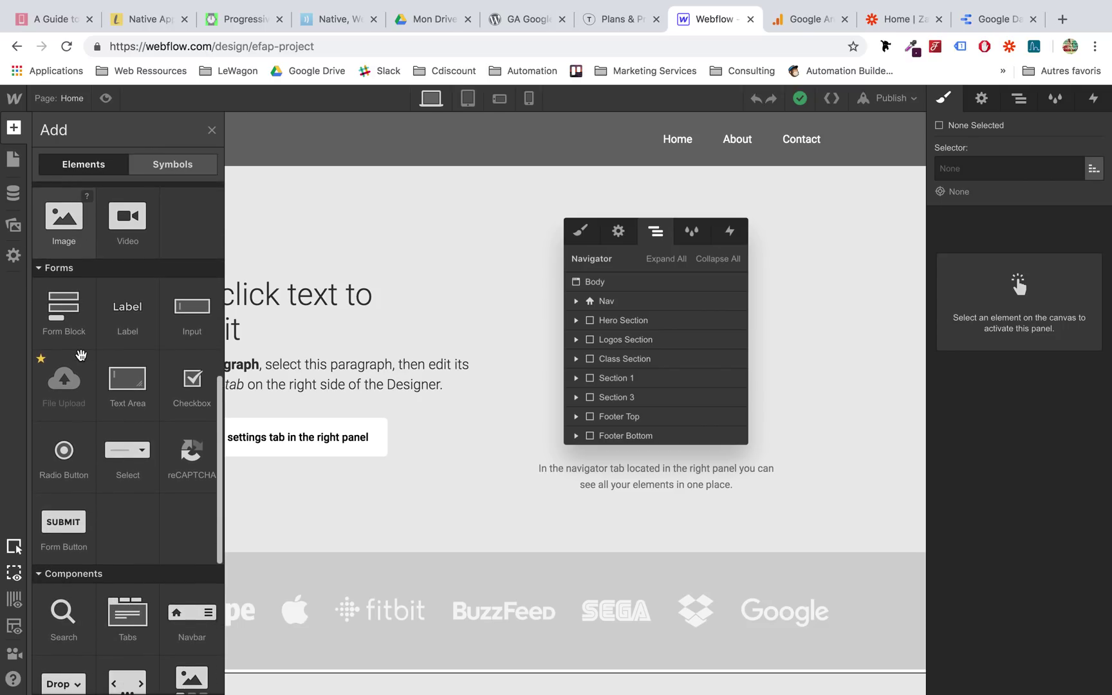
scroll(127, 386, "down", 3)
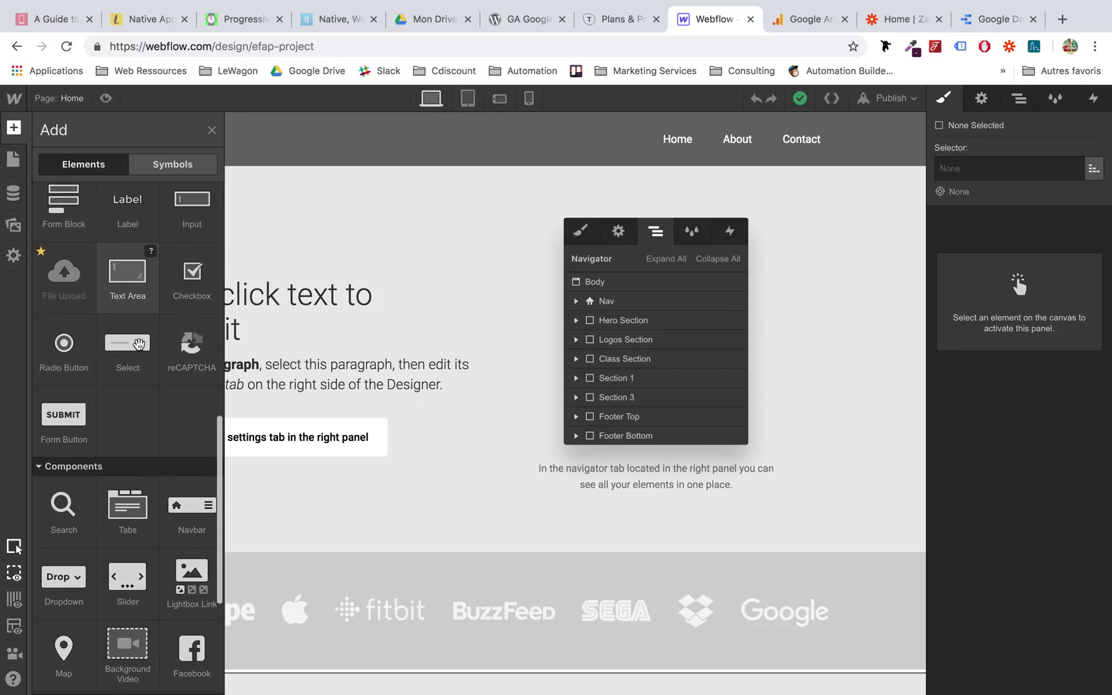
scroll(150, 412, "down", 4)
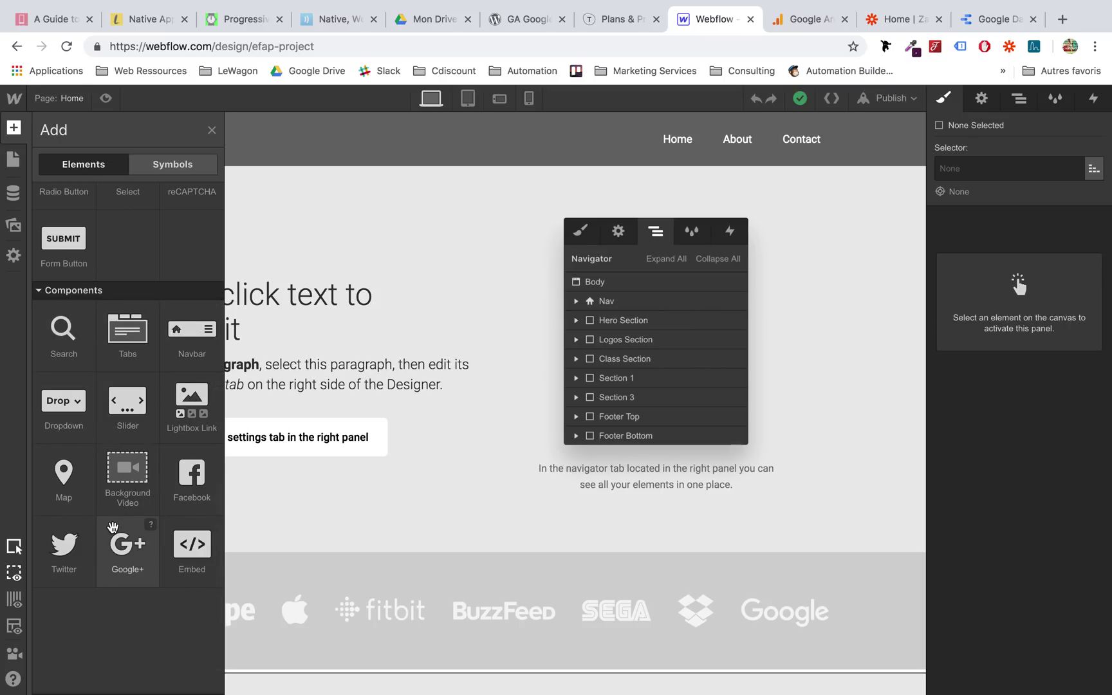
scroll(125, 342, "up", 10)
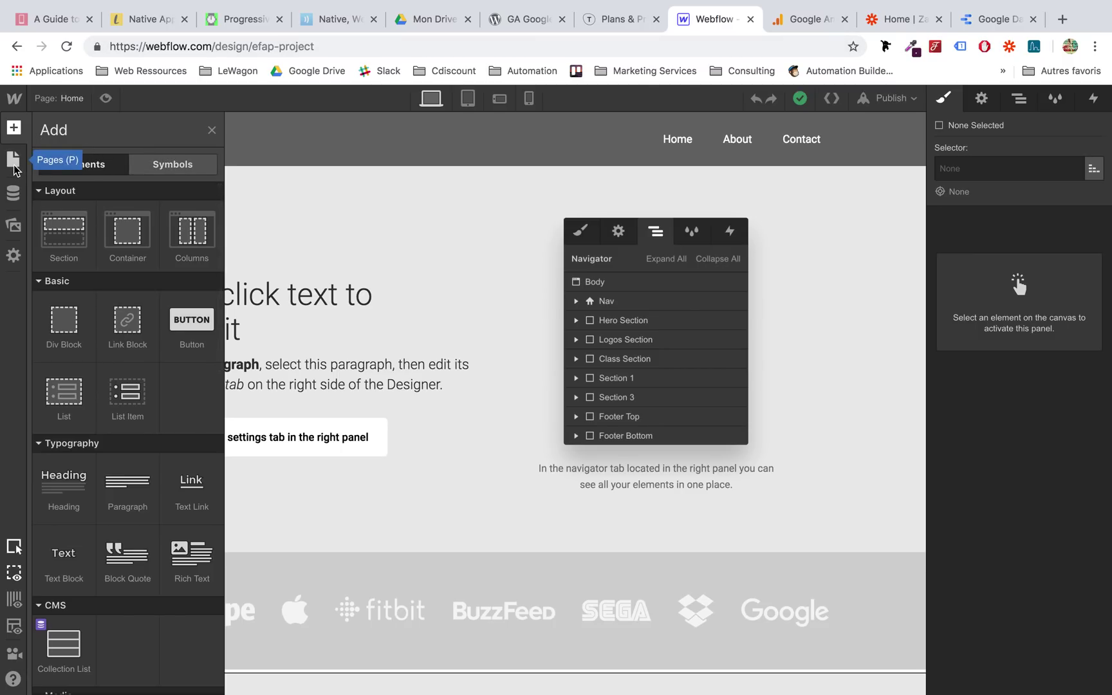
Review the project's list of pages and its CMS collections
left_click(13, 161)
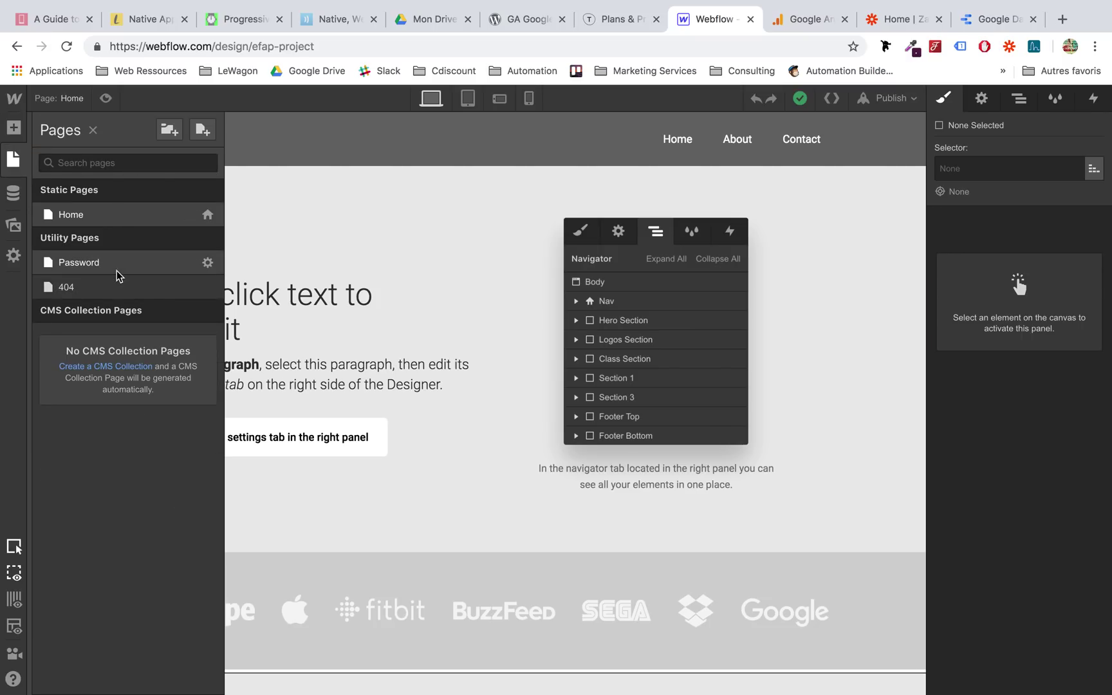
left_click(13, 193)
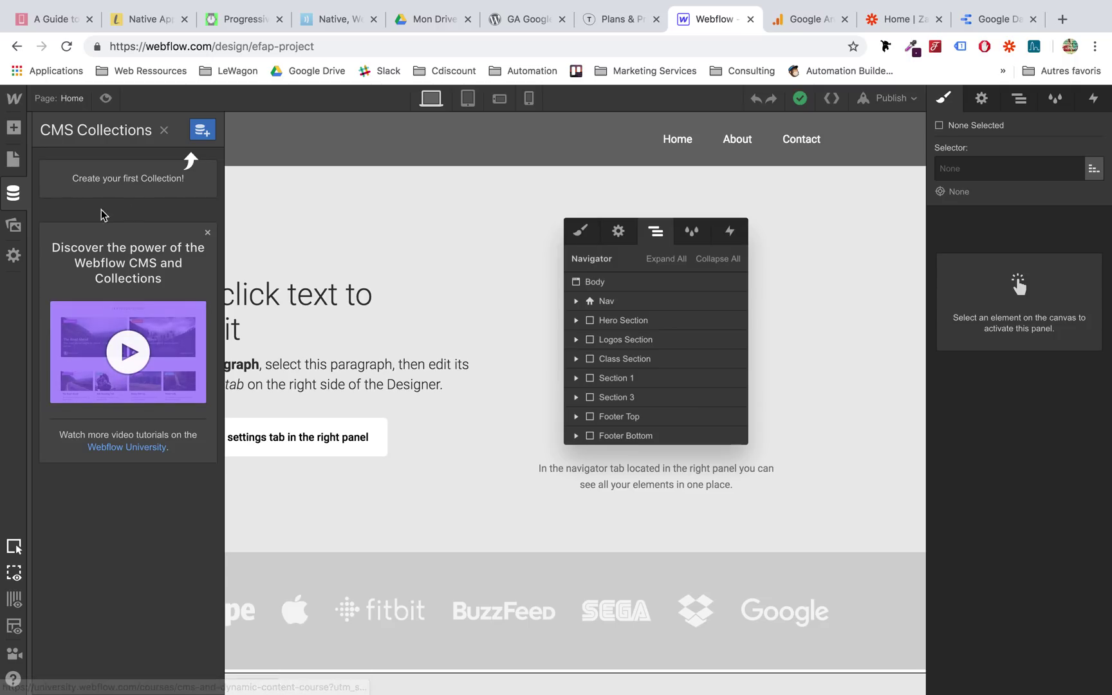
Look through the project's assets, and open the upload file chooser and cancel it without choosing a file
left_click(13, 225)
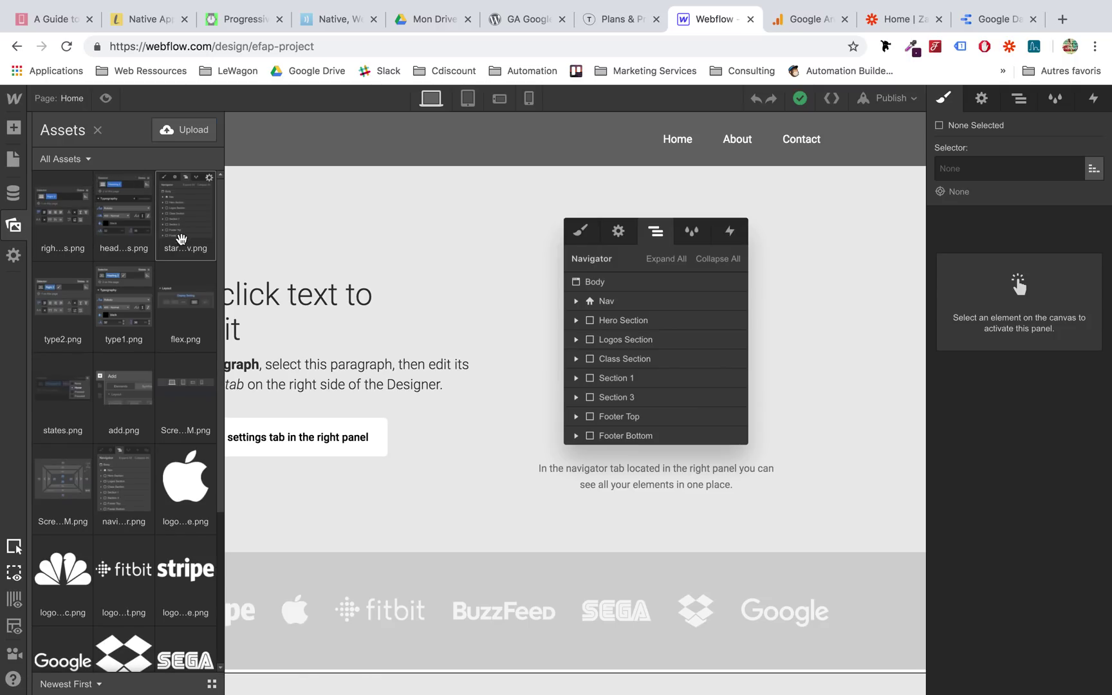
scroll(181, 240, "down", 4)
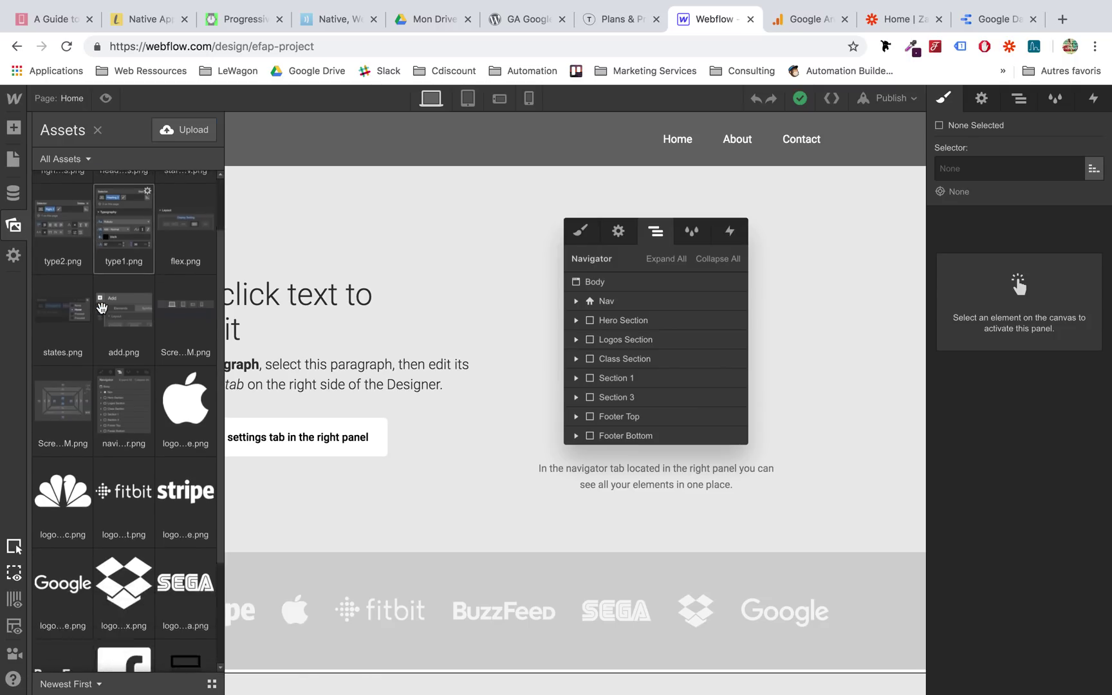
left_click(192, 131)
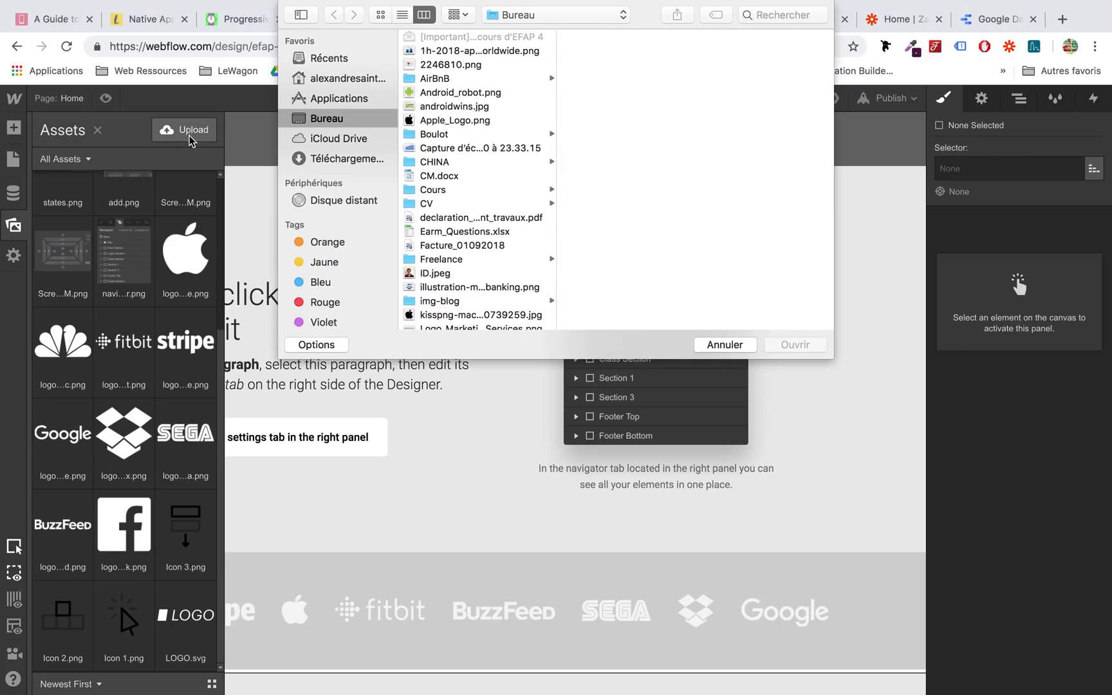
left_click(742, 346)
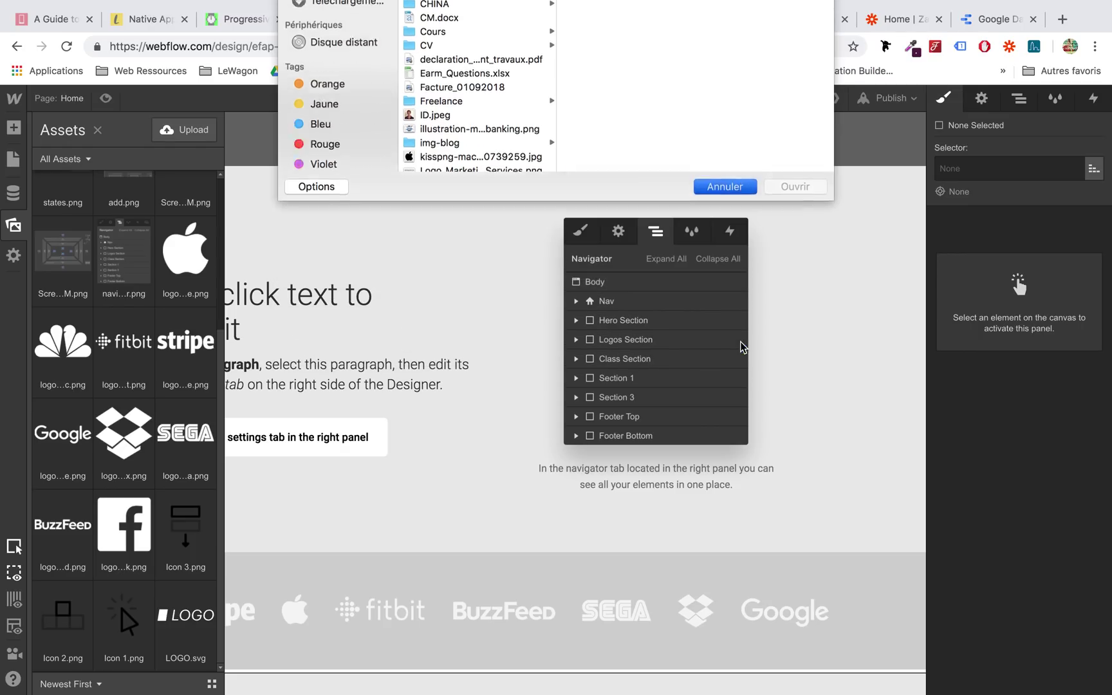
View the designer settings and return to the elements that can be added
left_click(13, 256)
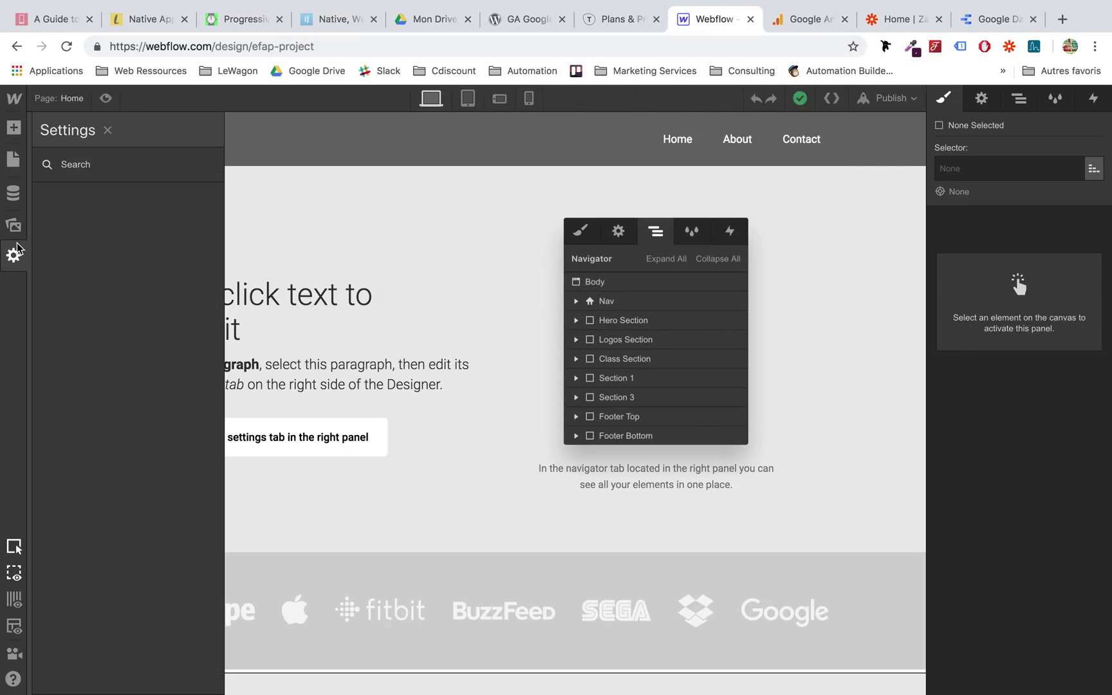
left_click(12, 129)
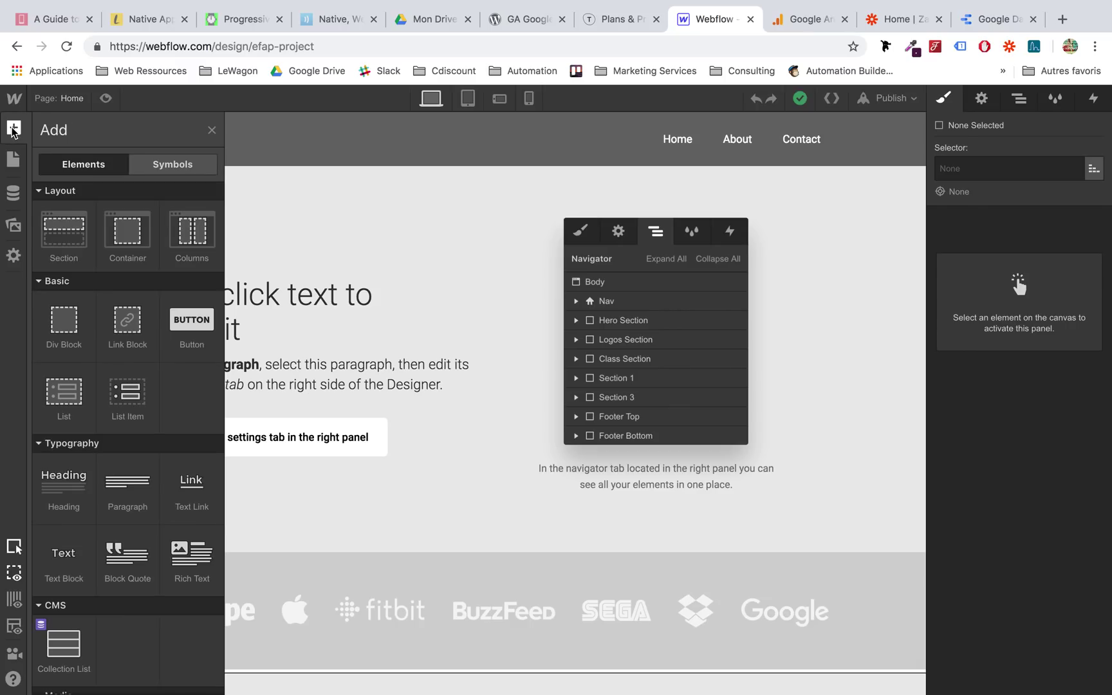
Look over the home page and inspect the style settings of the Hero Section, its screenshot image and its paragraph
left_click(386, 219)
left_click(242, 194)
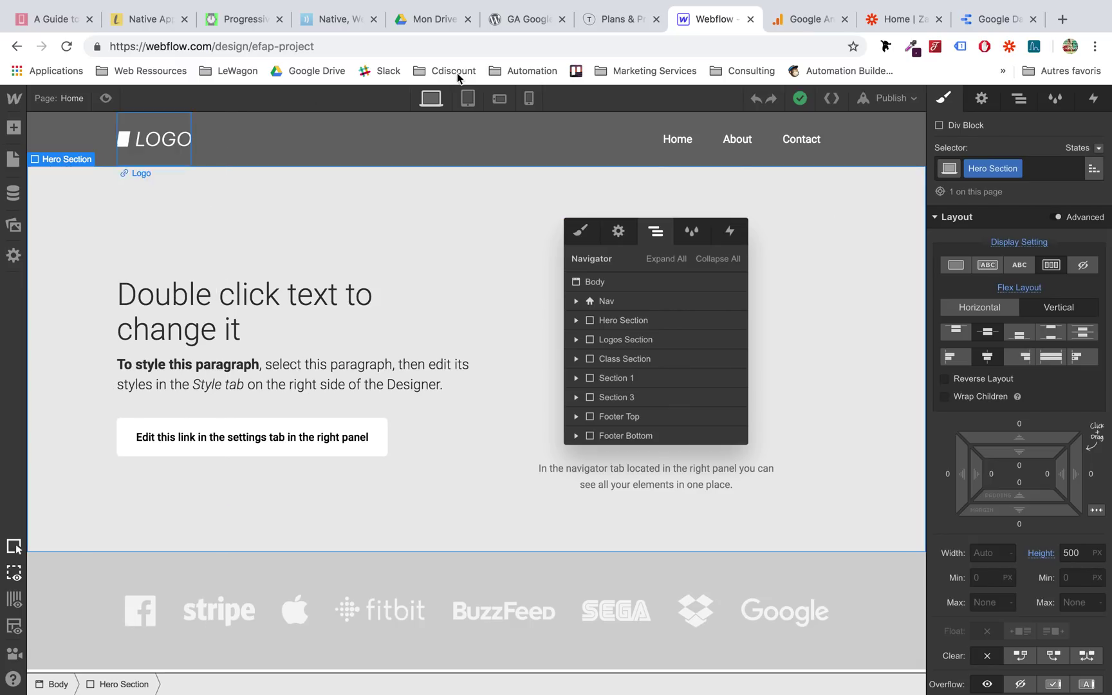
scroll(548, 439, "down", 1)
scroll(548, 438, "down", 8)
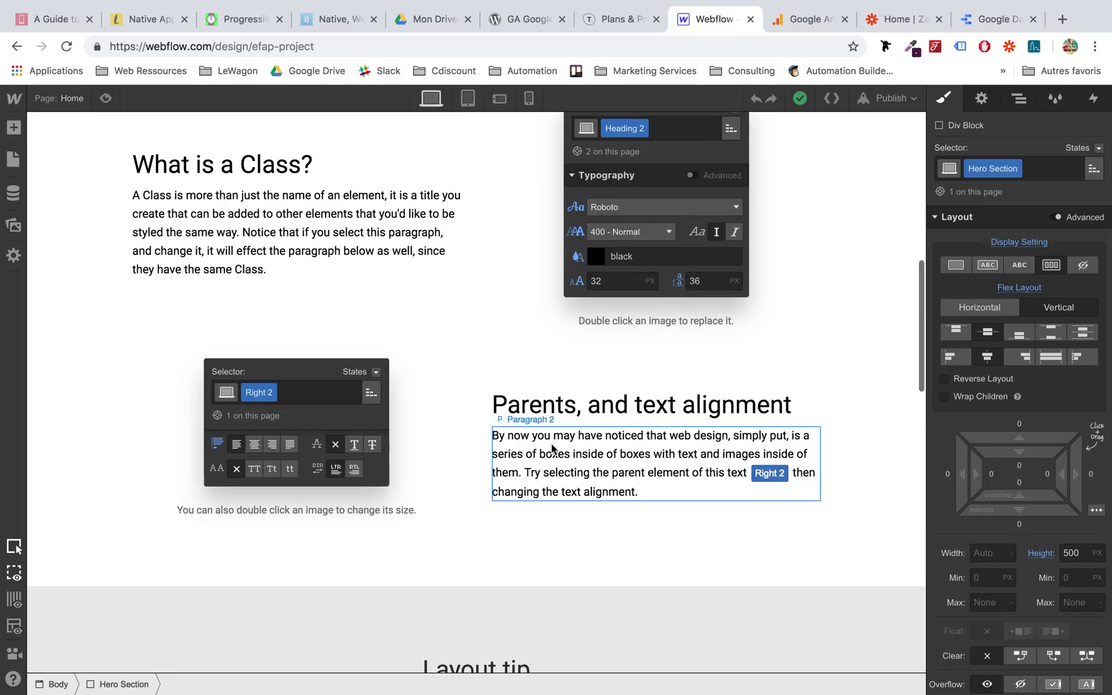
scroll(441, 279, "up", 1)
scroll(439, 275, "up", 9)
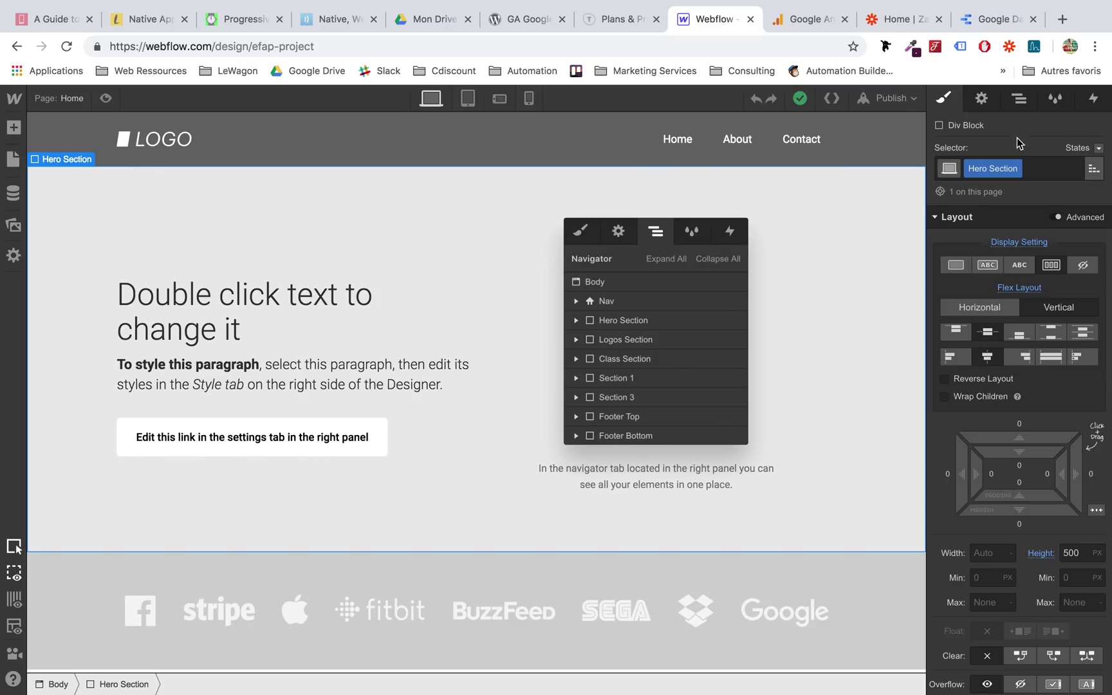
scroll(954, 572, "down", 5)
scroll(954, 572, "up", 5)
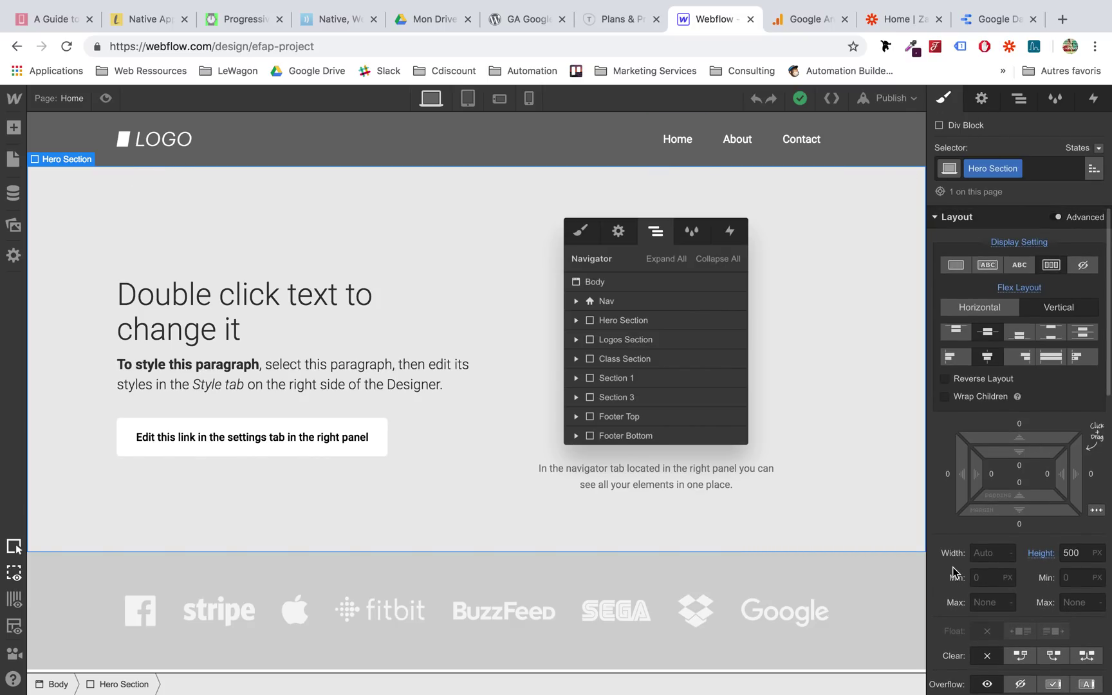
left_click(658, 353)
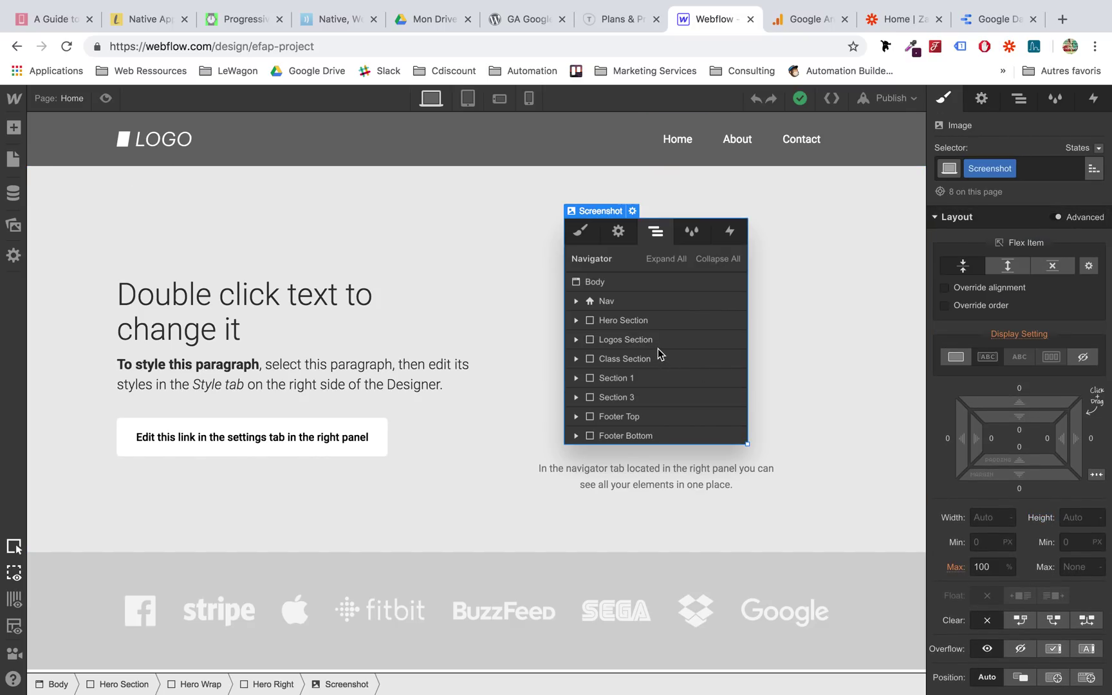
left_click(335, 365)
Replace the hero heading's text with "nzenrpze"
left_click(270, 316)
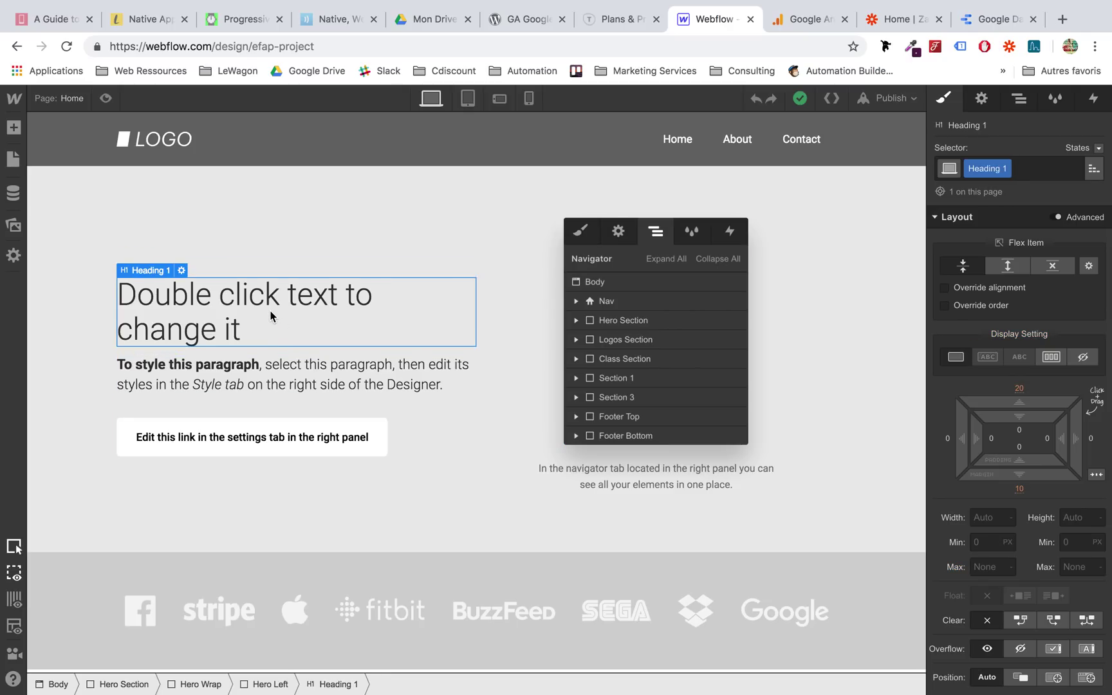
double_click(220, 309)
left_click_drag(251, 326, 116, 299)
type("nzenrpze")
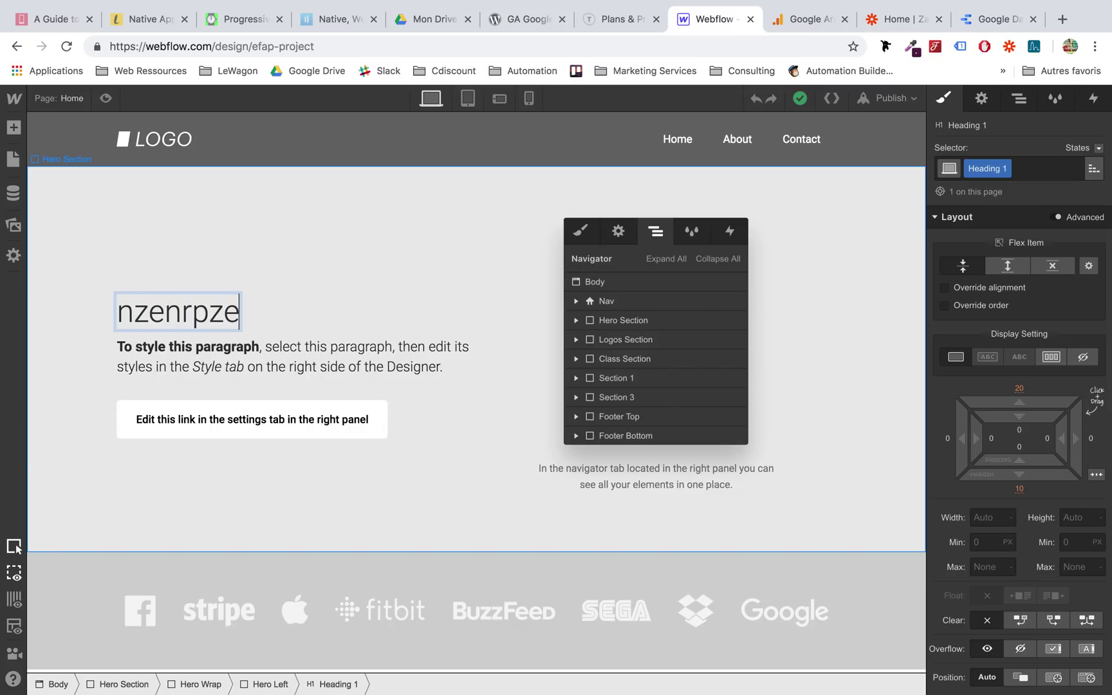
key("Escape")
left_click(353, 194)
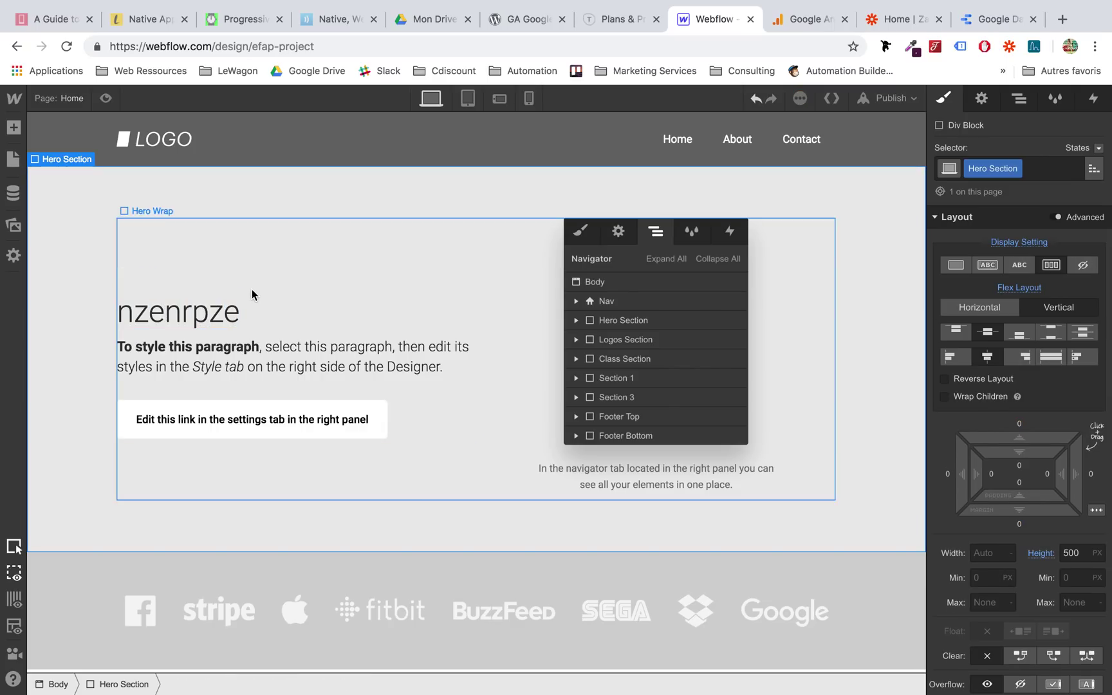
Set the text alignment of the hero's Heading 1 to centered in its typography styles
left_click(216, 317)
scroll(996, 319, "down", 5)
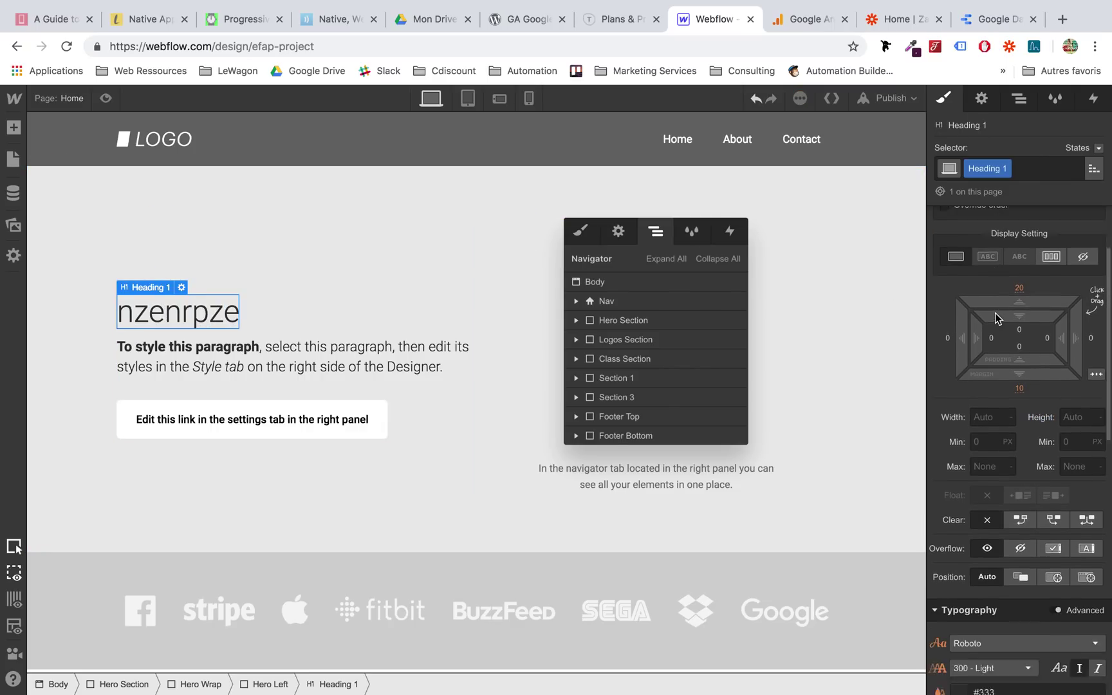
scroll(996, 319, "down", 5)
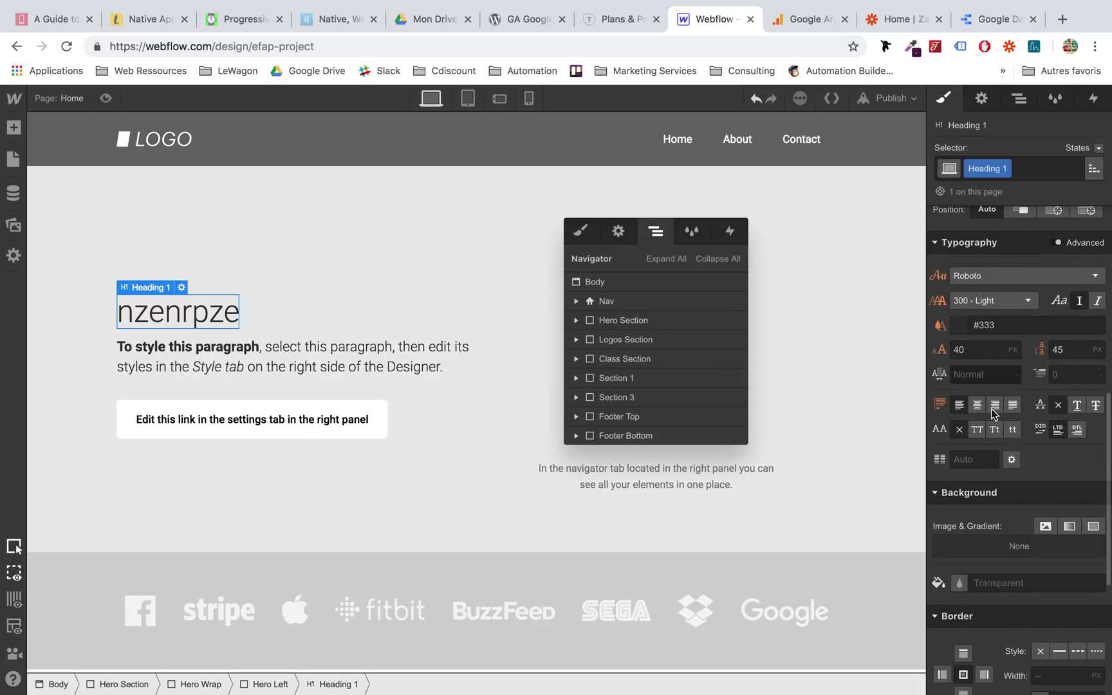
left_click(976, 408)
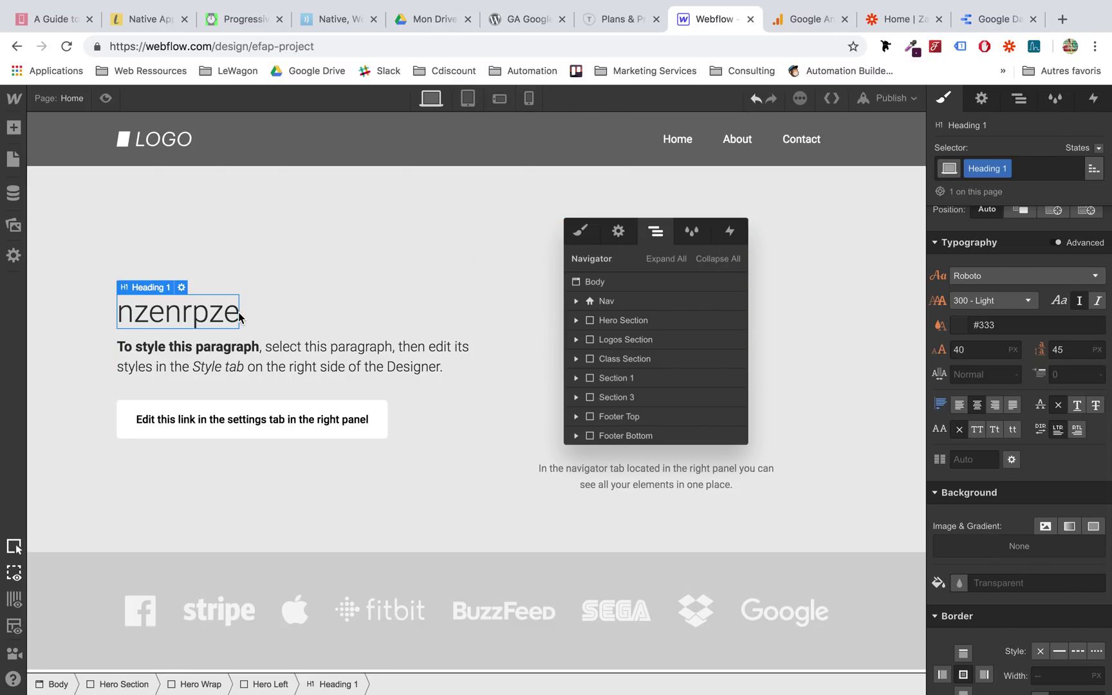
Select the Subhead 1 paragraph as the parent of its bold text and set its text alignment to centered
left_click(348, 319)
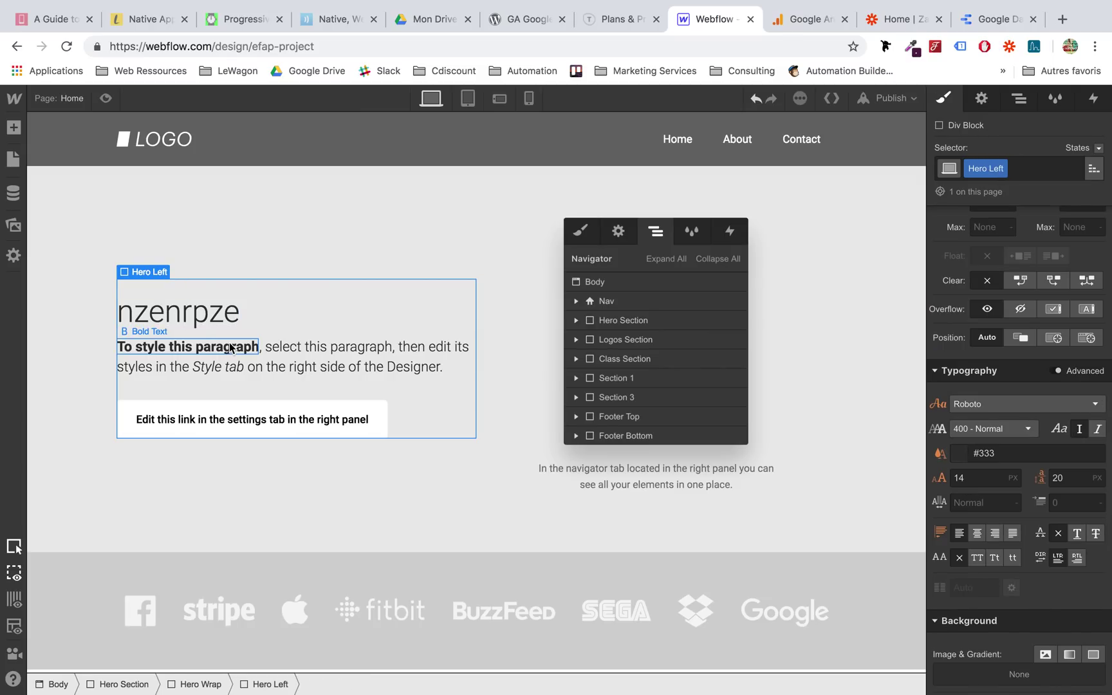
left_click(198, 316)
left_click(204, 354)
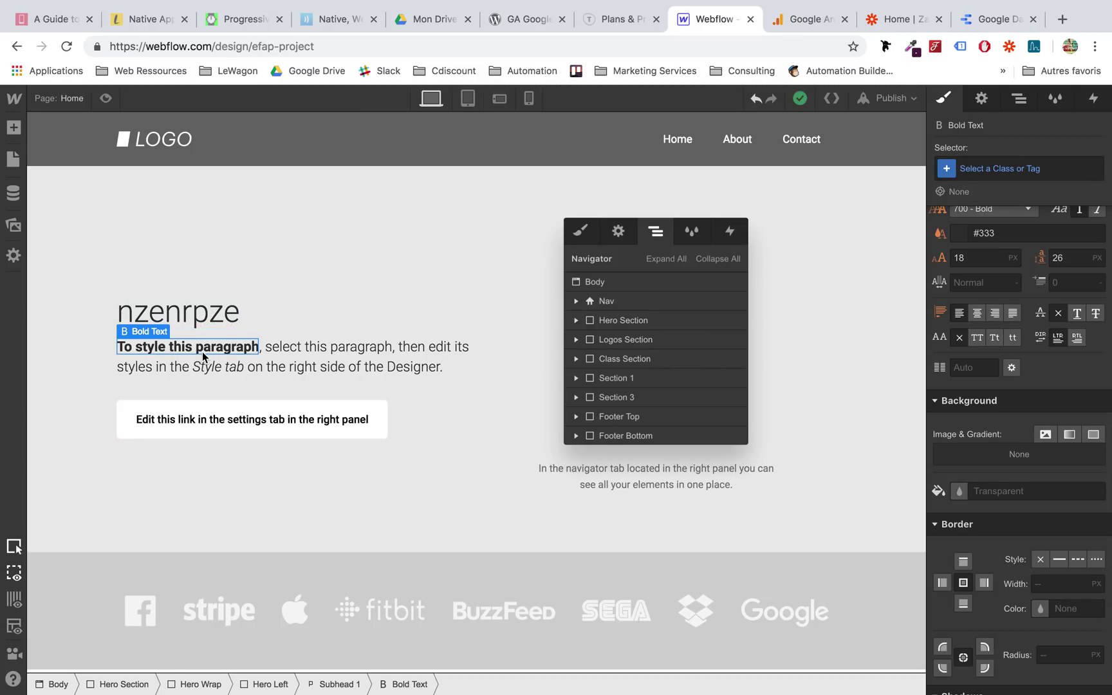
mouse_move(151, 333)
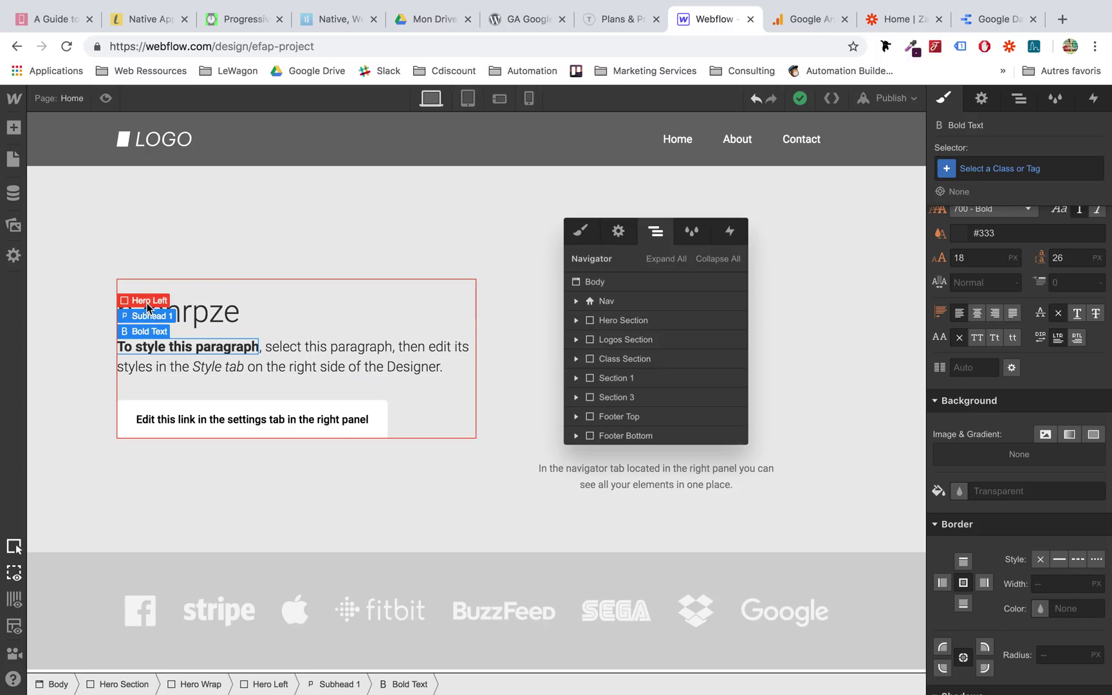
left_click(148, 315)
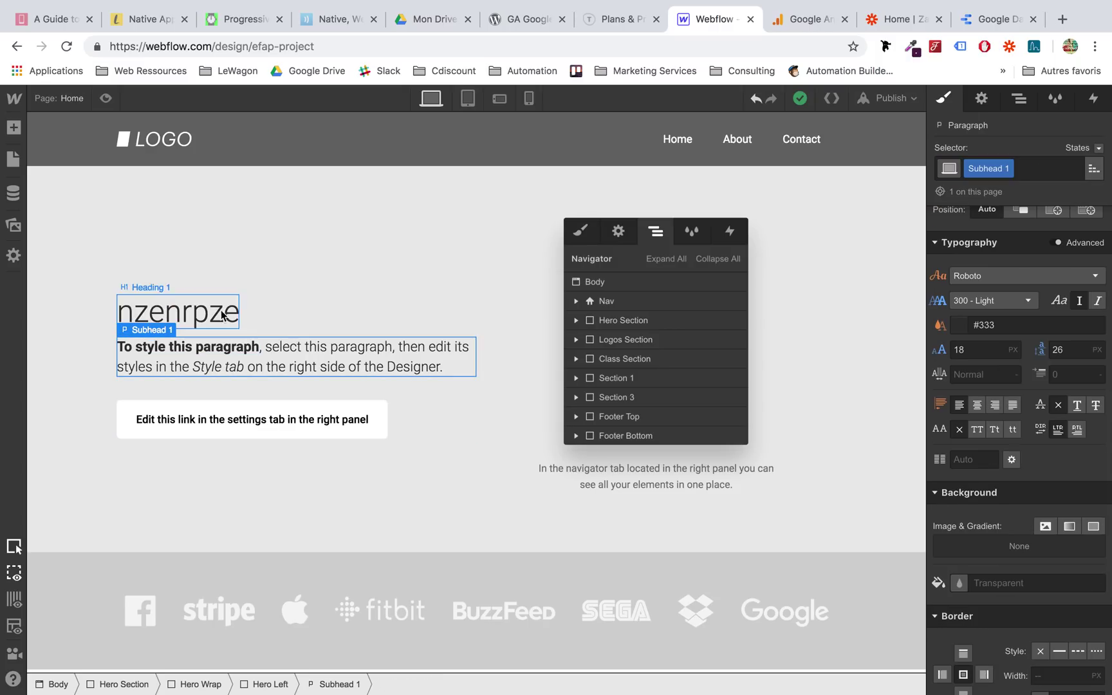
left_click(977, 405)
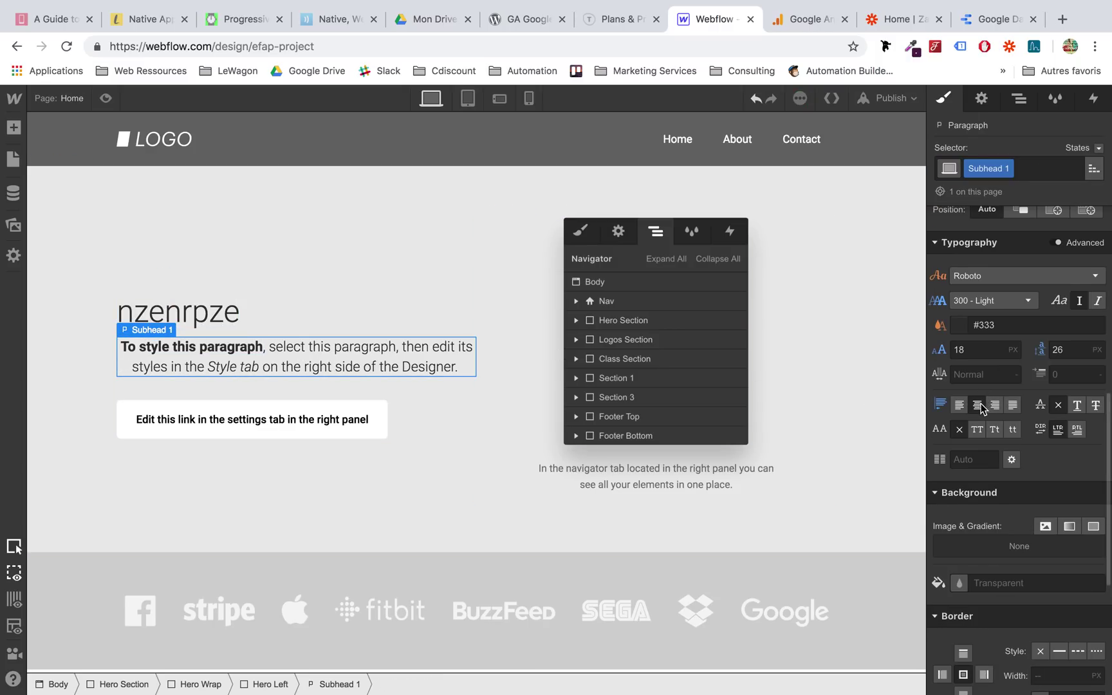
left_click(959, 404)
left_click(972, 408)
Compare the layout settings of the hero's paragraph, button, bold text and heading, then select the hero's screenshot image
scroll(1040, 424, "up", 3)
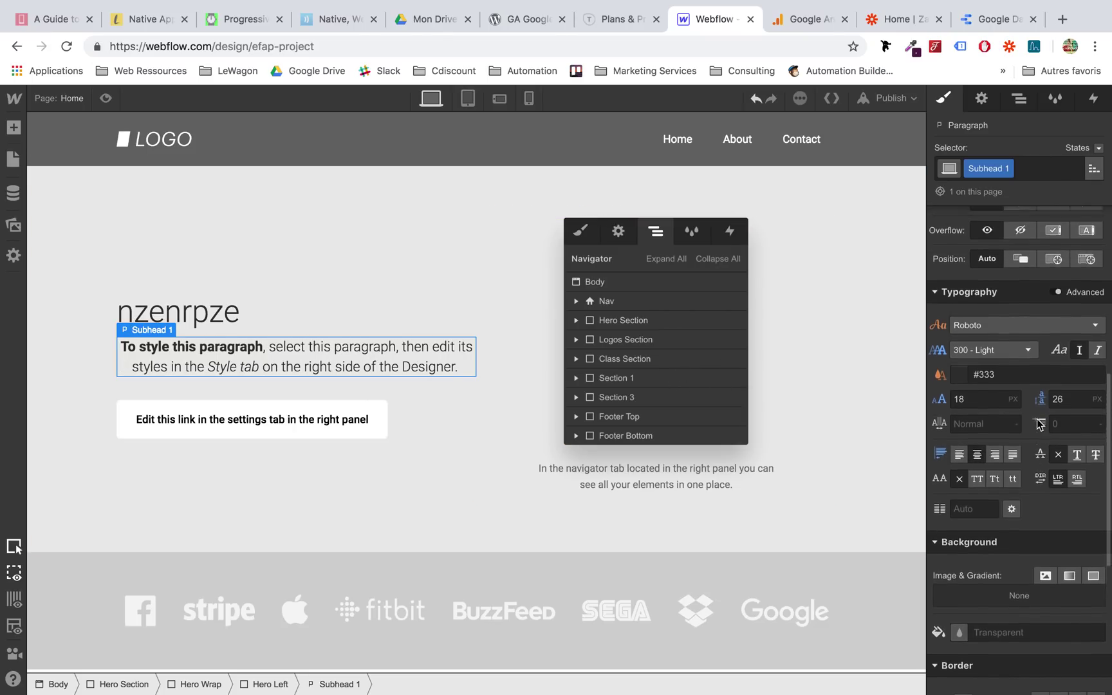
scroll(1018, 418, "up", 10)
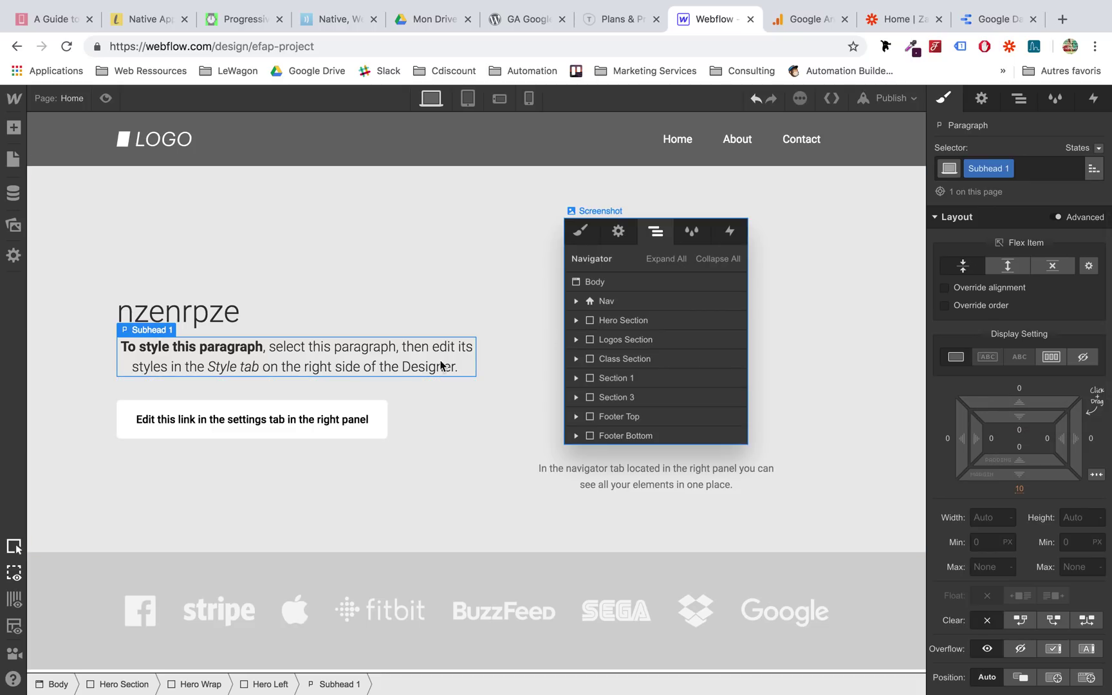
left_click(262, 428)
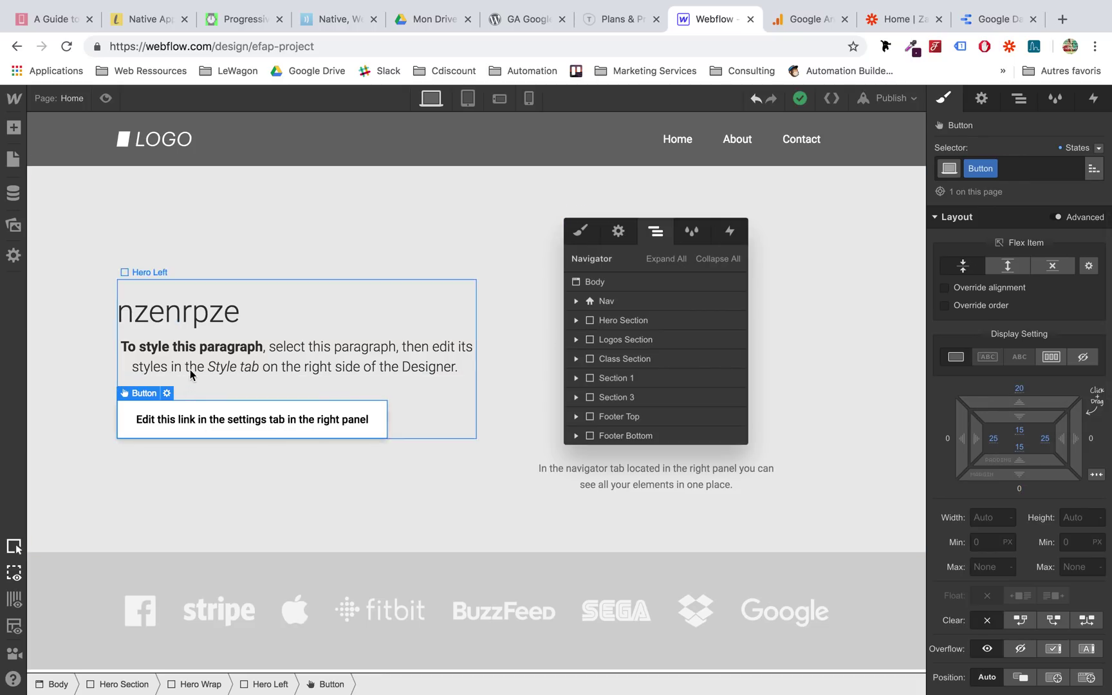
left_click(193, 347)
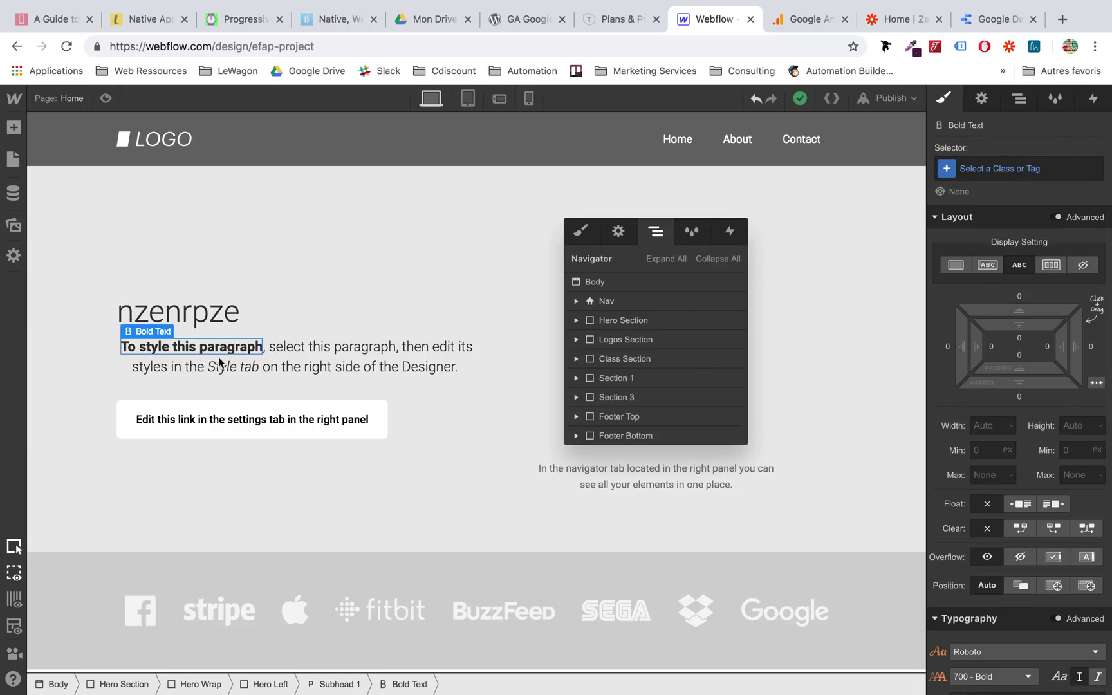
left_click(198, 325)
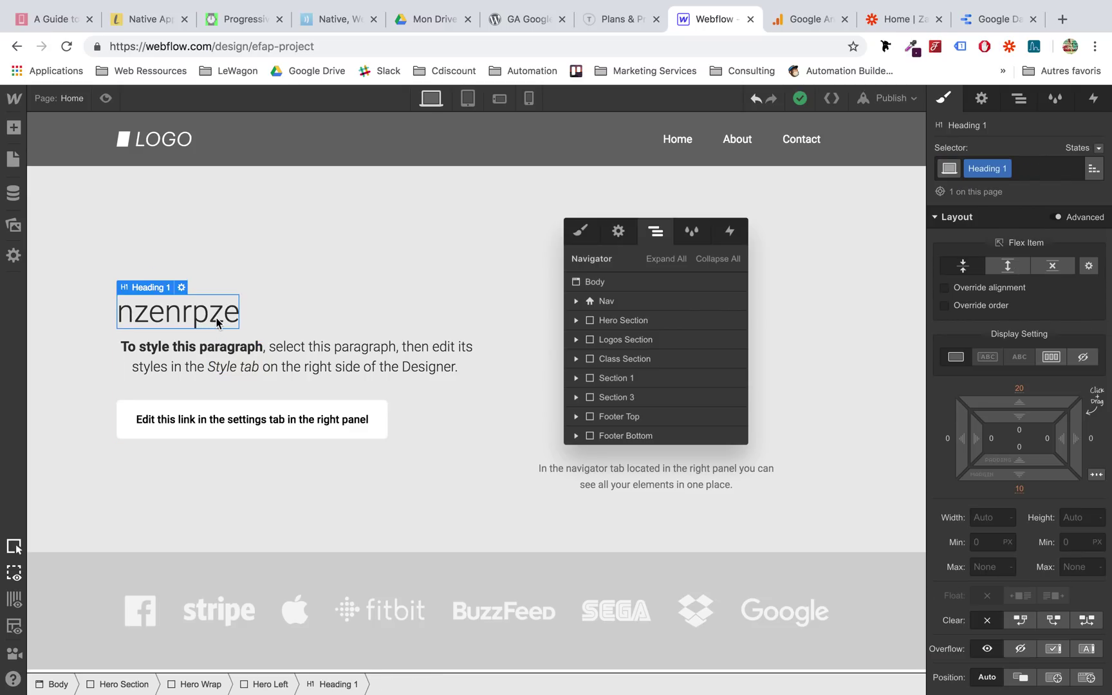
left_click(646, 288)
Examine the Hero Section's hierarchy in the Navigator, collapsing and re-expanding Hero Left and Subhead 1, and select Hero Right
left_click(1024, 100)
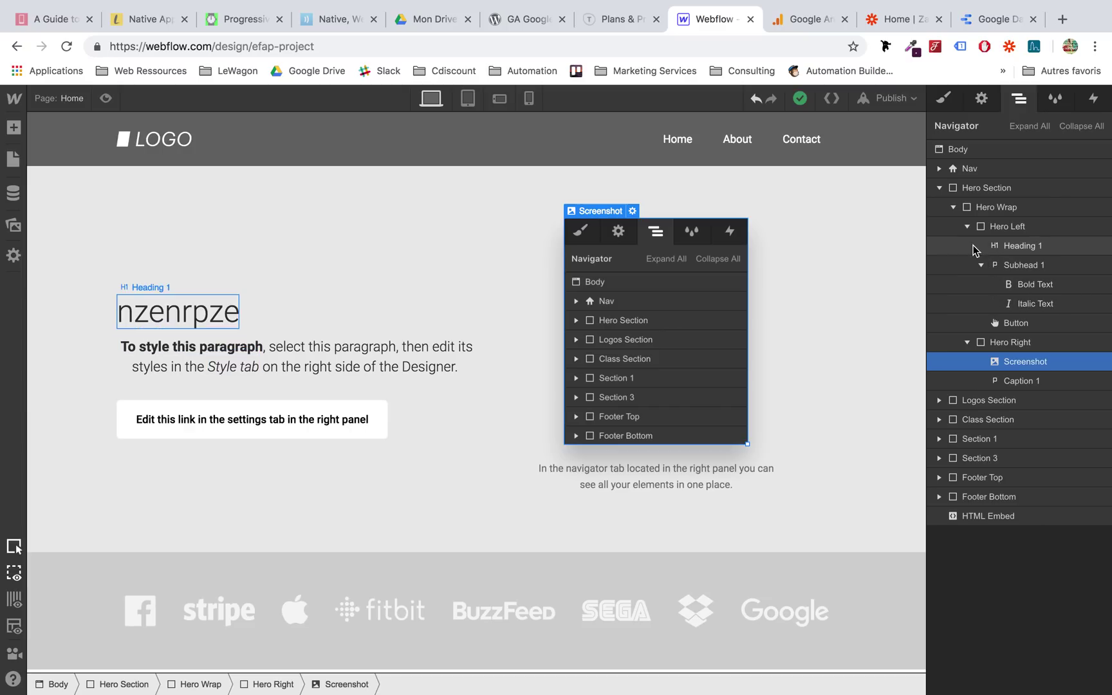
left_click(967, 226)
left_click(968, 226)
left_click(1002, 248)
left_click(990, 270)
left_click(979, 265)
left_click(980, 265)
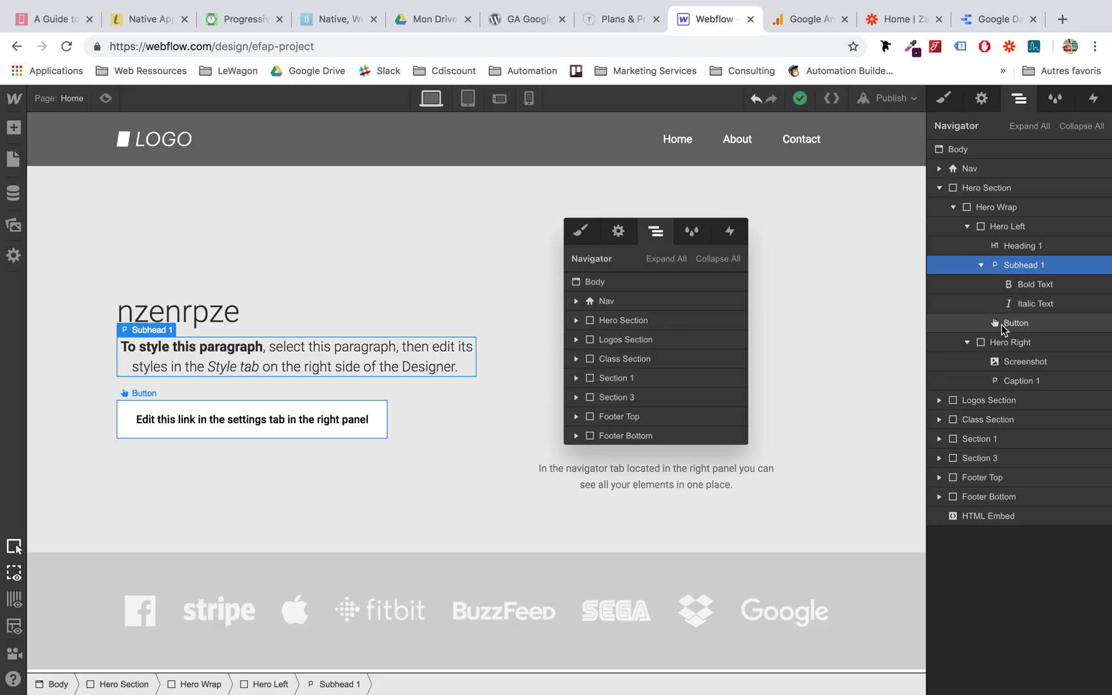
left_click(991, 344)
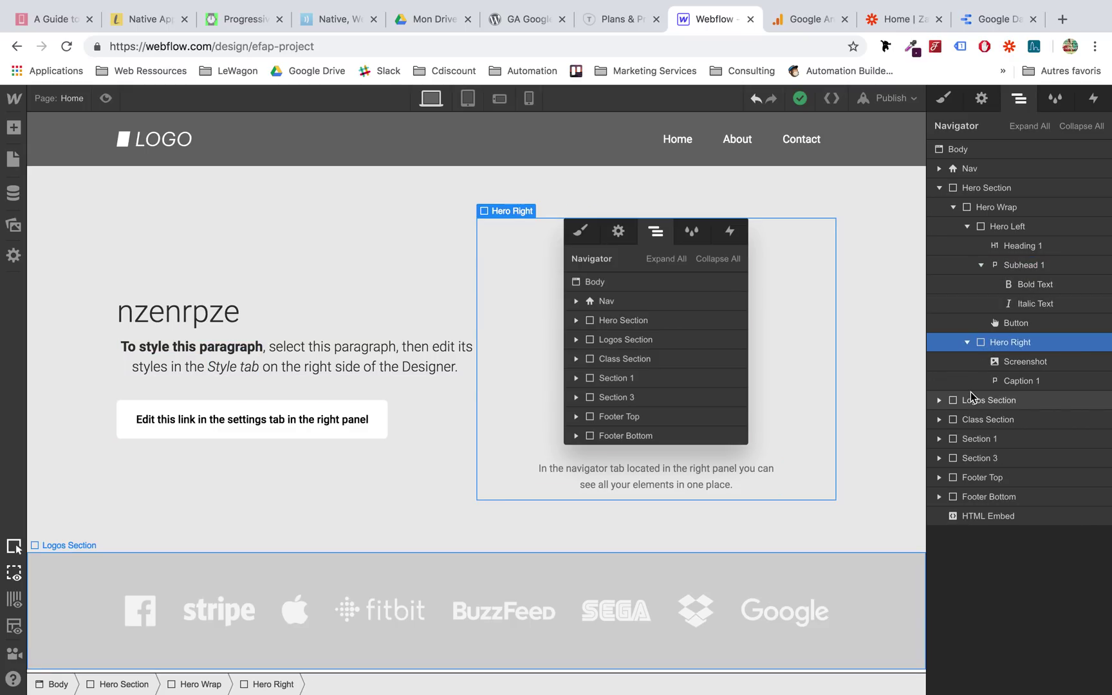
Locate Section 3 on the page through the Navigator and select the screenshot image above "Responsive design"
scroll(814, 430, "down", 8)
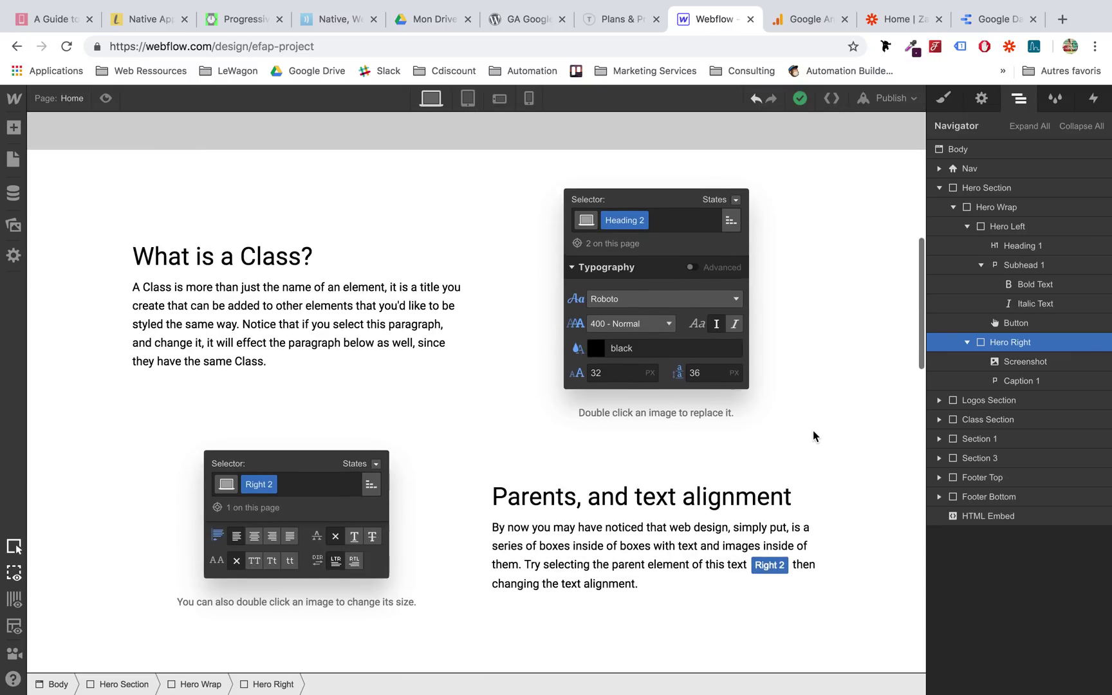
left_click(1038, 458)
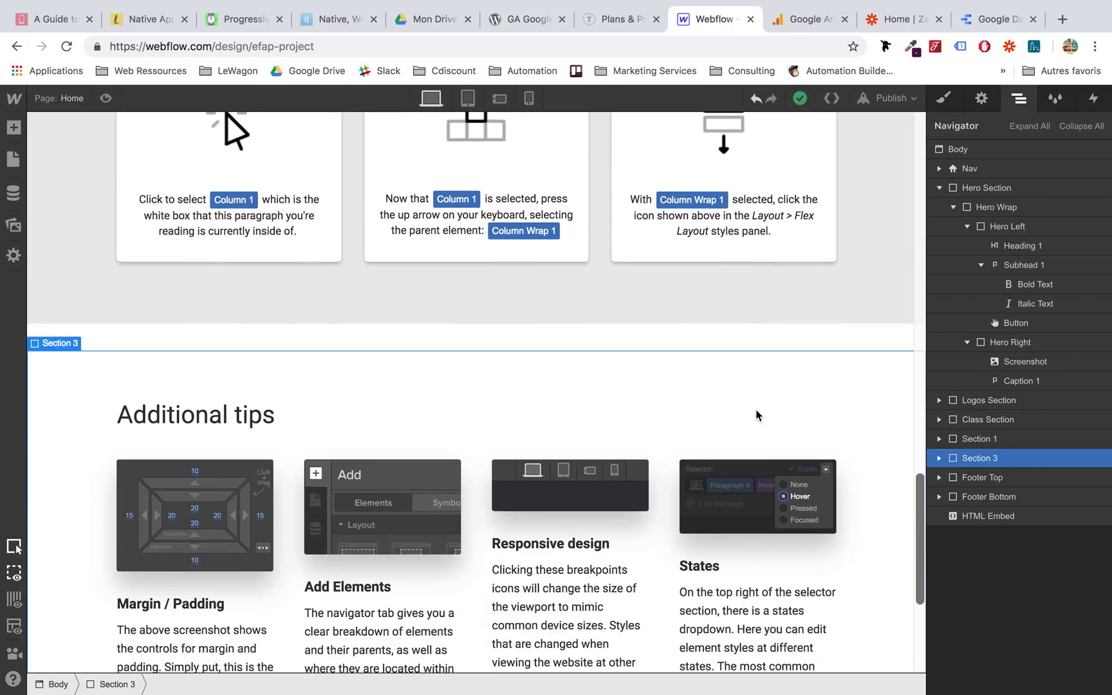
left_click(718, 462)
left_click(612, 442)
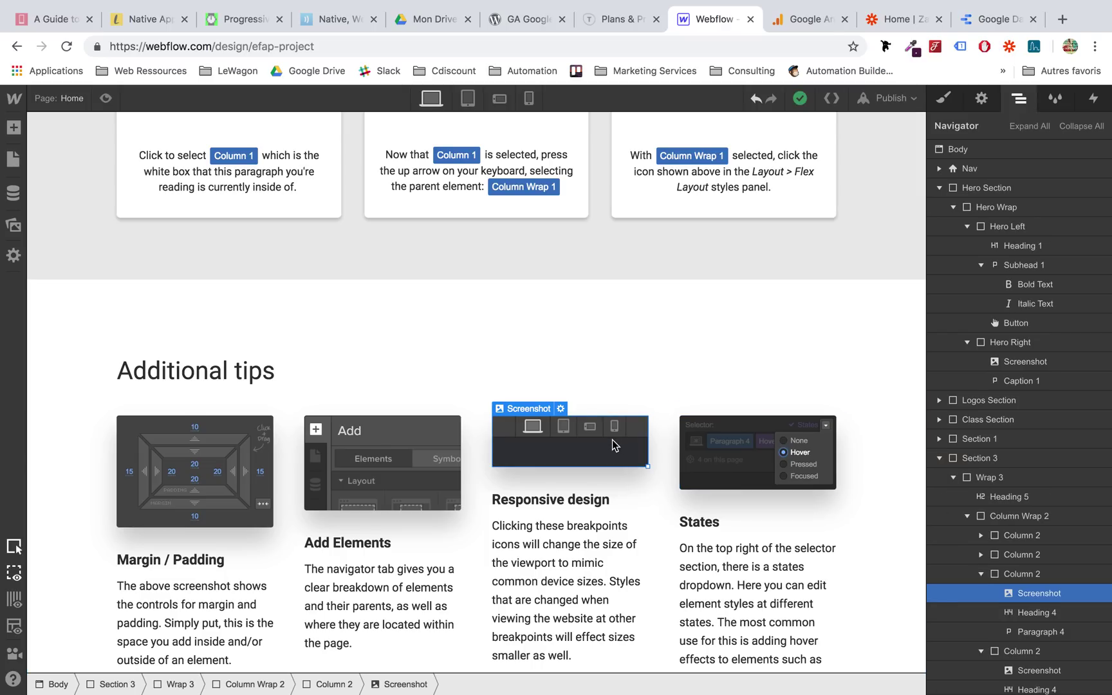
Examine where the Class Section's paragraph and two screenshot images sit in the element hierarchy, and view the Layout tip section
scroll(611, 443, "up", 15)
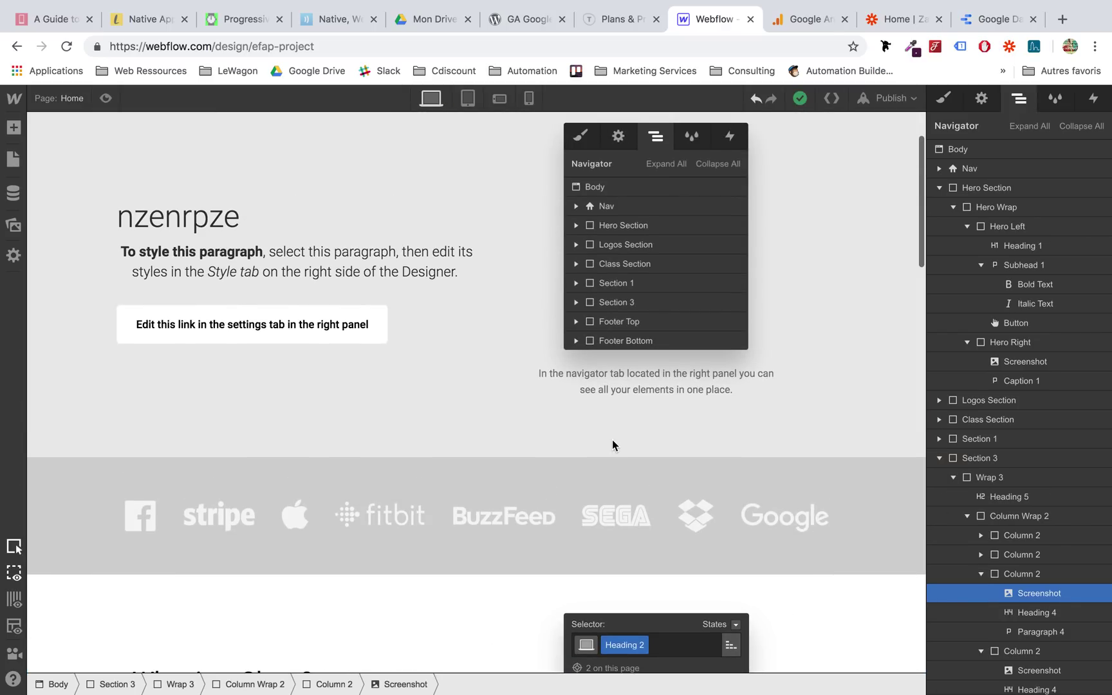
scroll(616, 341, "down", 5)
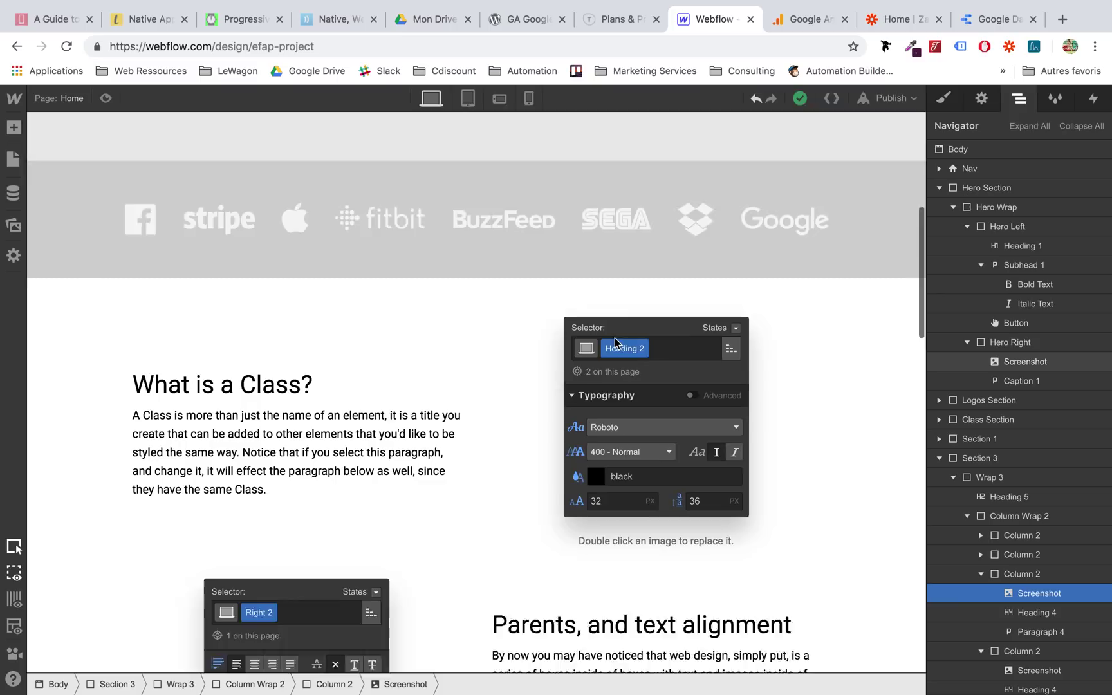
scroll(614, 341, "down", 2)
left_click(295, 318)
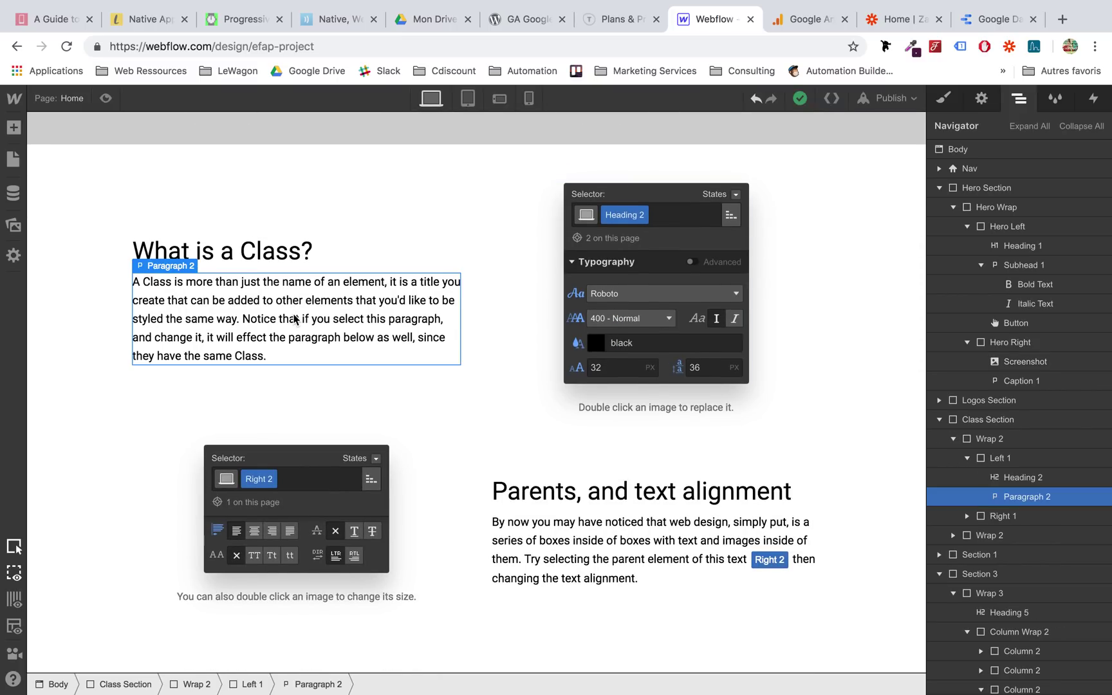
left_click(581, 310)
left_click(327, 459)
scroll(327, 459, "down", 4)
scroll(327, 453, "down", 1)
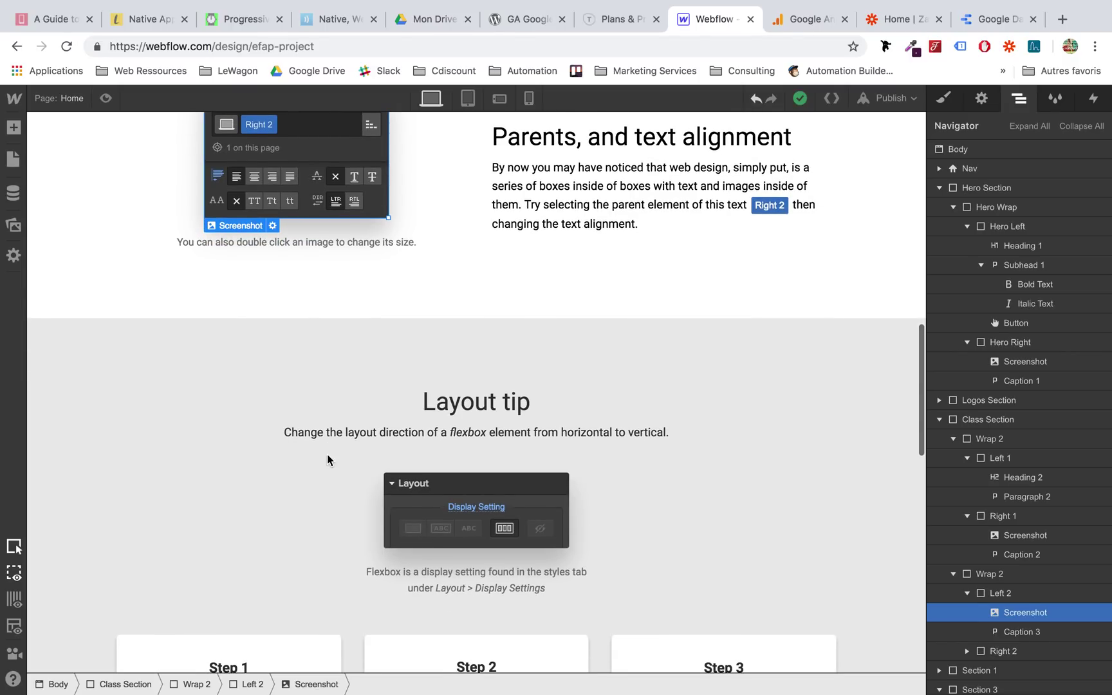
scroll(327, 454, "up", 3)
scroll(327, 453, "down", 6)
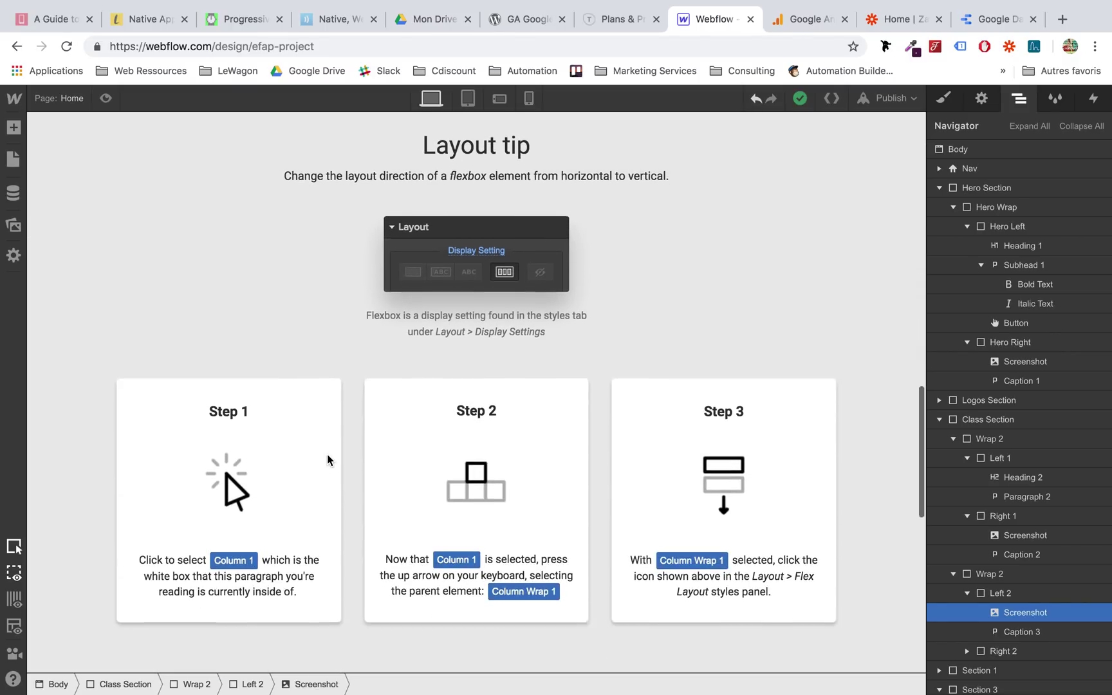
Select Wrap 1 in the Layout tip section, then examine the hierarchy of the columns under "Additional tips"
left_click(275, 334)
scroll(276, 333, "down", 5)
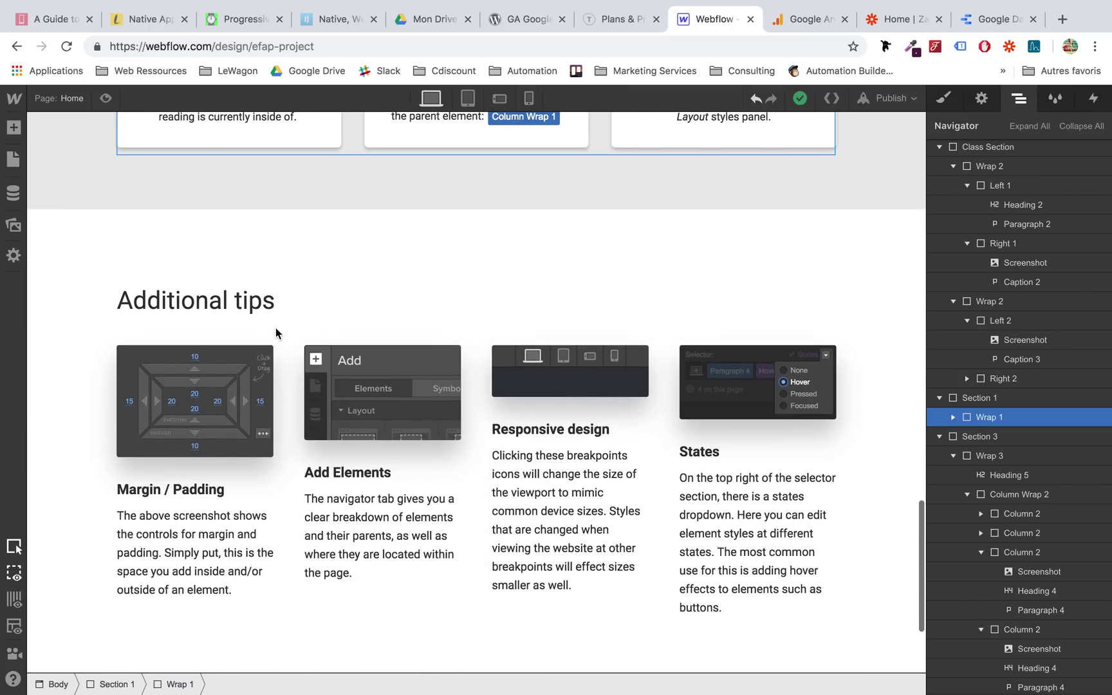
left_click(213, 399)
left_click(348, 390)
left_click(408, 588)
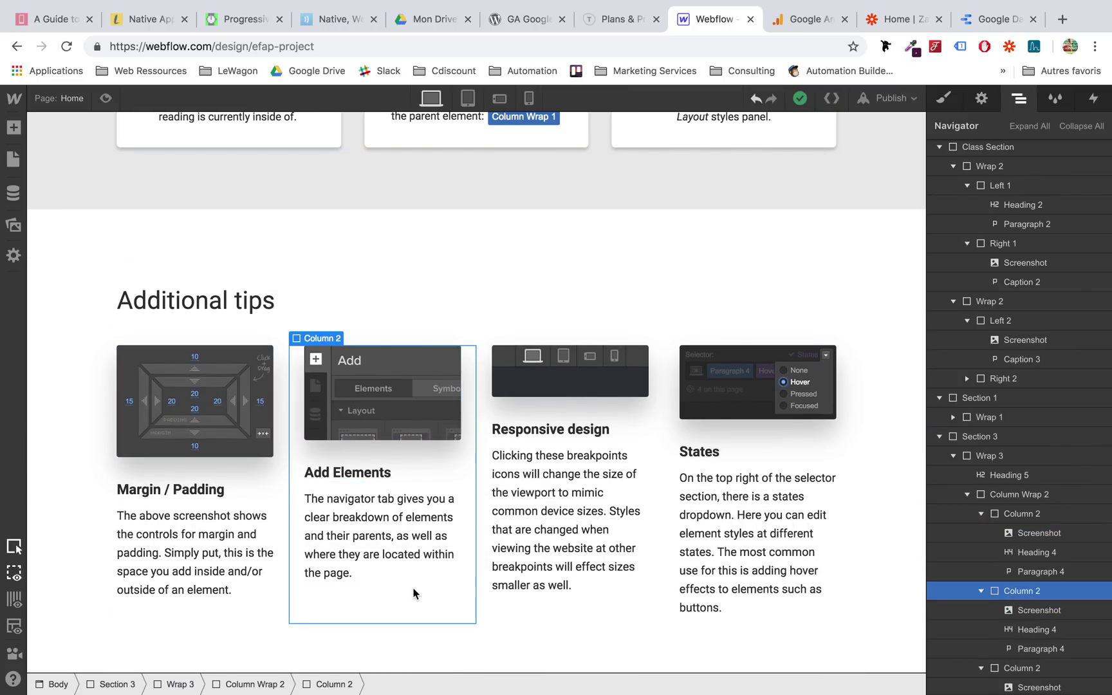
left_click(569, 582)
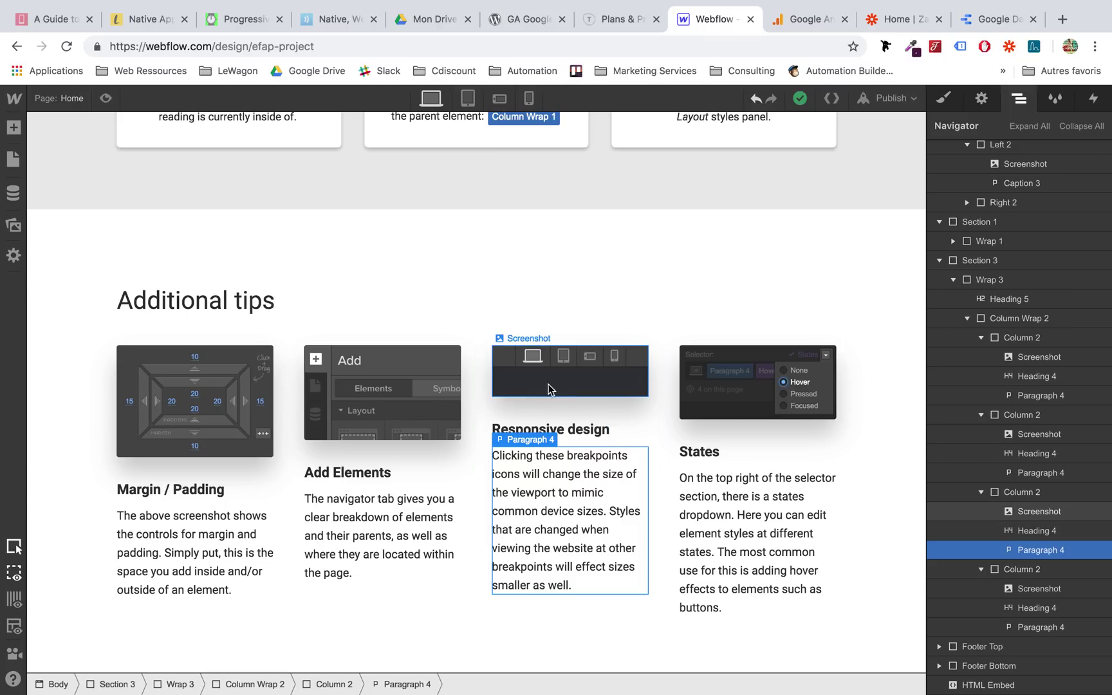
Preview the page at the tablet, phone landscape and phone portrait breakpoints, and return to the desktop view
left_click(468, 97)
left_click(499, 98)
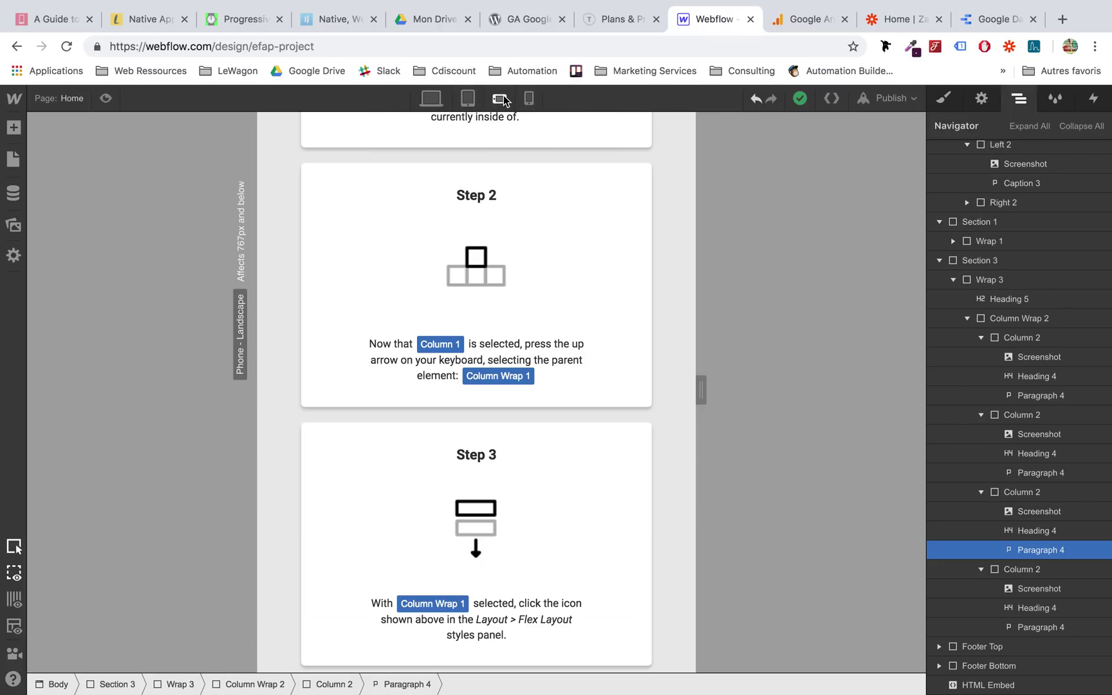
left_click(529, 97)
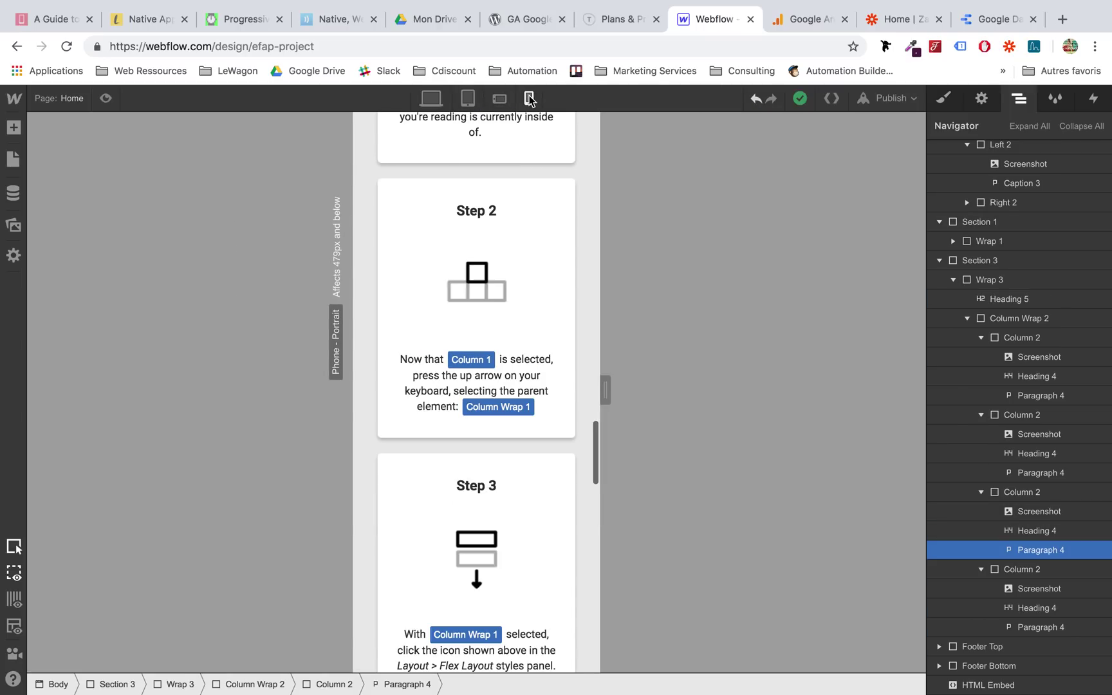
left_click(468, 98)
left_click(430, 99)
Select the Nav element at the top of the page and change its background colour to red #d22323
scroll(479, 315, "up", 20)
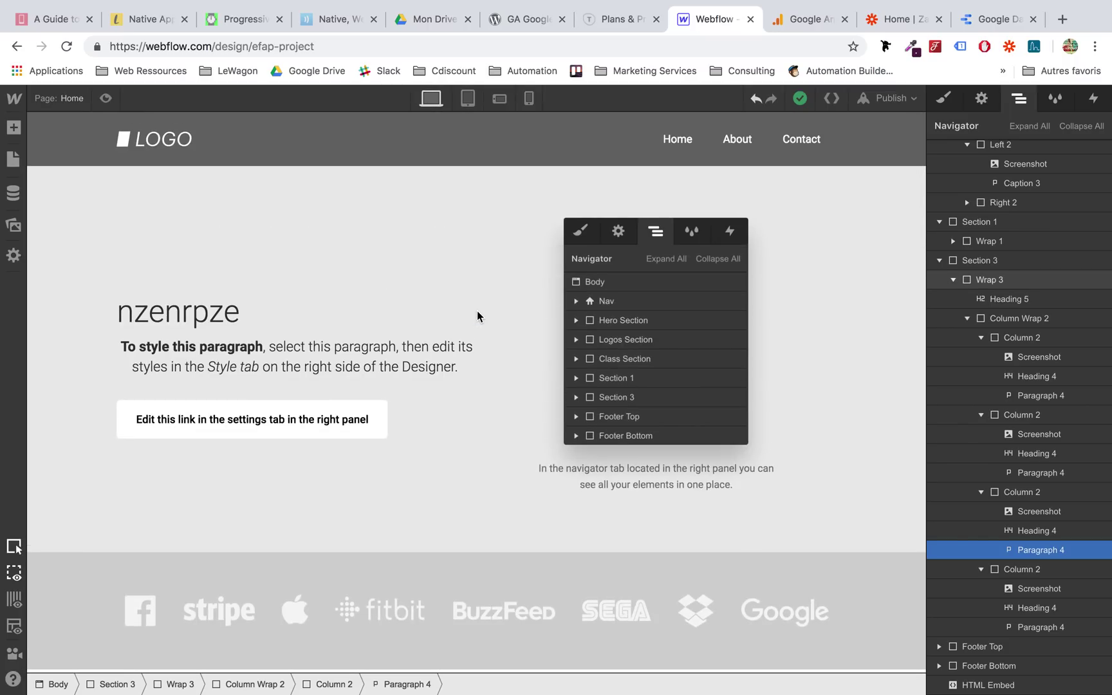
left_click(412, 157)
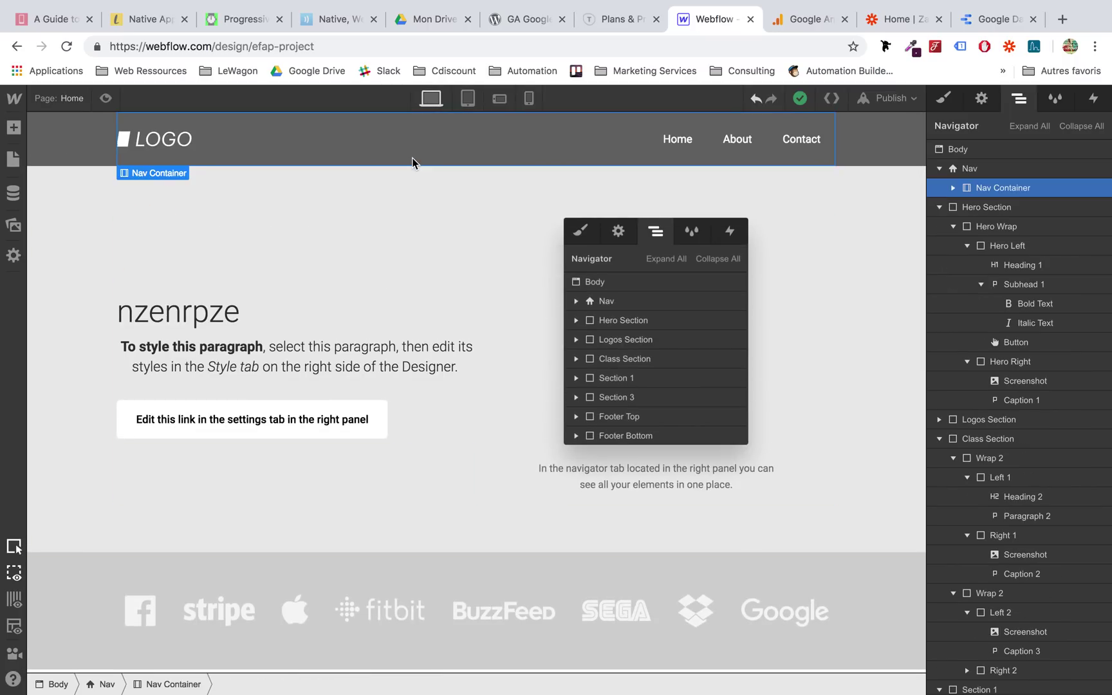
left_click(99, 146)
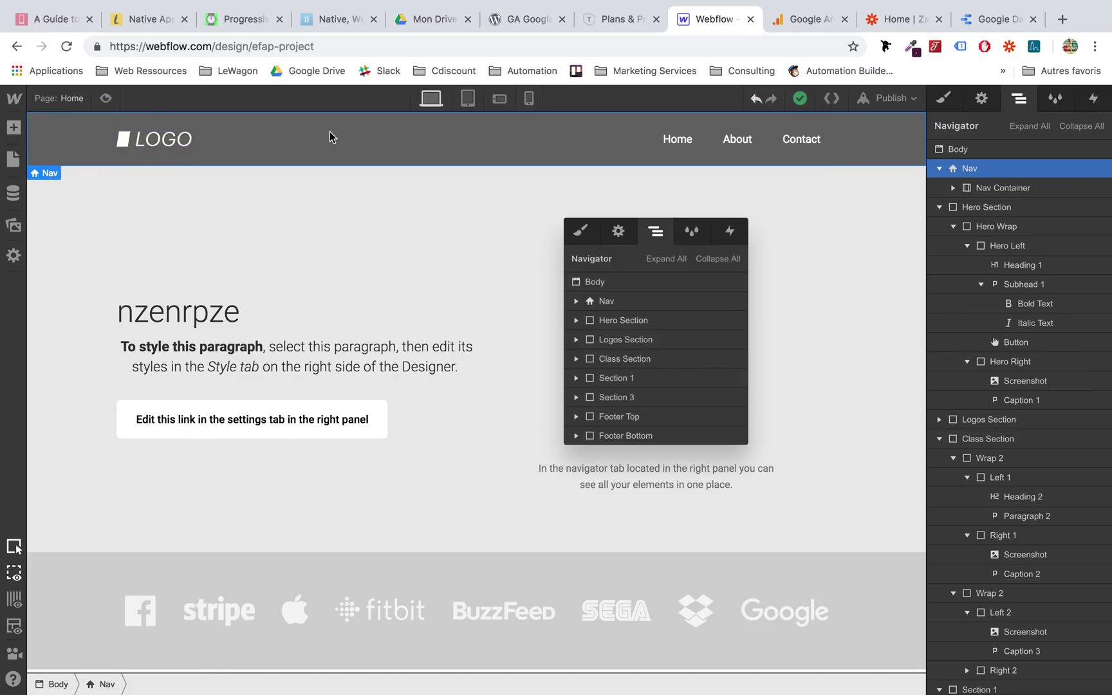
left_click(955, 102)
scroll(1011, 342, "down", 10)
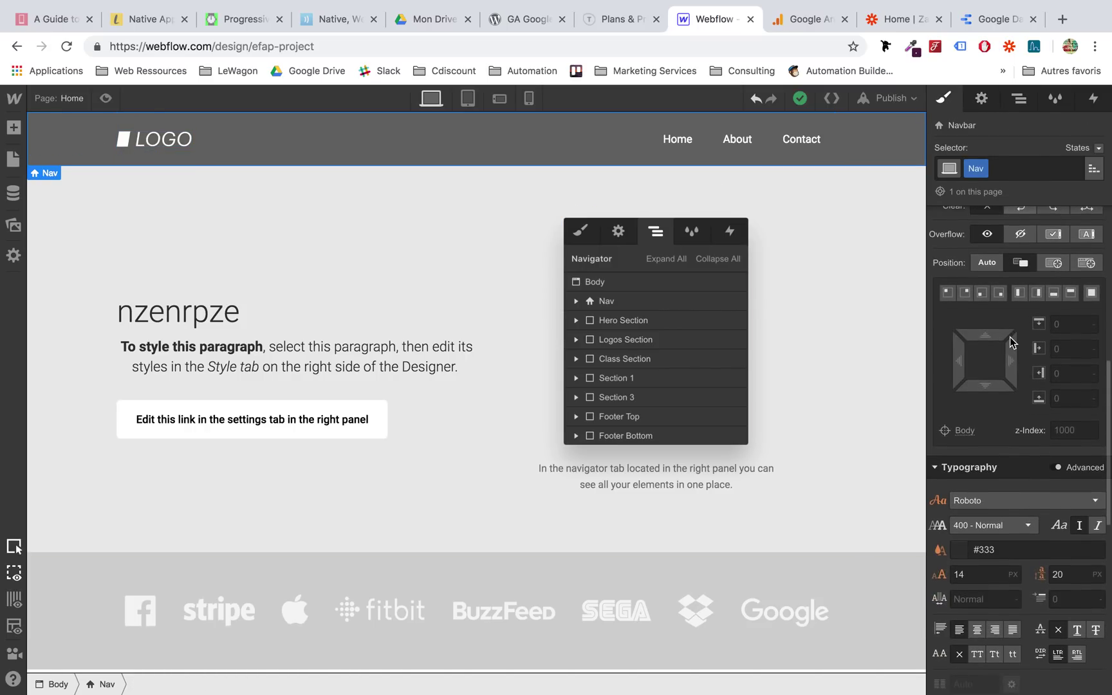
scroll(1011, 342, "down", 5)
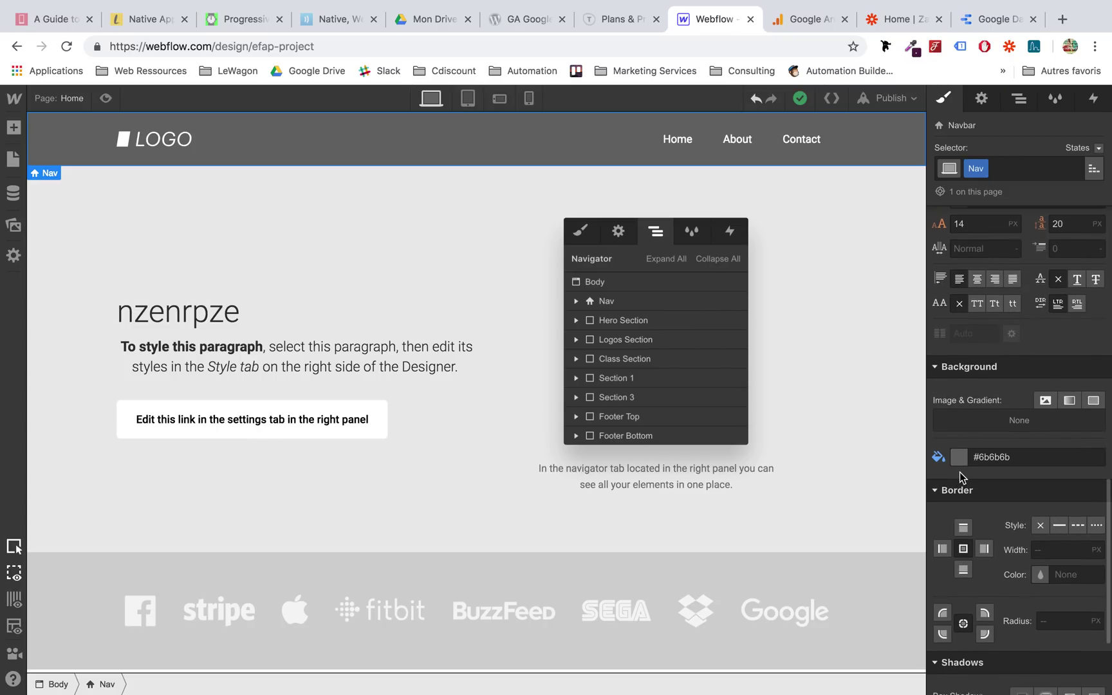
left_click(961, 461)
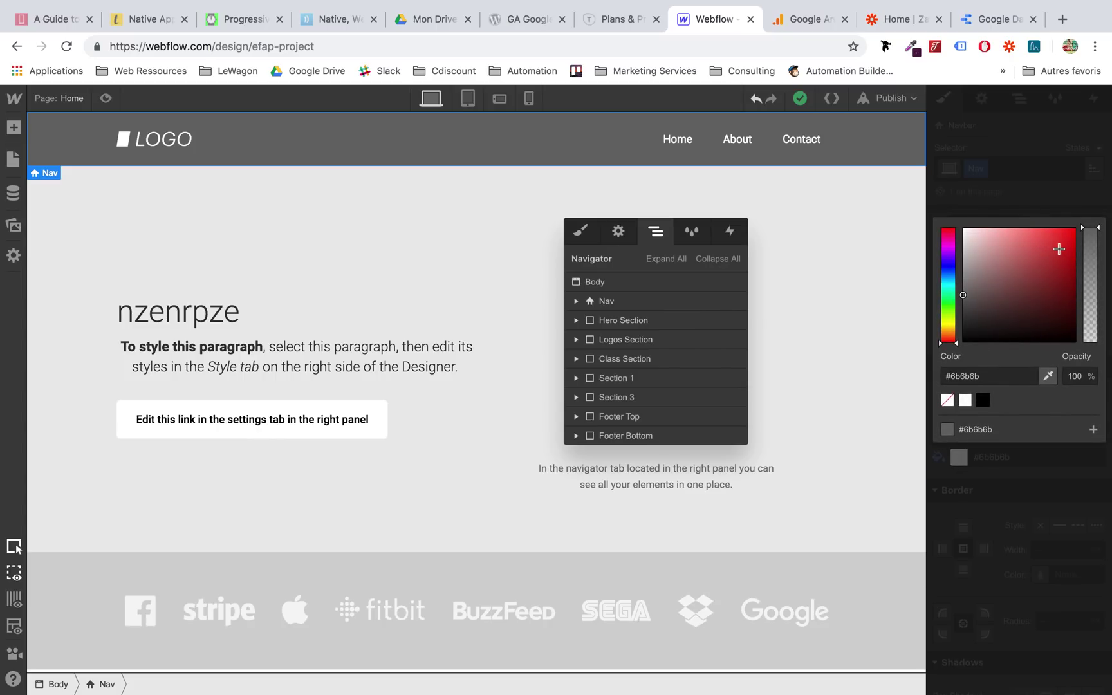
left_click(1059, 248)
left_click(1008, 531)
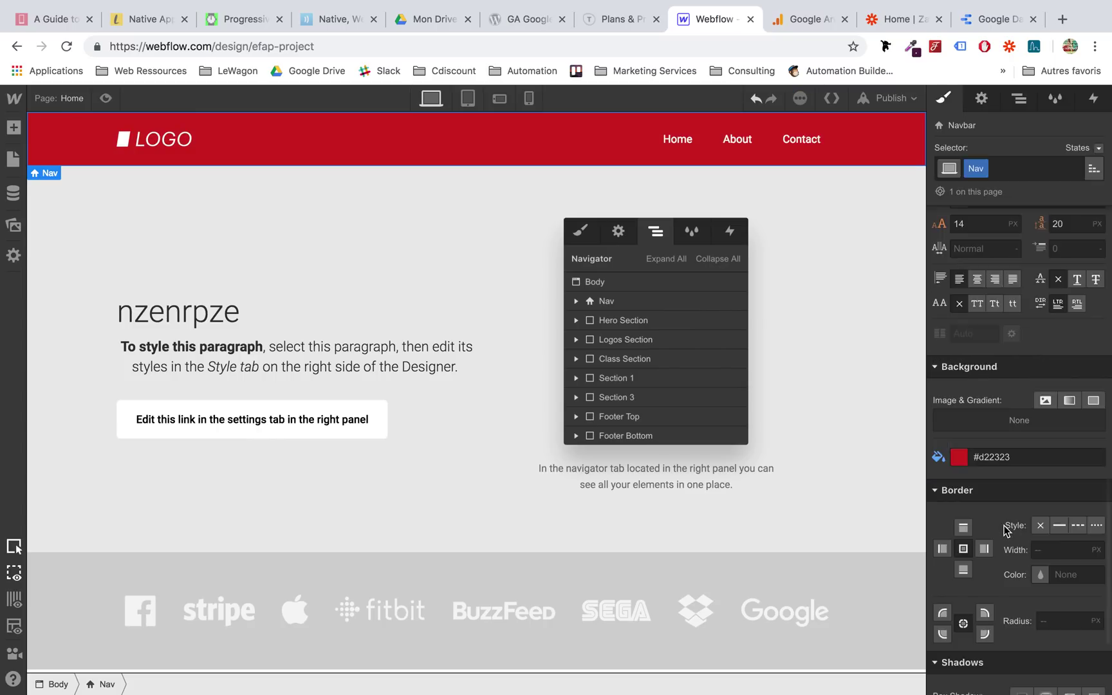
Add a new Section element between the "Additional tips" section and the footer
left_click(823, 330)
scroll(822, 331, "down", 2)
scroll(823, 330, "up", 2)
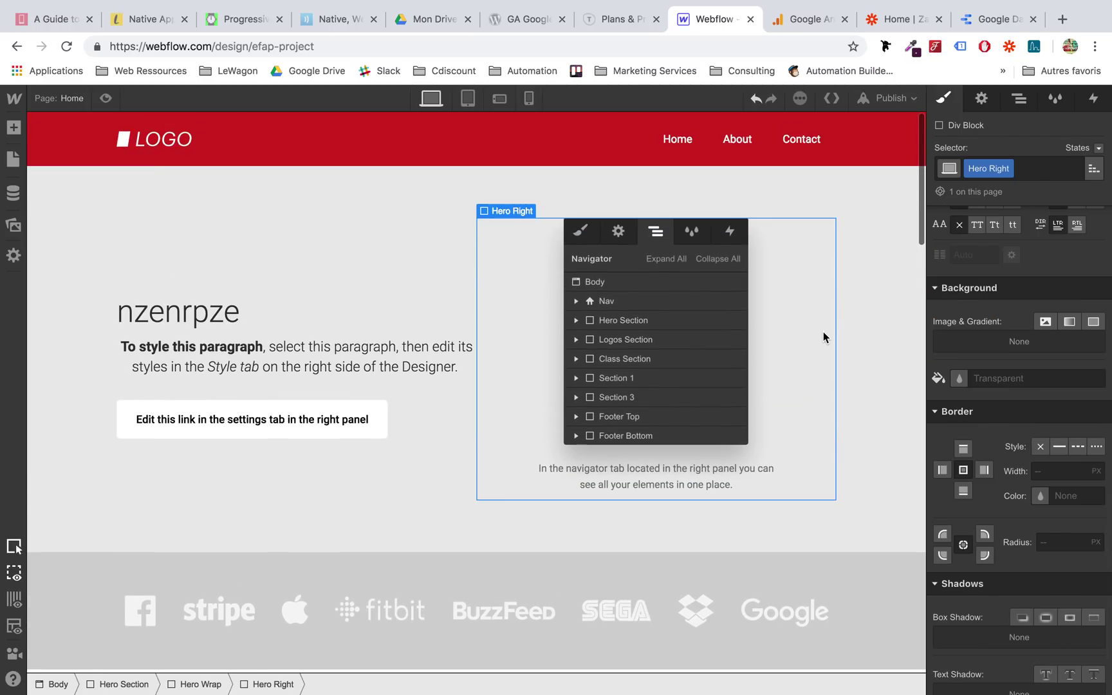
scroll(220, 322, "down", 5)
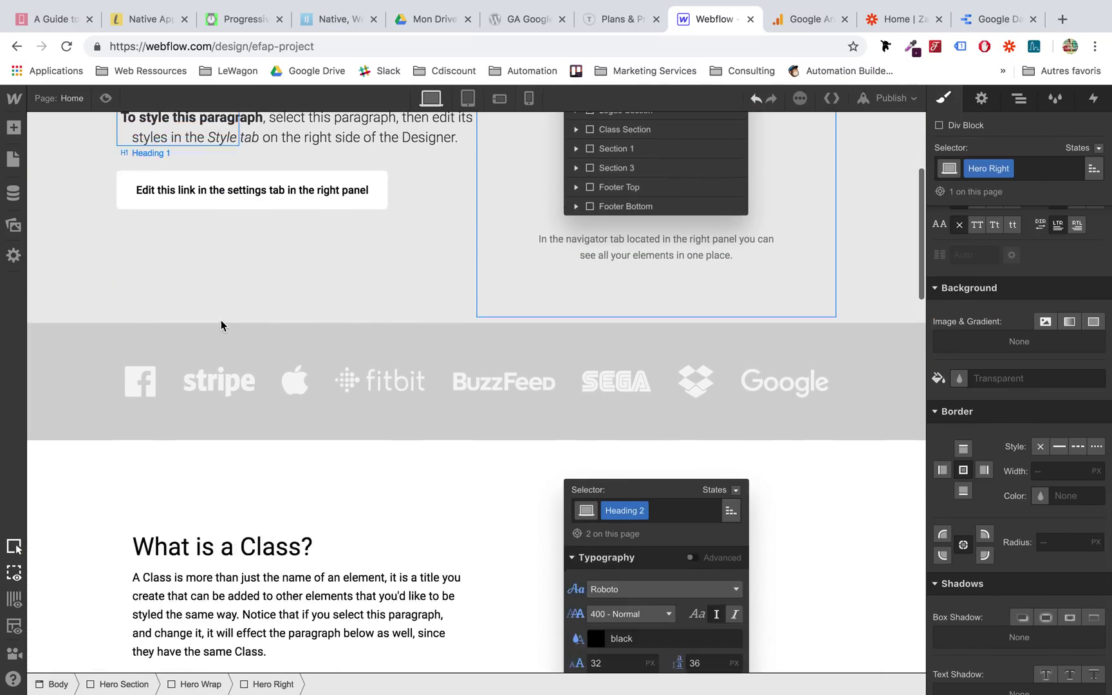
scroll(220, 320, "down", 15)
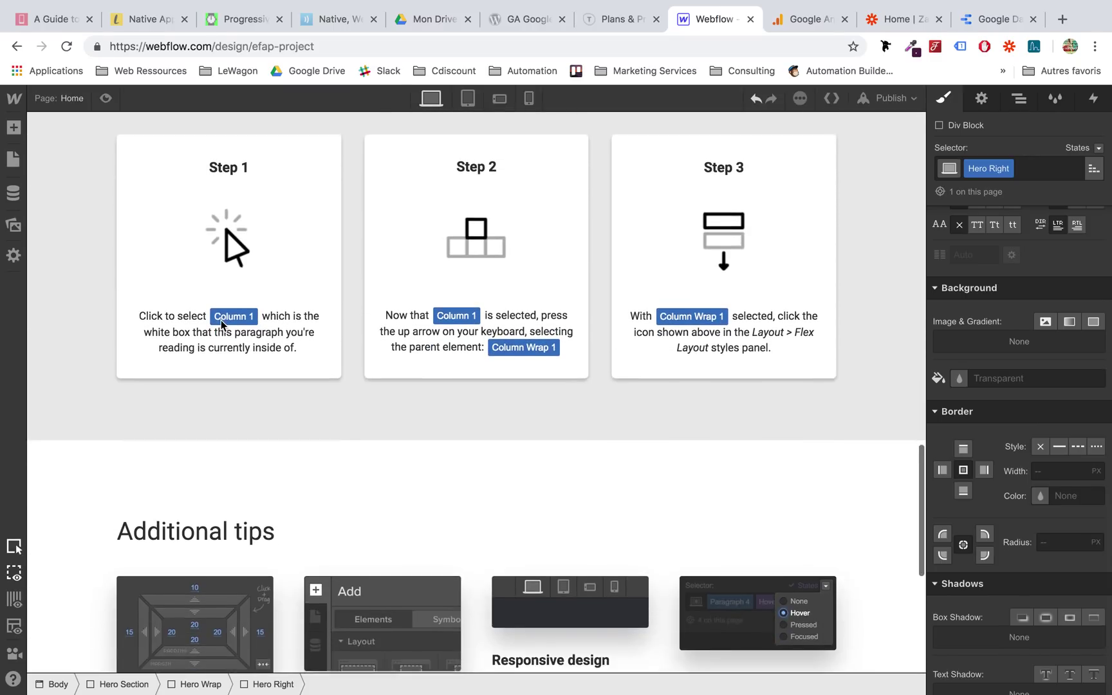
scroll(183, 311, "down", 5)
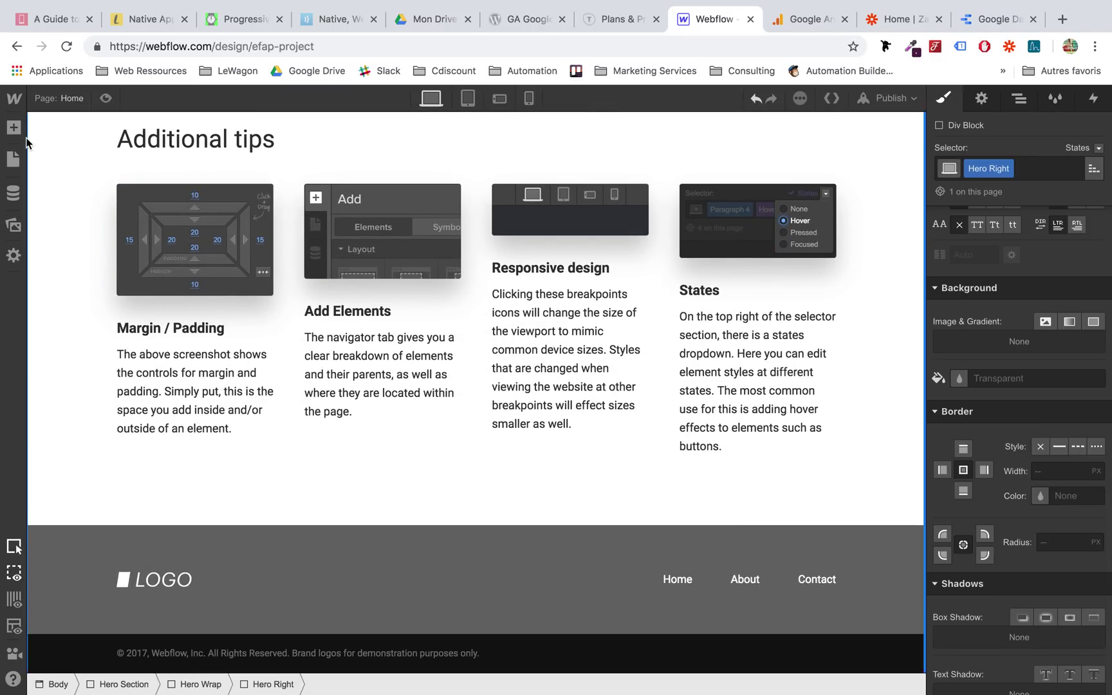
left_click(20, 134)
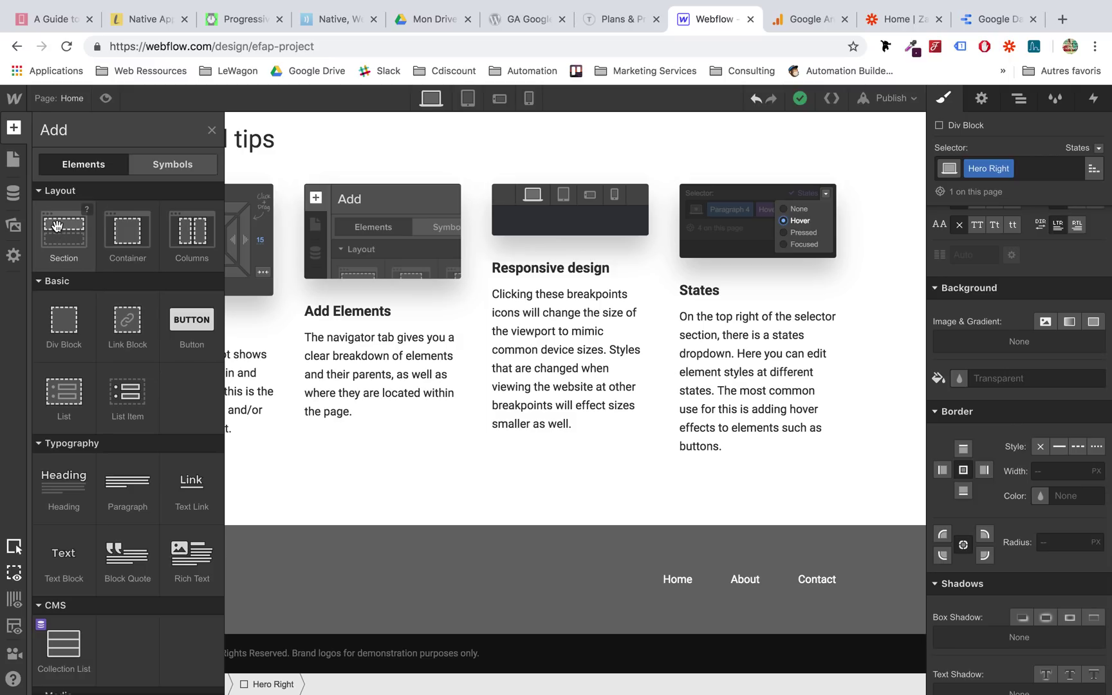
left_click_drag(344, 397, 338, 526)
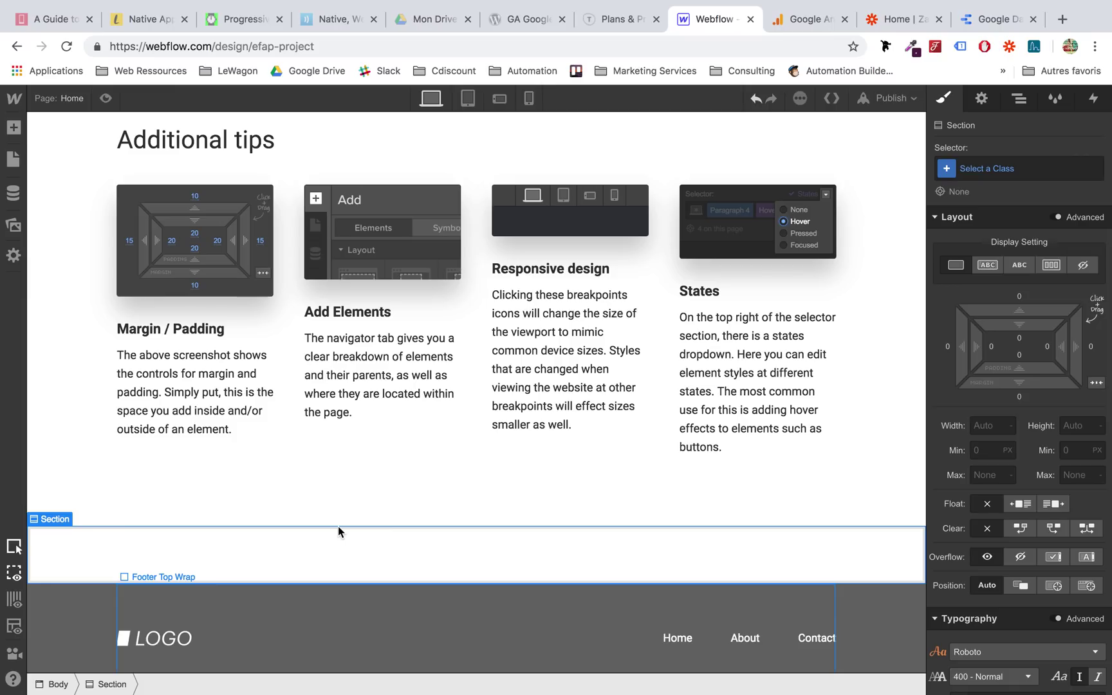
Place a Container inside the new empty Section, using the Navigator hierarchy as the drop target
left_click(16, 130)
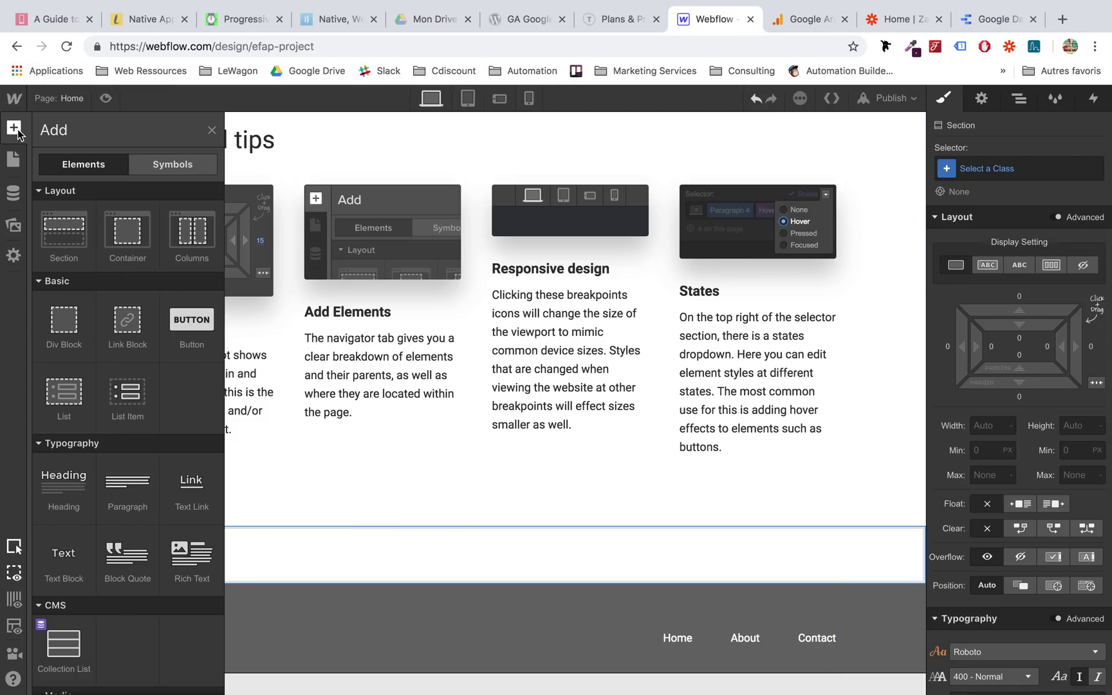
left_click(1020, 98)
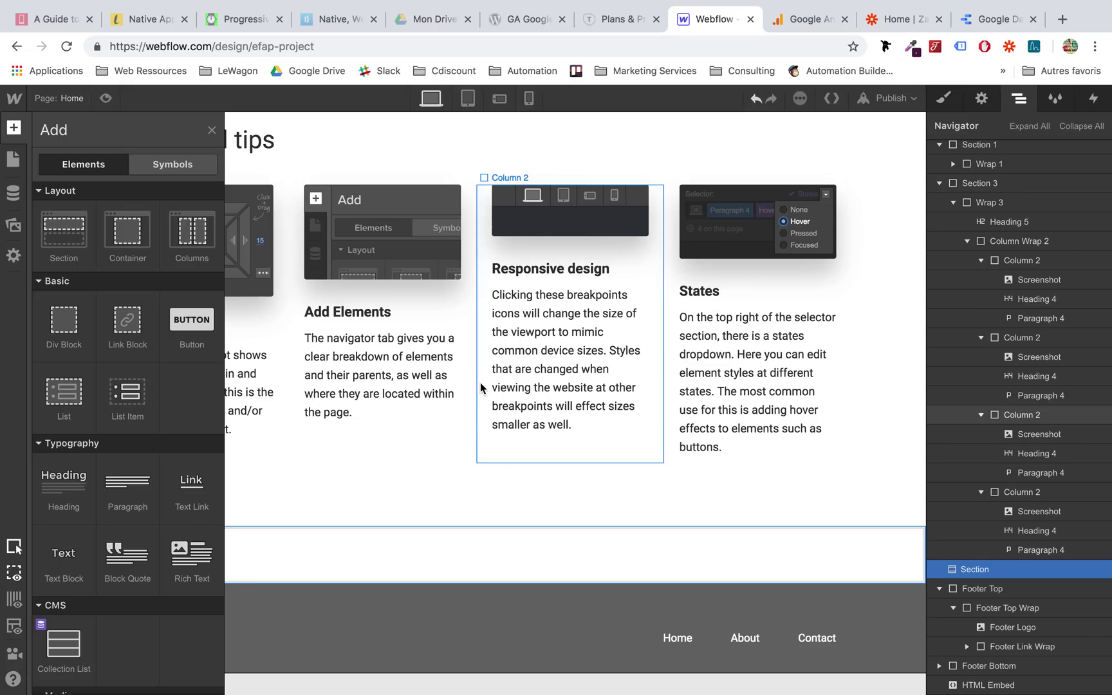
left_click_drag(137, 242, 1008, 570)
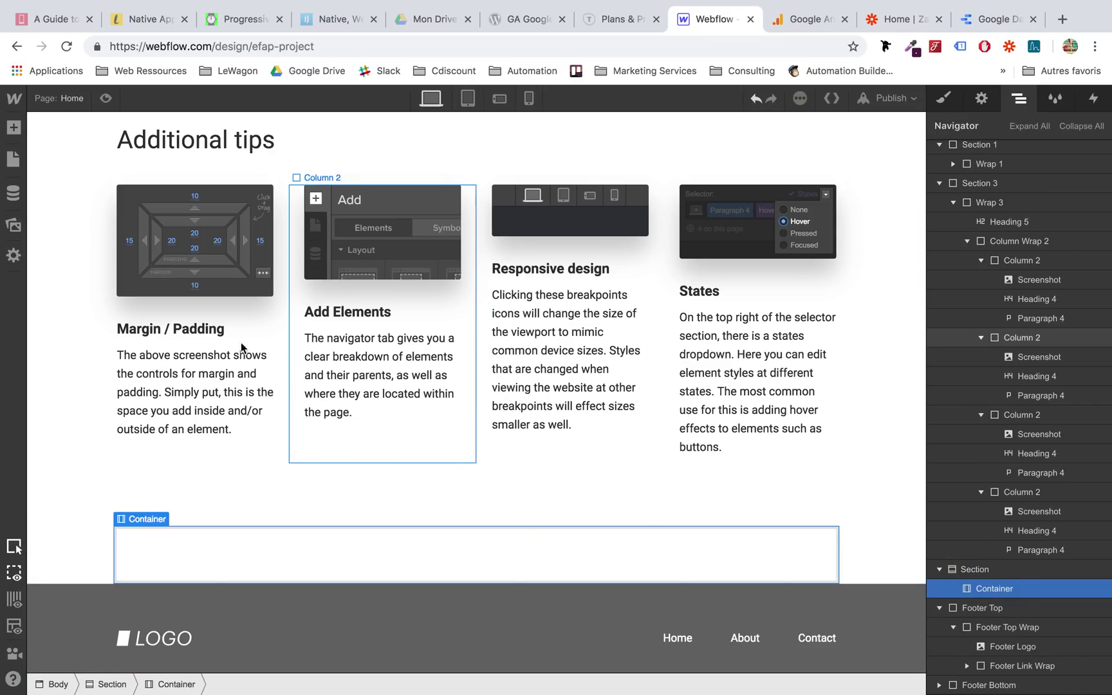
Insert a Form Block into the Container above the footer and dismiss its form settings
left_click(17, 134)
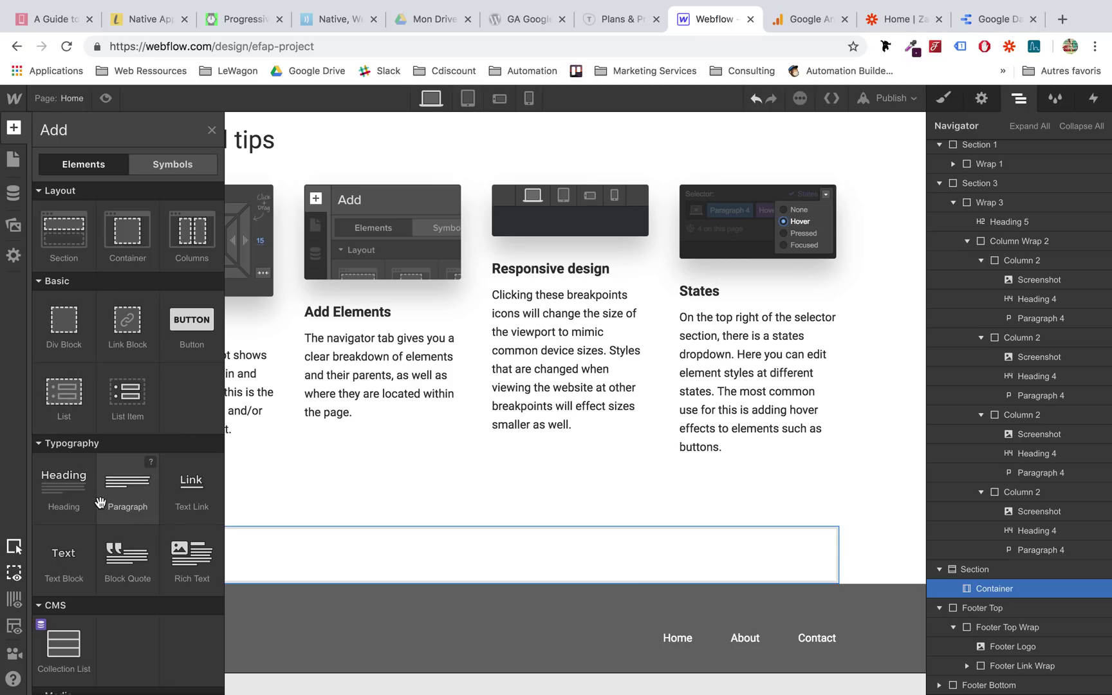
scroll(100, 501, "down", 5)
left_click_drag(63, 531, 330, 569)
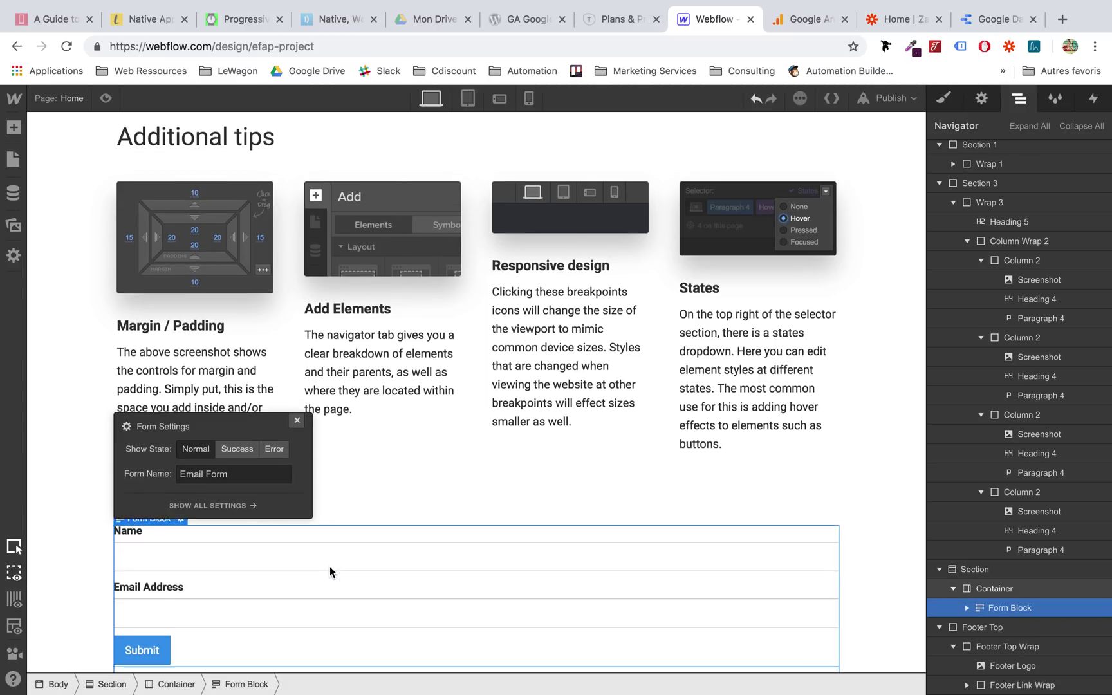
scroll(331, 569, "down", 2)
left_click(56, 433)
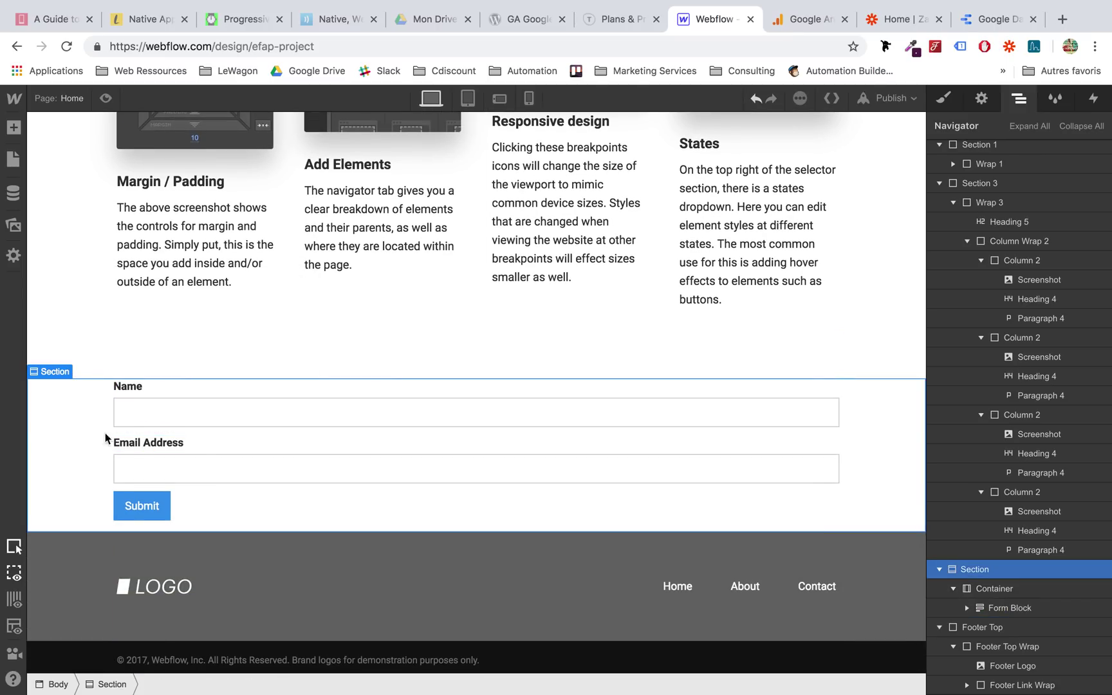
Set the placeholder of the form's Name text field to "Name"
left_click(178, 406)
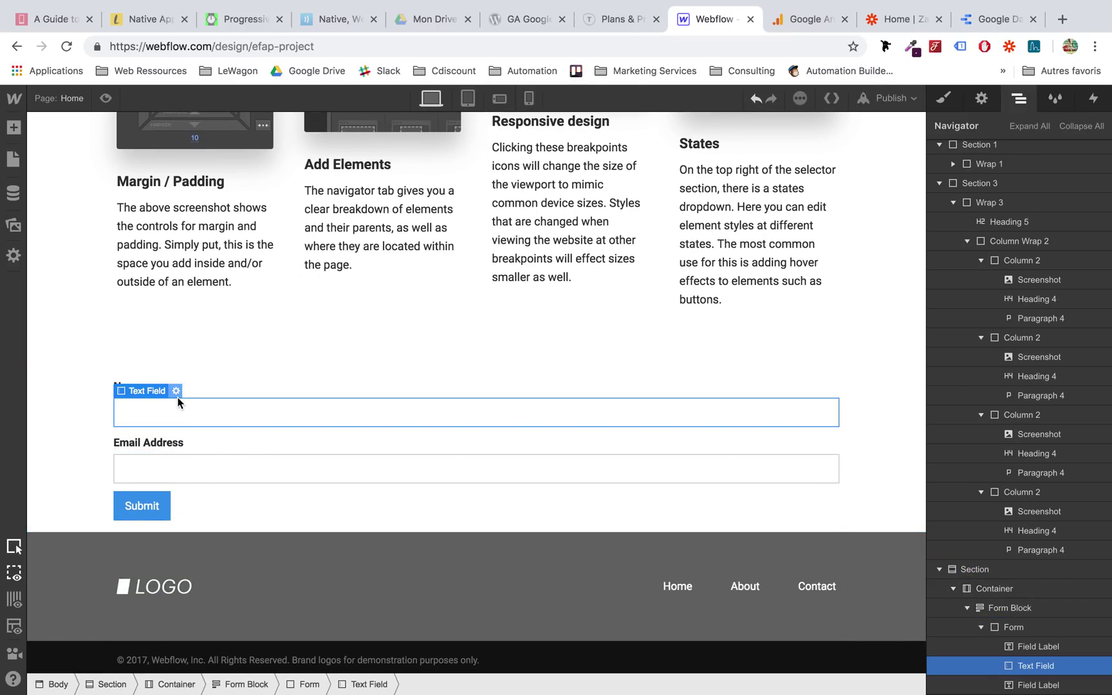
left_click(177, 393)
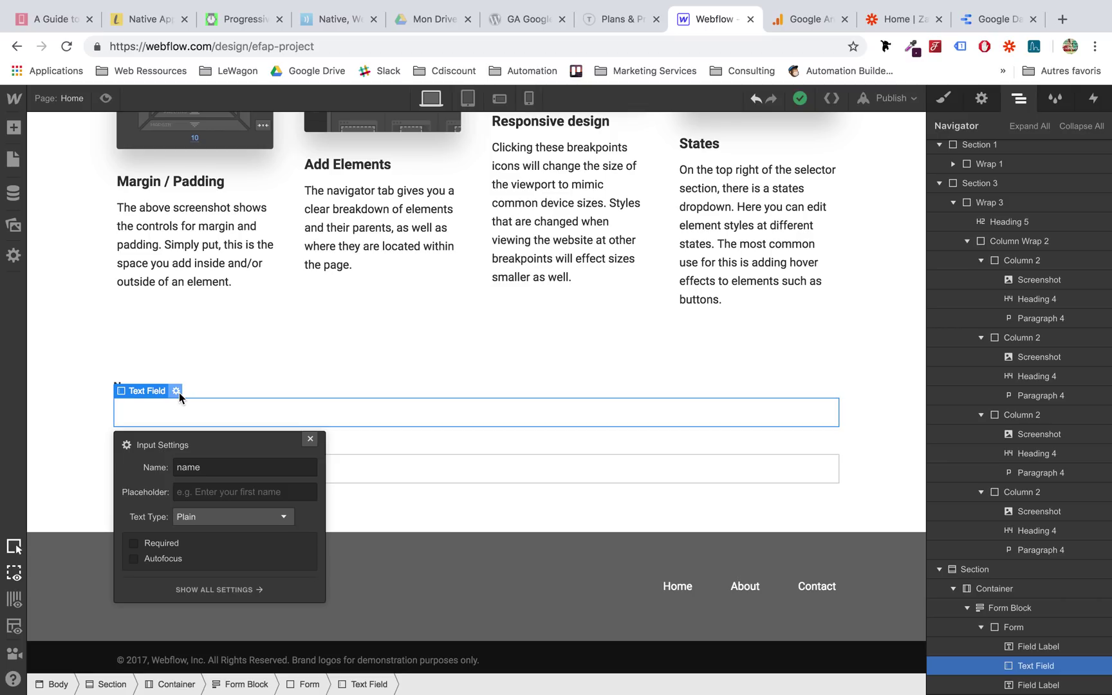
left_click(188, 493)
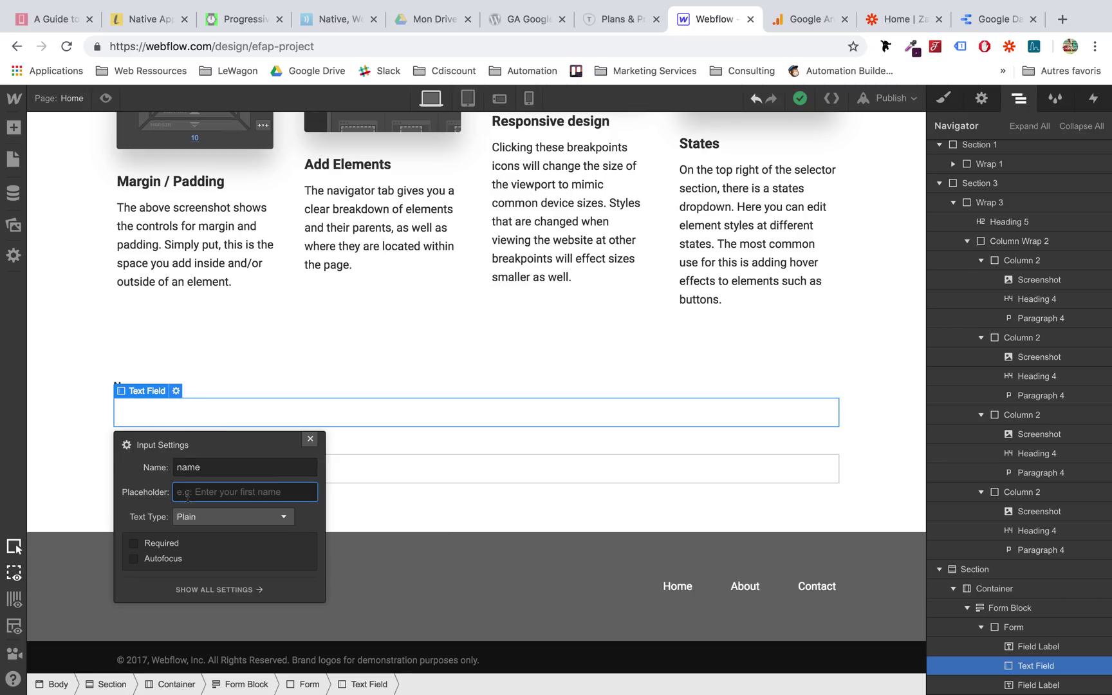
type("Name")
left_click(309, 370)
Set the placeholder of the form's email text field to "Email address"
double_click(149, 471)
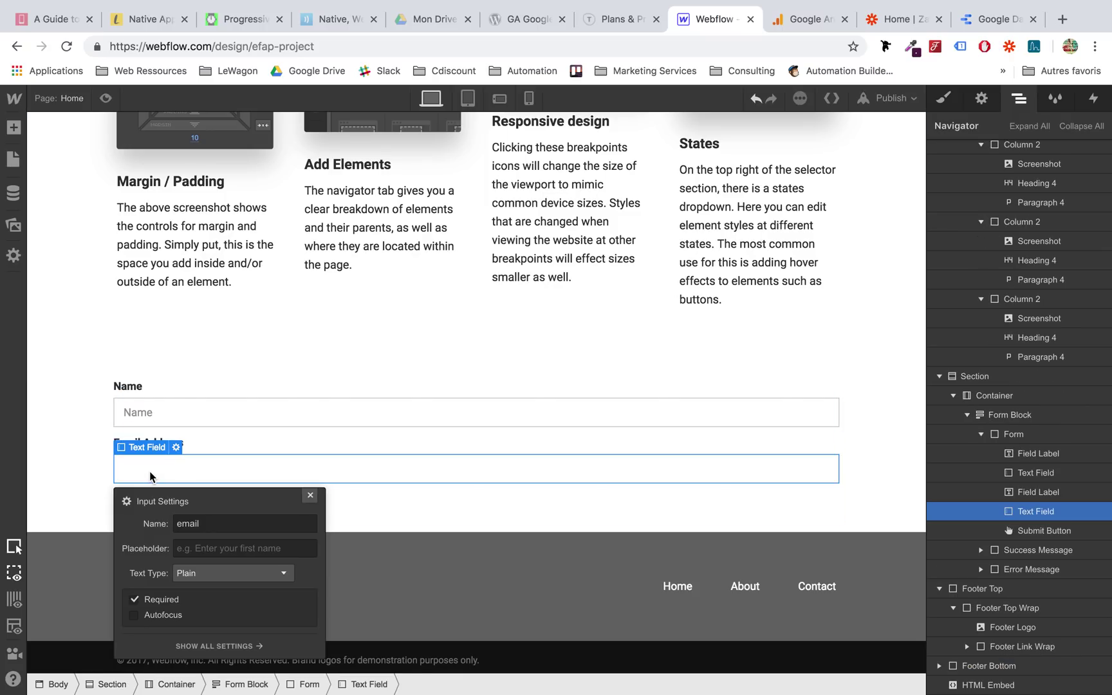
left_click(193, 551)
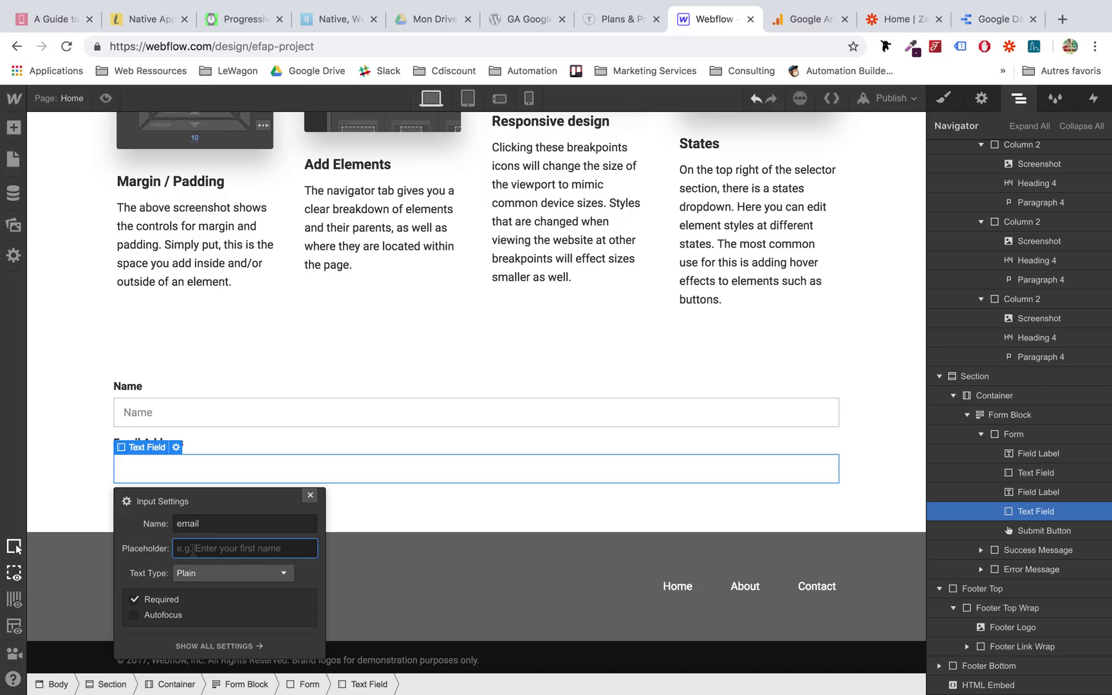
type("Email address")
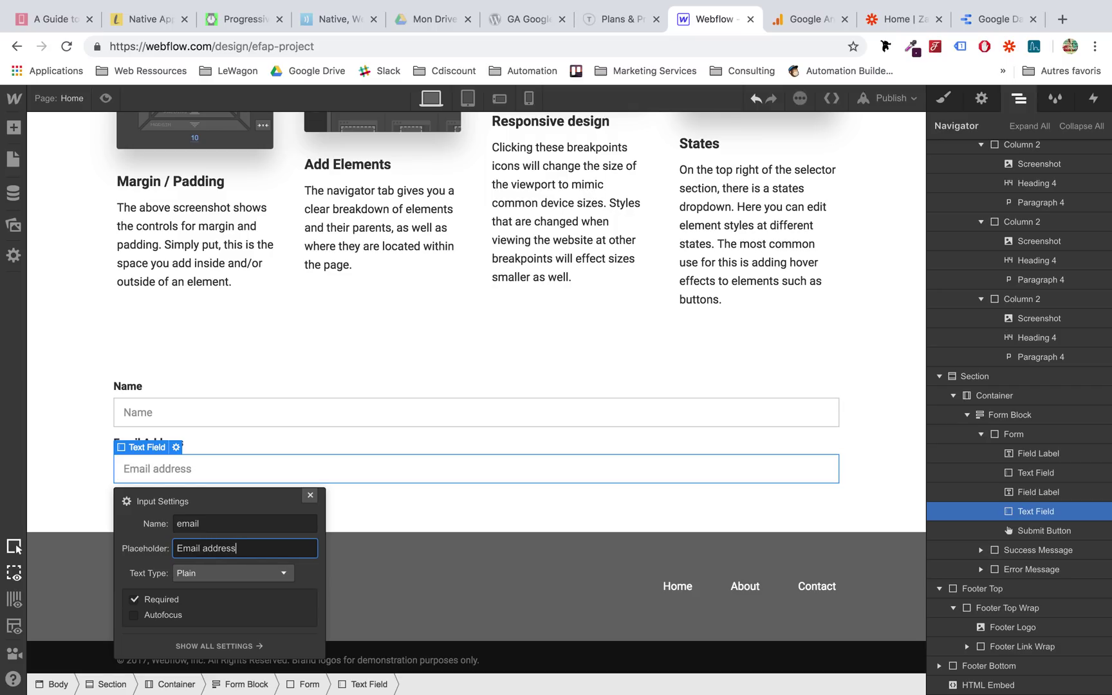
left_click(244, 338)
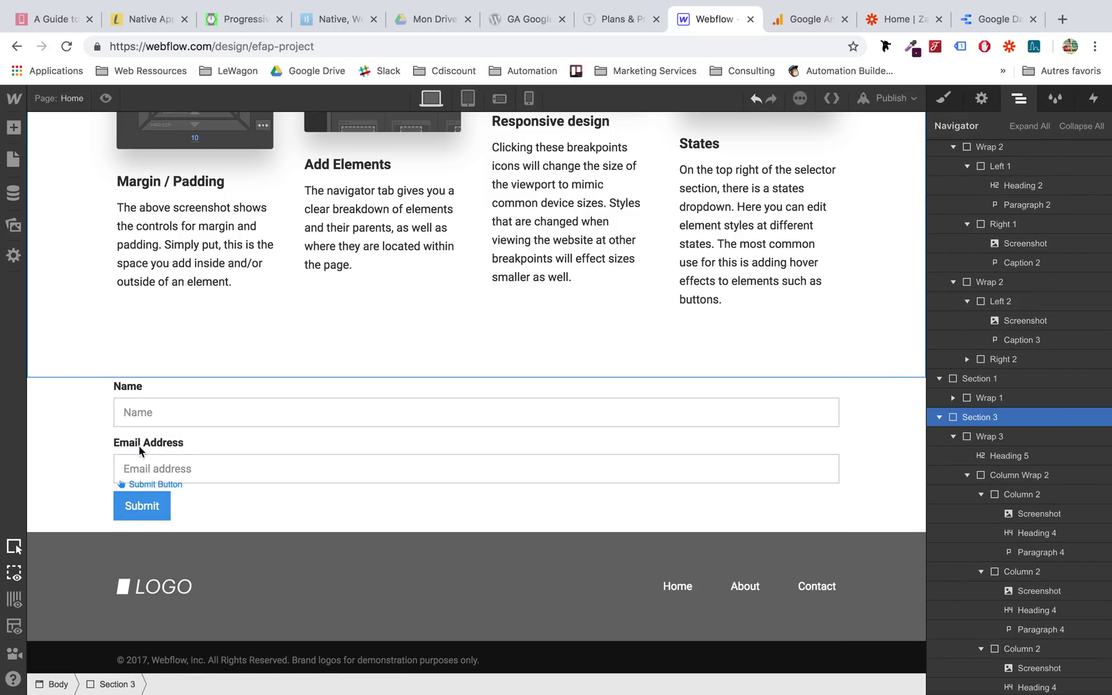
Select the whole Form Block and preview its Success and Error states in the element settings, returning to the Normal state
left_click(129, 399)
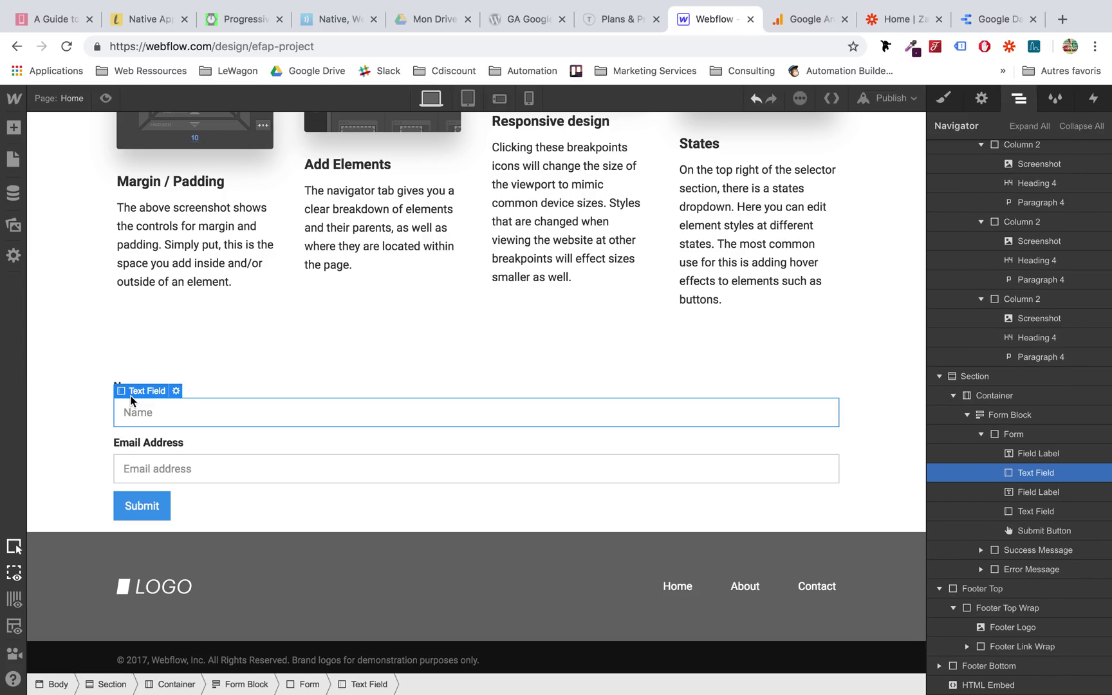
left_click(137, 374)
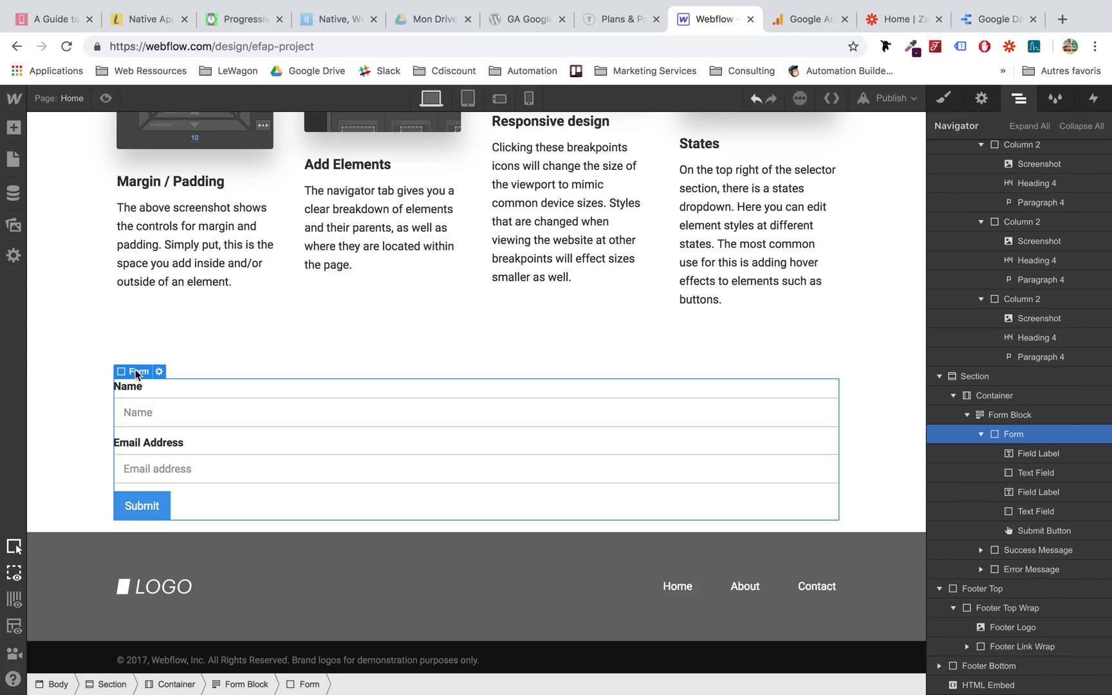
left_click(139, 354)
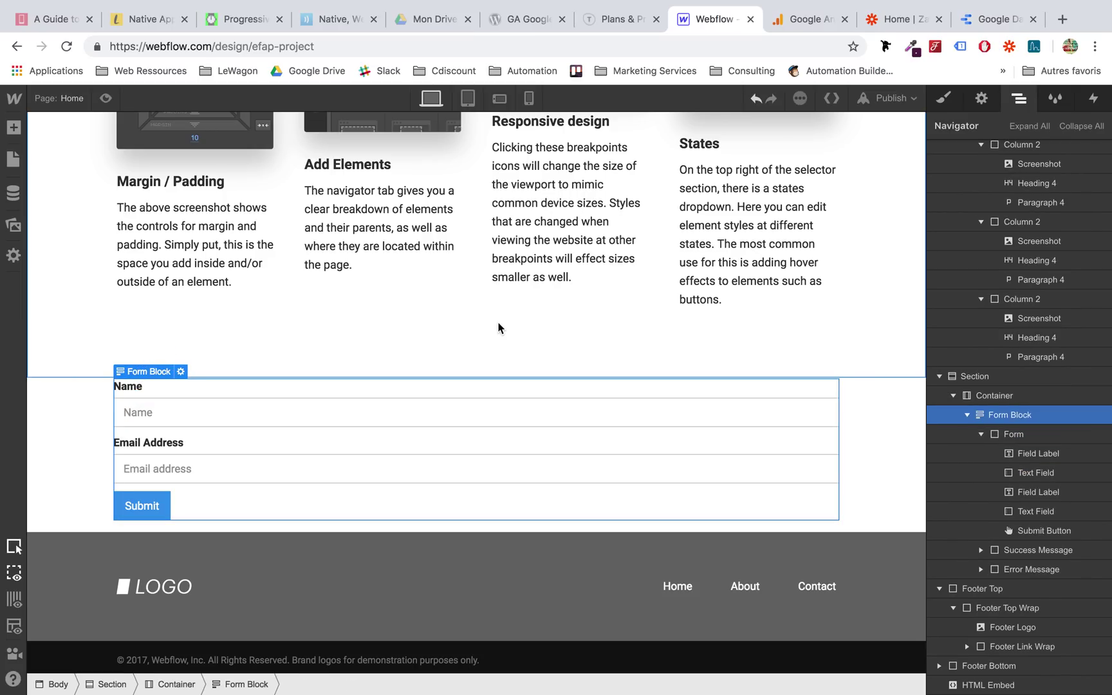
left_click(985, 100)
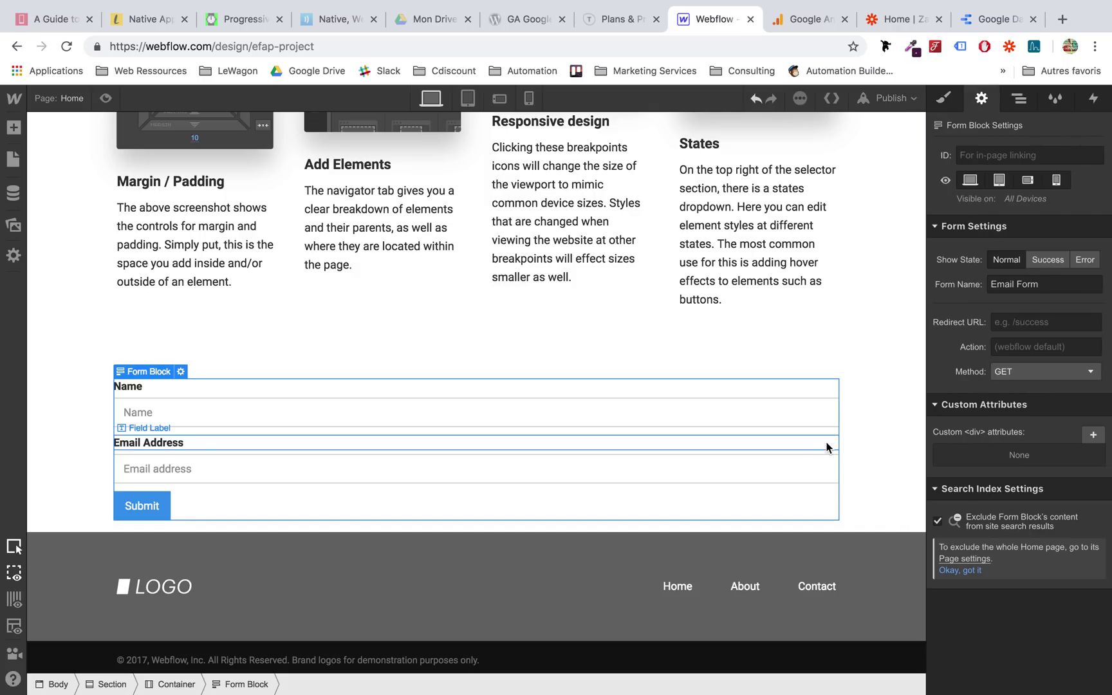
left_click(1041, 262)
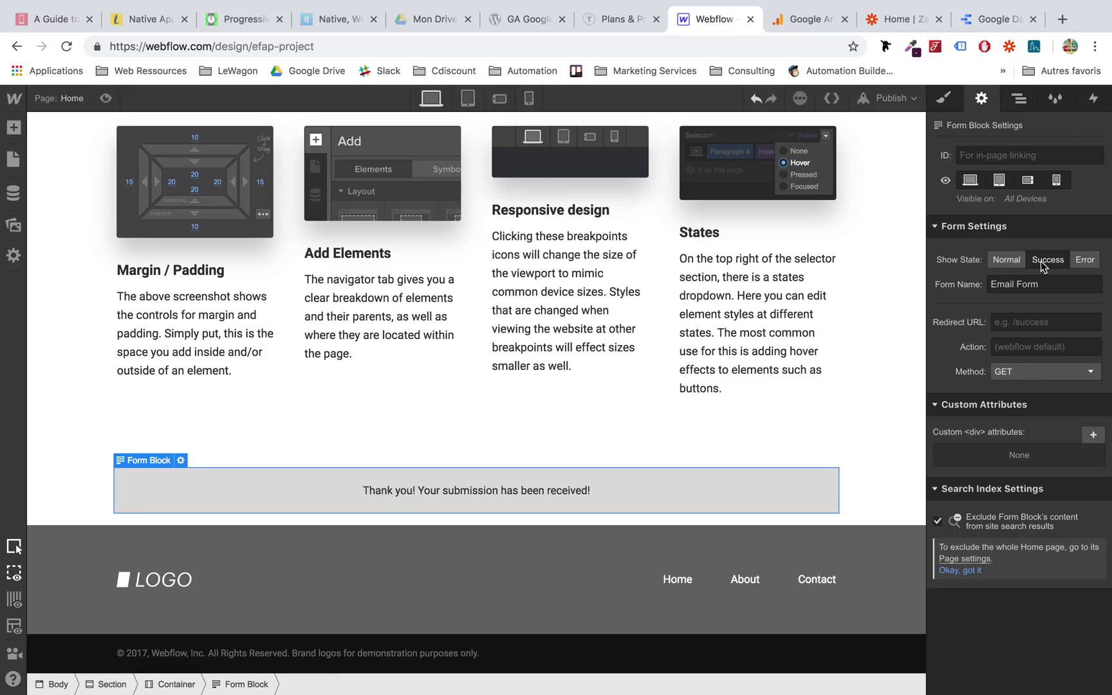
left_click(1094, 265)
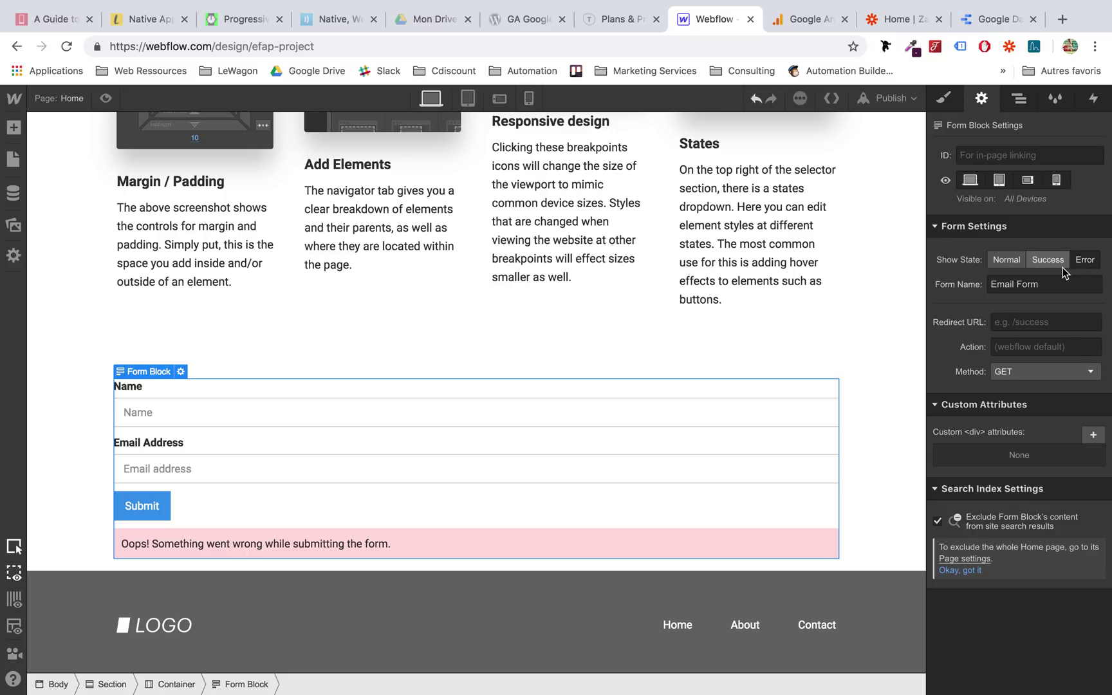
left_click(1060, 265)
left_click(1009, 261)
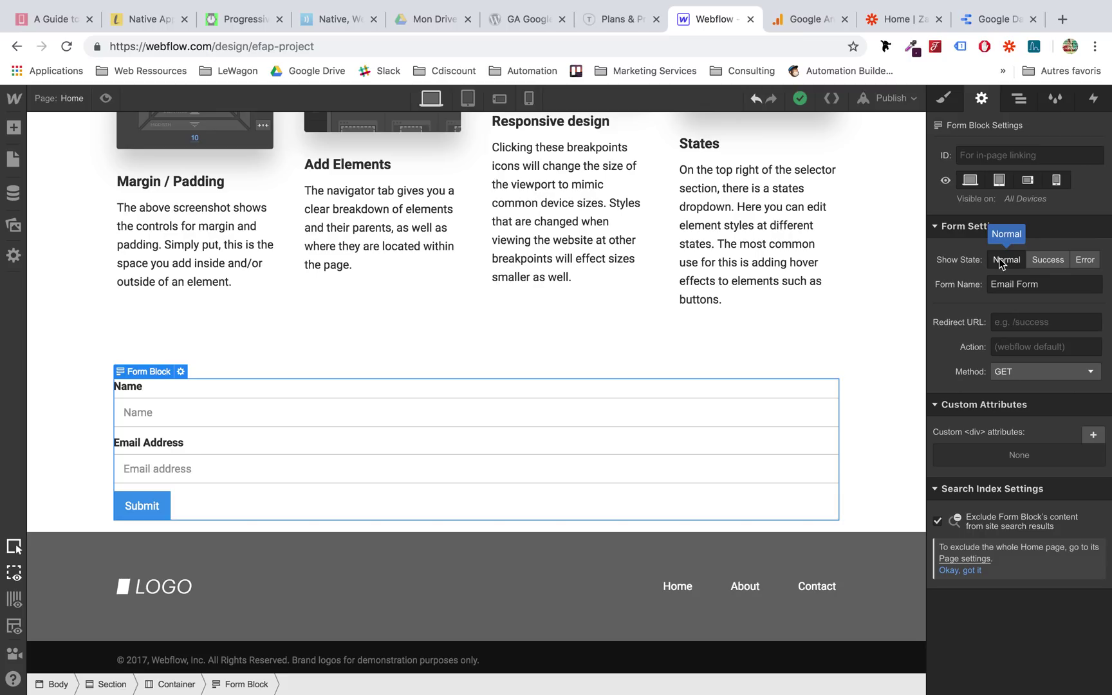
Set the Form Block's redirect URL to /thankyou
left_click(1018, 318)
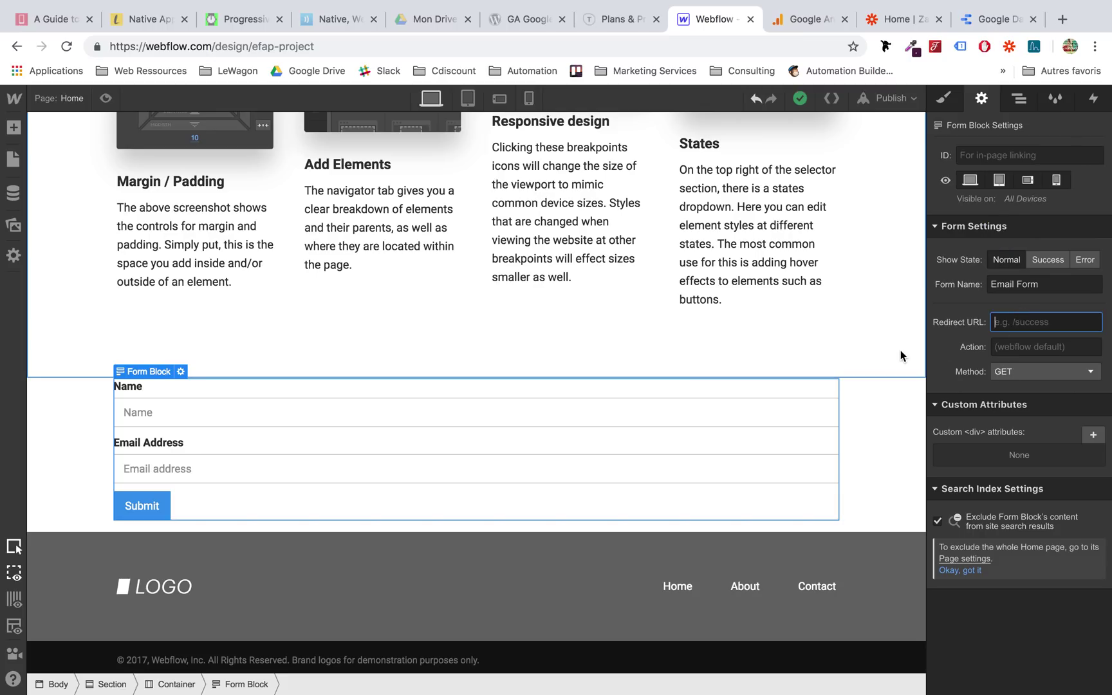
type("/thankyou")
left_click(866, 330)
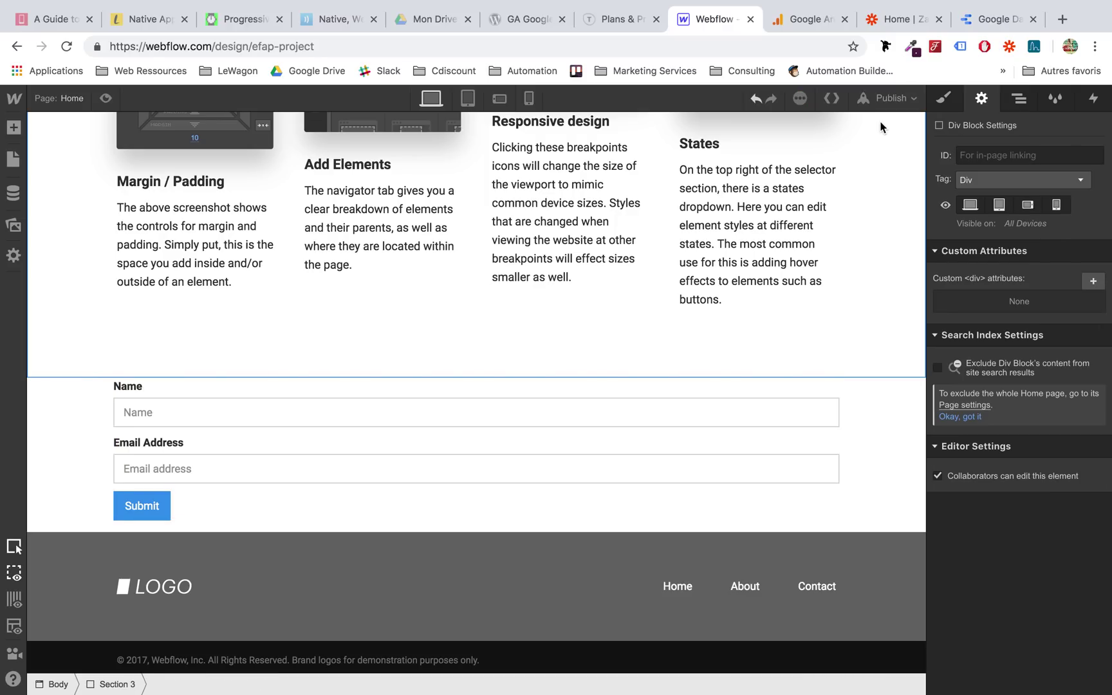
Publish the site to efap-project.webflow.io and open the published page
left_click(889, 101)
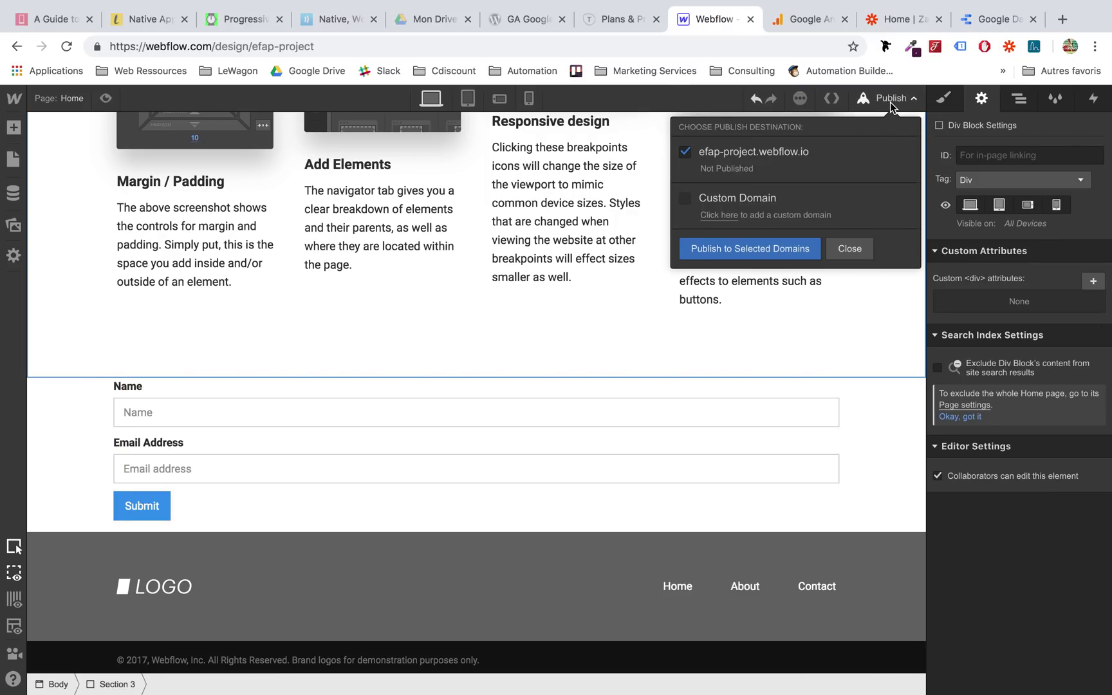
left_click(757, 253)
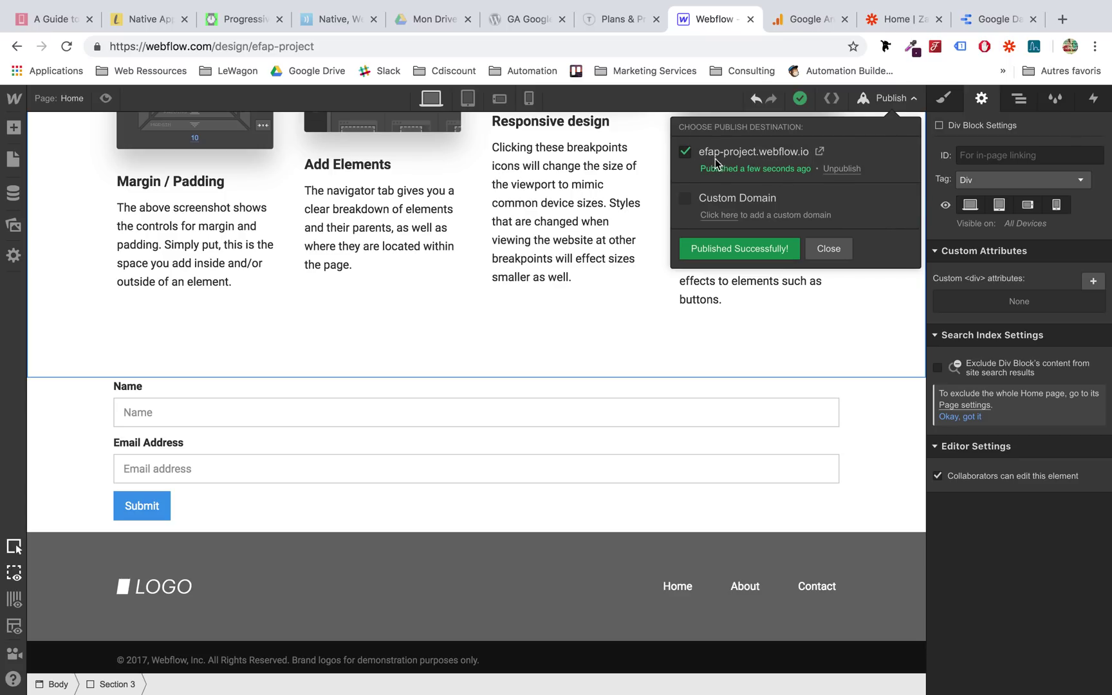
left_click(821, 152)
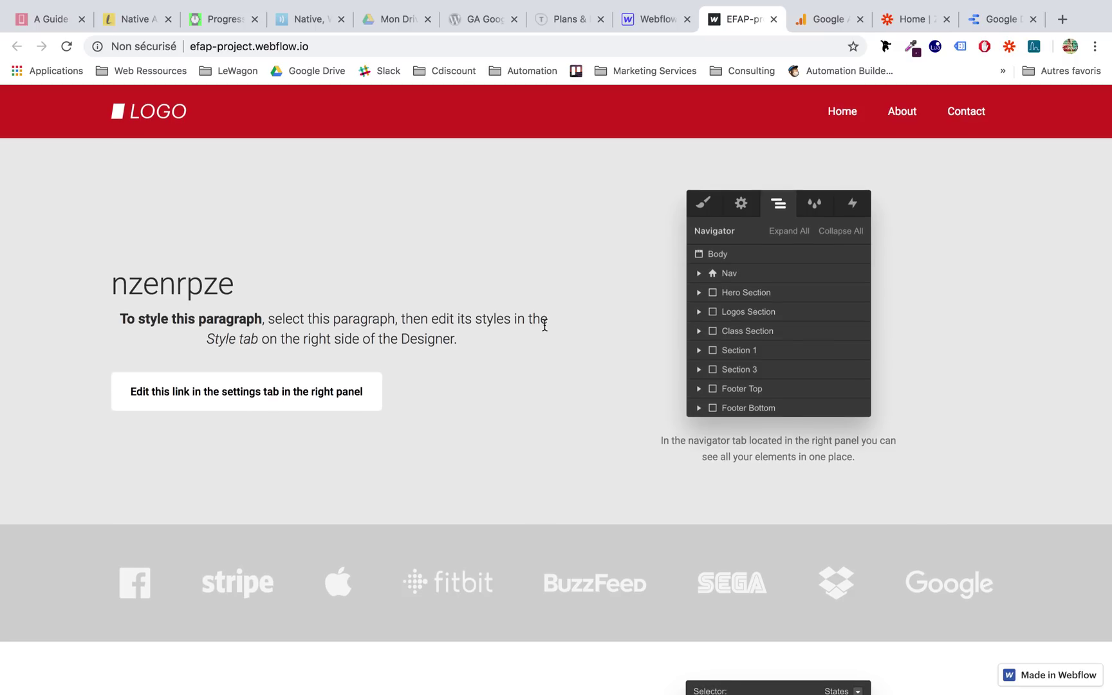
Fill in the published page's contact form with the full name and email address from the autofill suggestions
scroll(545, 325, "down", 20)
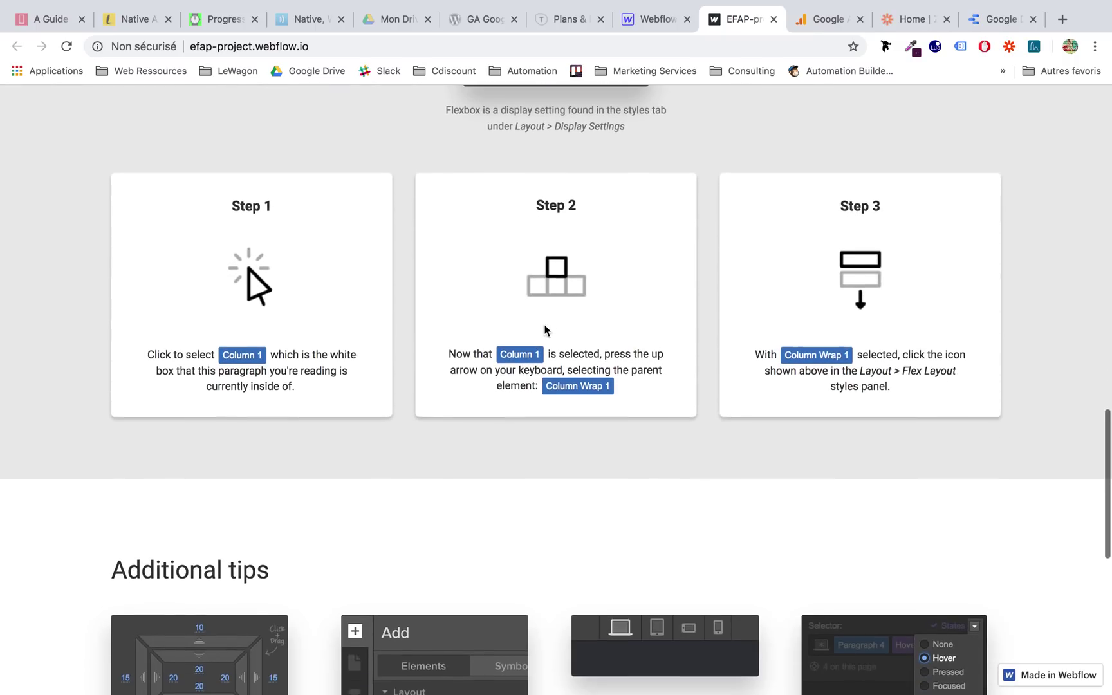
scroll(545, 328, "down", 10)
left_click(413, 425)
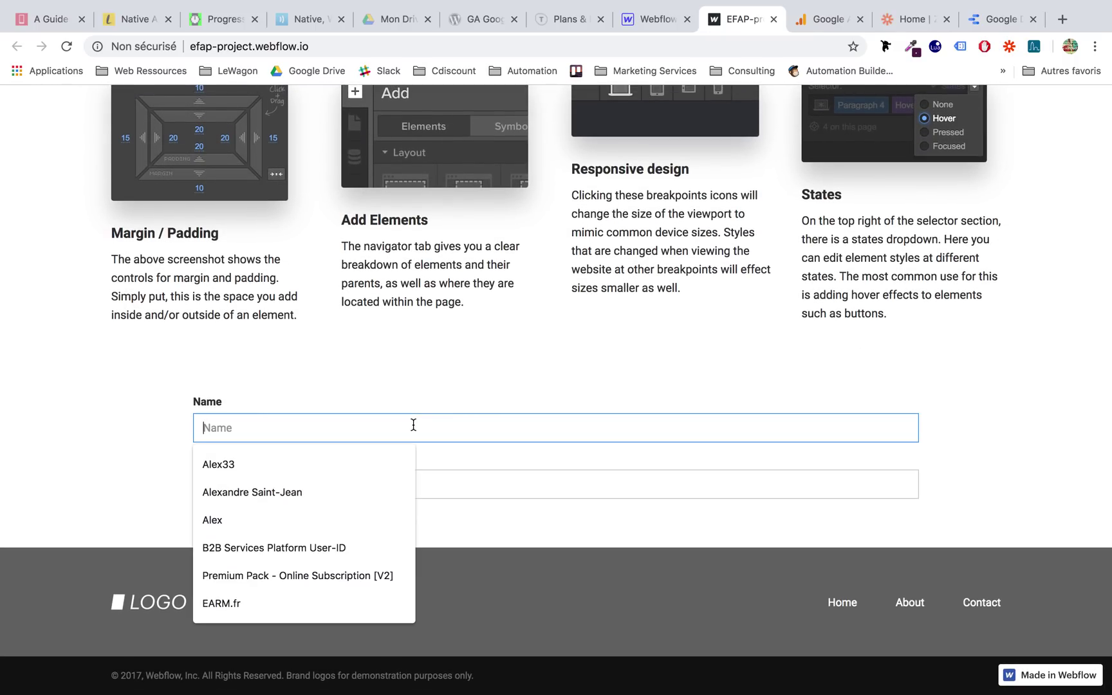
left_click(331, 490)
left_click(331, 487)
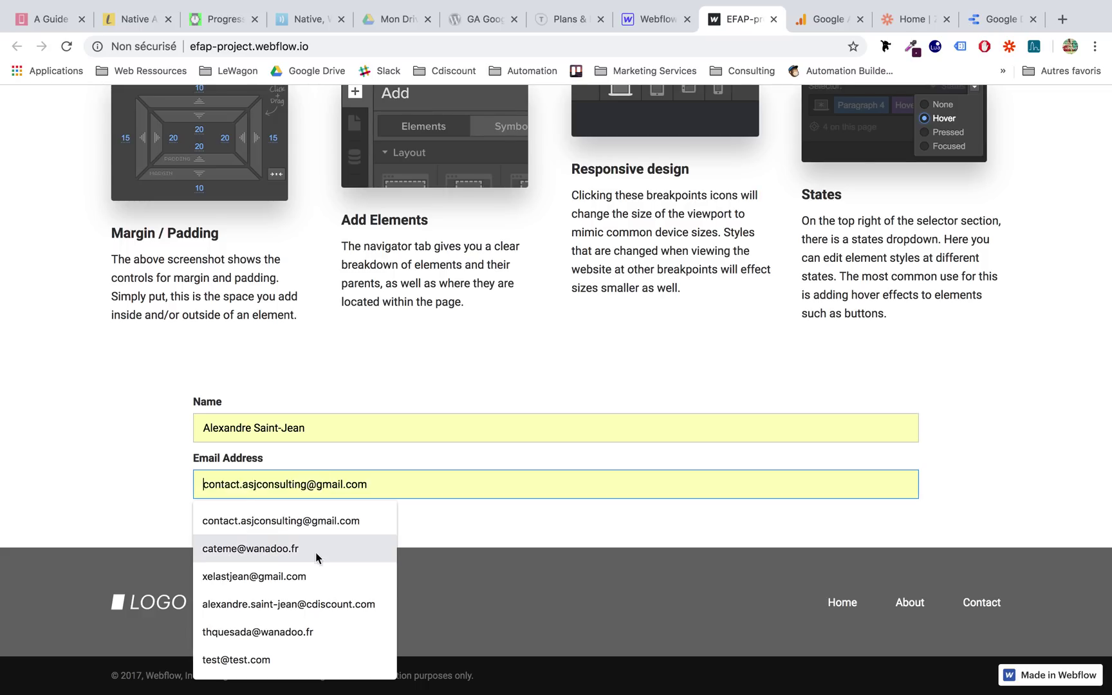
left_click(319, 526)
left_click(319, 526)
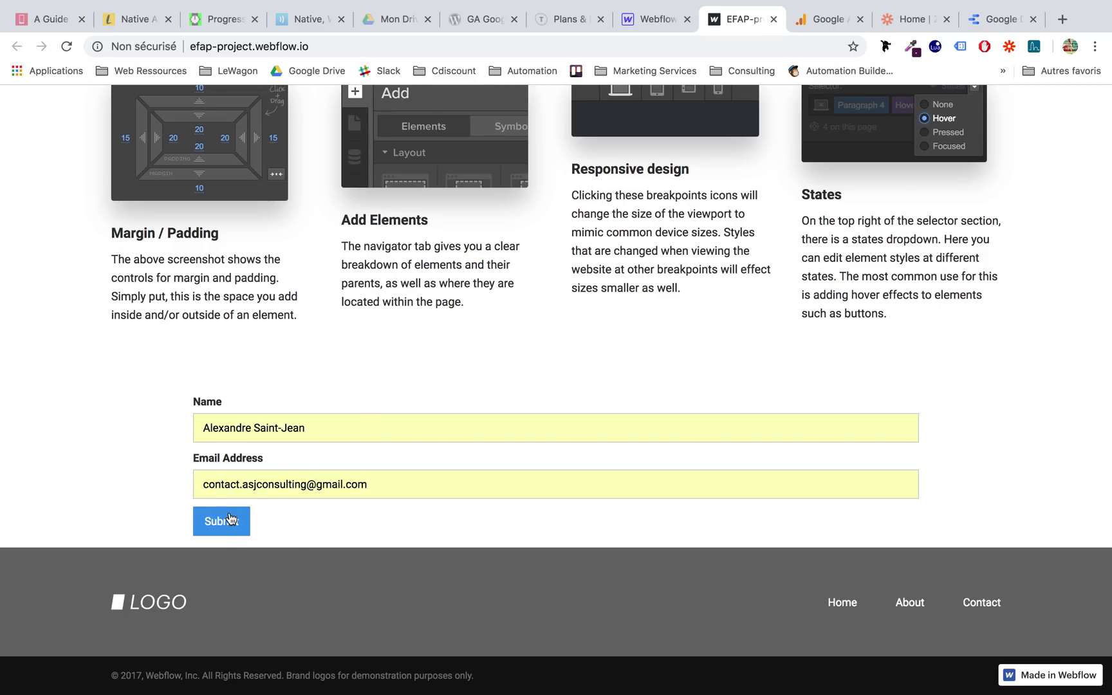
Return to the Webflow Designer and create a new static page named thankyou
left_click(652, 18)
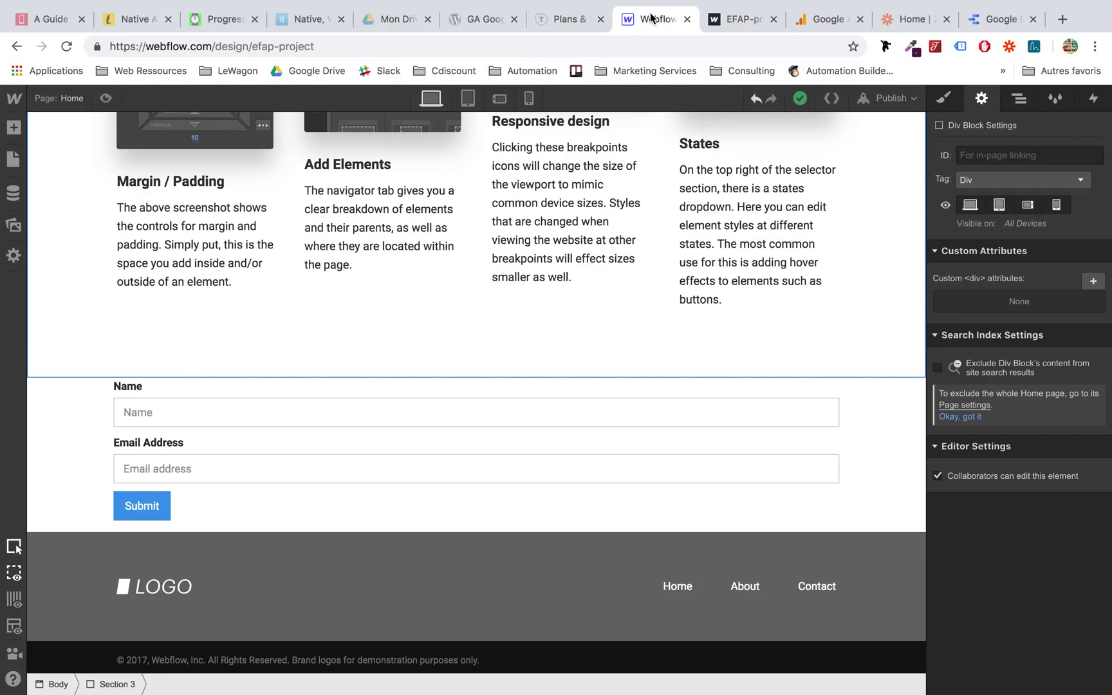
scroll(556, 333, "up", 10)
scroll(555, 340, "up", 15)
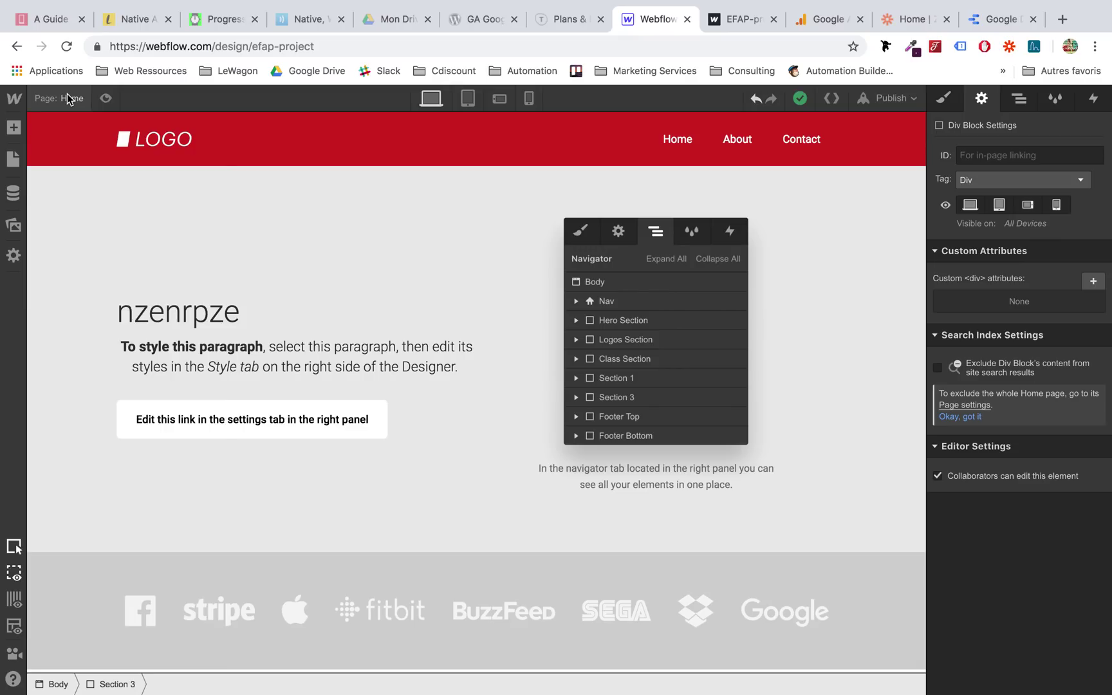
left_click(69, 98)
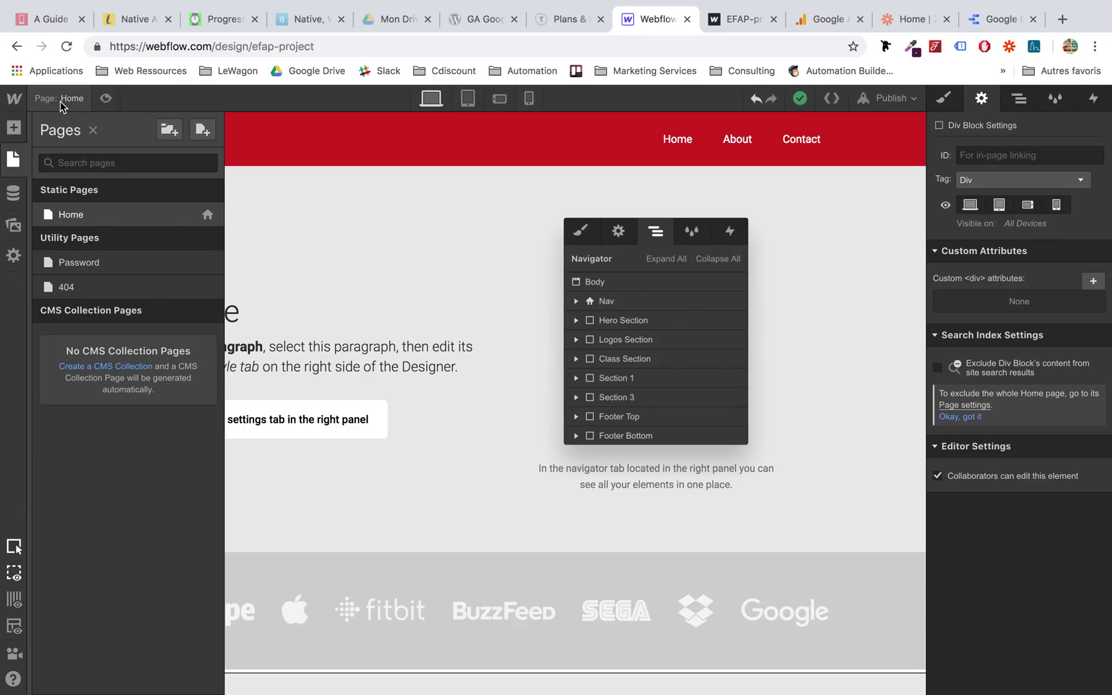
left_click(64, 98)
left_click(62, 99)
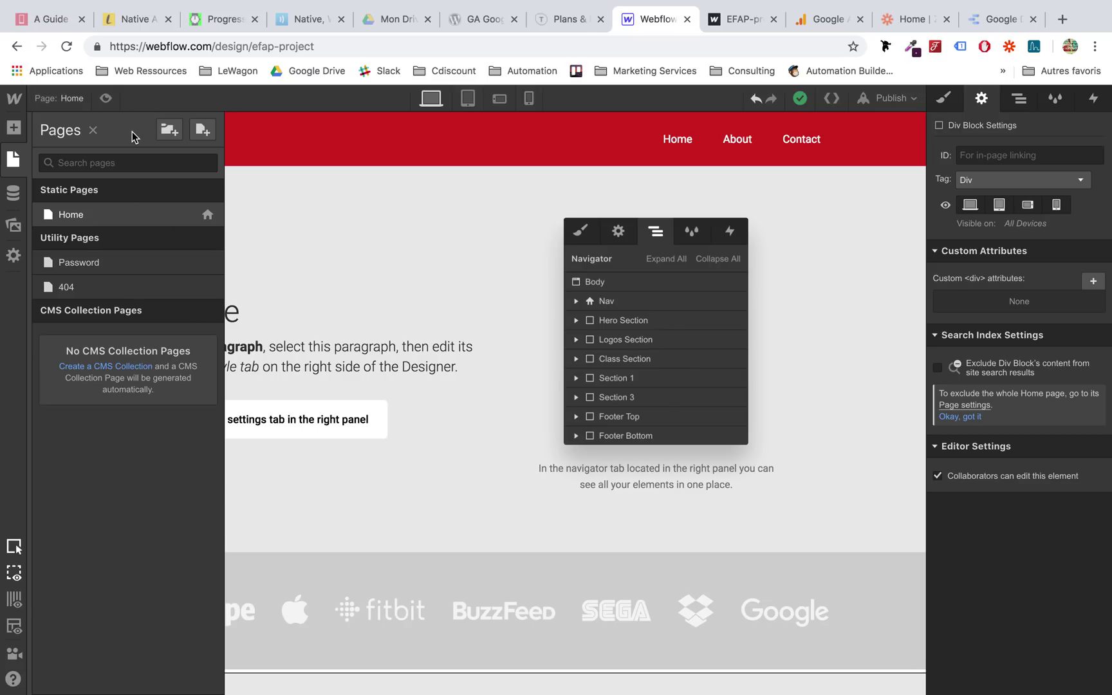
left_click(203, 130)
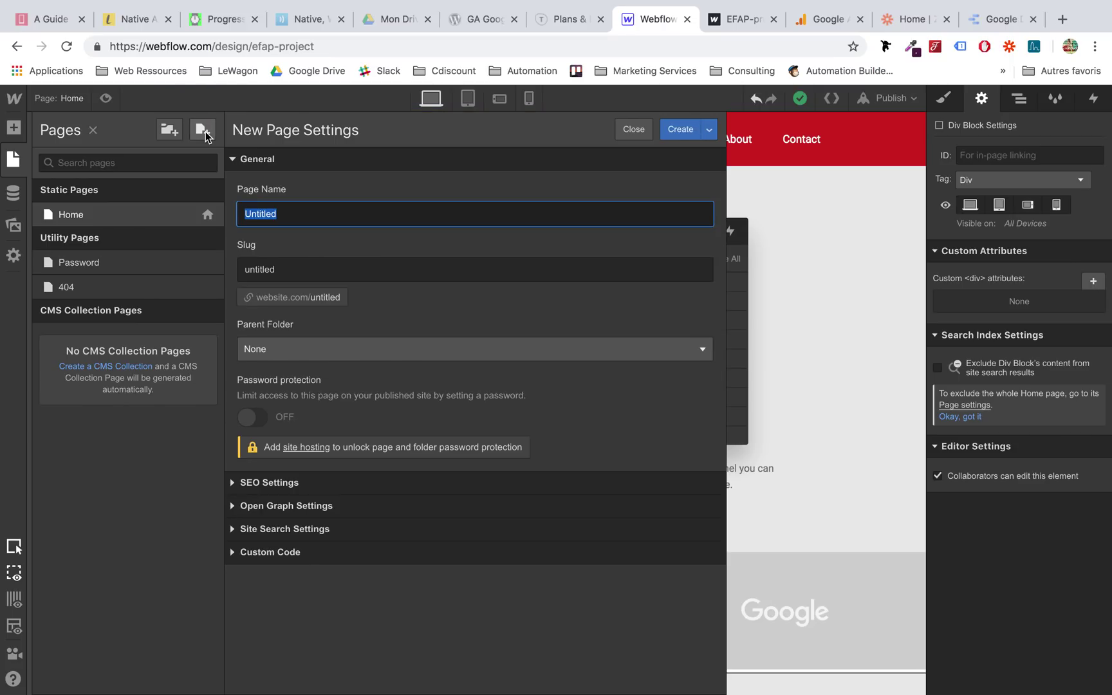
type("thankyou")
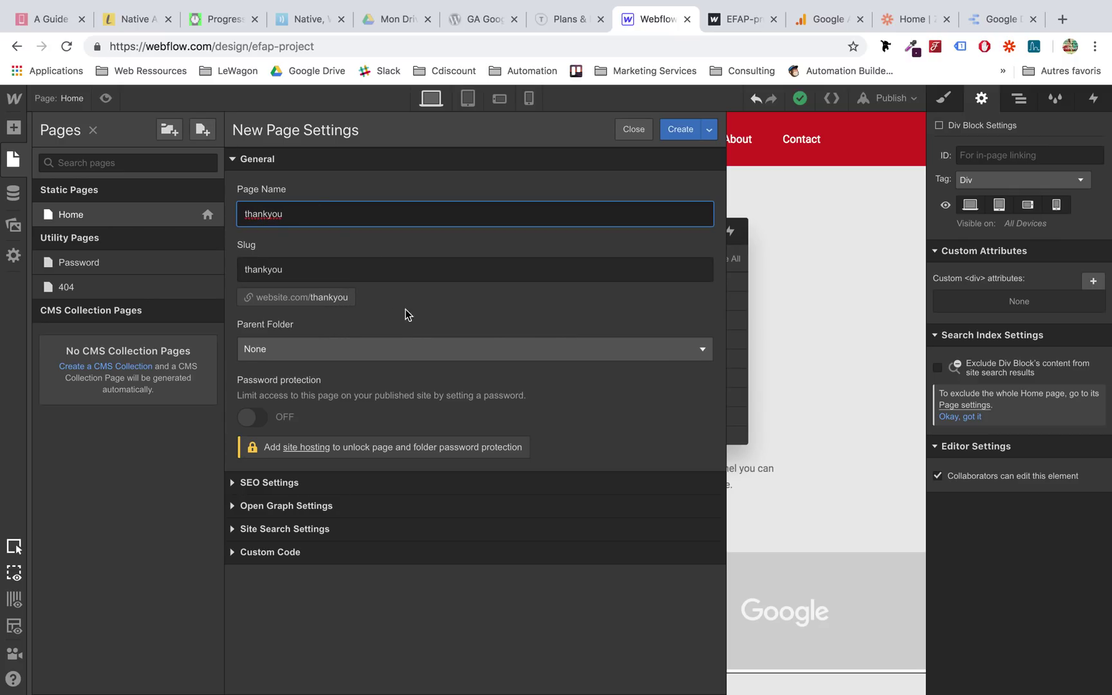
left_click(683, 130)
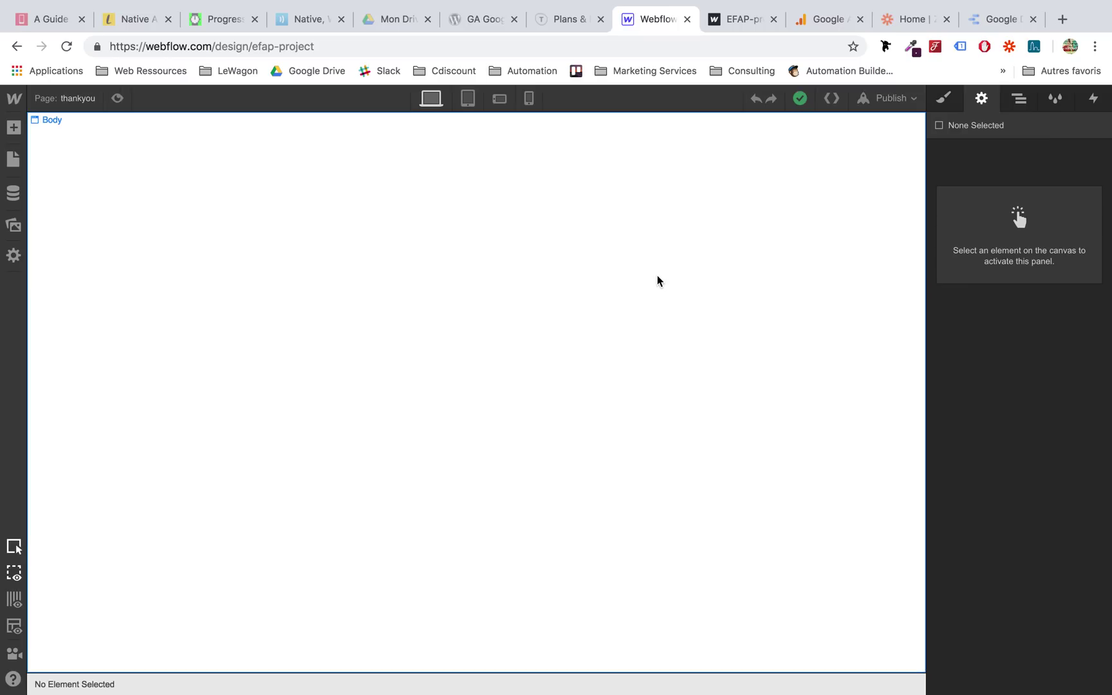
Insert a Section on the blank page and nest a Container with a Div Block inside it
left_click(12, 133)
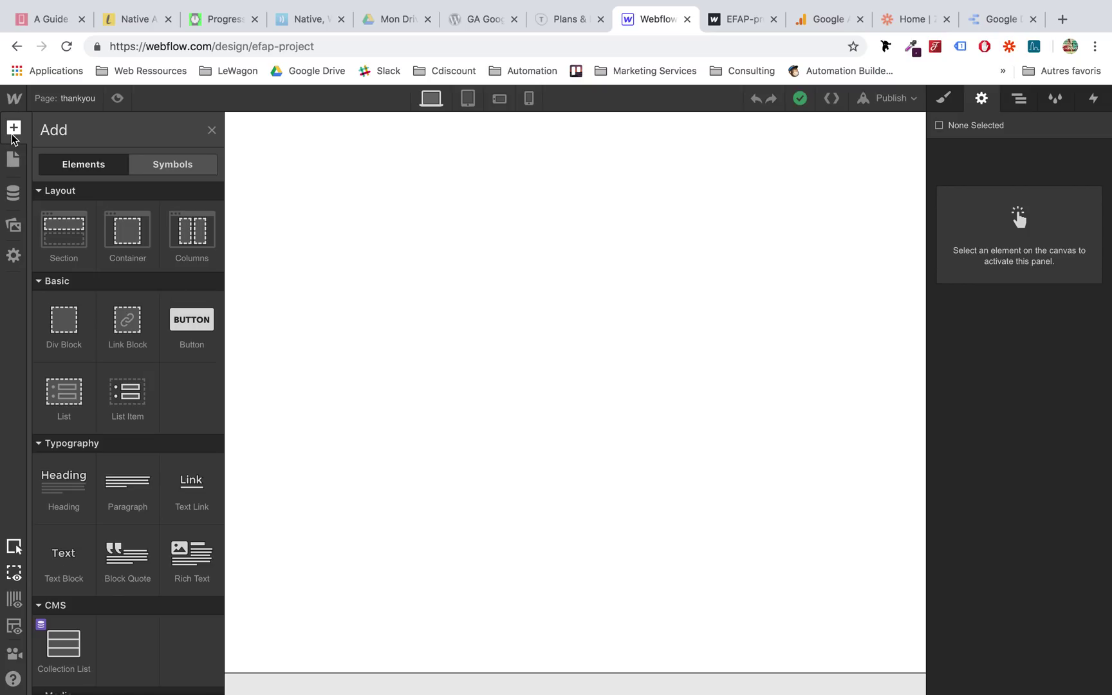
left_click_drag(62, 228, 55, 157)
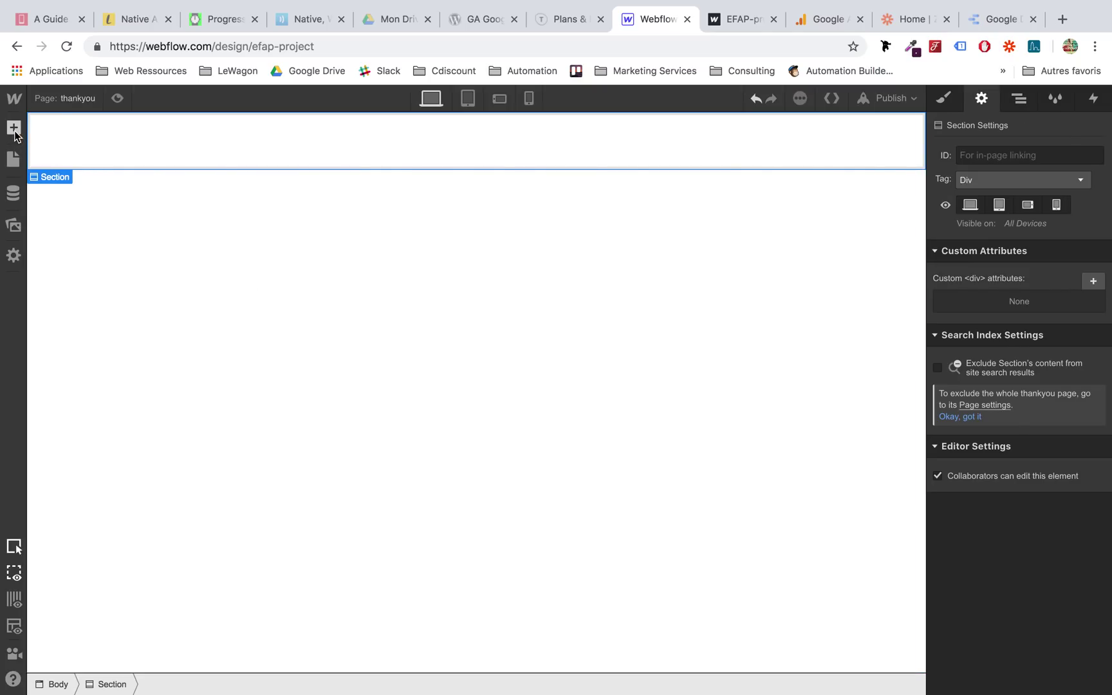
left_click_drag(126, 230, 330, 146)
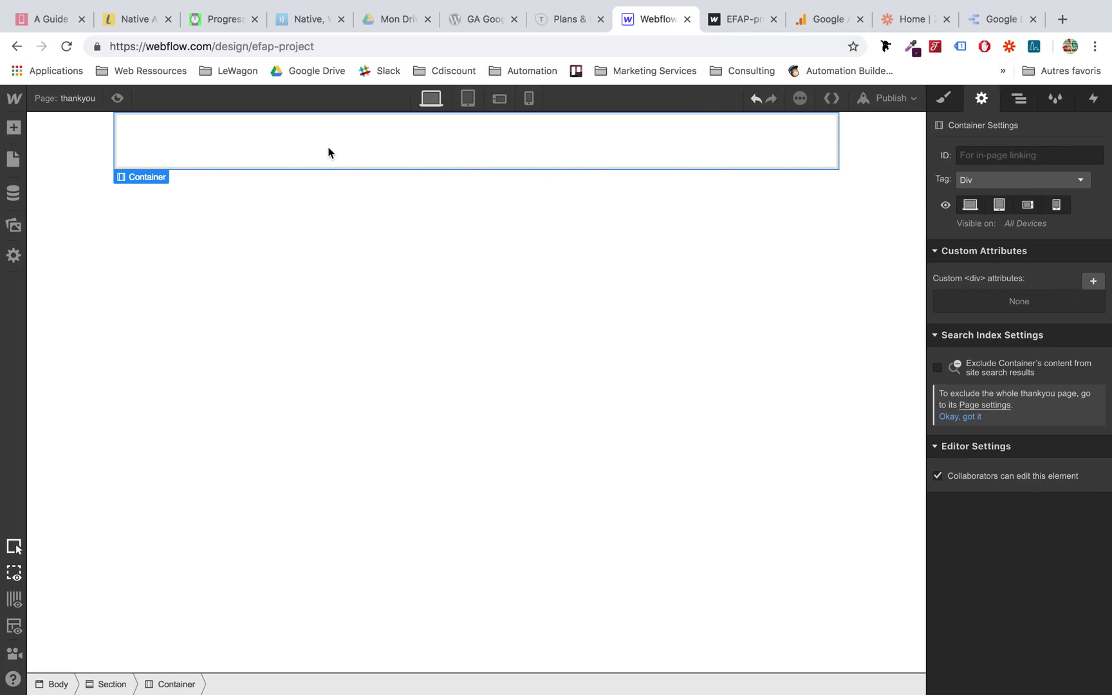
left_click(15, 128)
left_click_drag(77, 345, 367, 143)
Add an H1 heading inside the Div Block and change its text to "Thank you !"
left_click(14, 128)
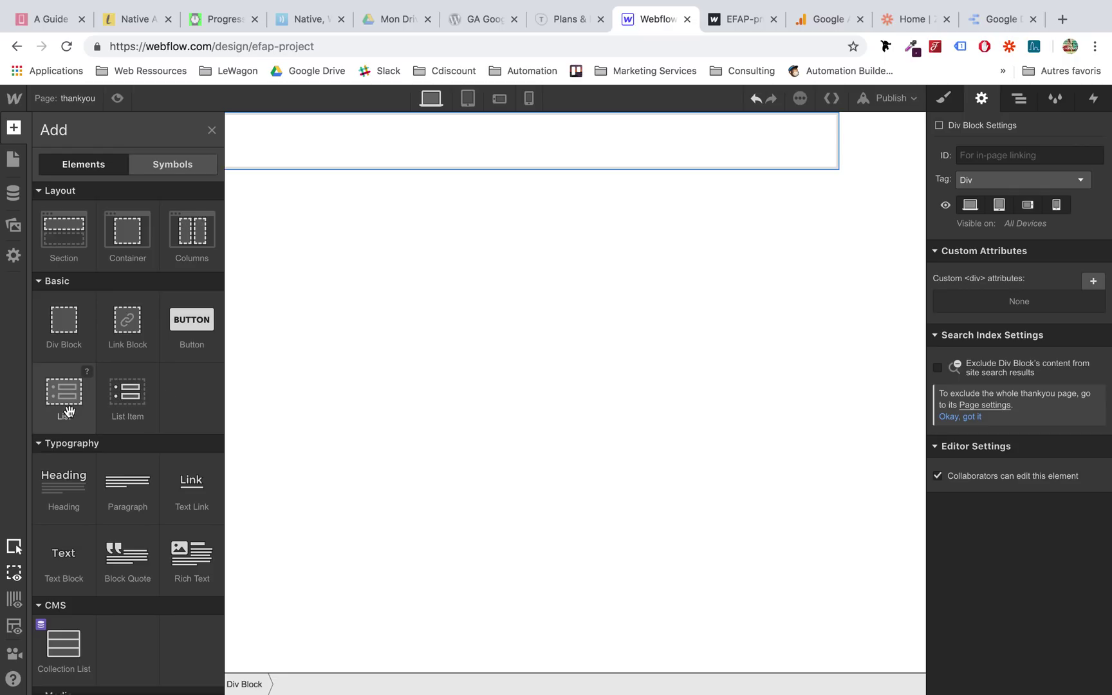
left_click_drag(72, 494, 486, 155)
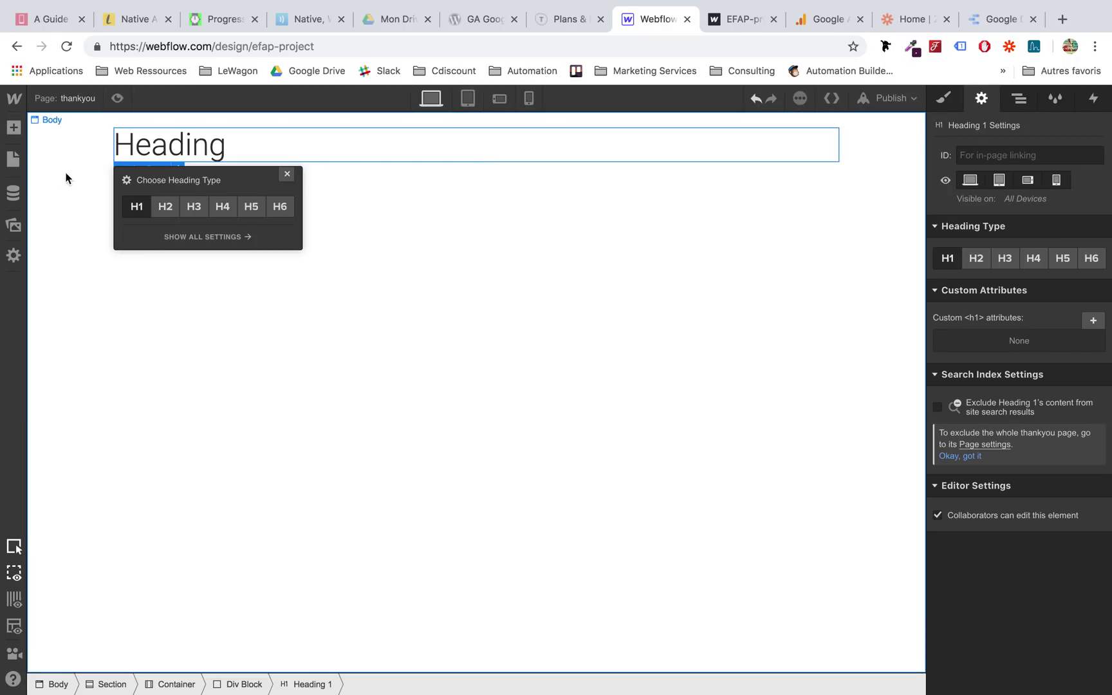
double_click(175, 150)
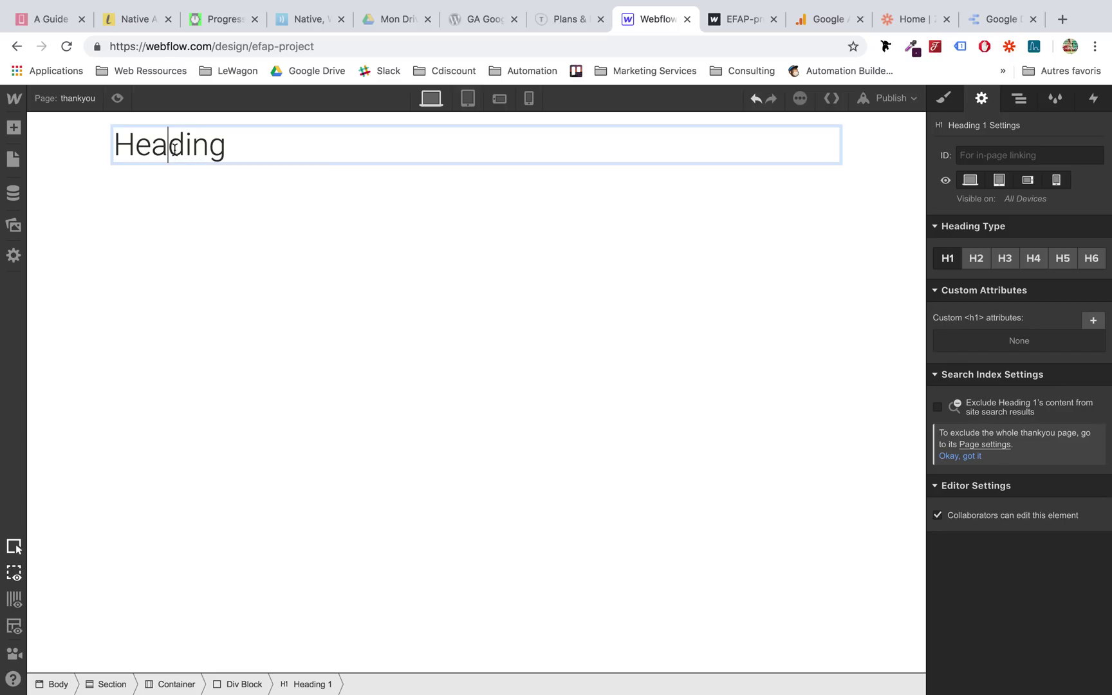
double_click(174, 149)
type("Thank you")
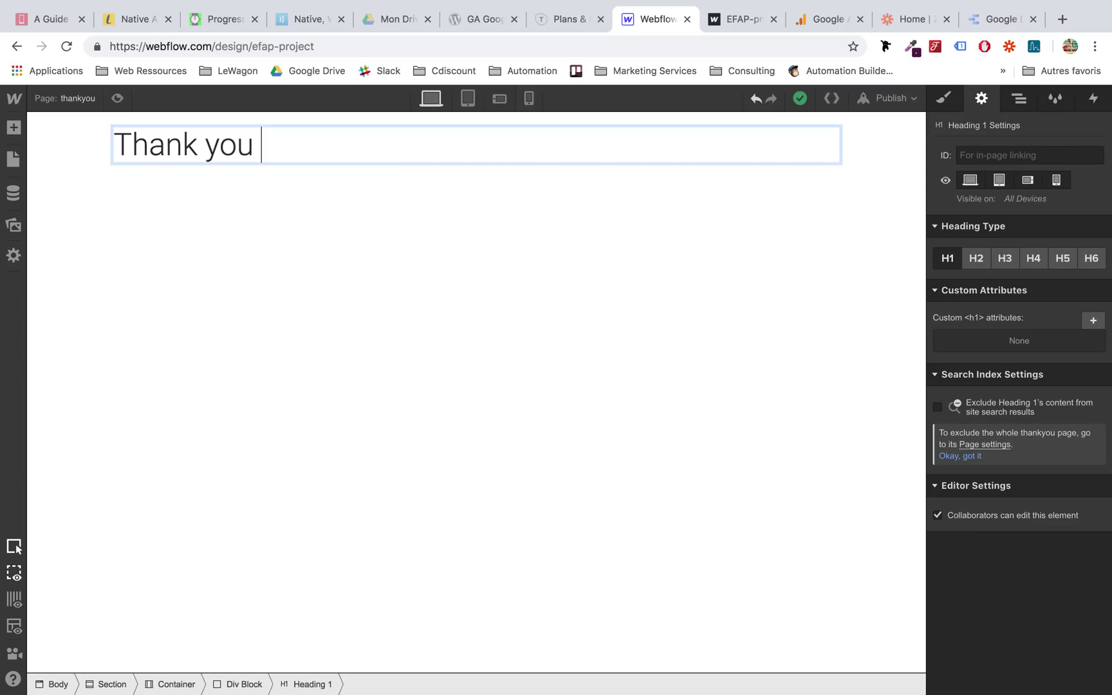
type(" !")
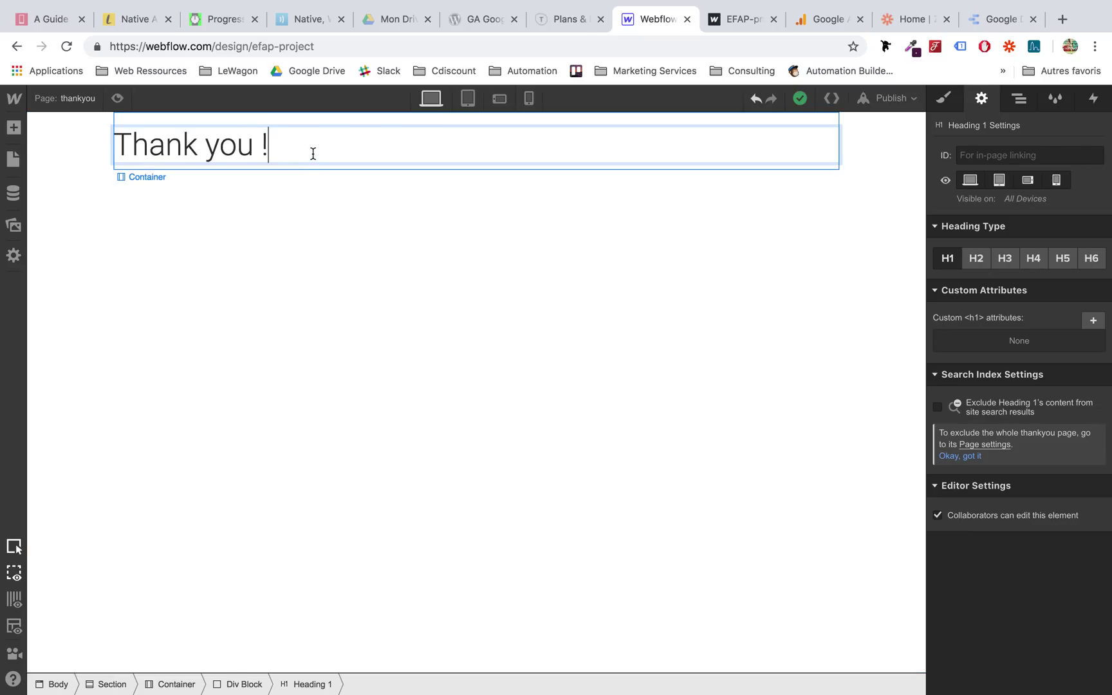
key("Escape")
left_click(248, 199)
left_click(234, 141)
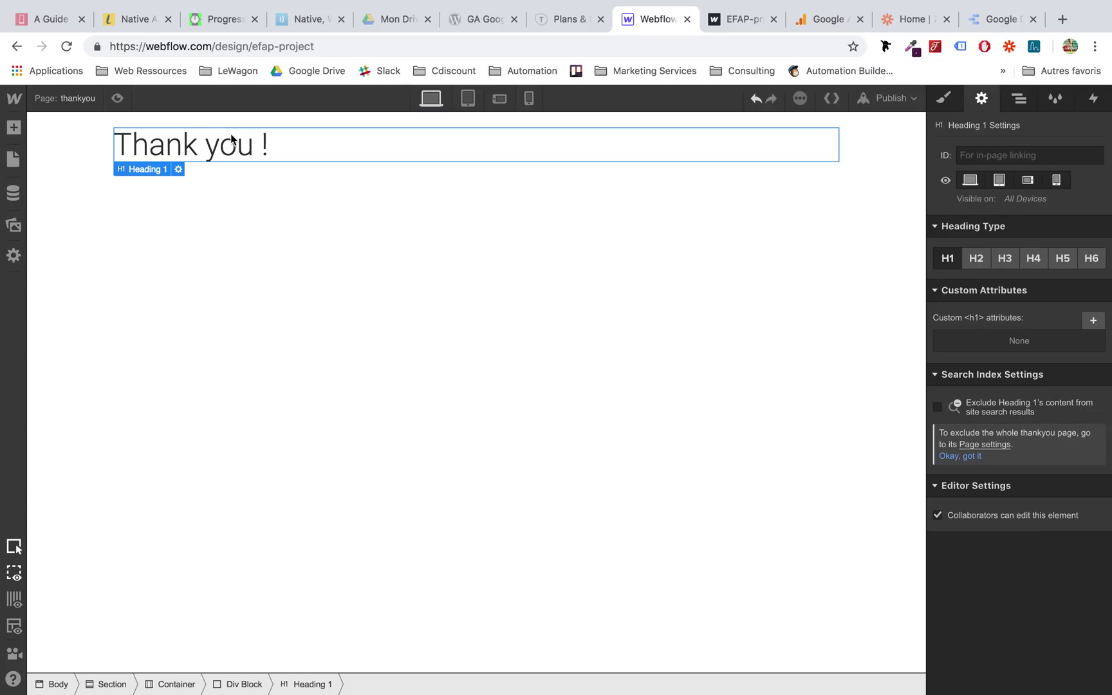
left_click(177, 169)
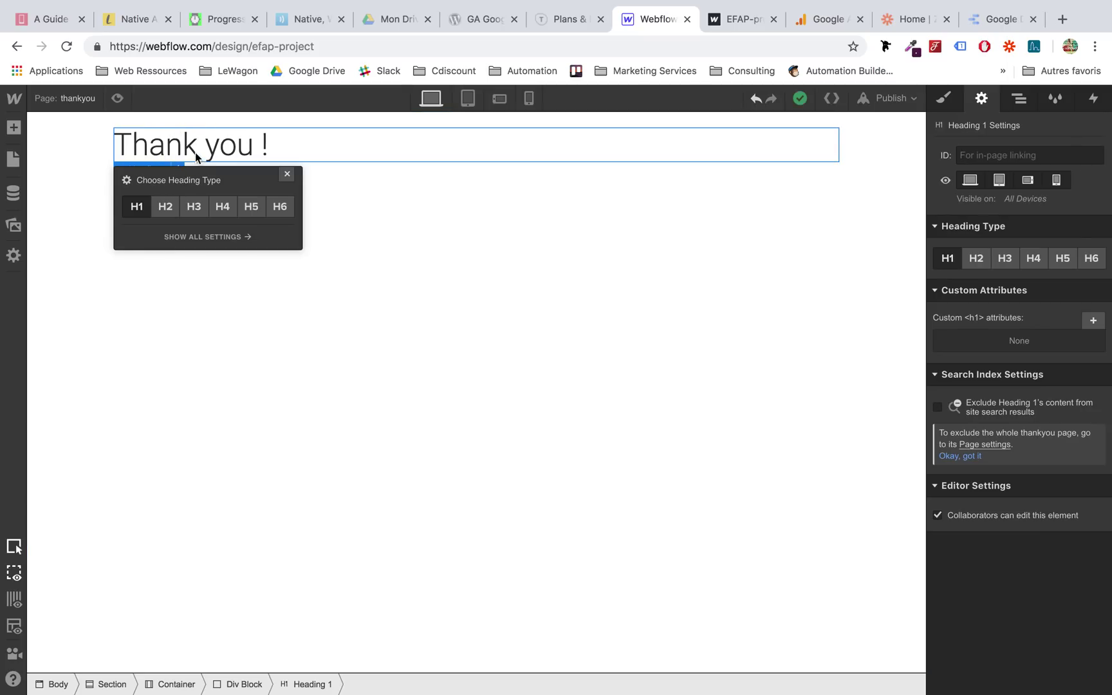
left_click(384, 231)
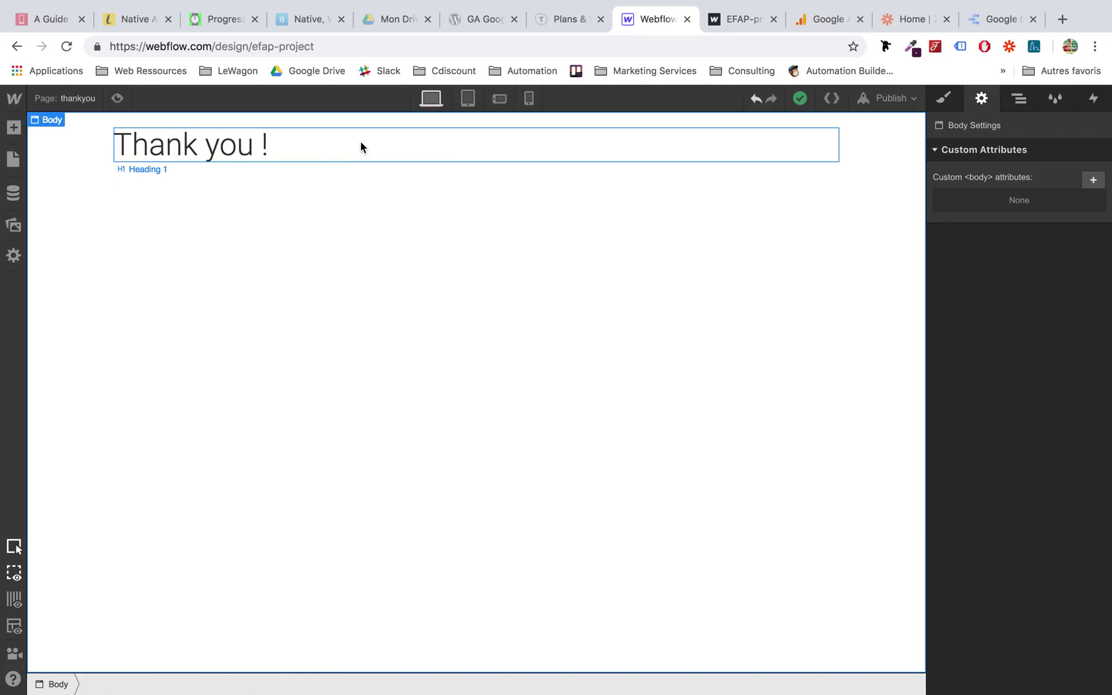
Select the Div Block around the heading and center its text alignment
left_click(360, 144)
left_click(1020, 102)
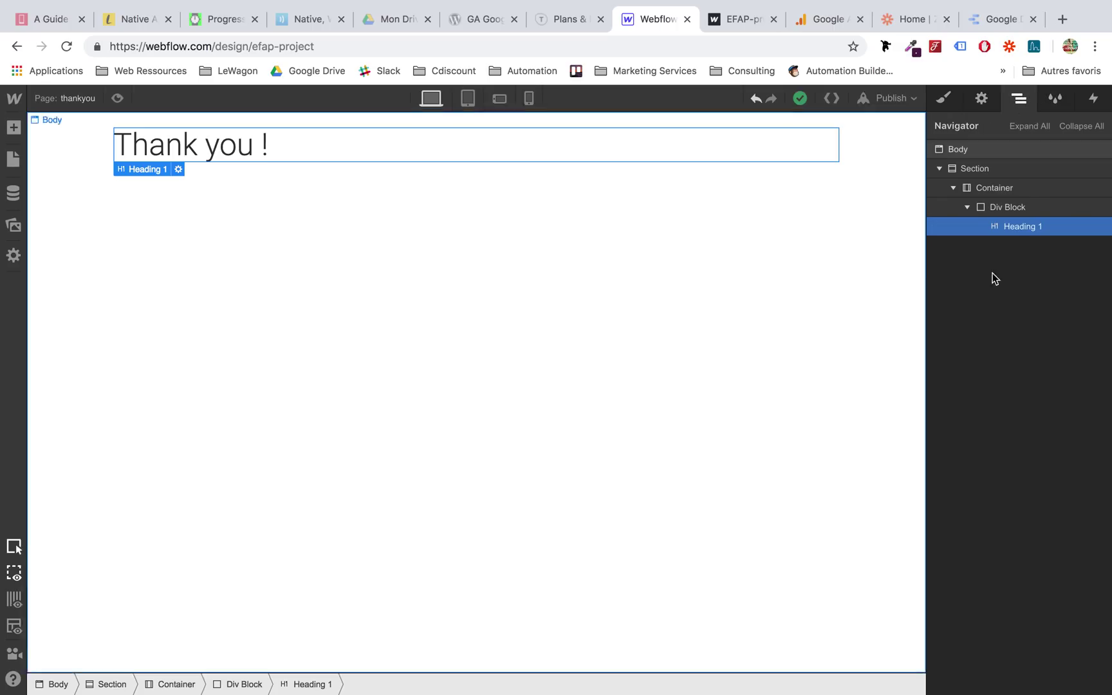
left_click(982, 208)
left_click(982, 100)
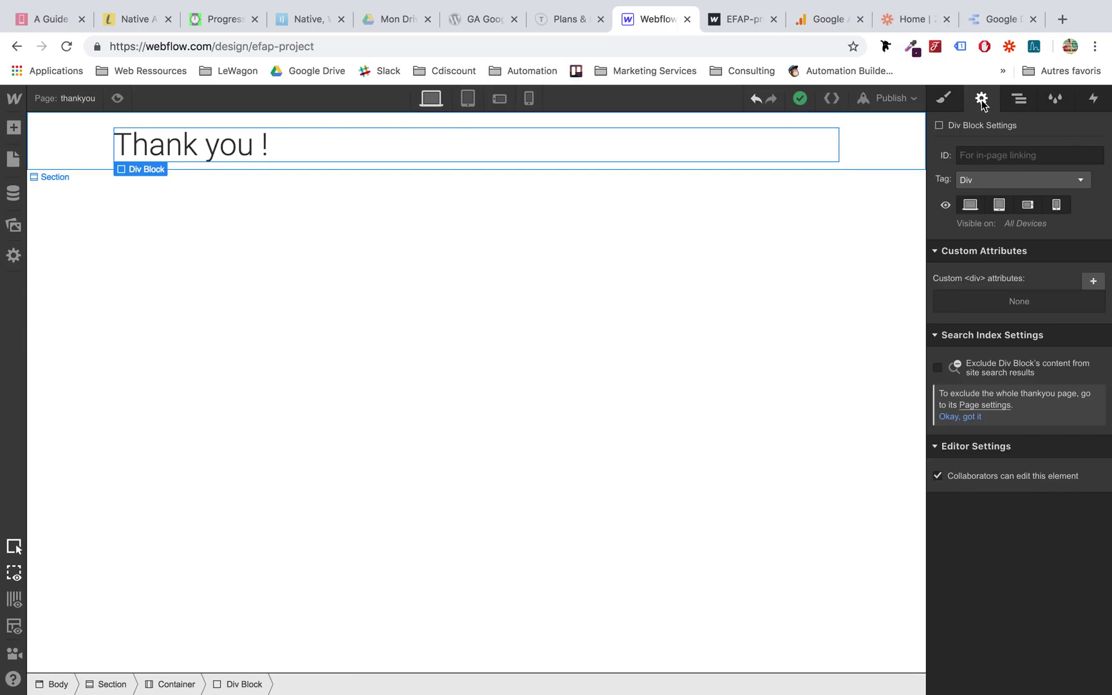
left_click(953, 101)
scroll(1029, 426, "down", 6)
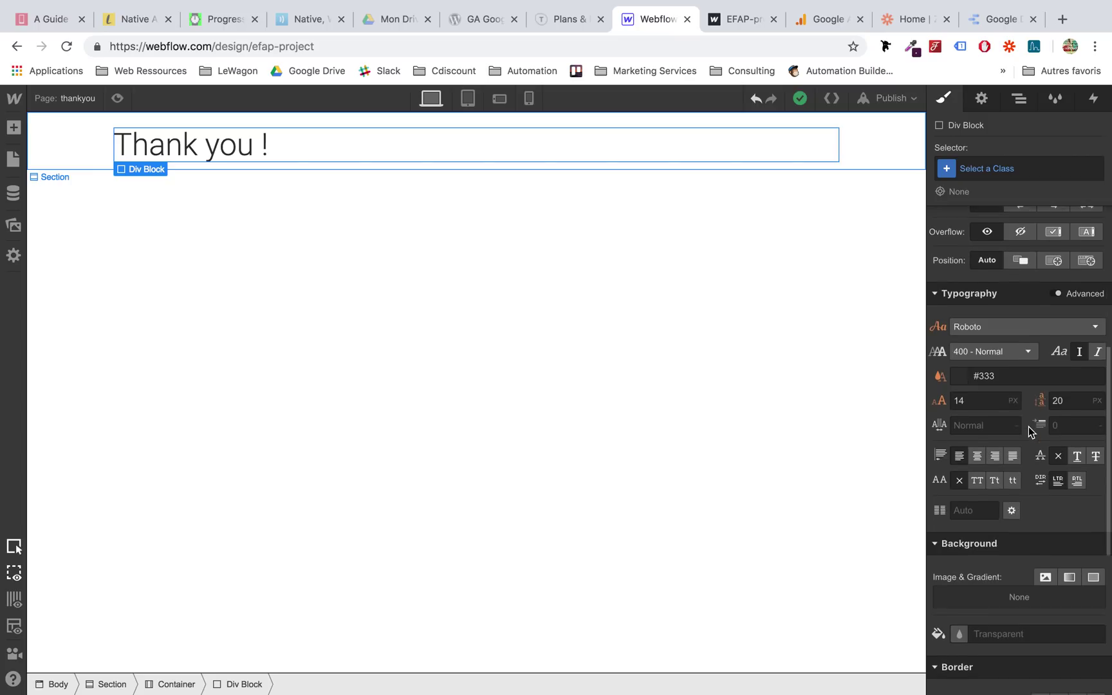
left_click(979, 386)
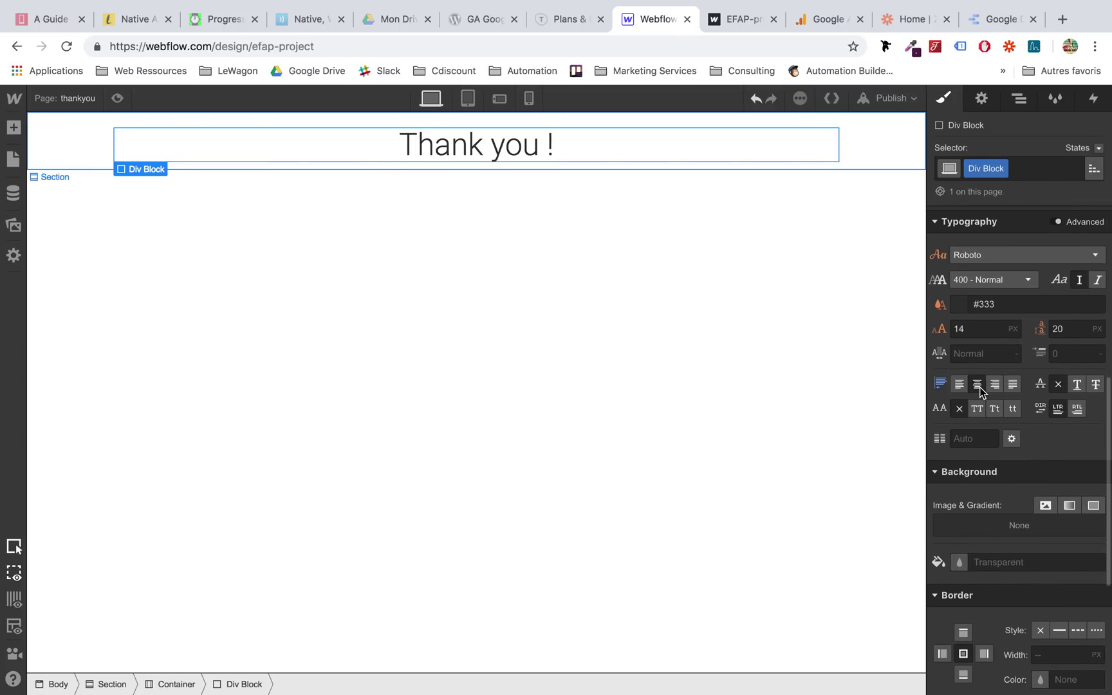
left_click(711, 360)
Republish the site with the thankyou page to efap-project.webflow.io
left_click(889, 98)
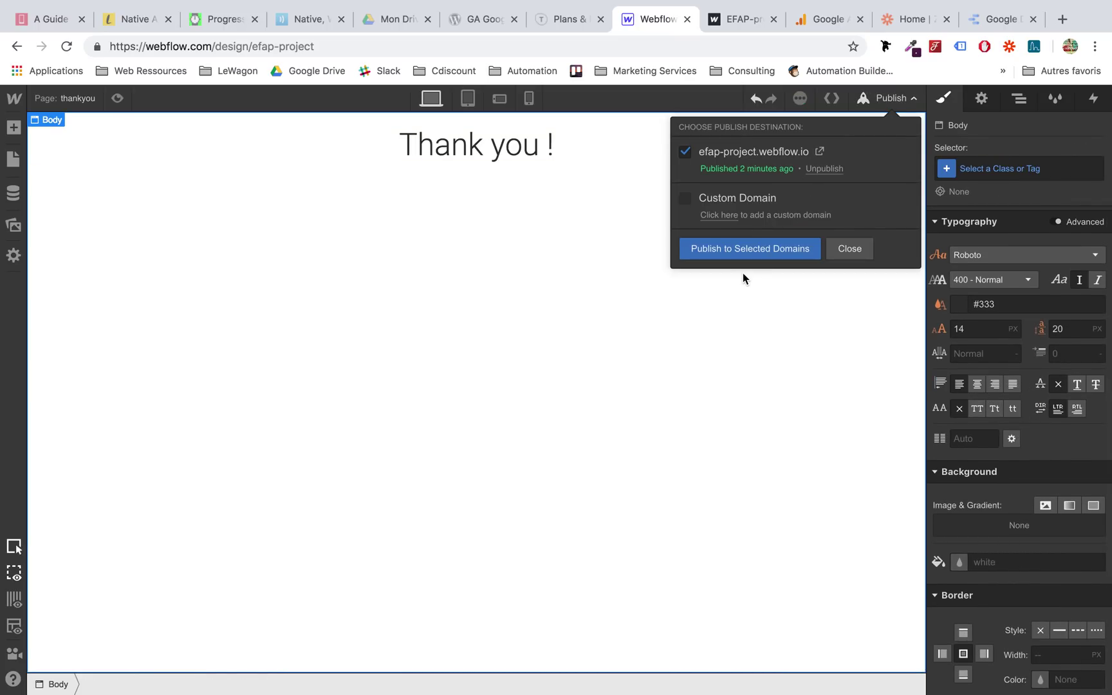
left_click(747, 248)
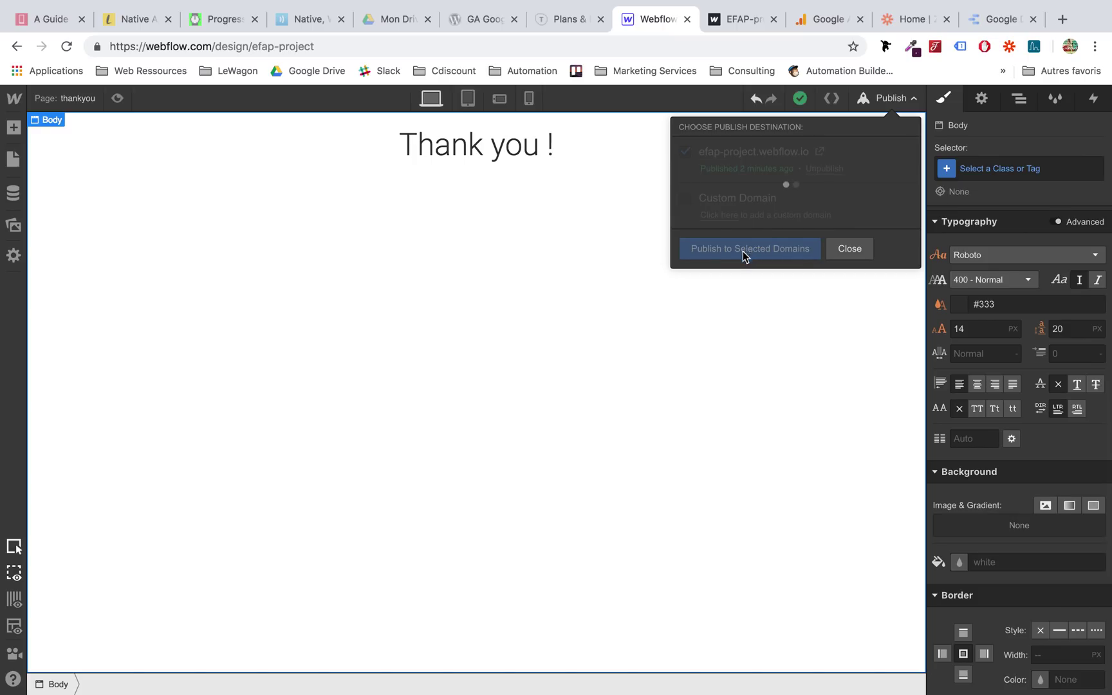
Reload the live EFAP-project site and submit its contact form with a full name and an e-mail address
left_click(720, 23)
key("super+r")
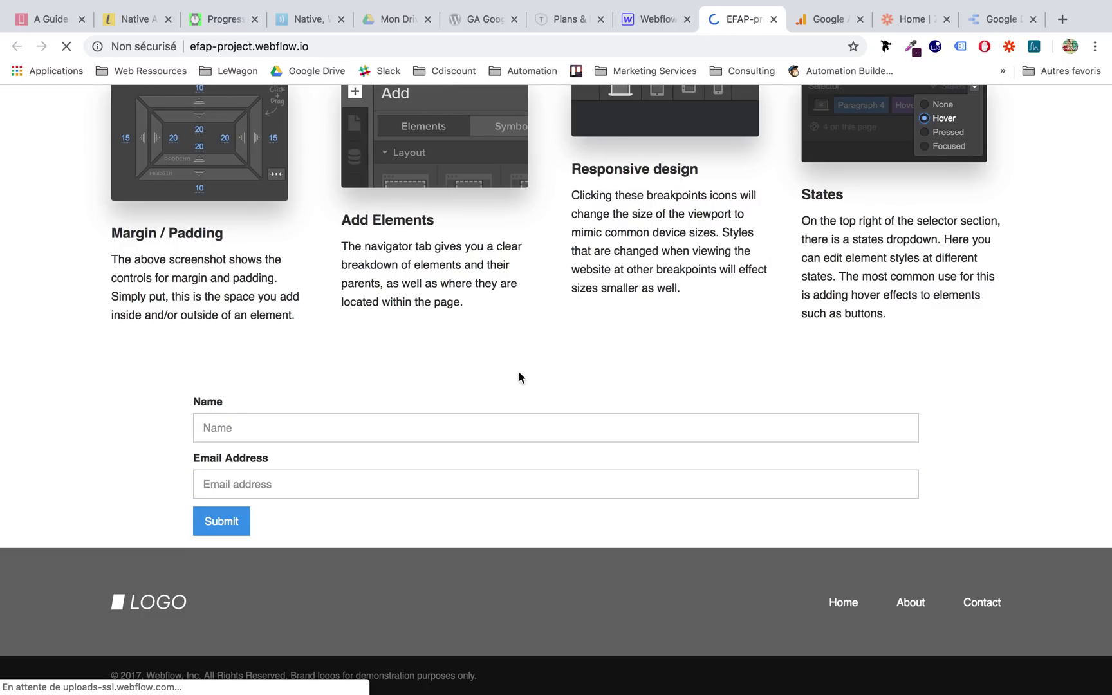
left_click(455, 427)
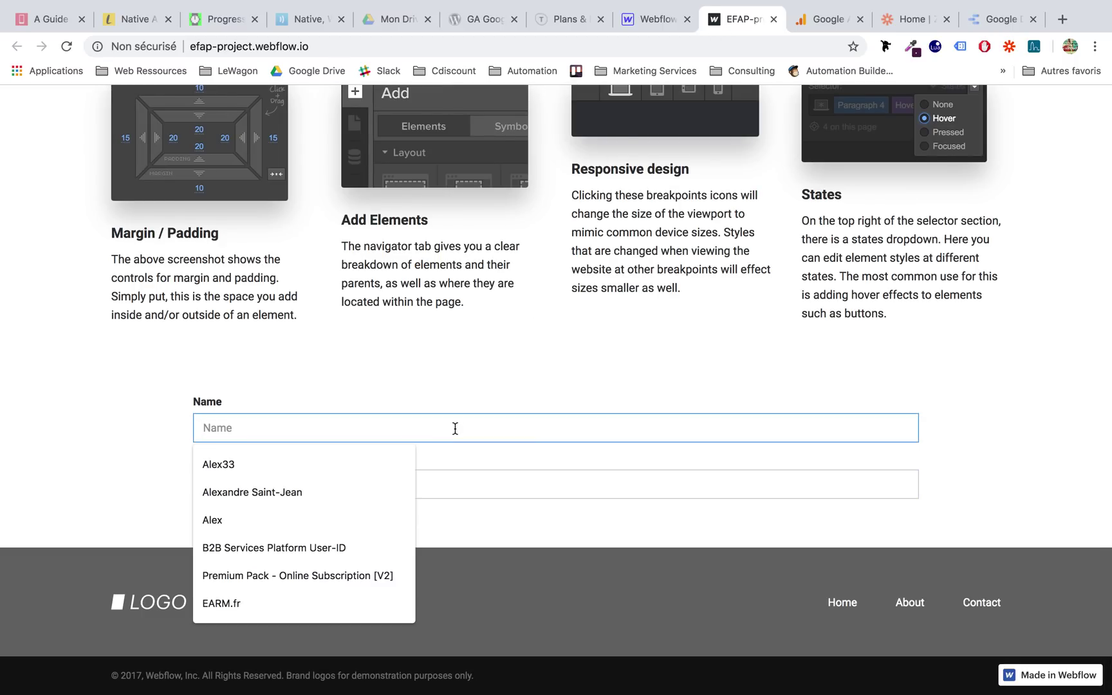
type("al")
left_click(249, 491)
left_click(253, 492)
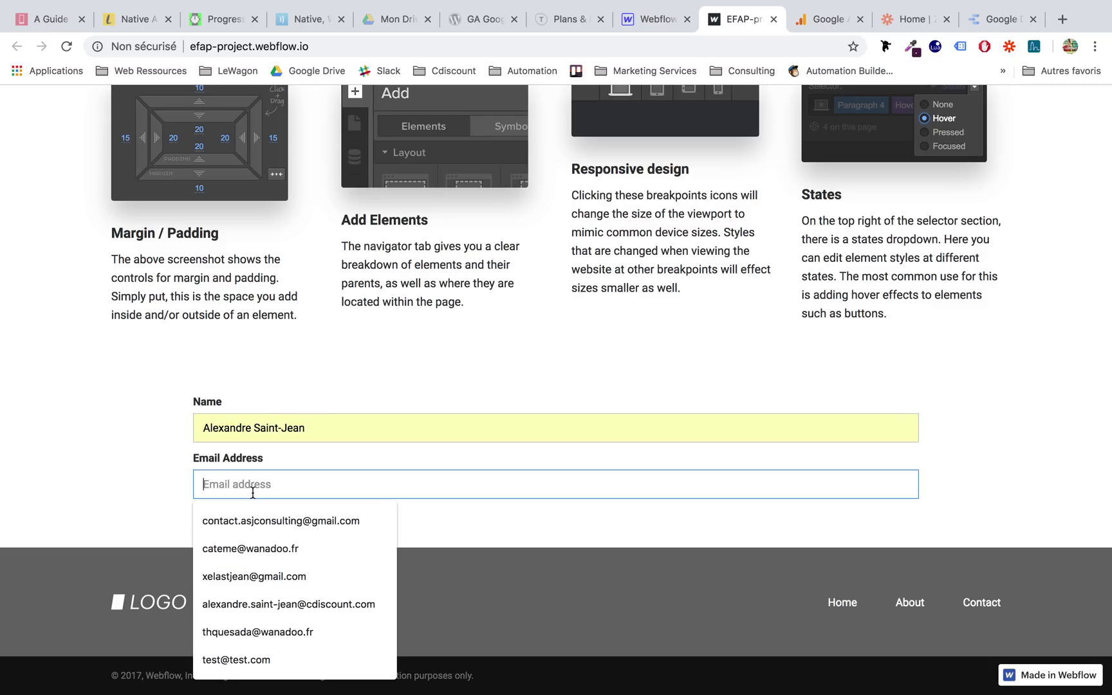
key("Down")
key("Return")
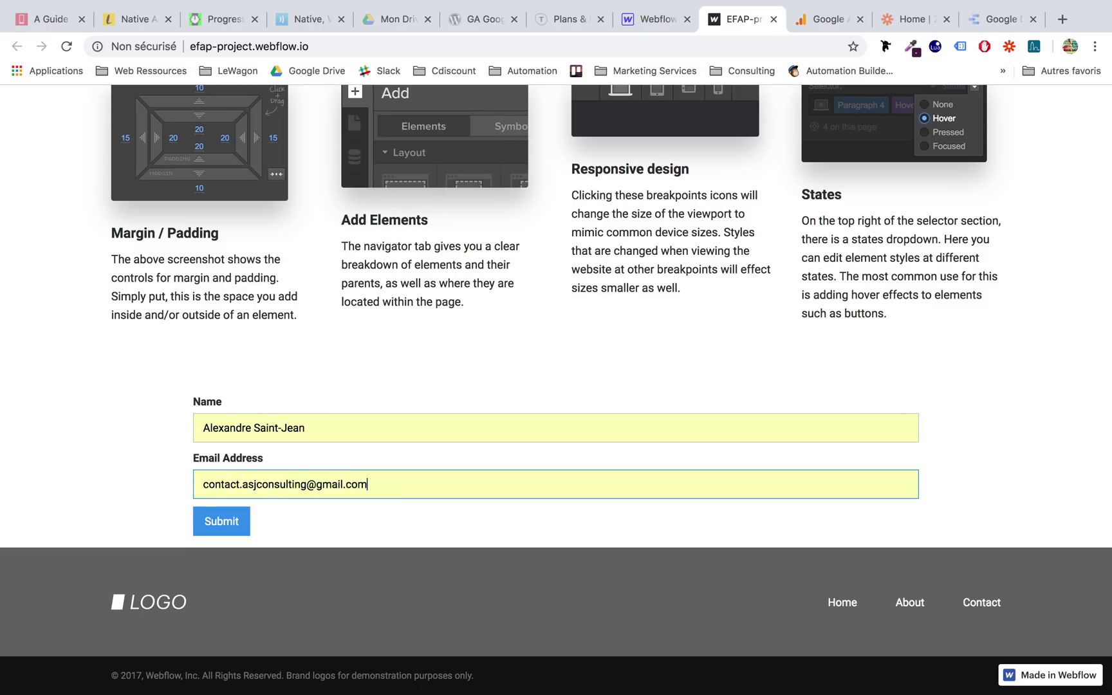
left_click(226, 522)
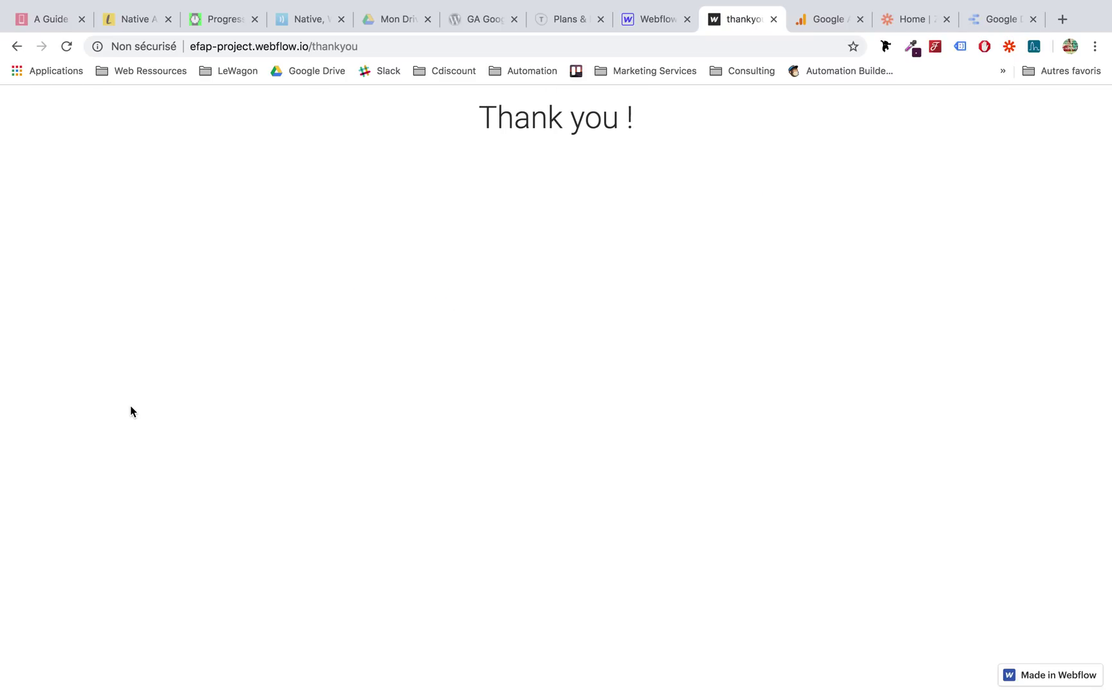
left_click(384, 45)
left_click(407, 204)
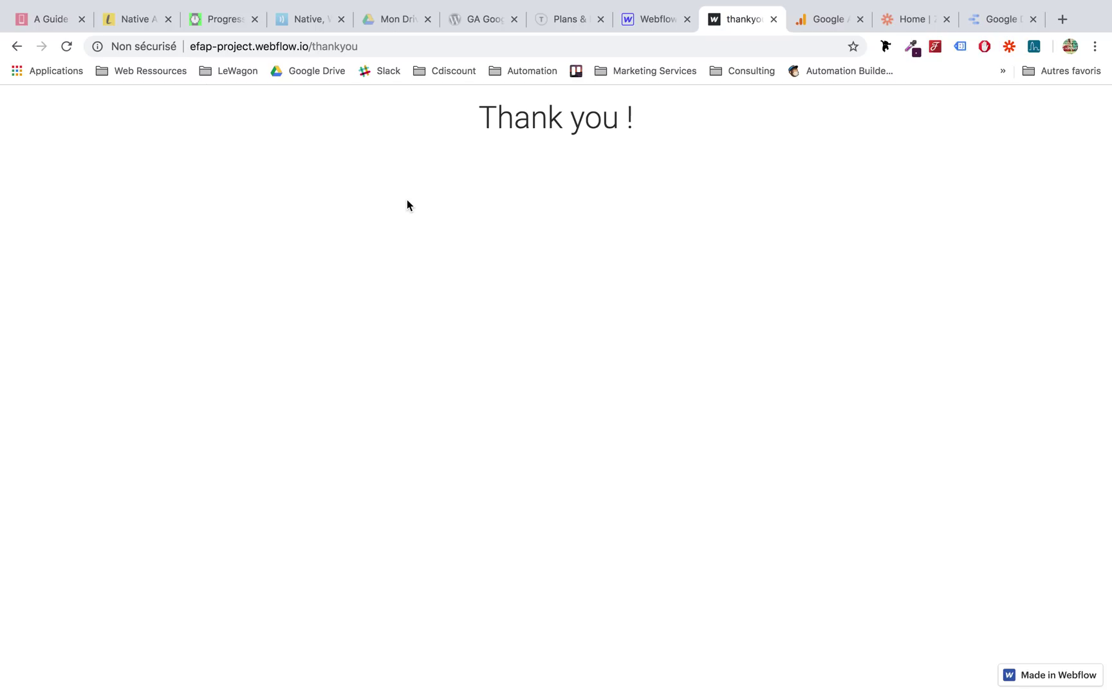
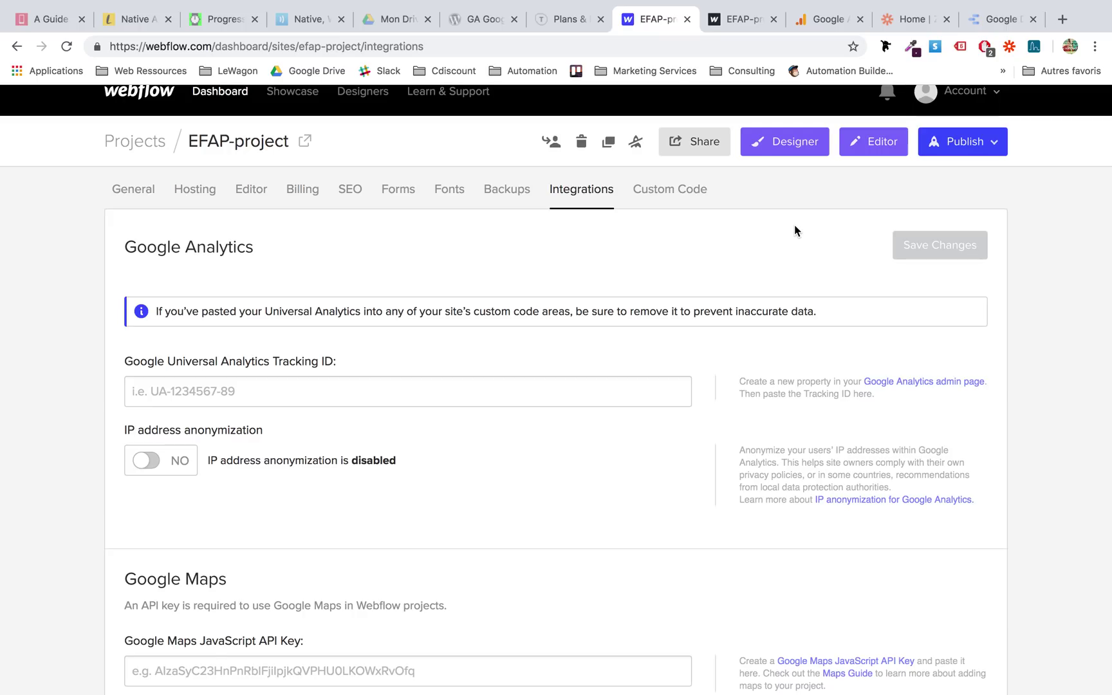
Check the new account form in Google Analytics and copy the address of the published efap-project.webflow.io site
left_click(812, 24)
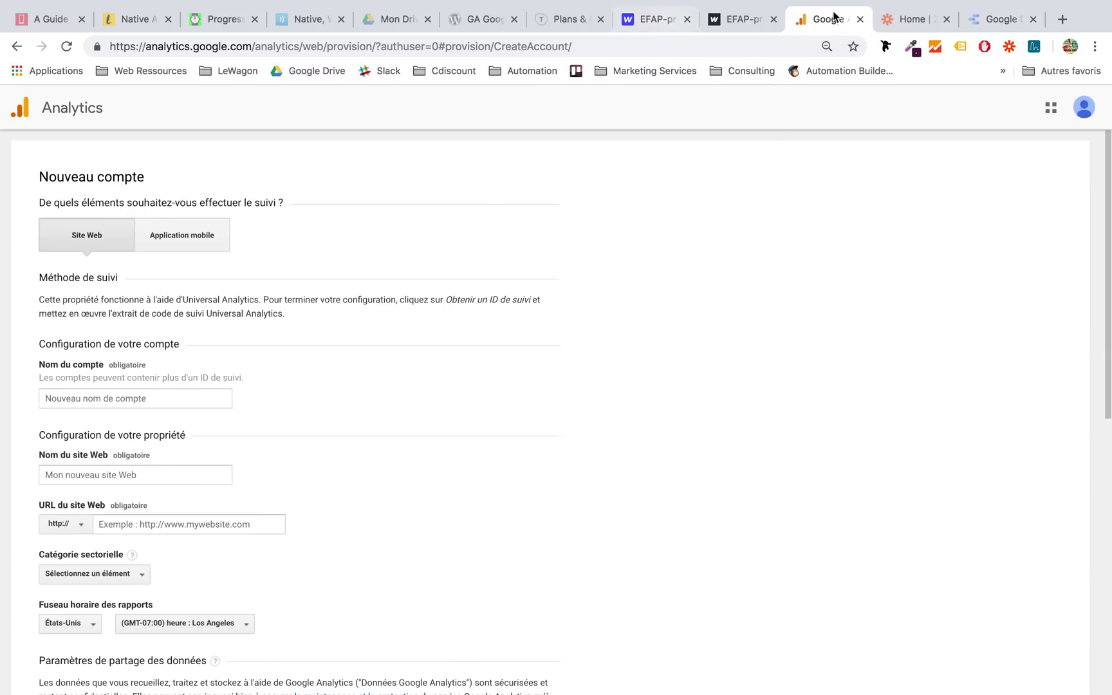
scroll(276, 287, "down", 1)
scroll(276, 287, "up", 1)
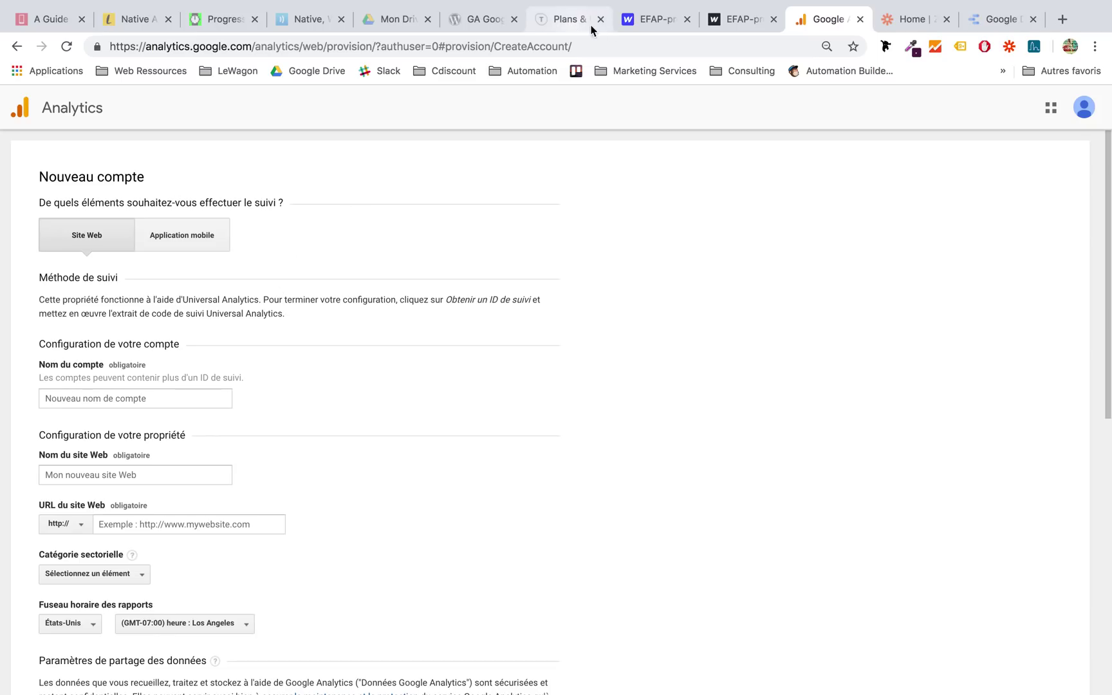
left_click(724, 18)
left_click(314, 45)
key("super+c")
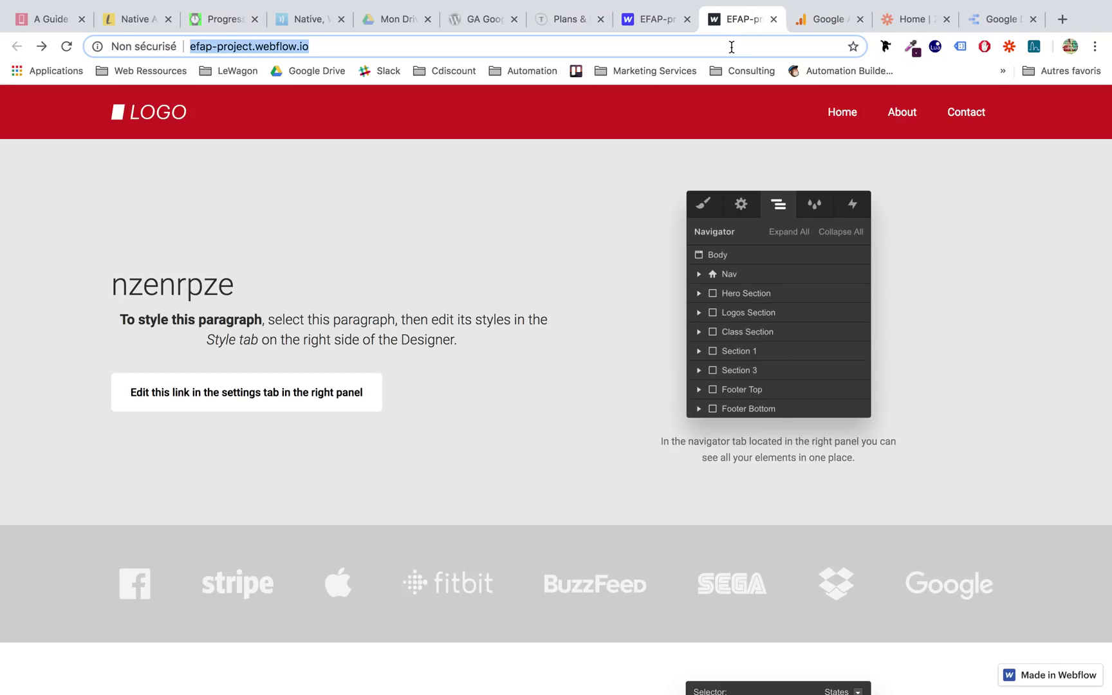
Return to the Google Analytics account form and set the account name to "Efap"
left_click(825, 19)
left_click(137, 399)
type("Efap Project")
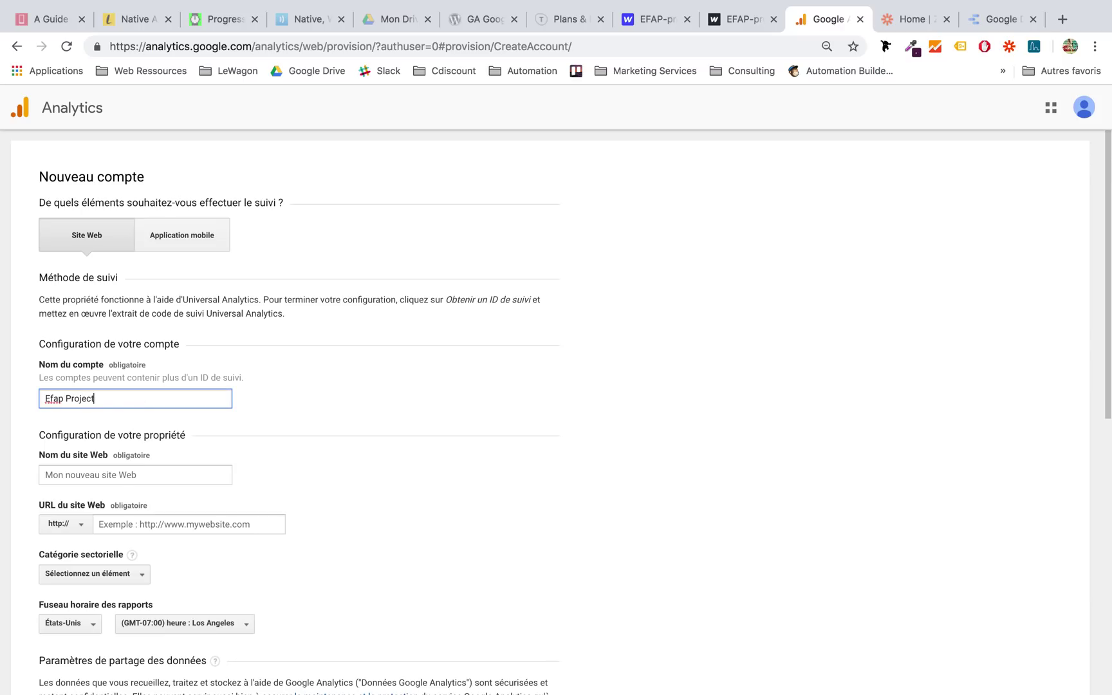
left_click(138, 475)
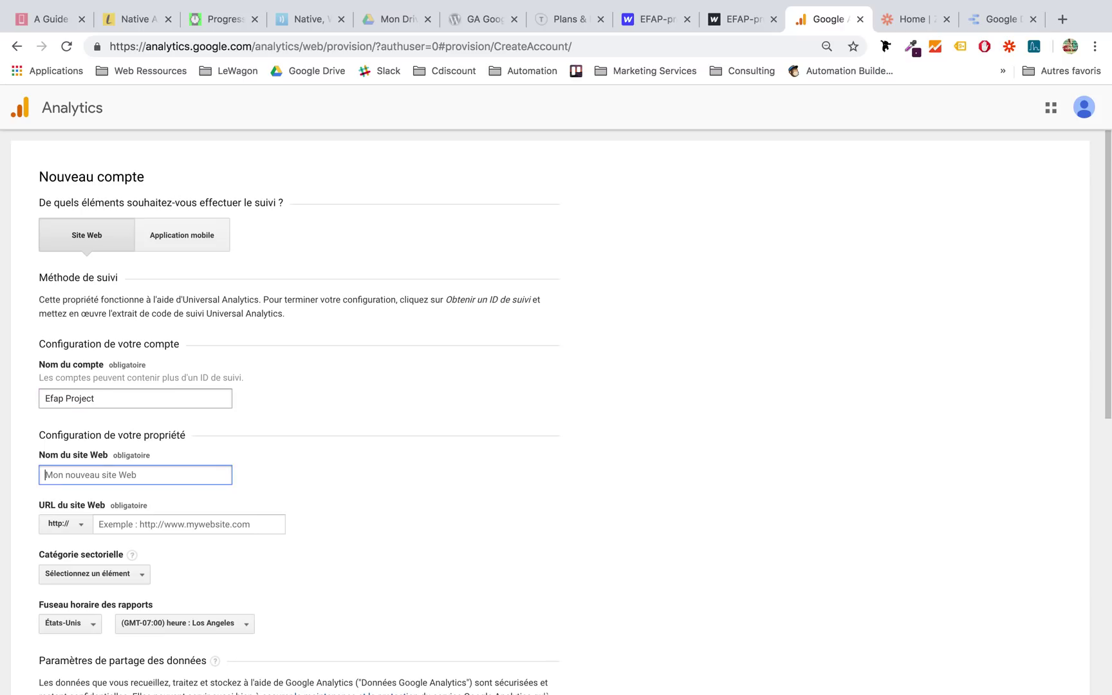
scroll(230, 493, "down", 5)
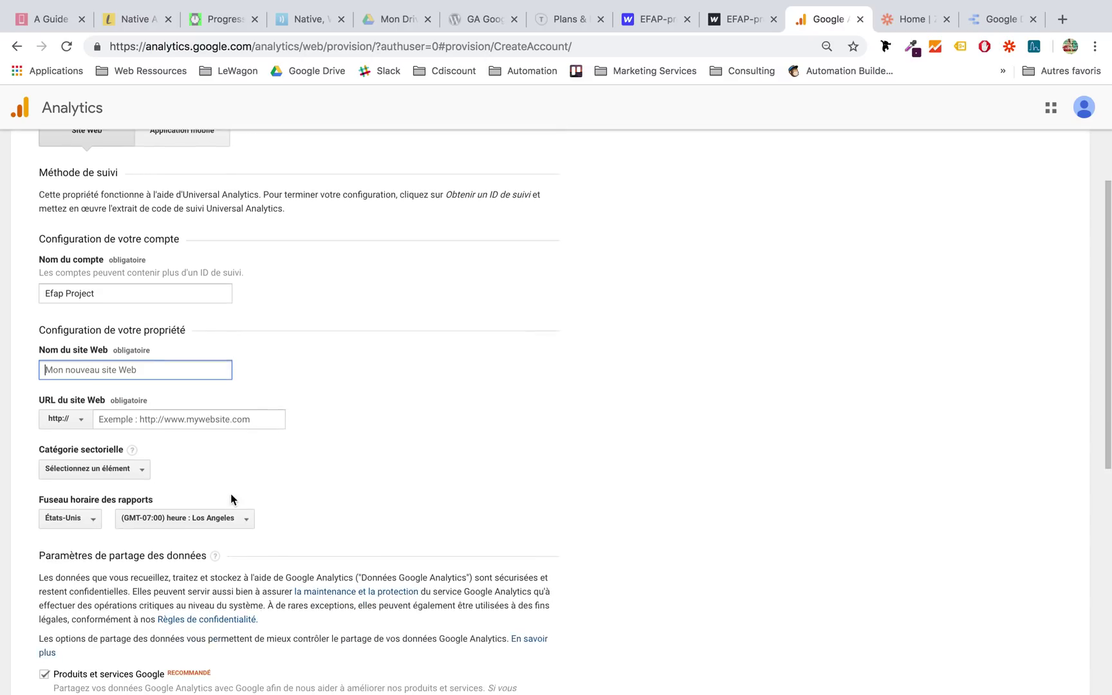
left_click_drag(123, 227, 62, 227)
key("BackSpace")
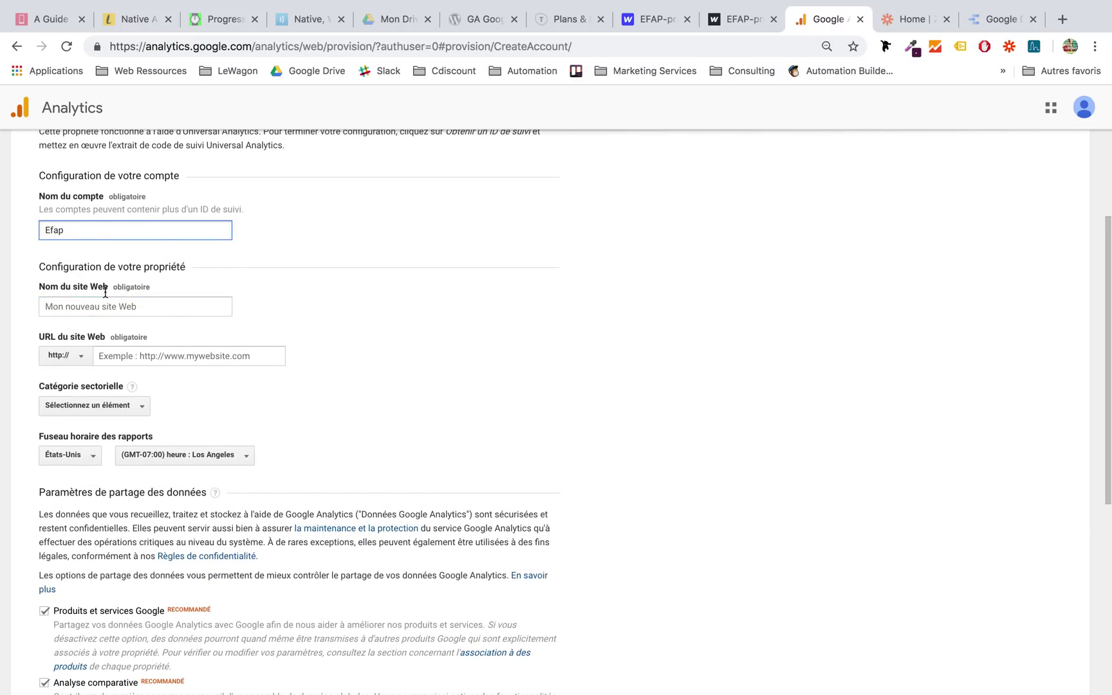
left_click(48, 306)
type("Efa")
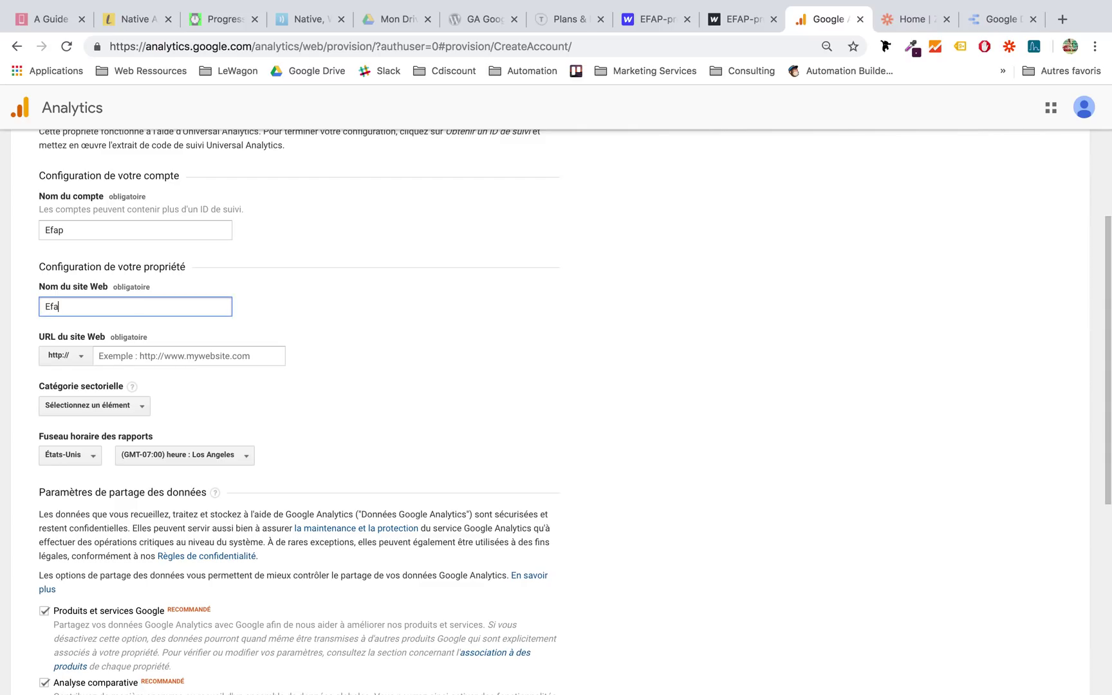
type("p Project Business case")
left_click(152, 356)
key("super+v")
left_click(338, 384)
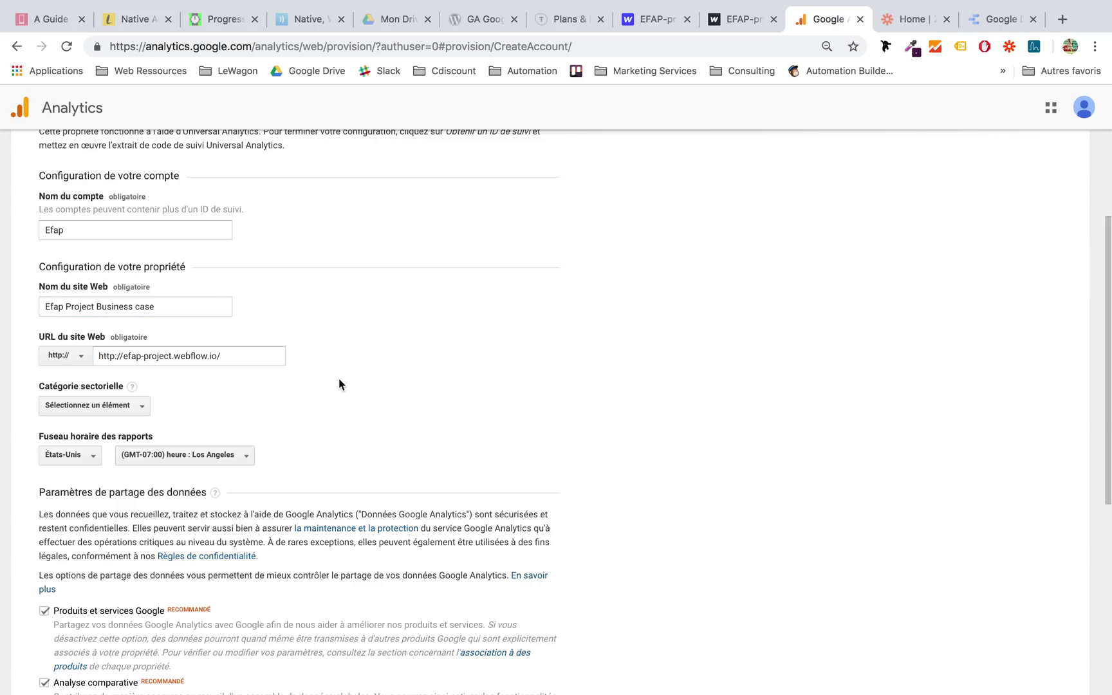
left_click_drag(120, 359, 72, 364)
key("BackSpace")
left_click(212, 356)
left_click(326, 378)
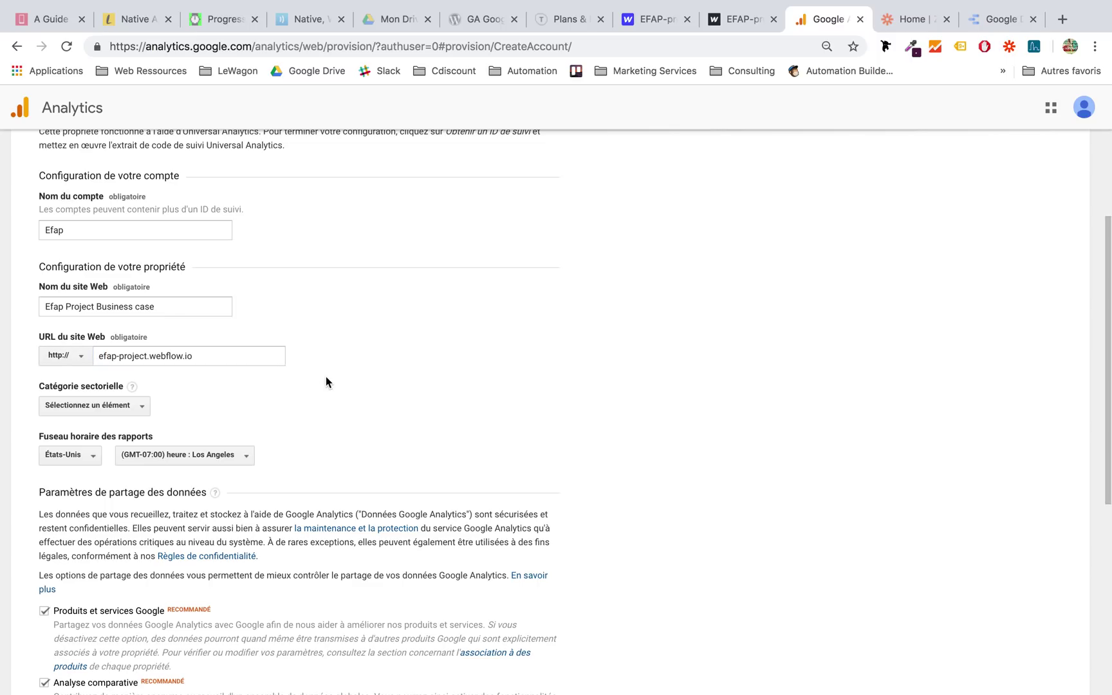
Set the industry category to "Soins du corps et remise en forme" and the reporting time zone country to France
left_click(85, 412)
scroll(102, 496, "down", 2)
scroll(102, 506, "up", 1)
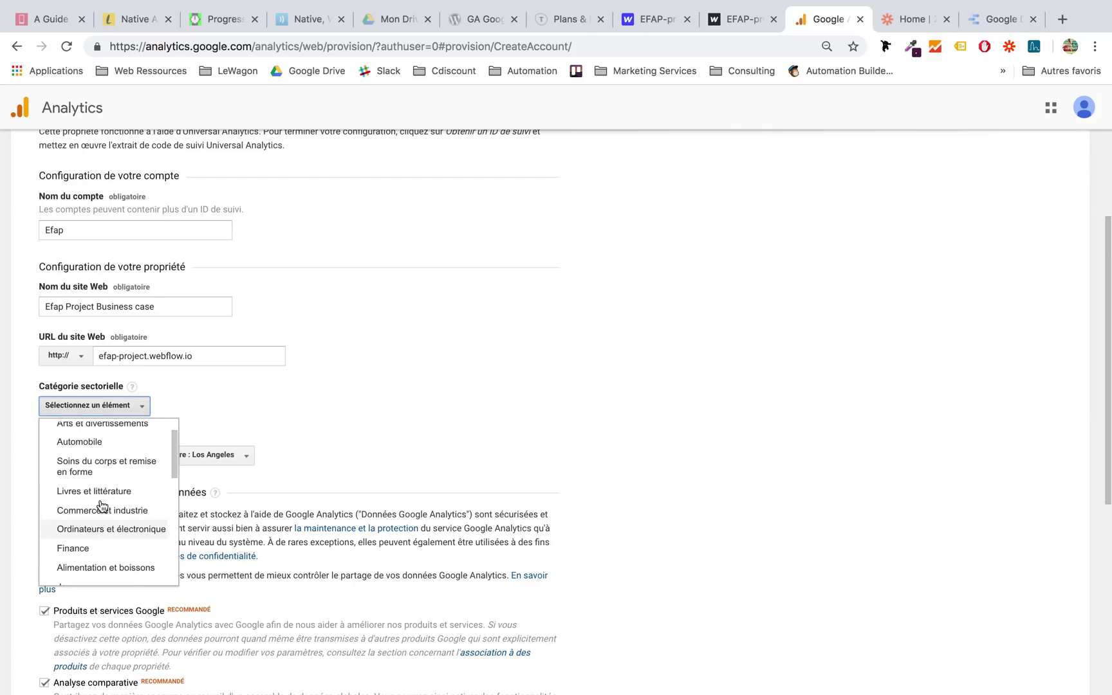
left_click(106, 466)
scroll(307, 386, "down", 2)
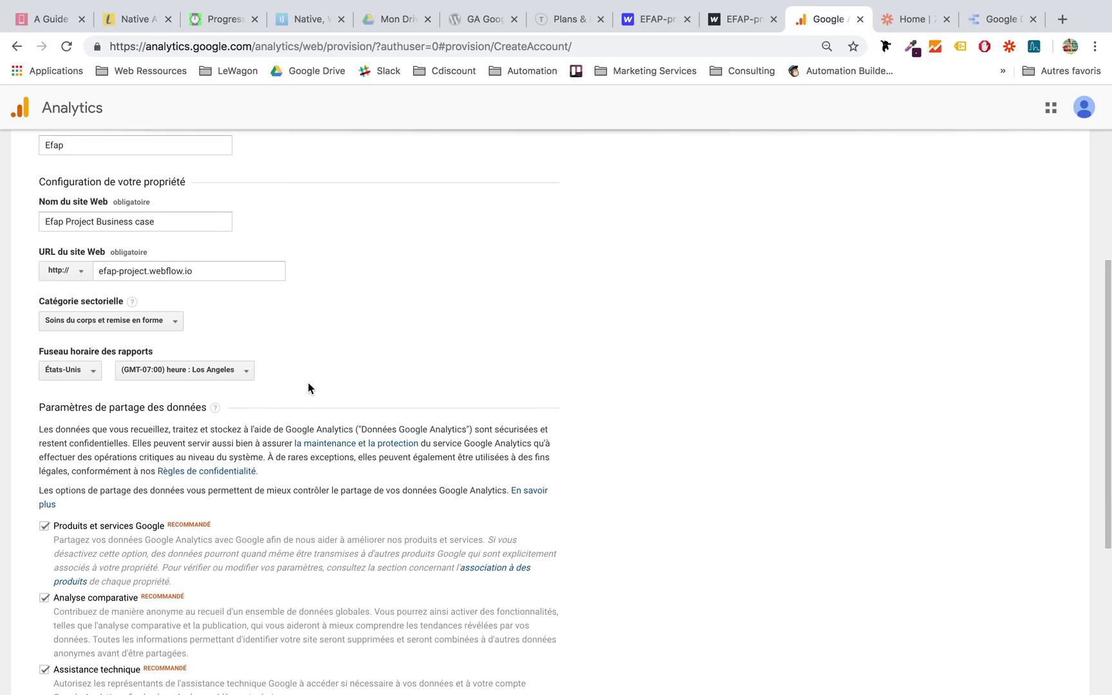
left_click(71, 370)
left_click(83, 397)
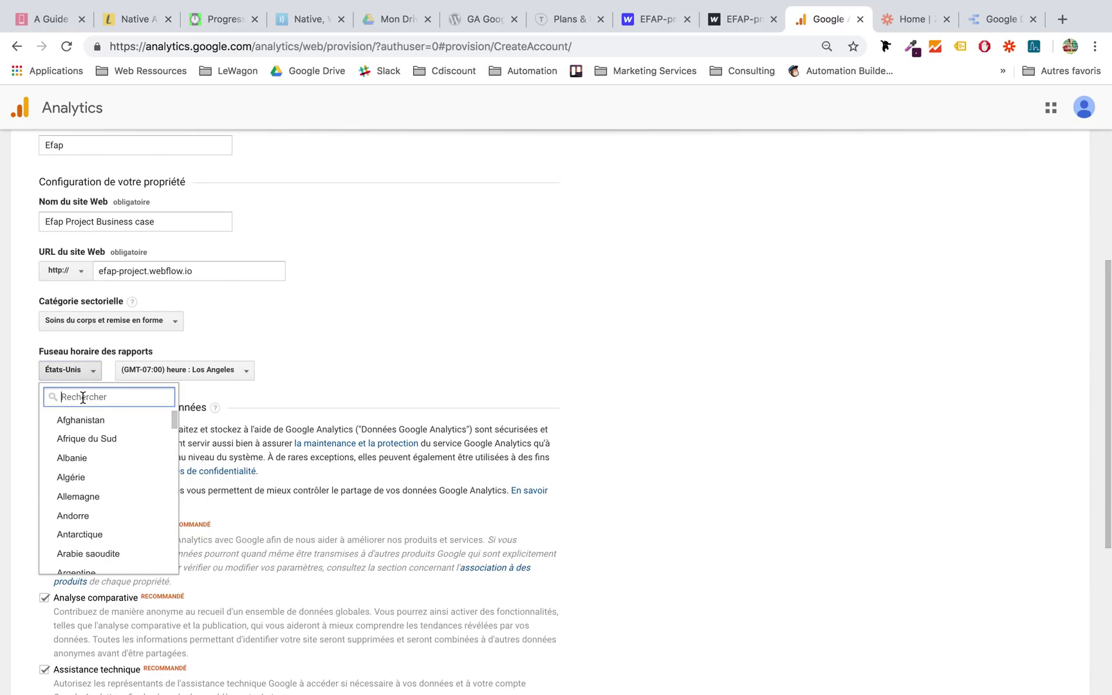
type("fra")
left_click(81, 423)
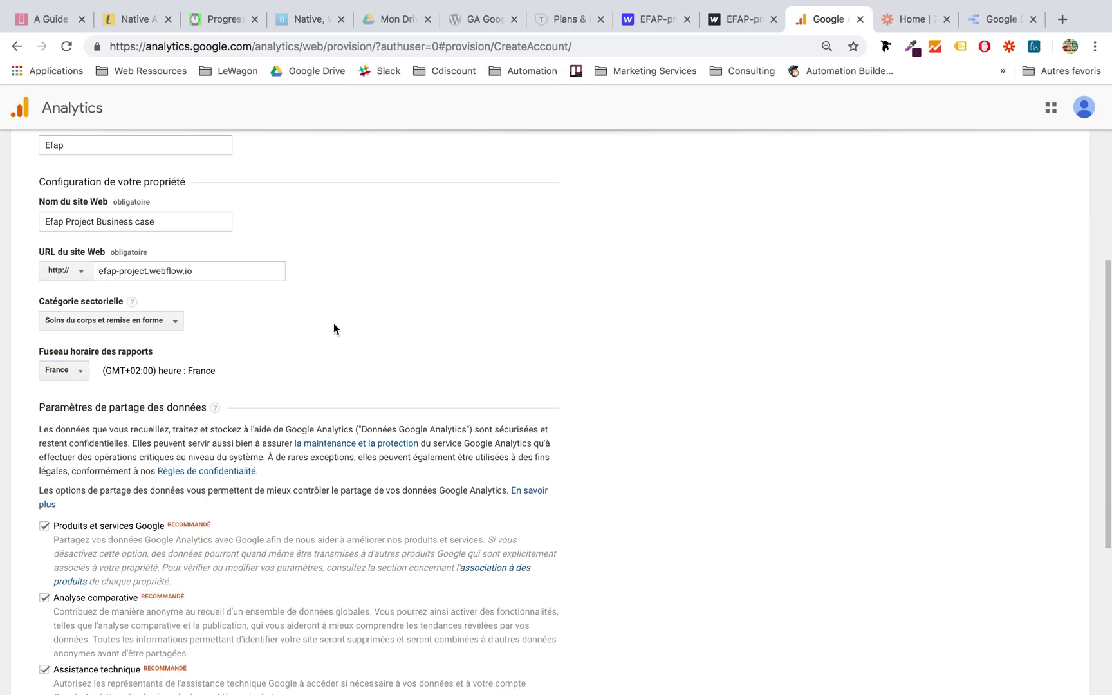
Request a tracking ID for the property and set the country of the terms of service to France
scroll(333, 323, "down", 4)
scroll(333, 323, "up", 8)
scroll(333, 323, "down", 5)
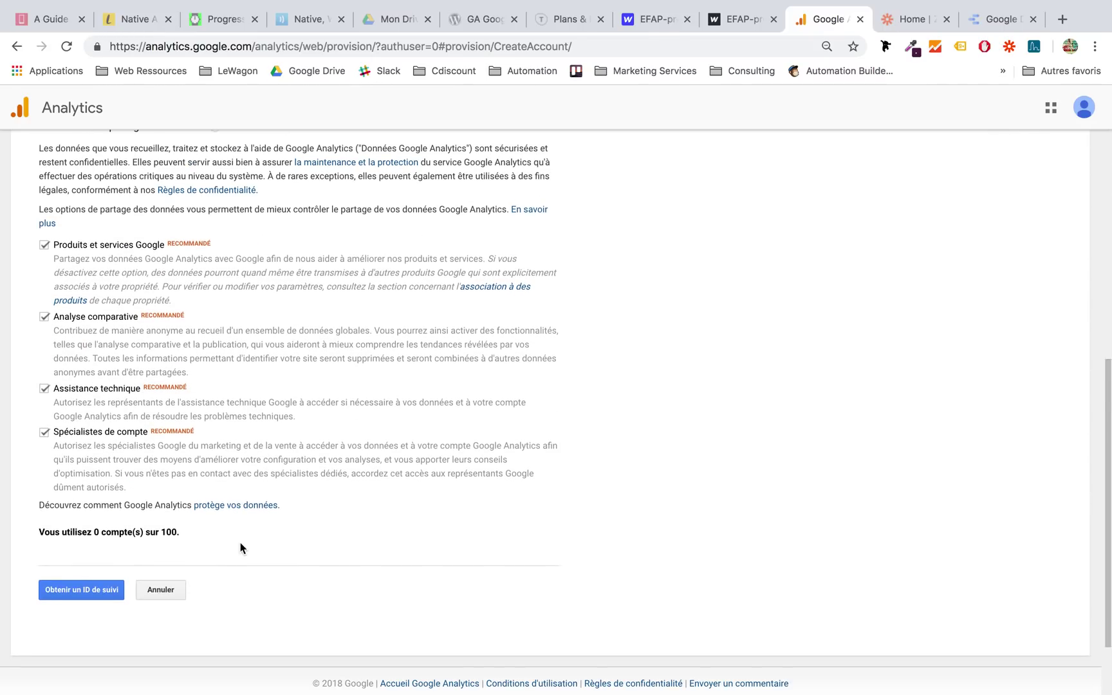
left_click(97, 591)
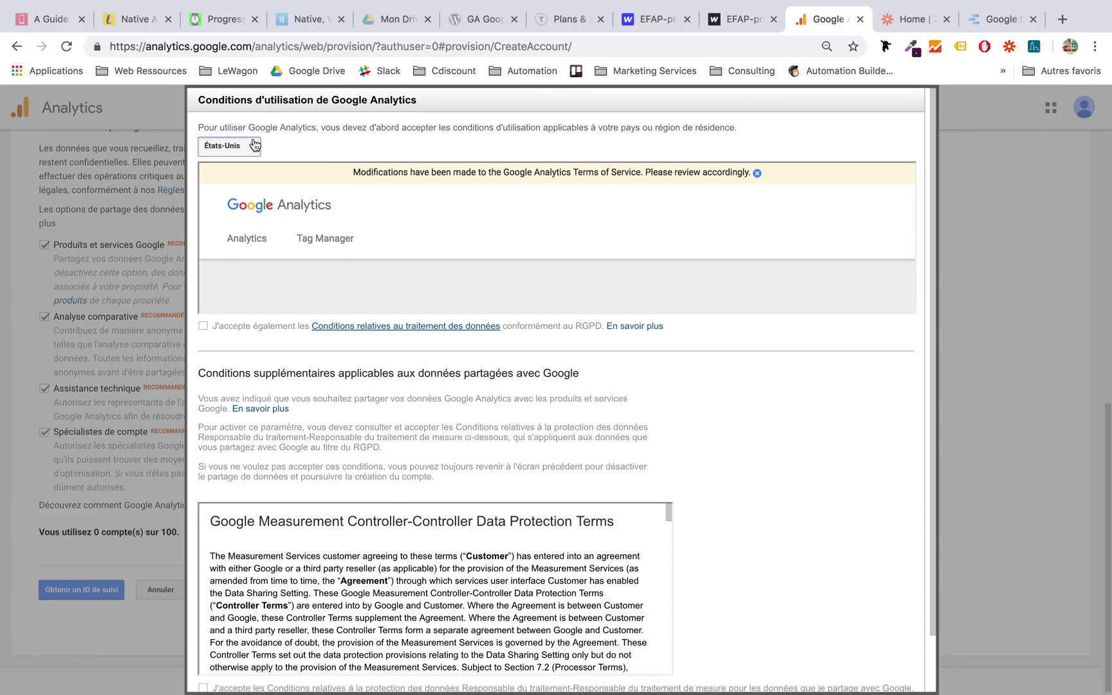
left_click(254, 145)
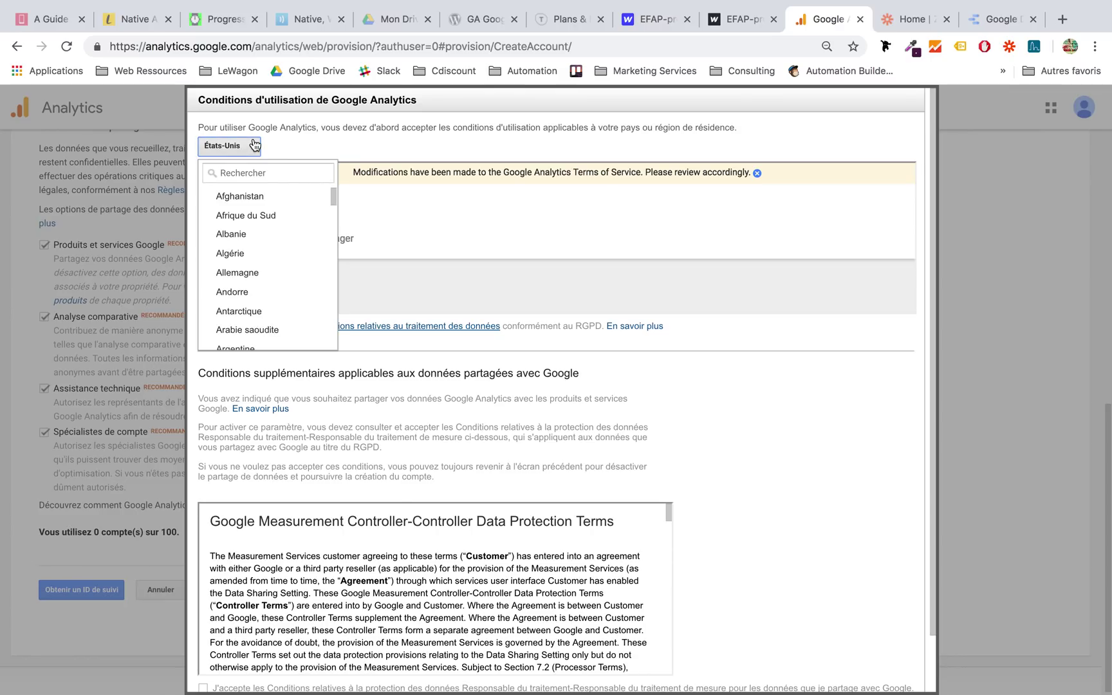
type("fr")
left_click(258, 219)
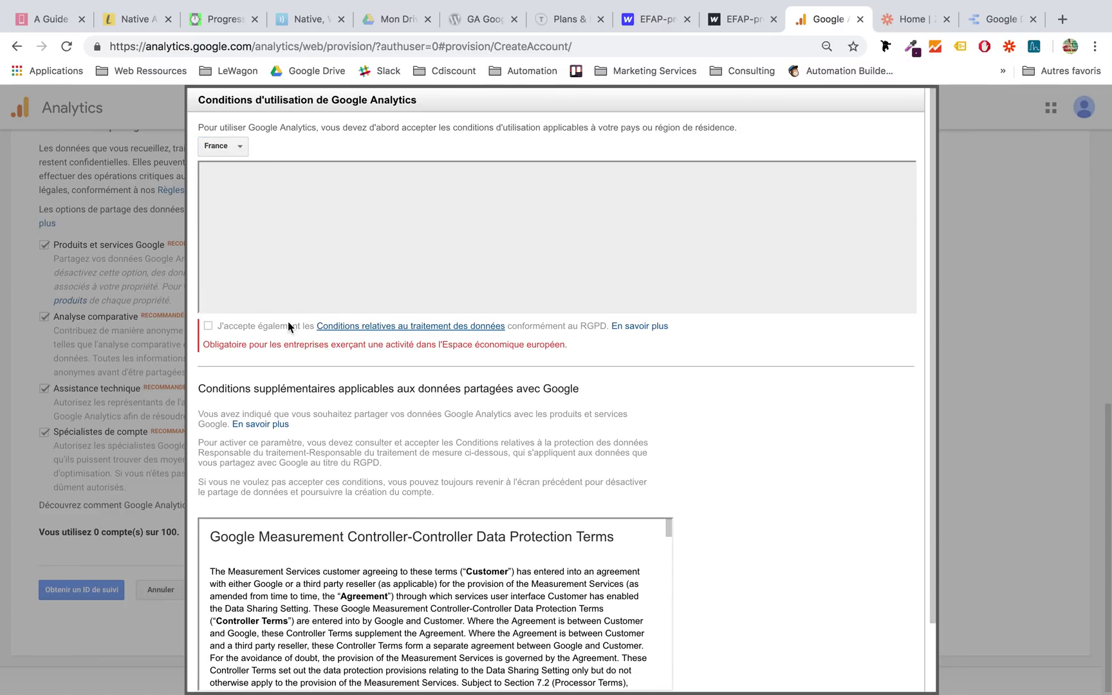
Accept the data processing and data protection terms to create the account, and decline the mobile app offer
left_click(203, 323)
scroll(326, 376, "down", 2)
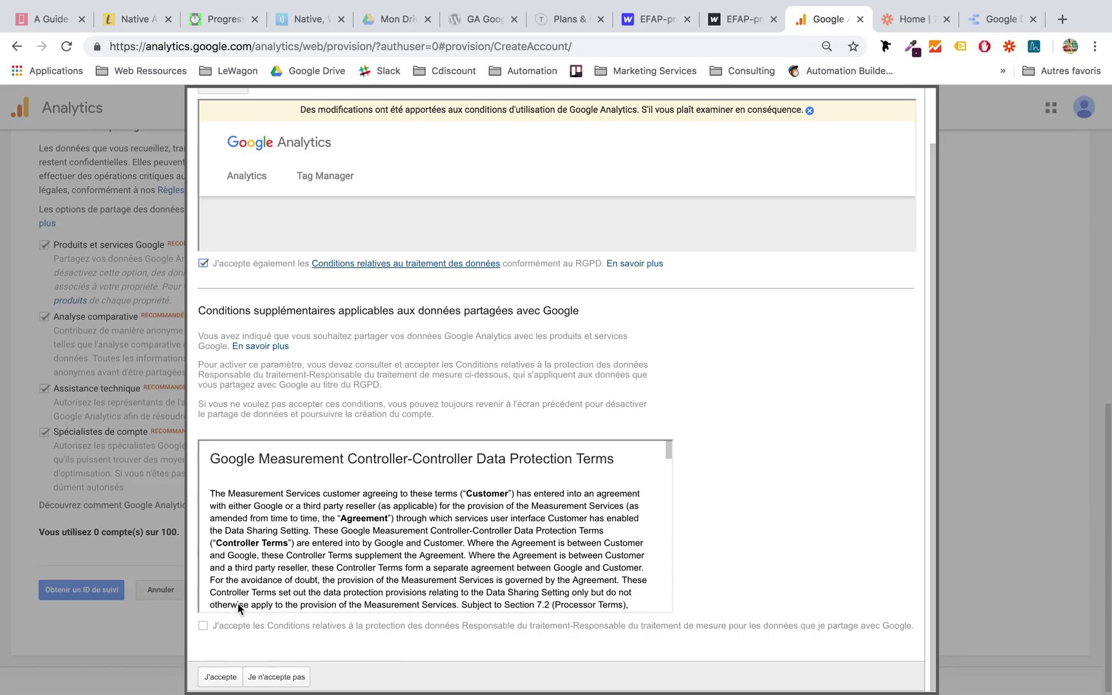
left_click(204, 626)
left_click(220, 677)
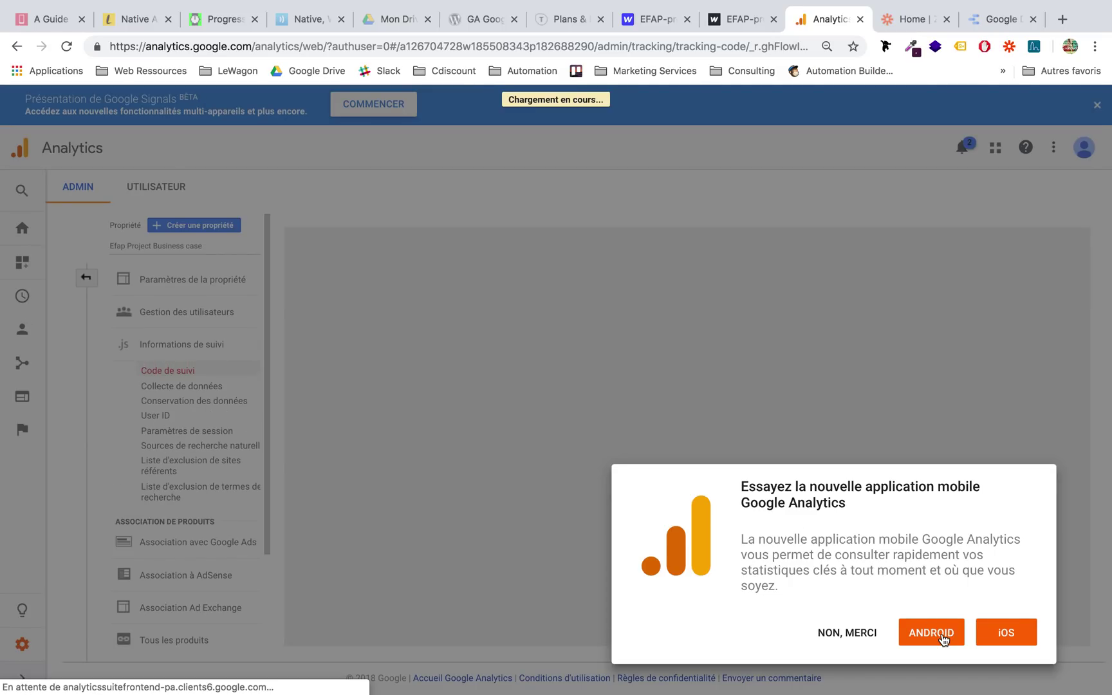
left_click(942, 634)
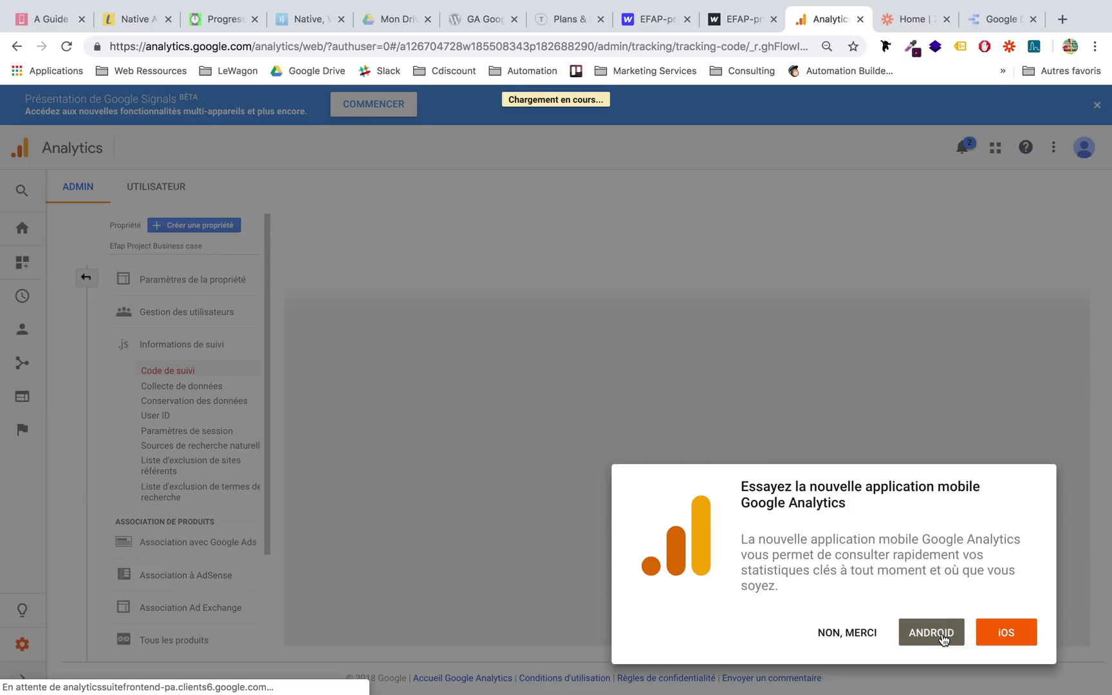
left_click(846, 632)
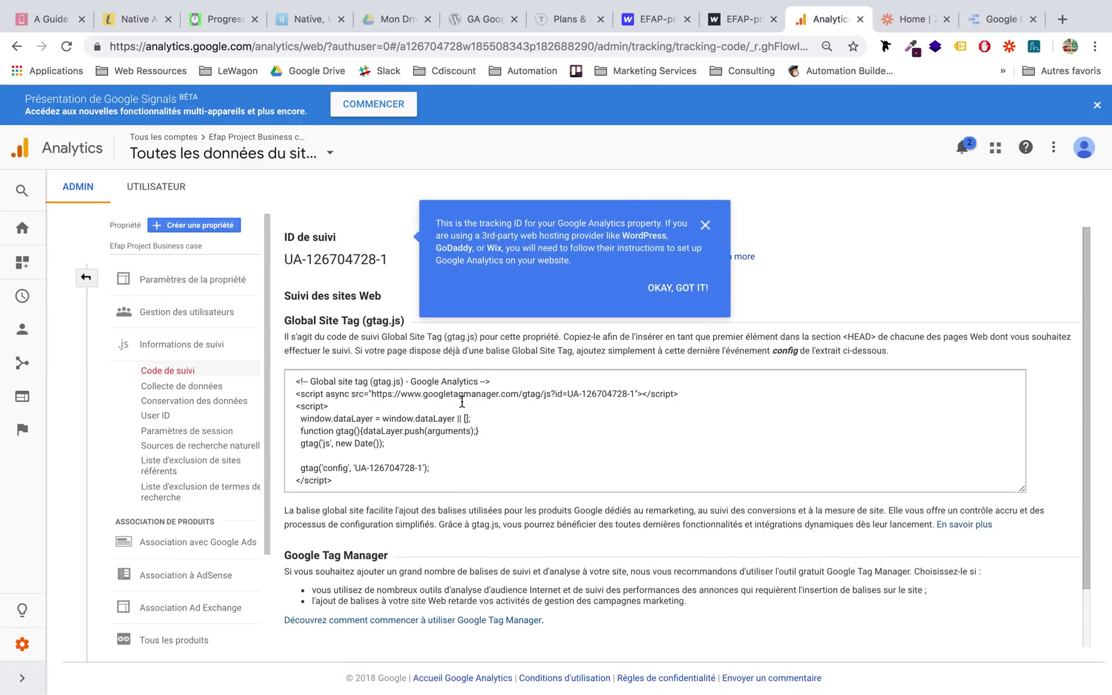
Close the tracking ID tip and copy the new property's tracking ID
left_click(408, 479)
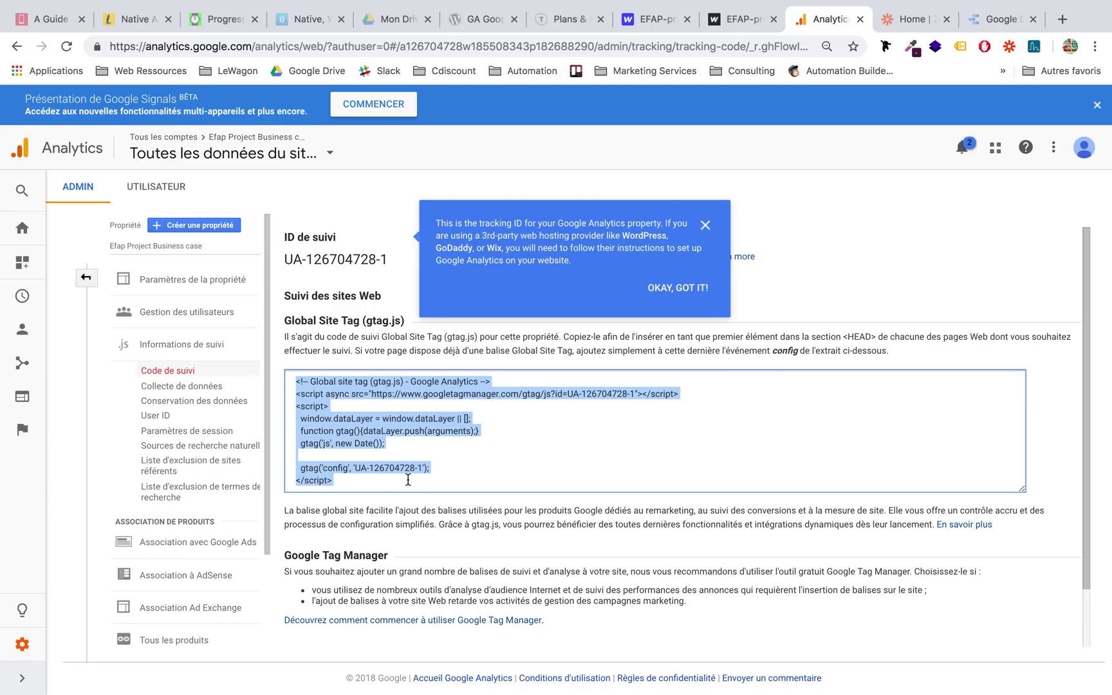
left_click(705, 224)
left_click(364, 273)
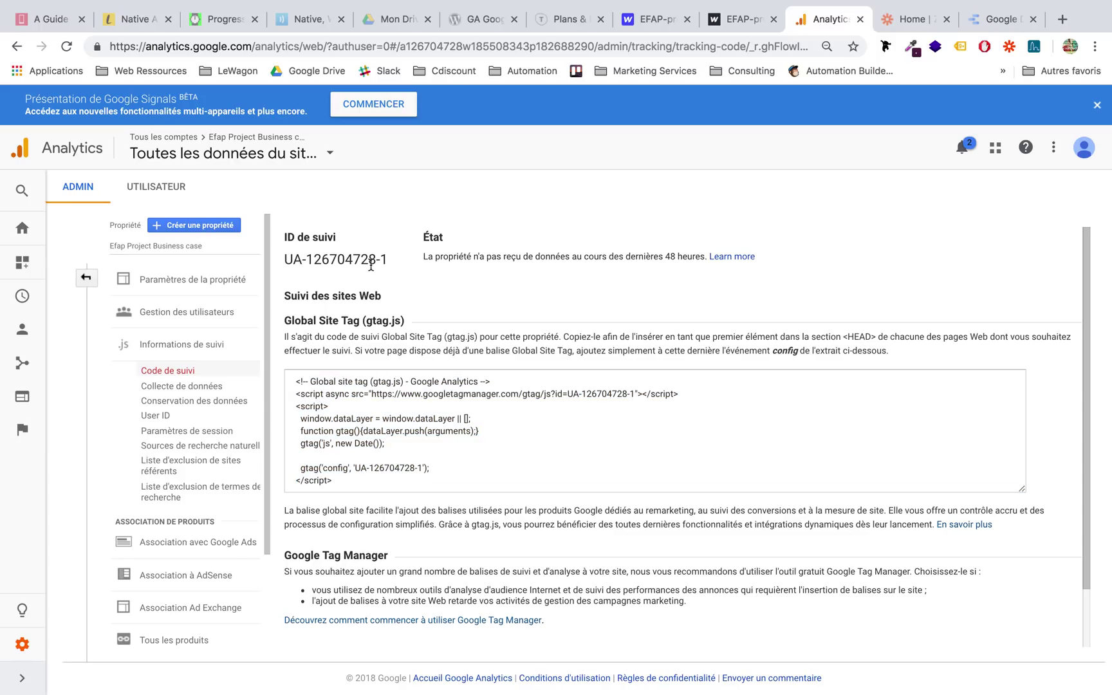
left_click_drag(397, 264, 287, 259)
key("super+c")
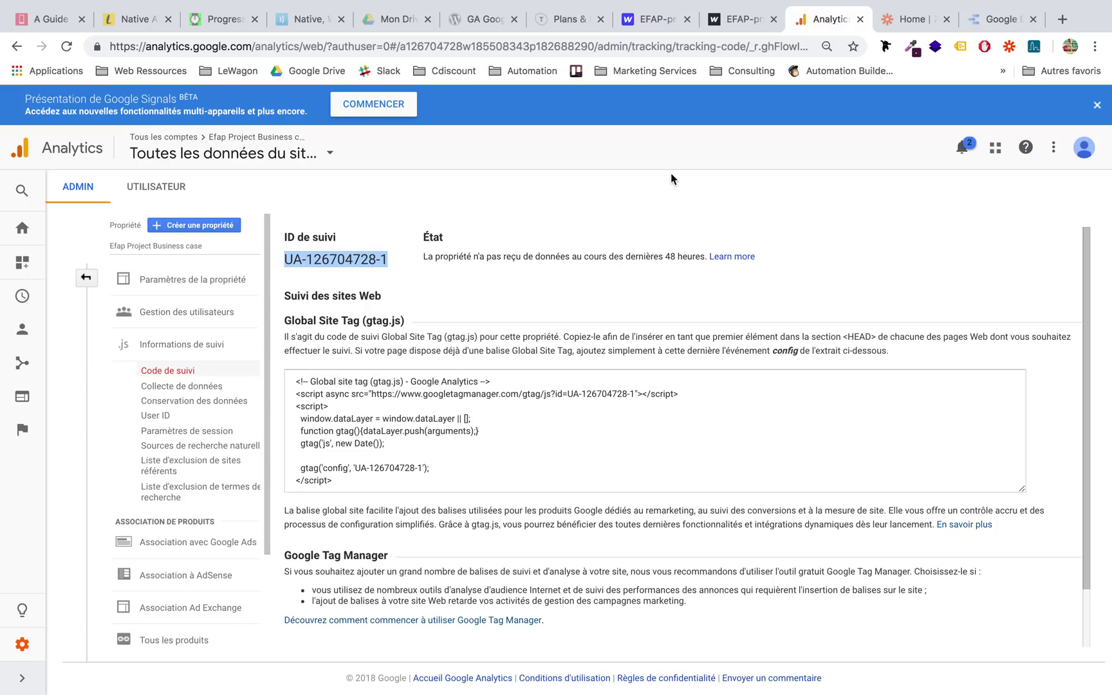
Paste the copied tracking ID into the Google Analytics integration of the EFAP-project Webflow settings and save the changes
left_click(743, 19)
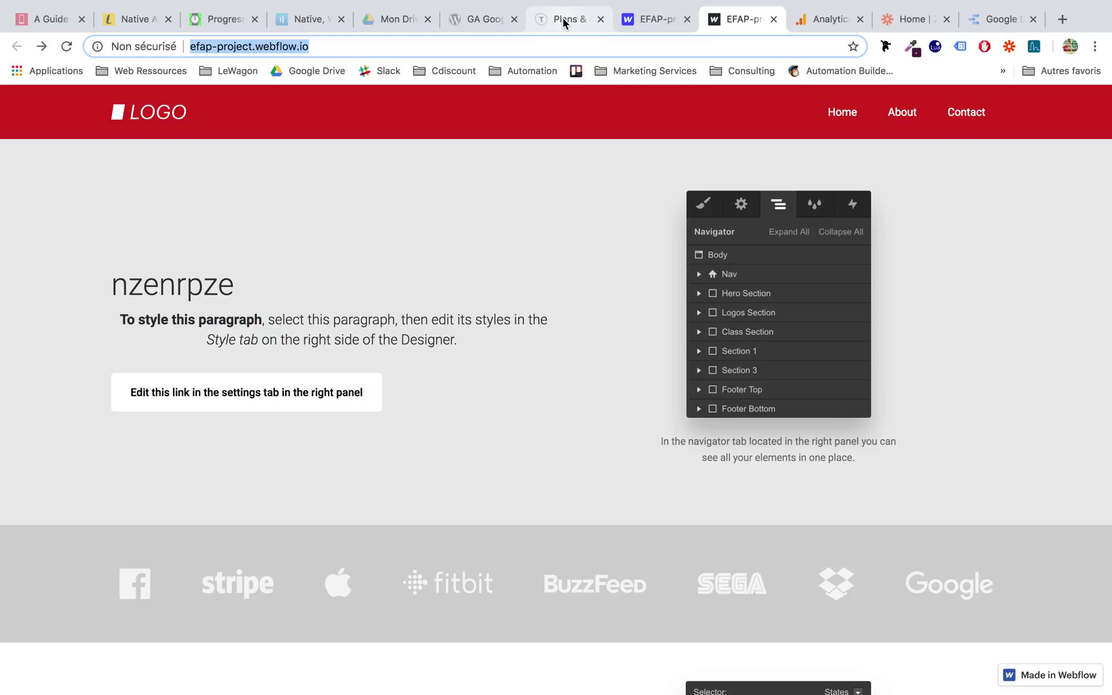
left_click(666, 20)
left_click(231, 401)
key("super+v")
left_click(489, 455)
scroll(488, 455, "down", 1)
left_click(953, 167)
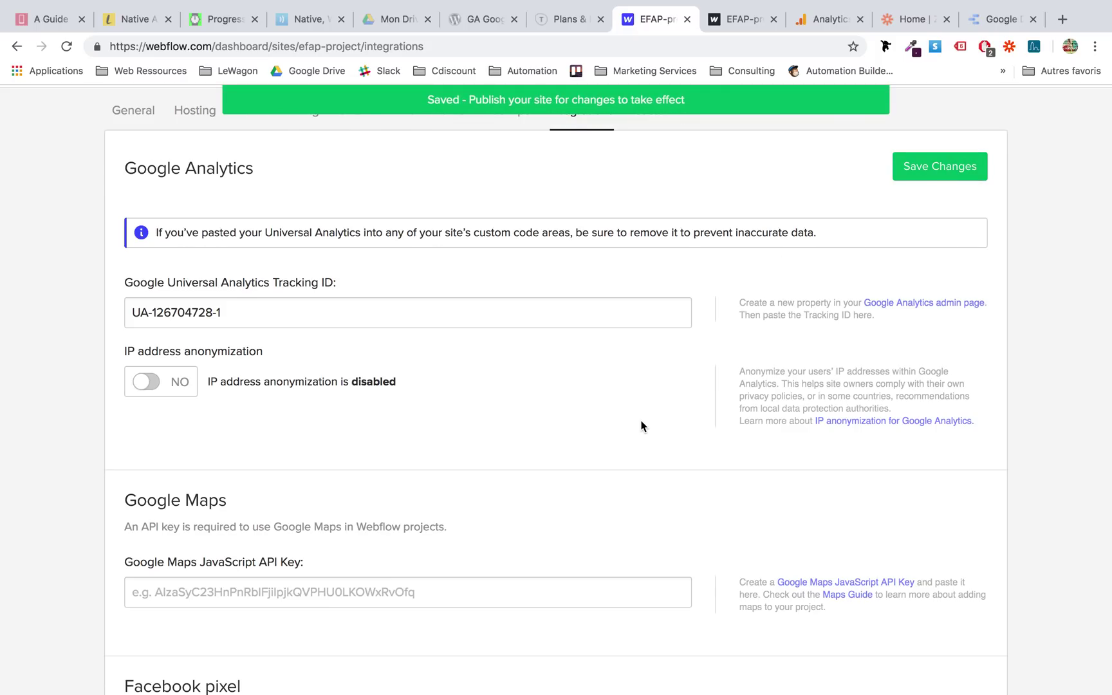
Reload the published efap-project.webflow.io page and check it for tracking tags with Google Tag Assistant, repeating the check after another reload
scroll(673, 174, "up", 3)
left_click(721, 20)
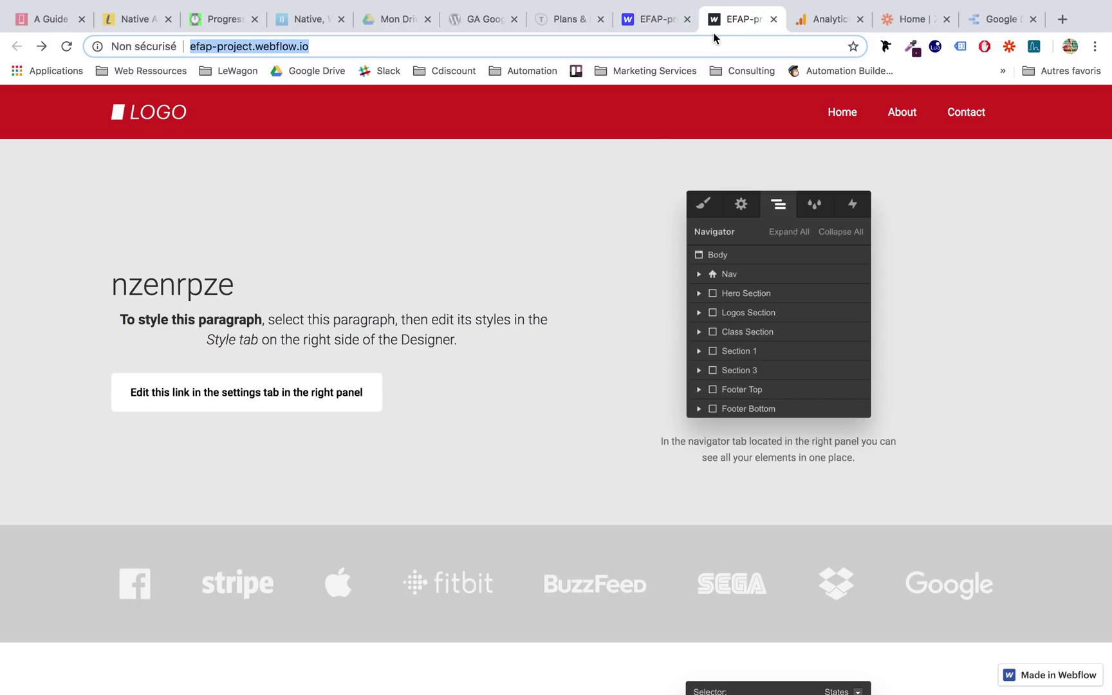
key("Return")
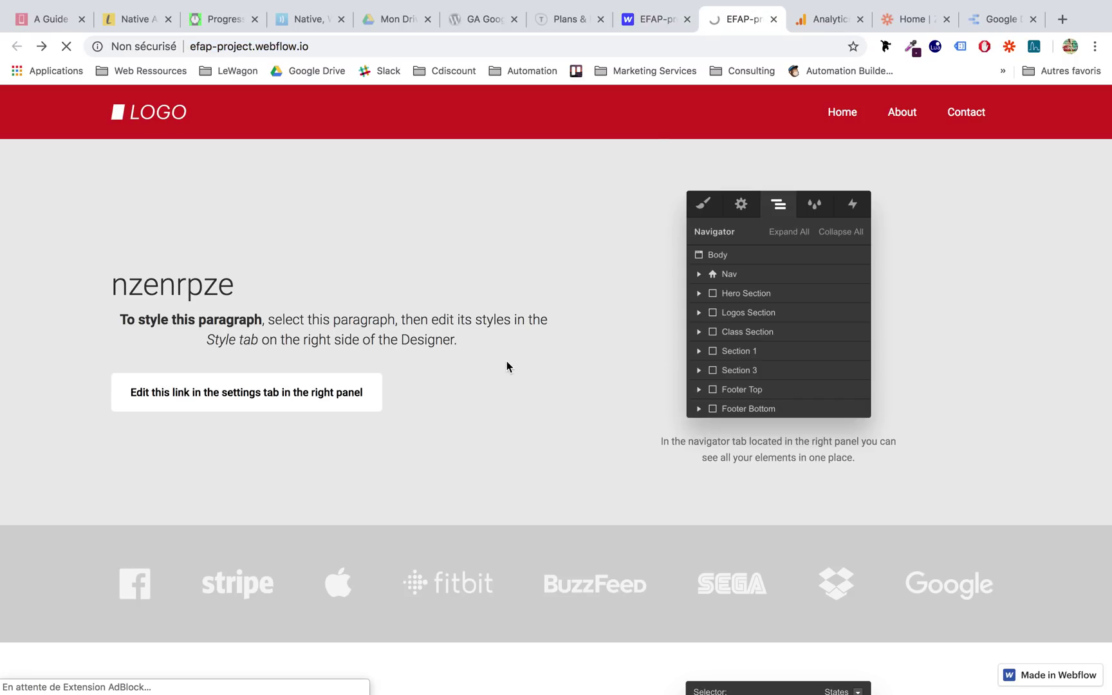
scroll(507, 366, "down", 15)
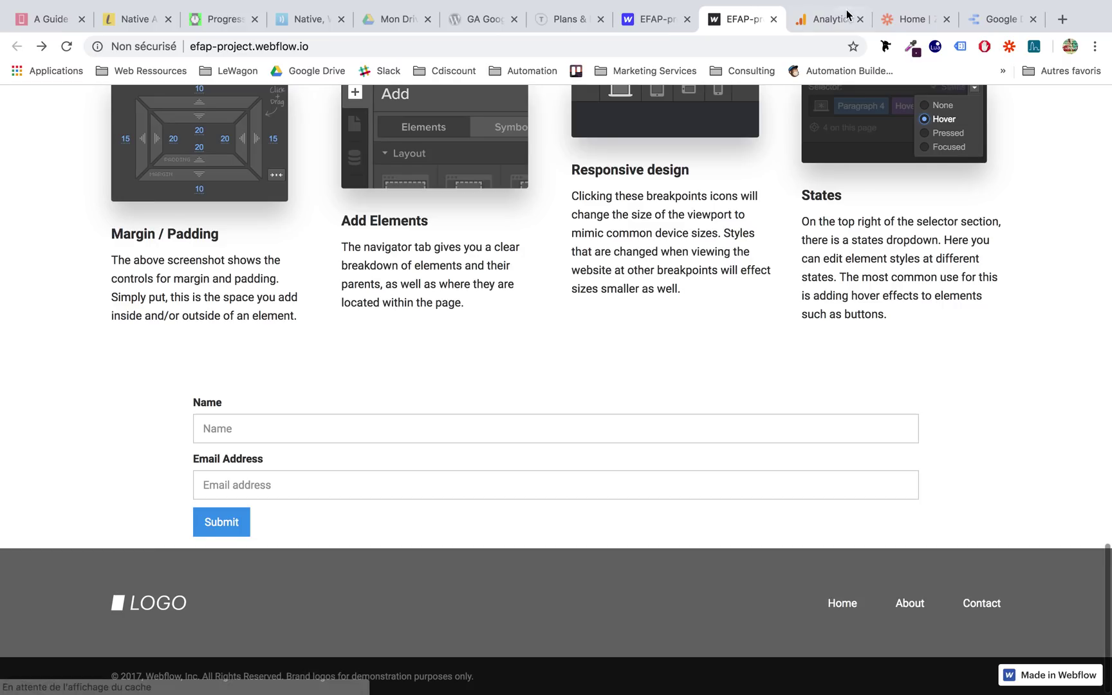
left_click(960, 51)
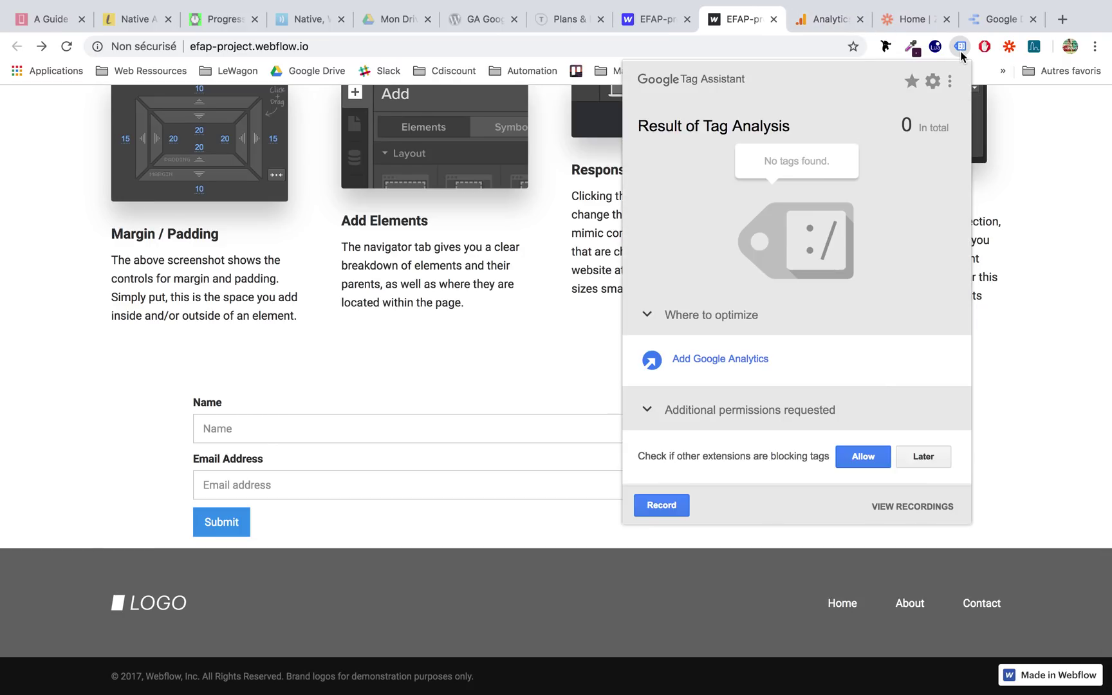
left_click(1008, 214)
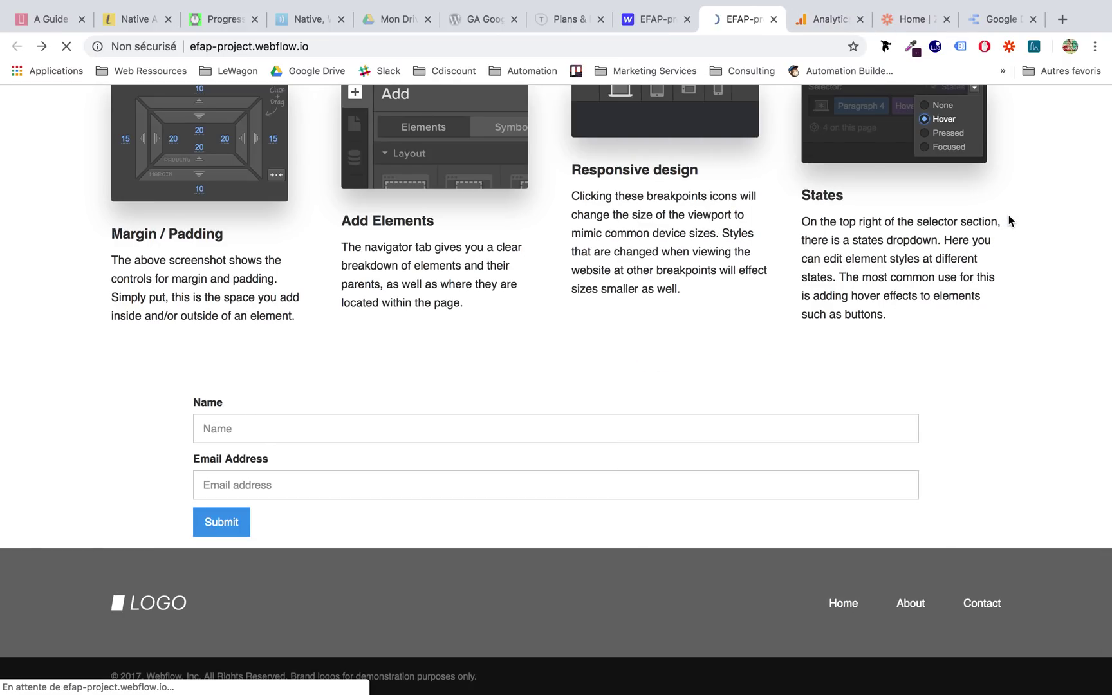
scroll(1008, 214, "up", 20)
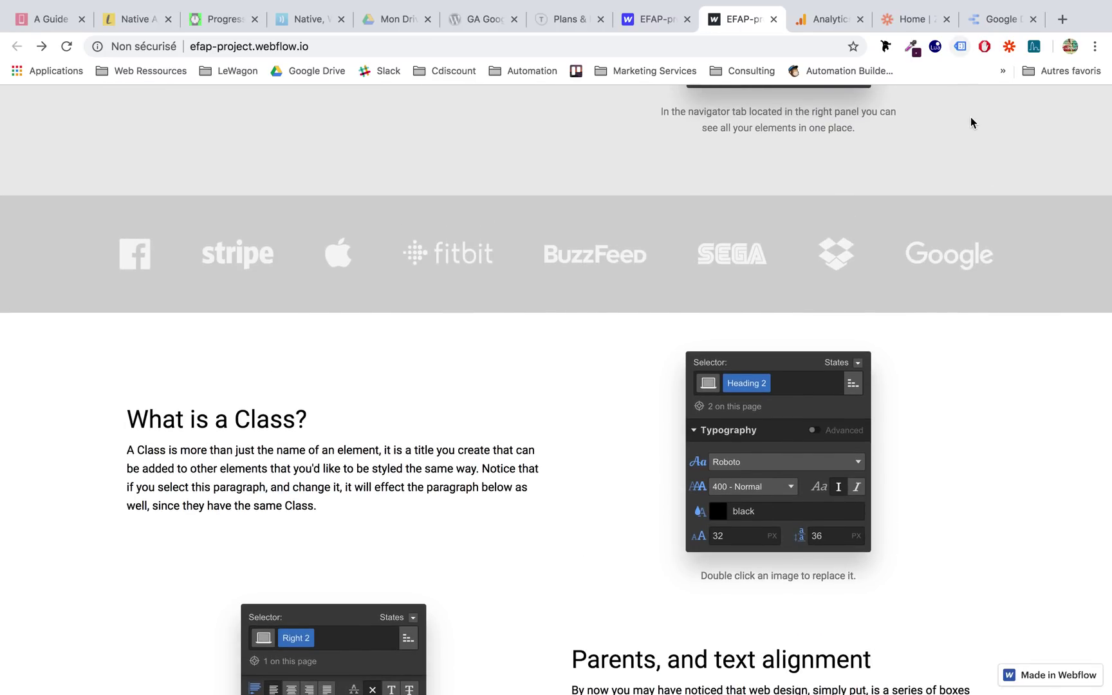
left_click(959, 52)
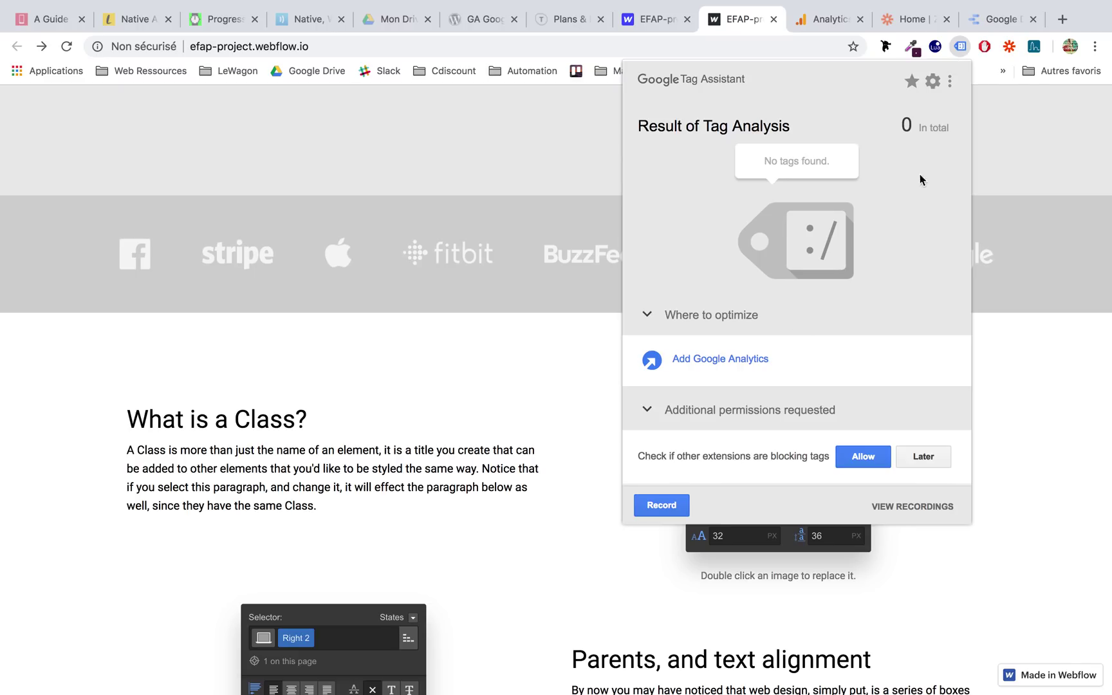
scroll(464, 271, "up", 5)
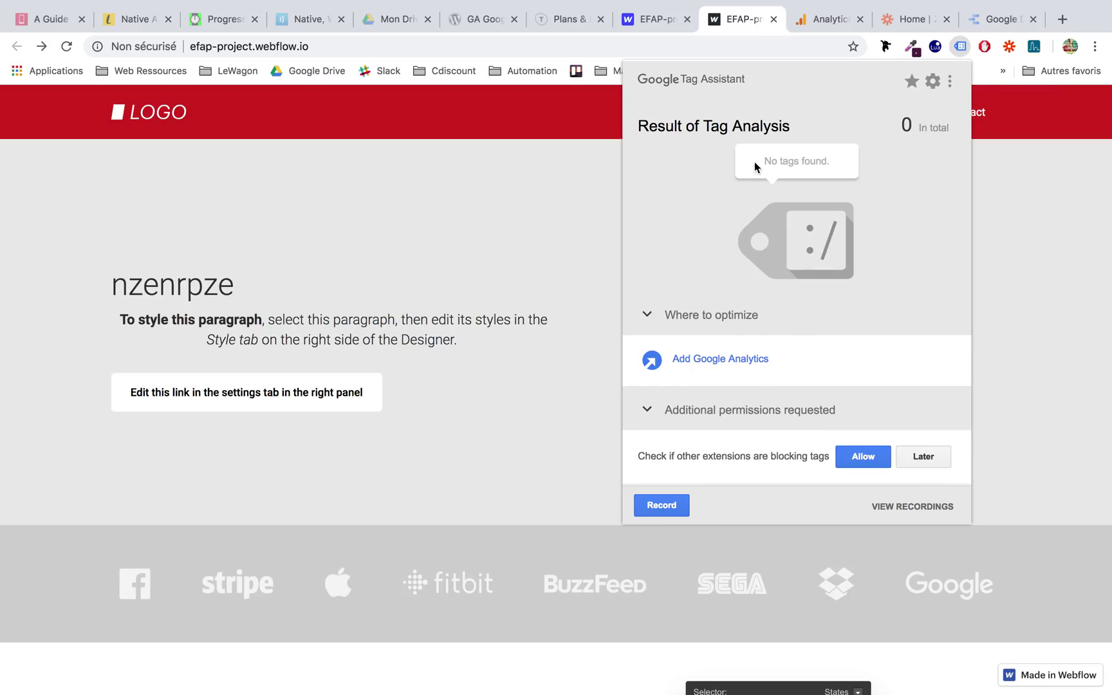
left_click(612, 244)
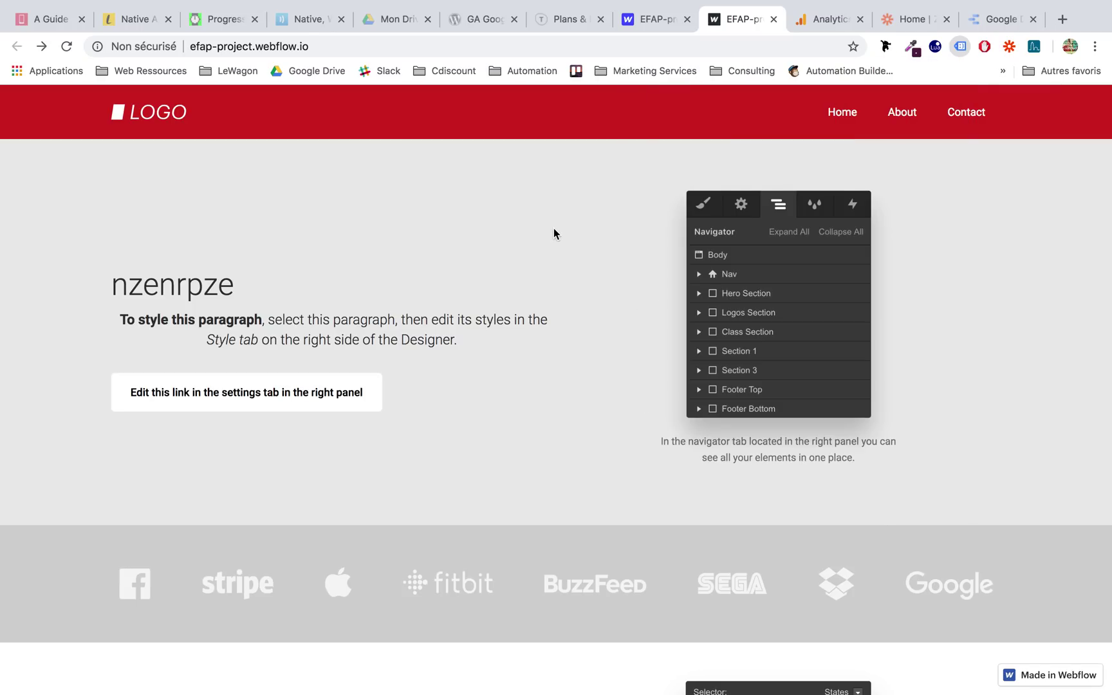
Review the EFAP-project integration settings in Webflow against the published site and the tracking code page in Google Analytics
left_click(654, 22)
scroll(620, 388, "down", 3)
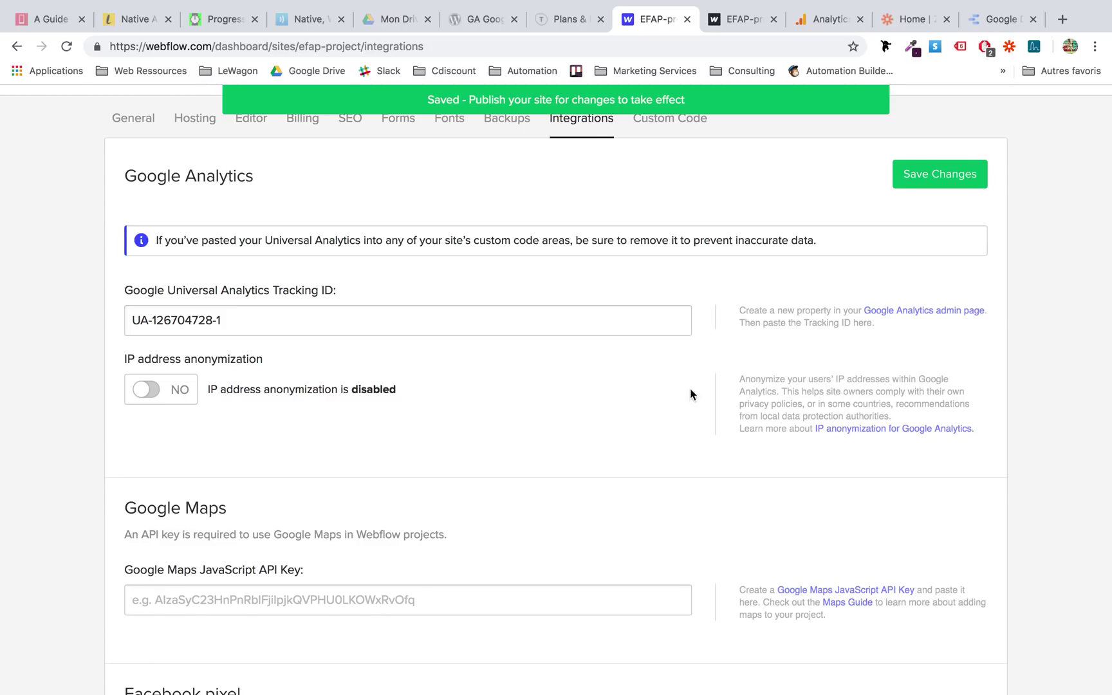
scroll(650, 422, "down", 1)
scroll(649, 422, "down", 10)
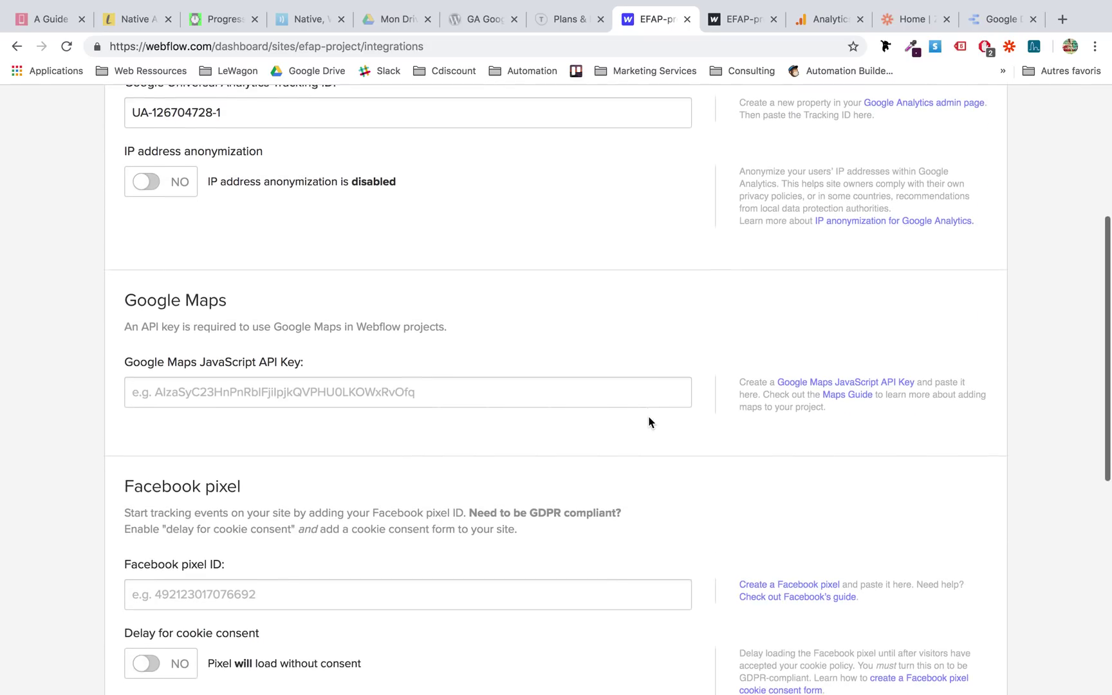
scroll(649, 422, "down", 3)
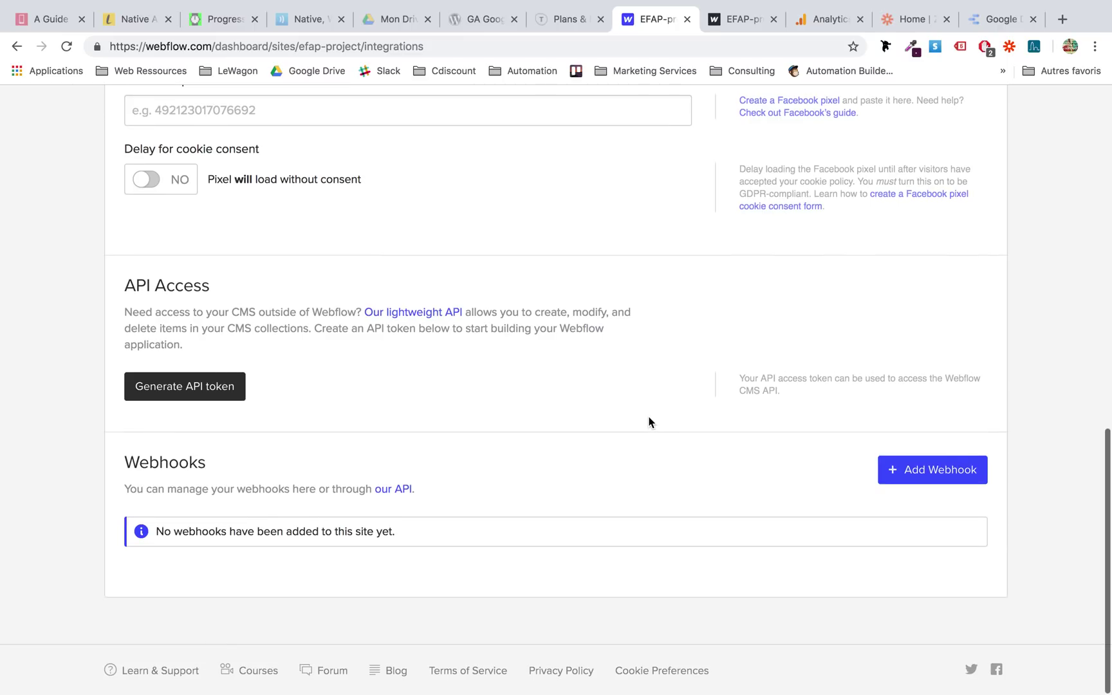
left_click(759, 23)
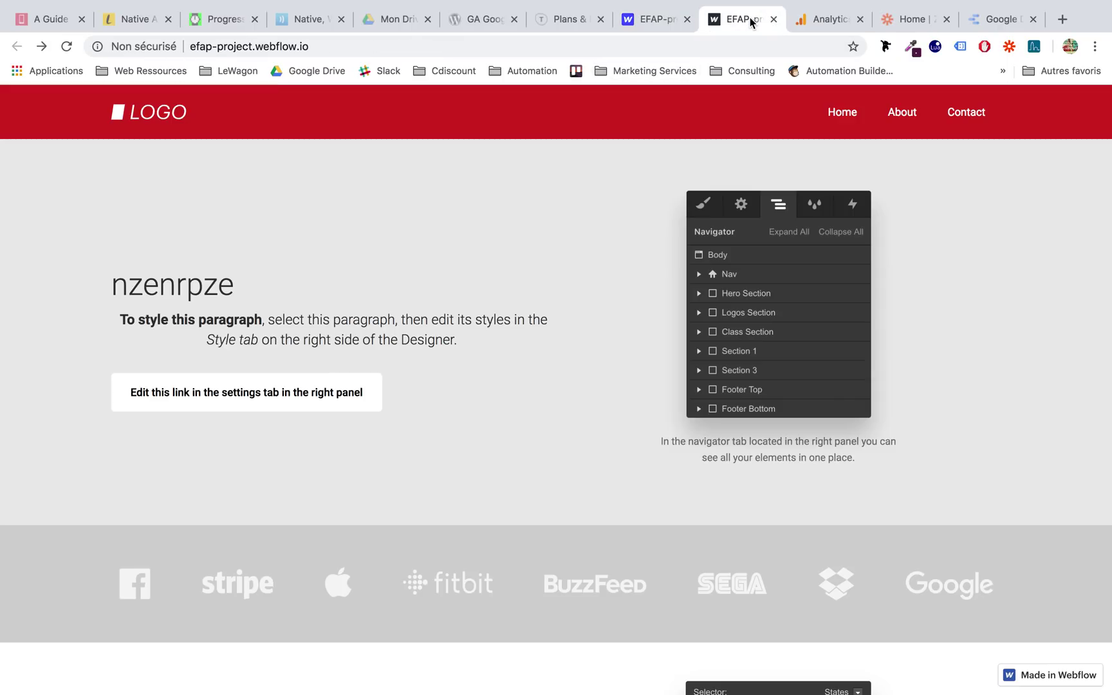
left_click(830, 20)
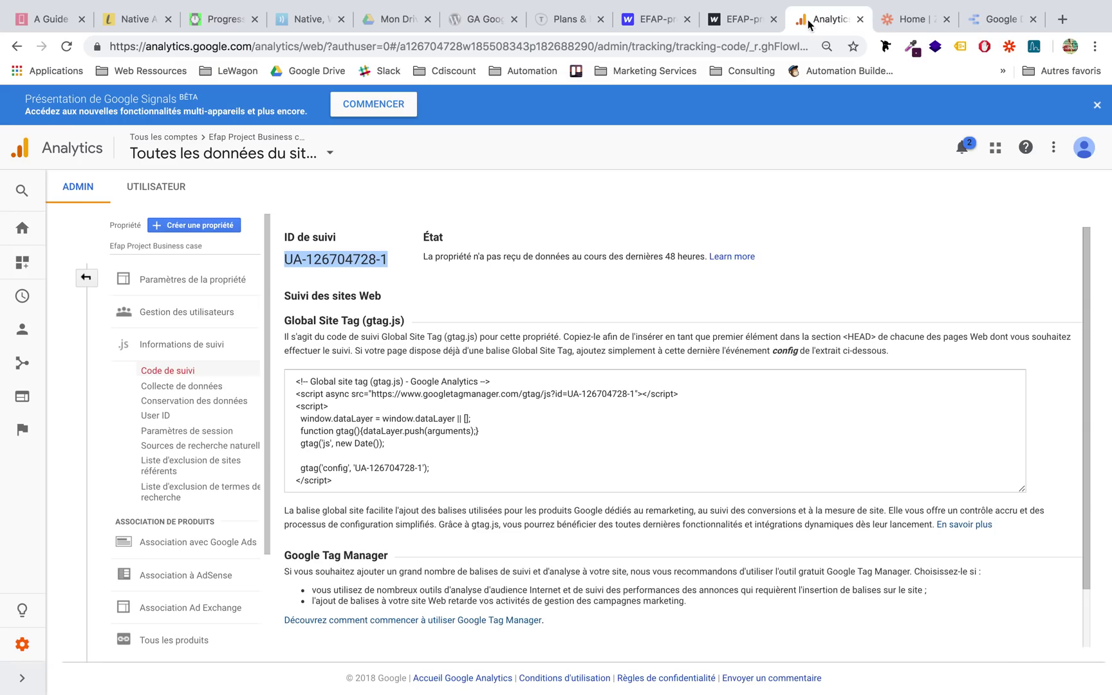
left_click(660, 20)
scroll(525, 270, "up", 12)
scroll(525, 271, "up", 3)
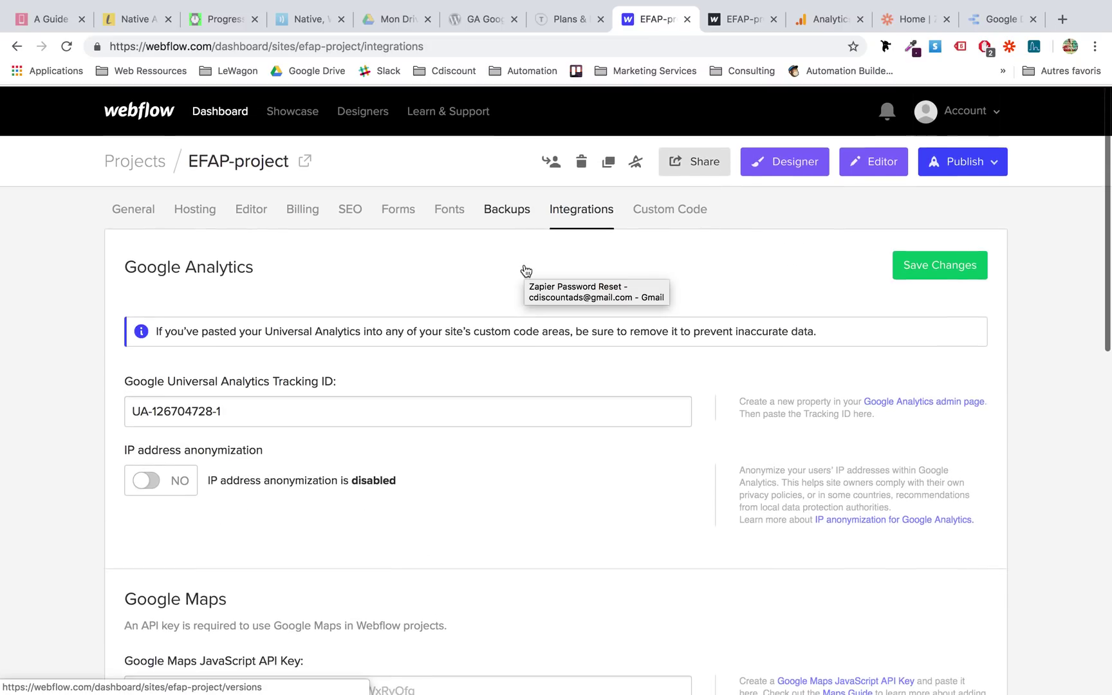
Open the EFAP-project form settings and examine the notification, reCAPTCHA and form submission sections
left_click(400, 211)
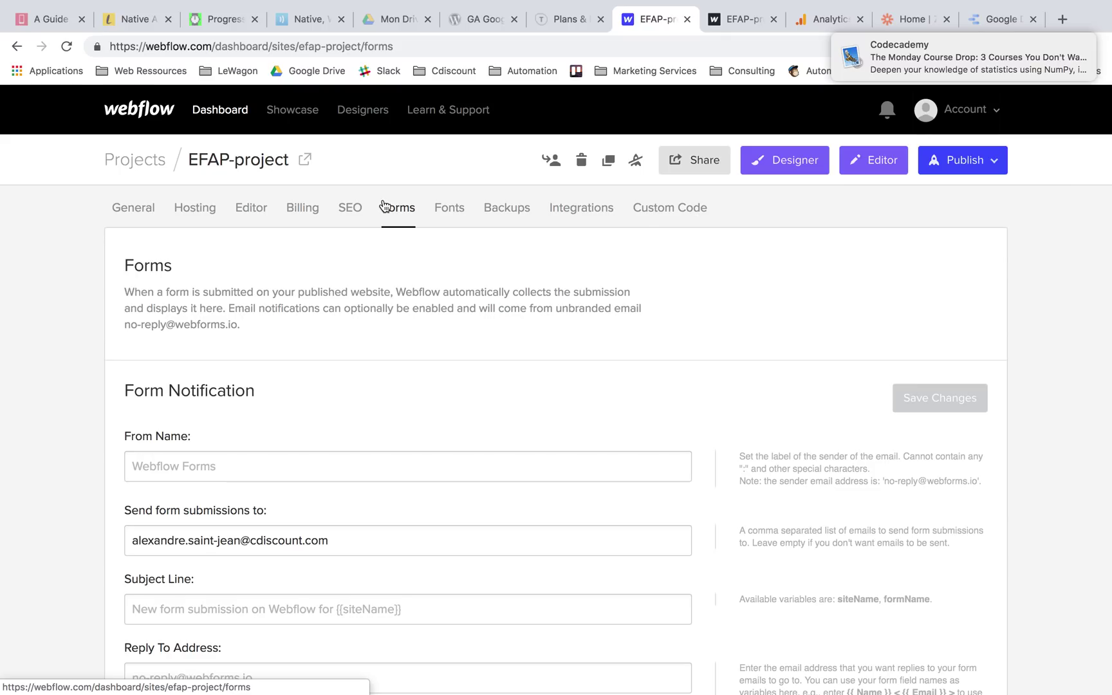
scroll(486, 270, "down", 5)
scroll(486, 266, "down", 8)
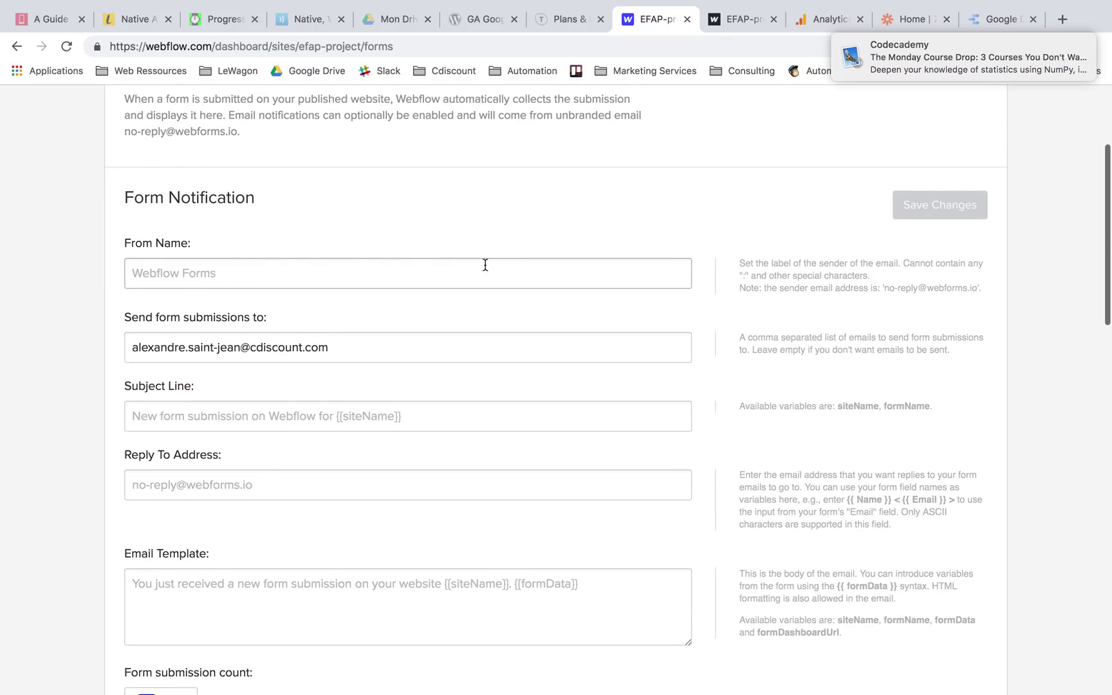
scroll(484, 263, "down", 5)
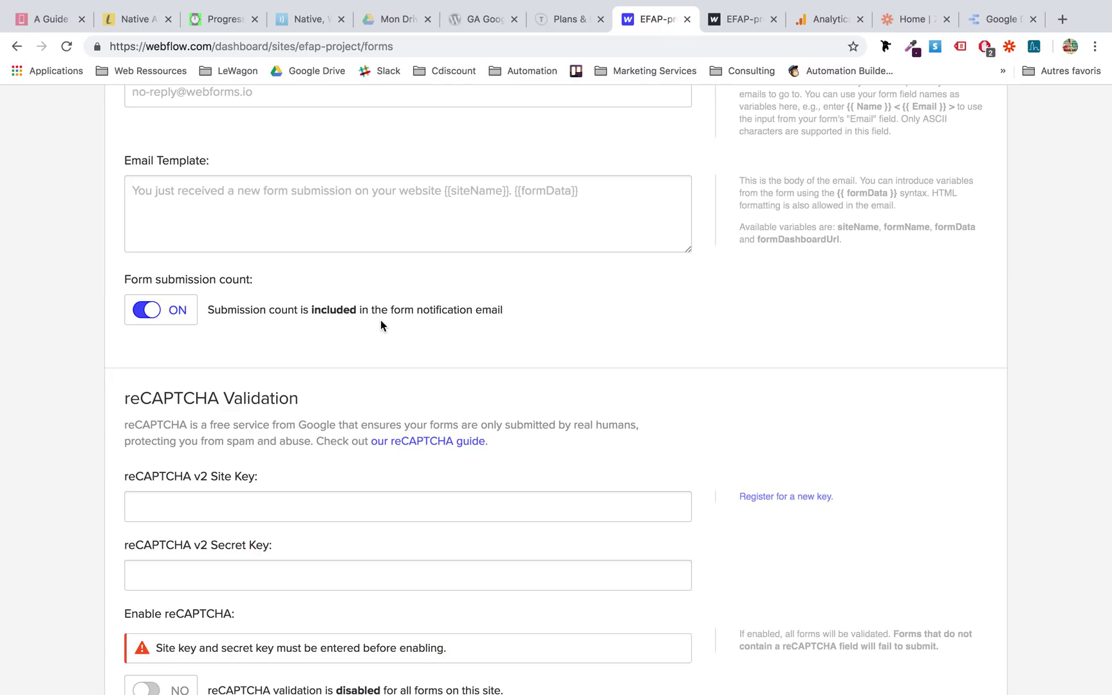
scroll(381, 322, "down", 7)
scroll(381, 326, "down", 4)
scroll(380, 325, "up", 20)
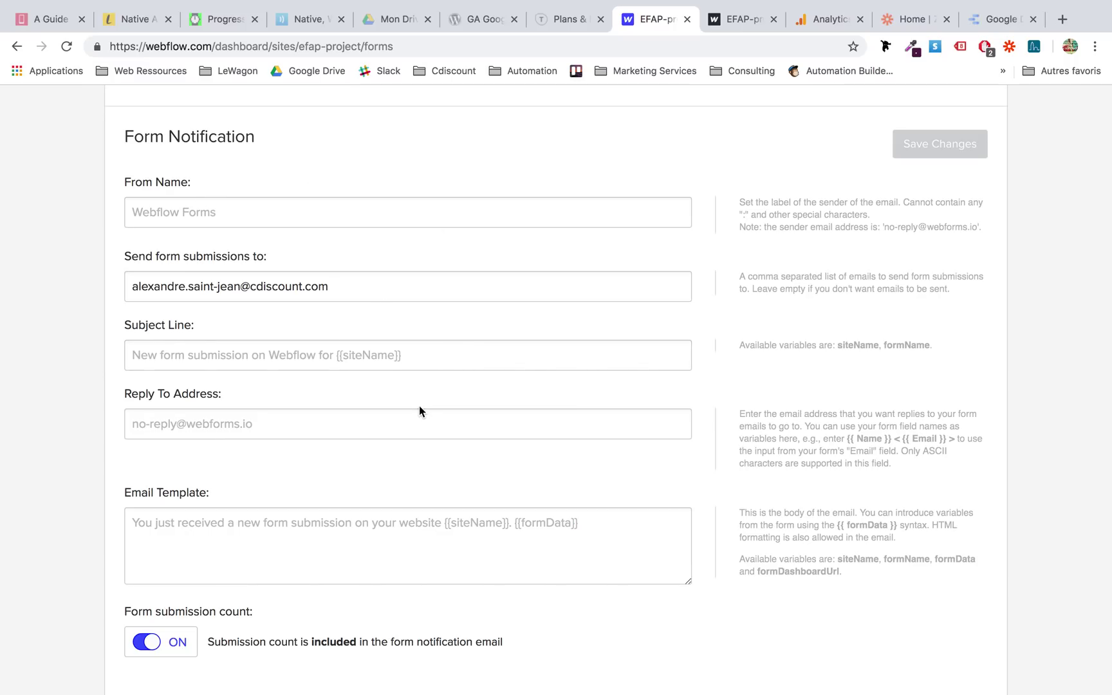
scroll(419, 409, "down", 14)
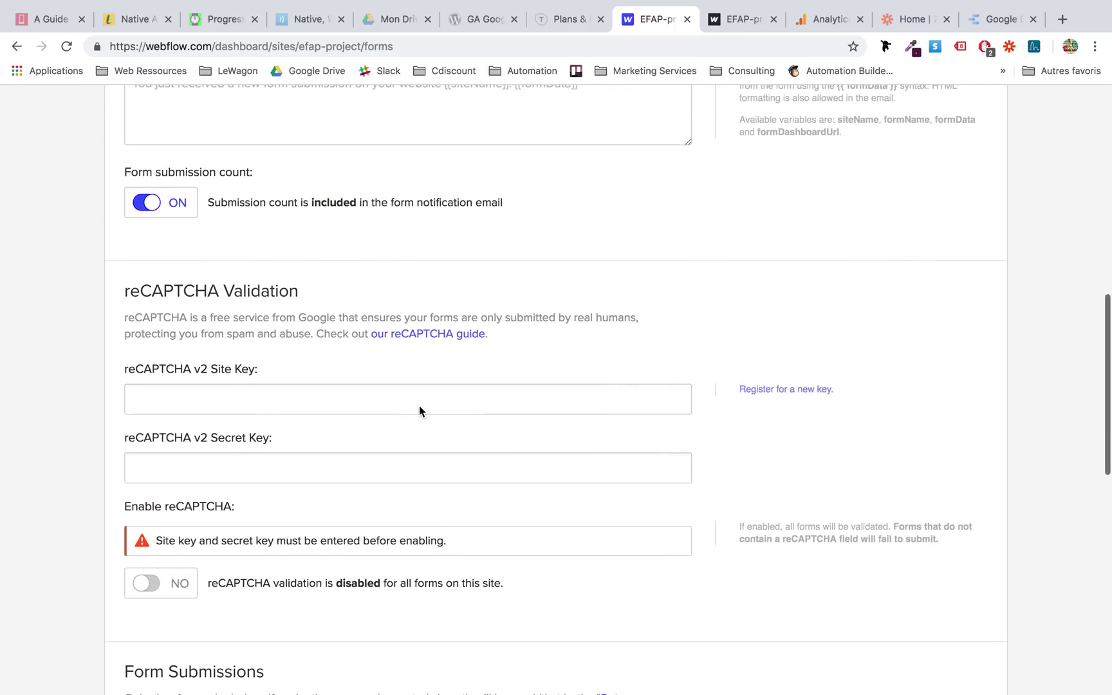
scroll(419, 405, "down", 16)
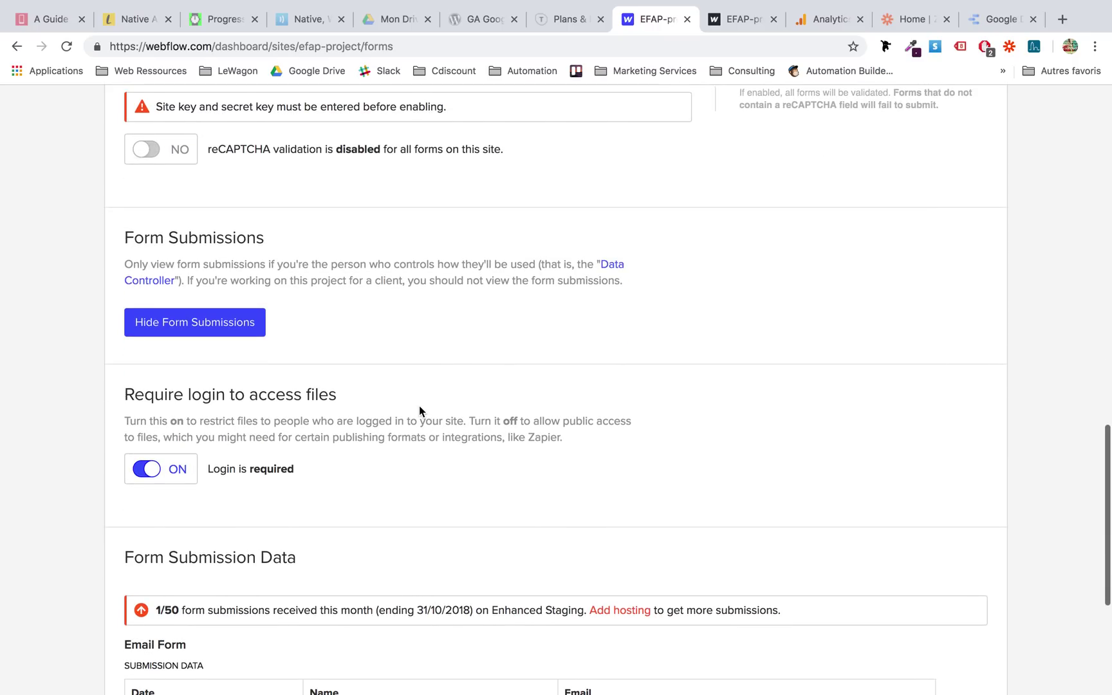
scroll(419, 405, "down", 6)
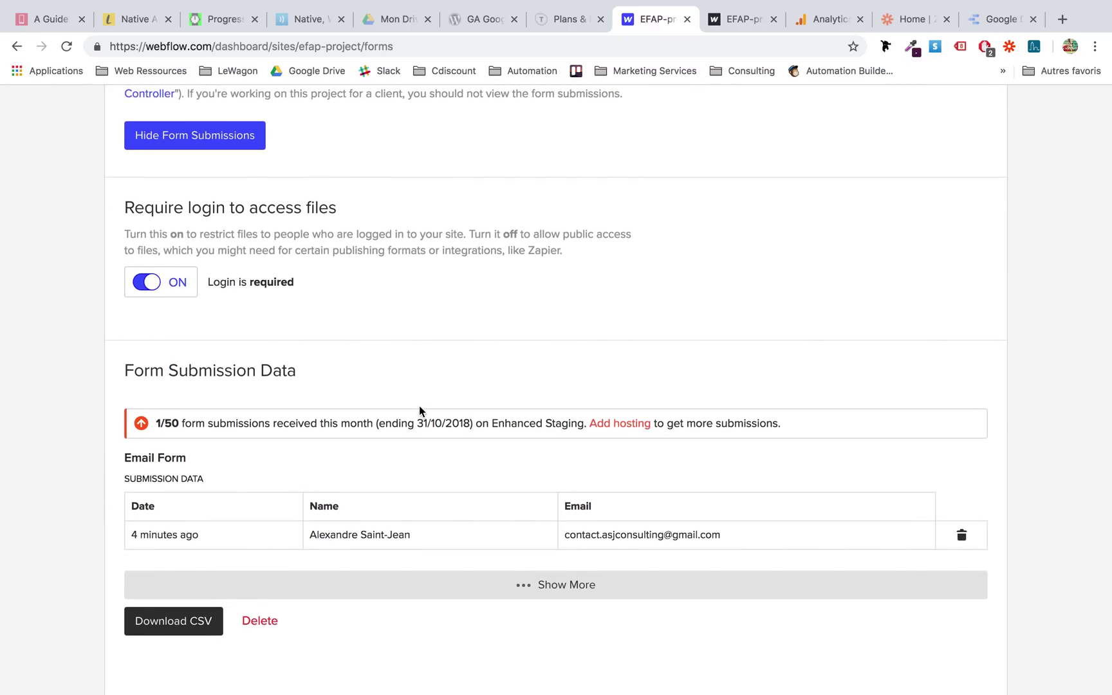
scroll(507, 559, "down", 4)
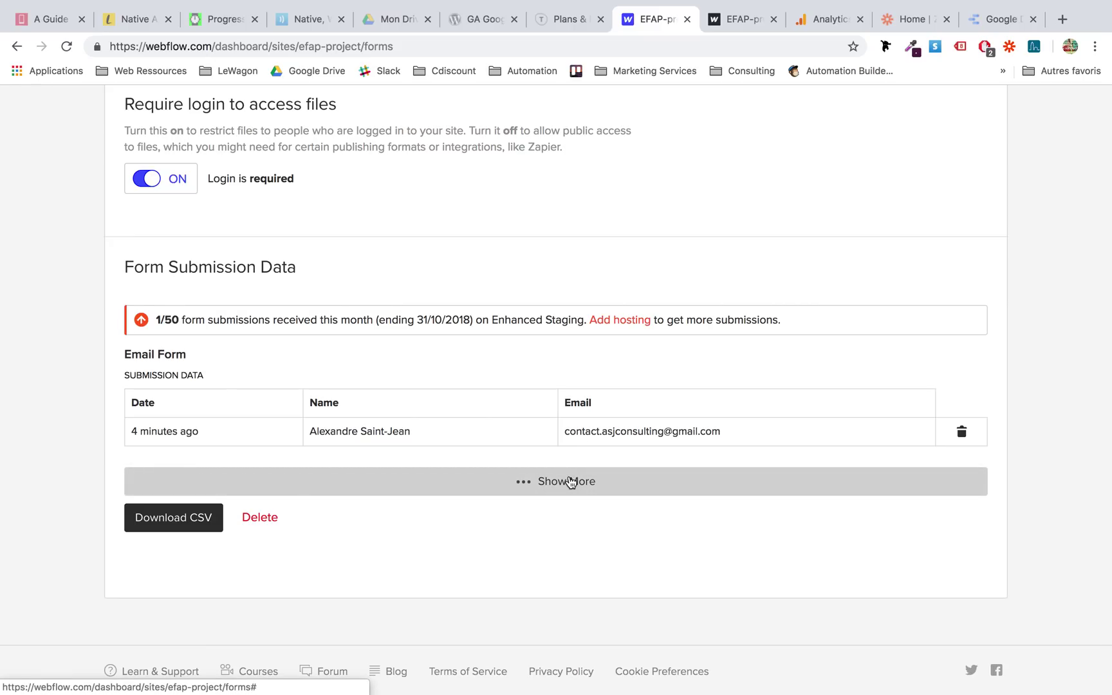
Expand the submission data of the Email Form and examine the date, name and email of its entry
left_click(570, 482)
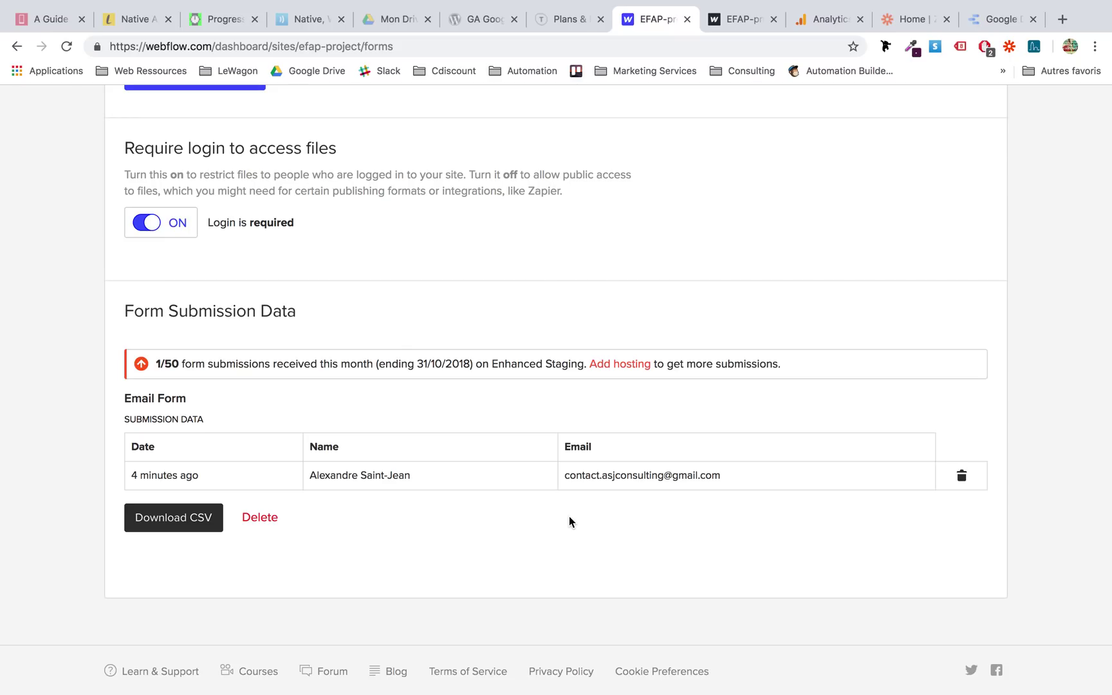
left_click_drag(132, 475, 759, 476)
left_click(191, 392)
left_click_drag(191, 392, 82, 393)
left_click(82, 395)
scroll(422, 331, "up", 10)
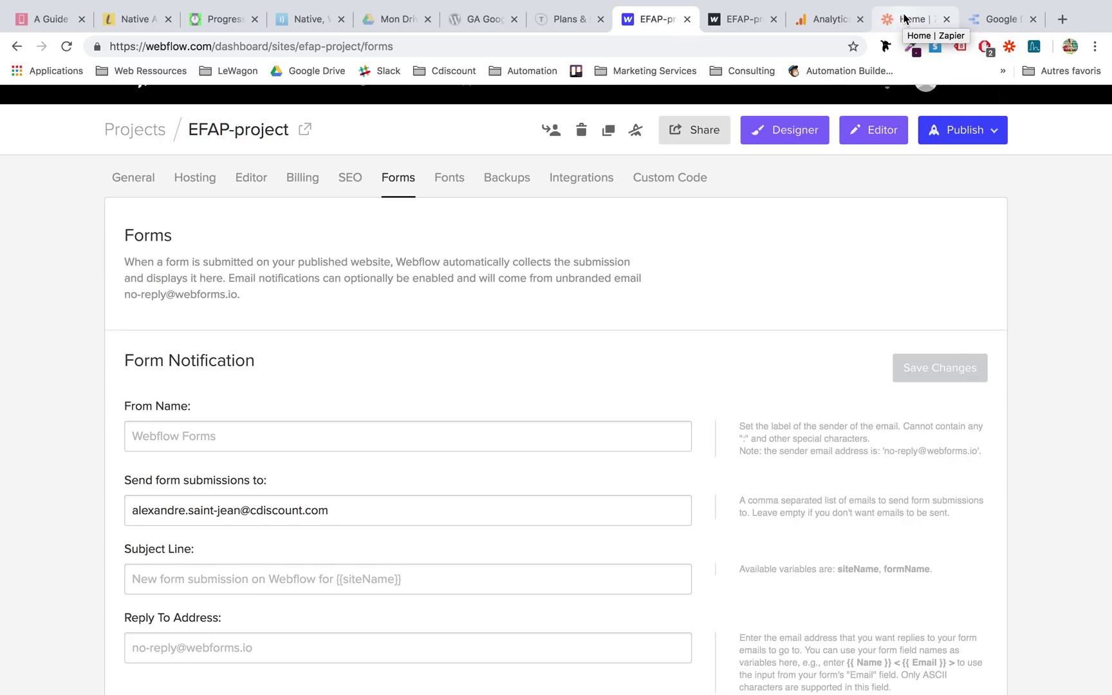
Switch to Google Drive, create a blank Google Sheets spreadsheet and name it "EFAP exemple"
left_click(393, 20)
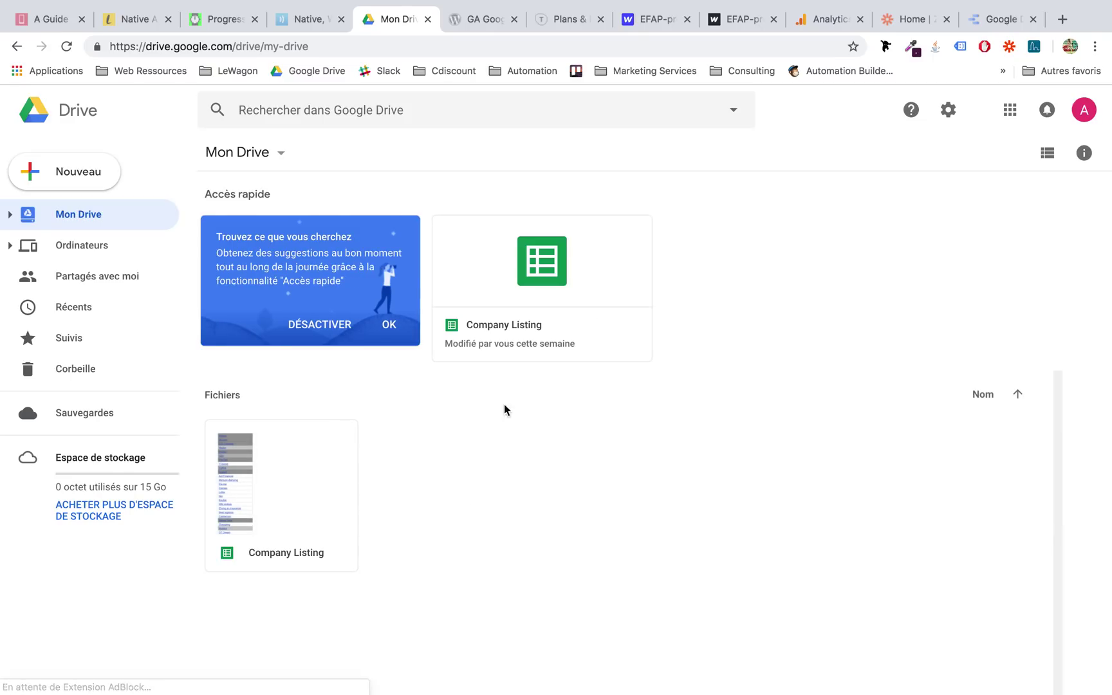
left_click(76, 171)
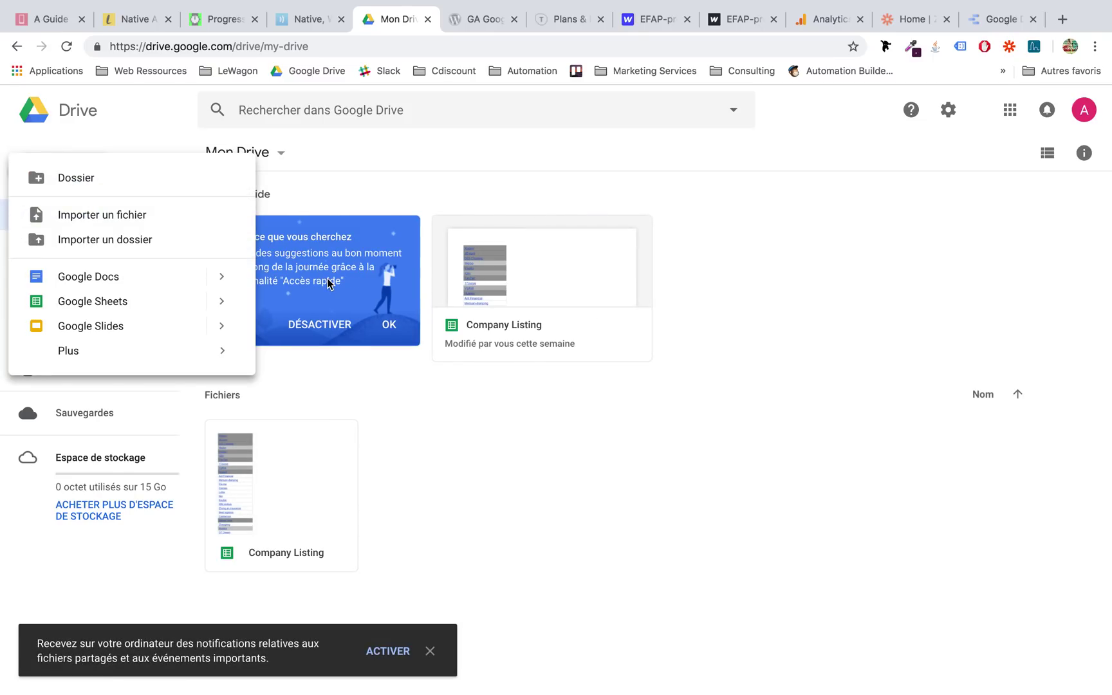
left_click(161, 303)
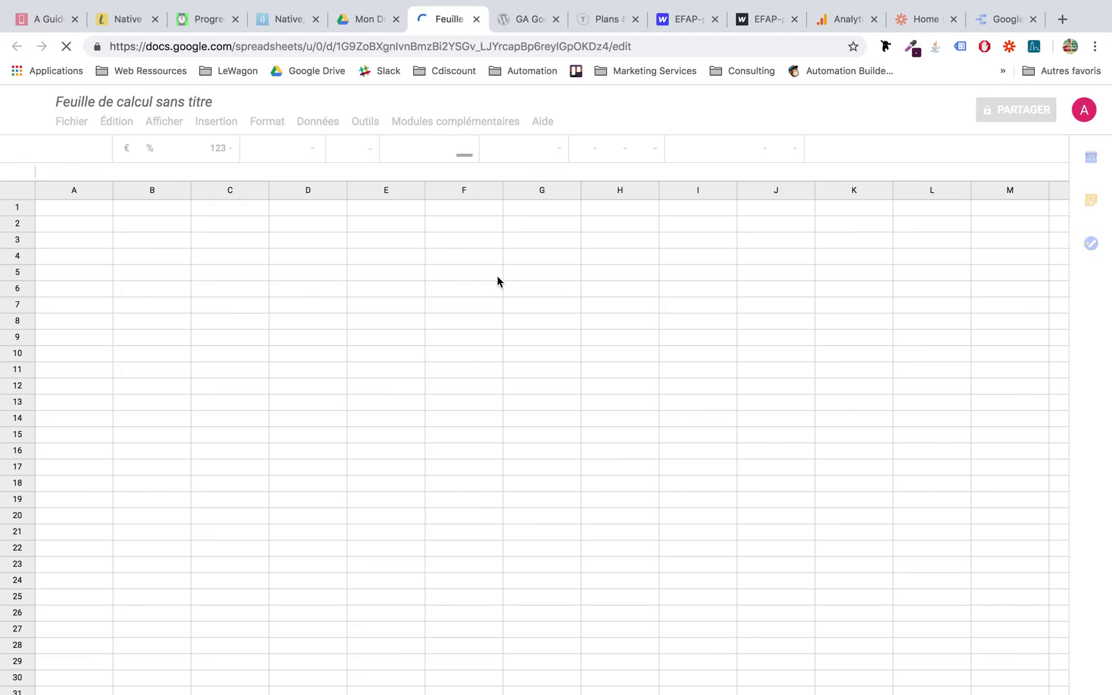
left_click(128, 100)
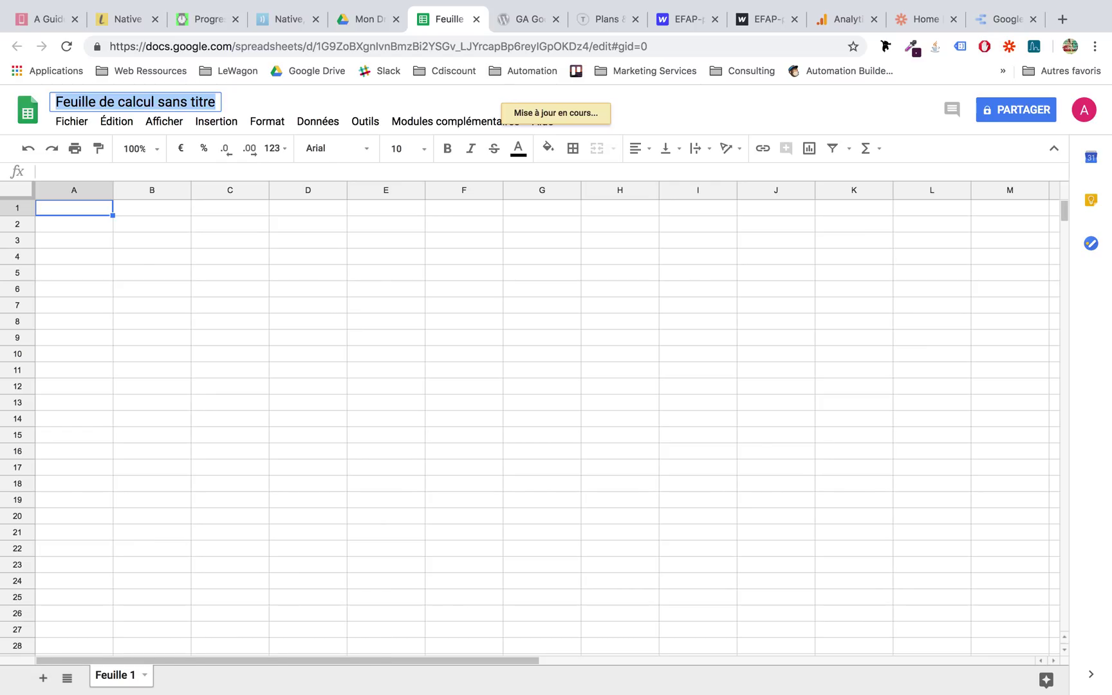
type("EFAOP exemple")
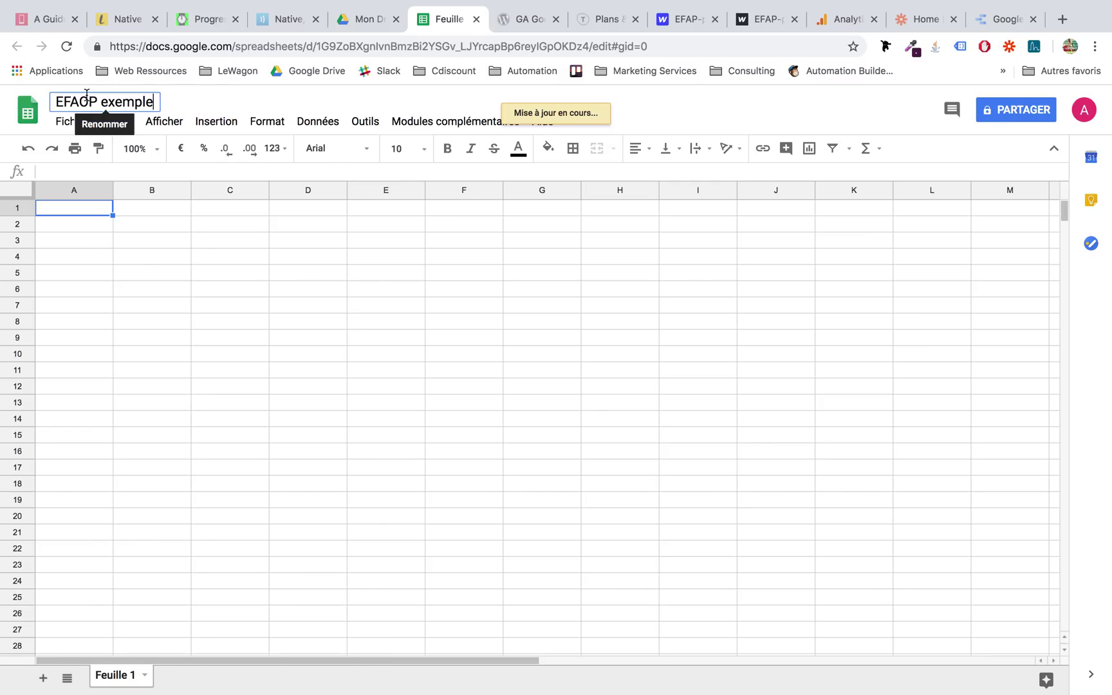
left_click(88, 103)
key("BackSpace")
left_click(79, 313)
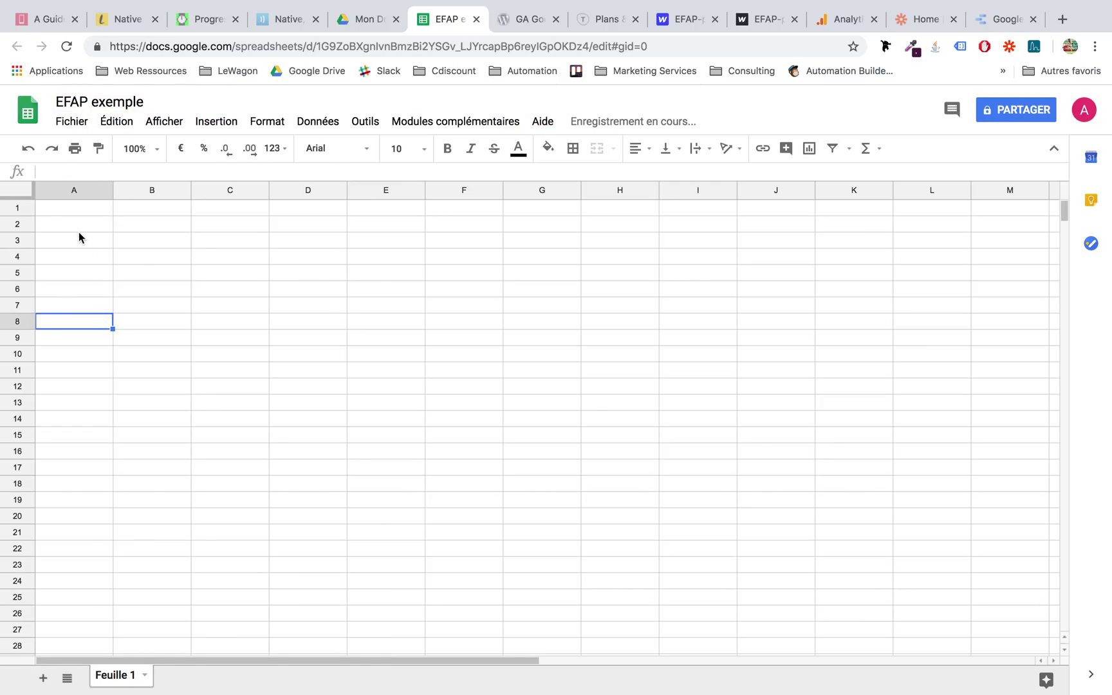
Enter the column headers Email, date and Nom in cells A1 to C1 of the spreadsheet
left_click(79, 208)
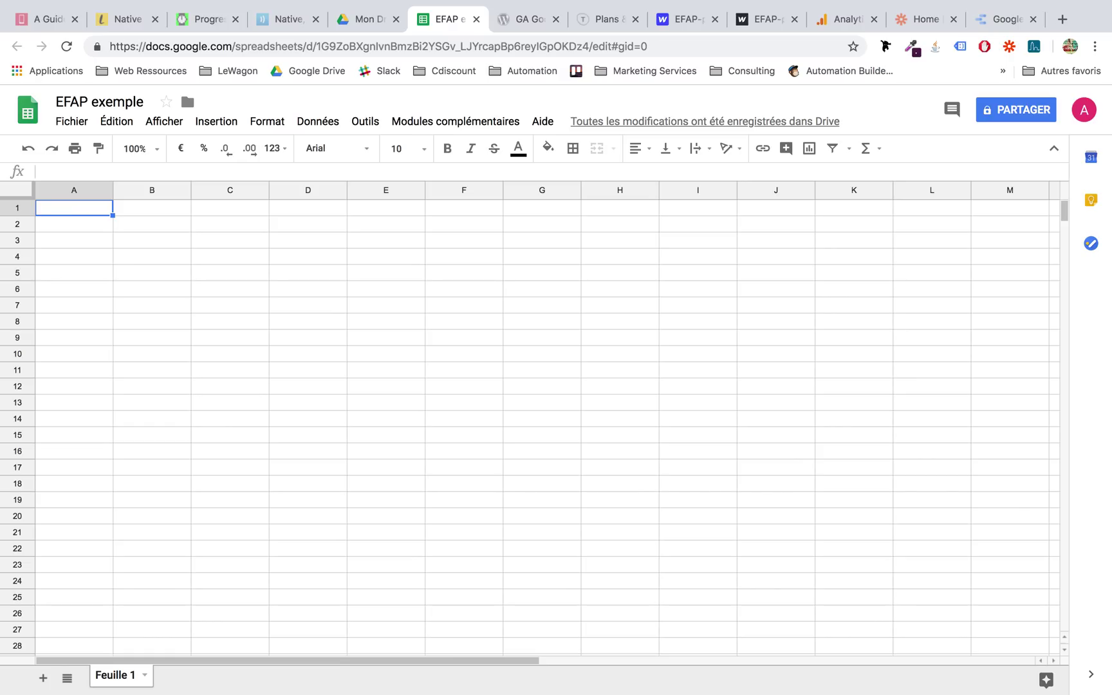
type("Email")
key("Tab")
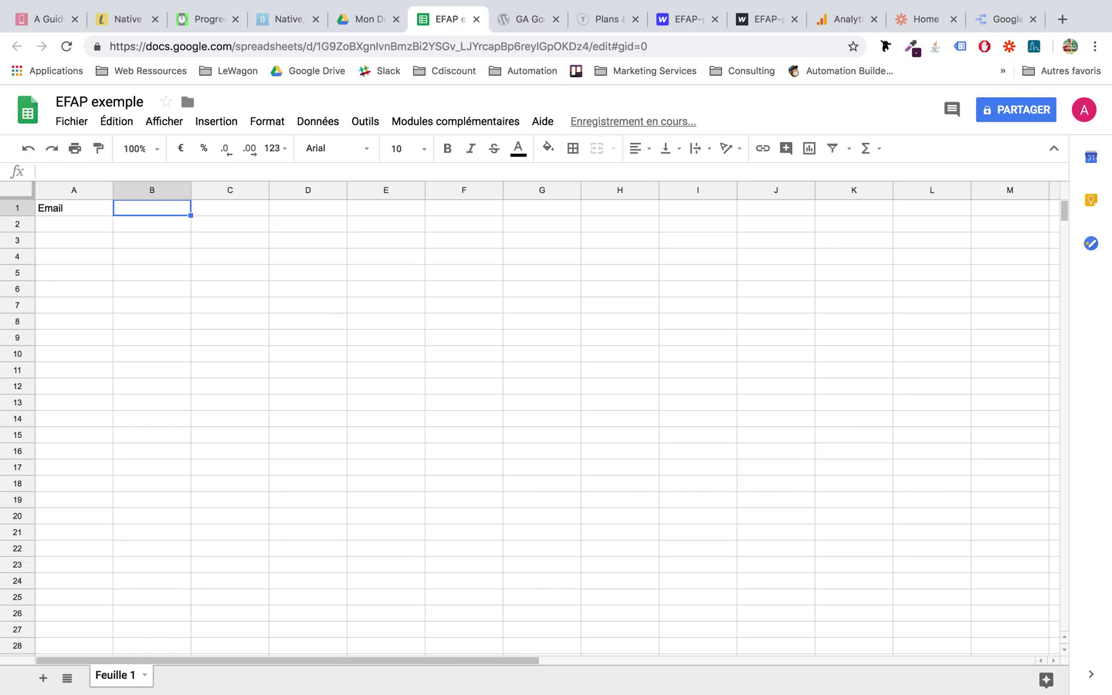
type("date")
key("Tab")
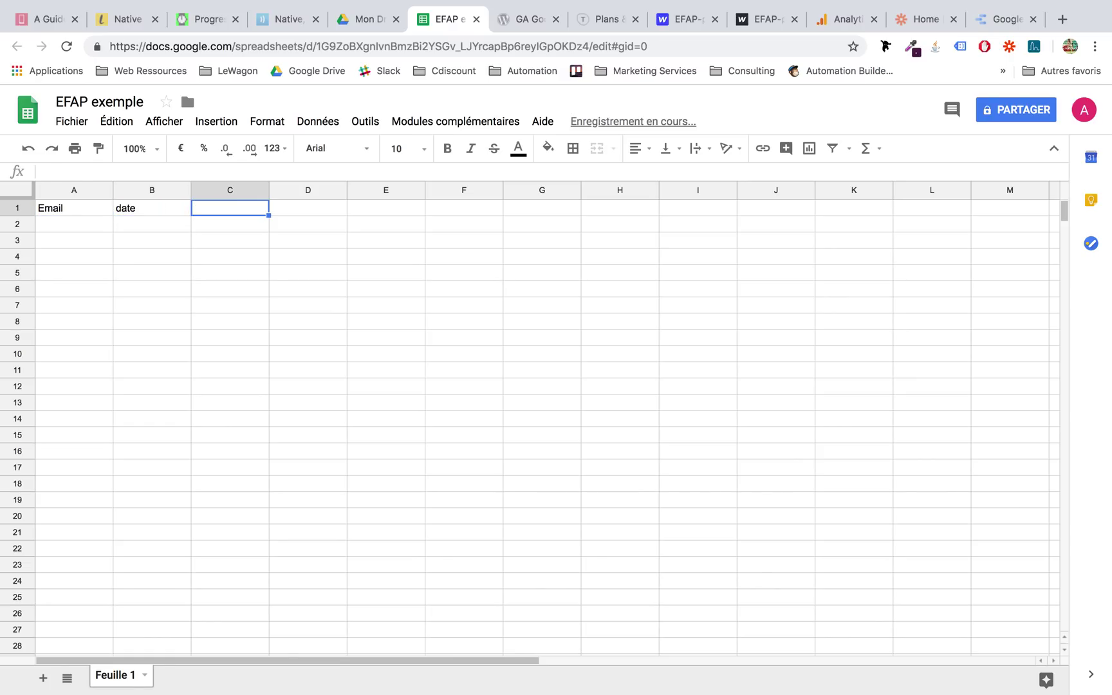
type("Nom")
key("Return")
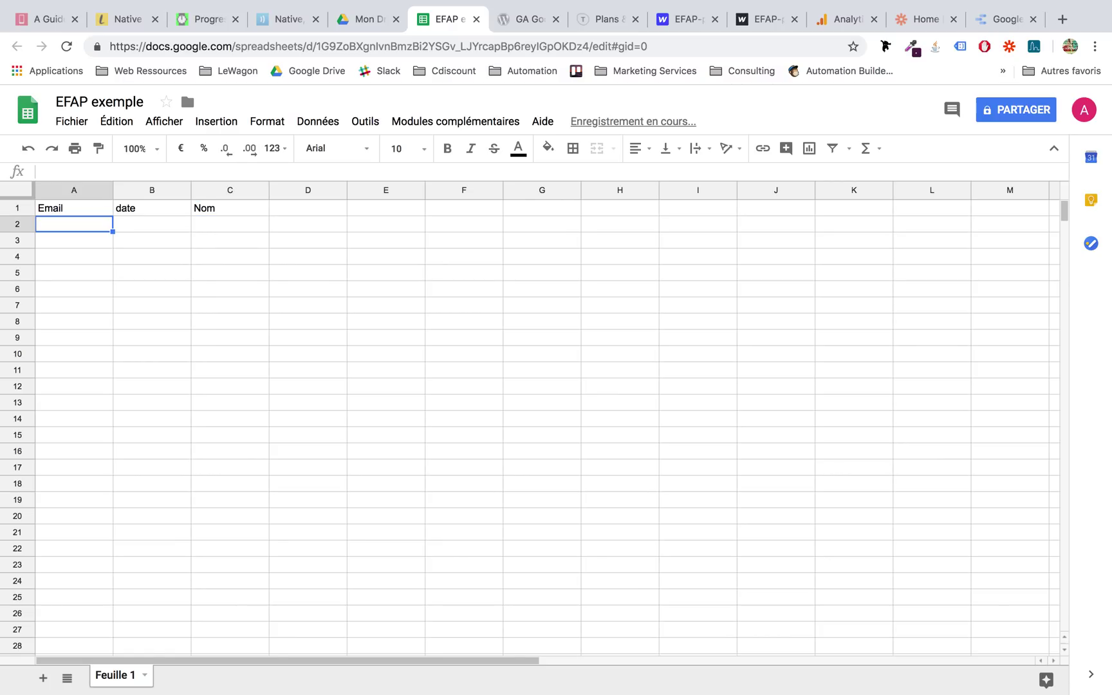
Make the header row of the spreadsheet bold and freeze one row
left_click(29, 209)
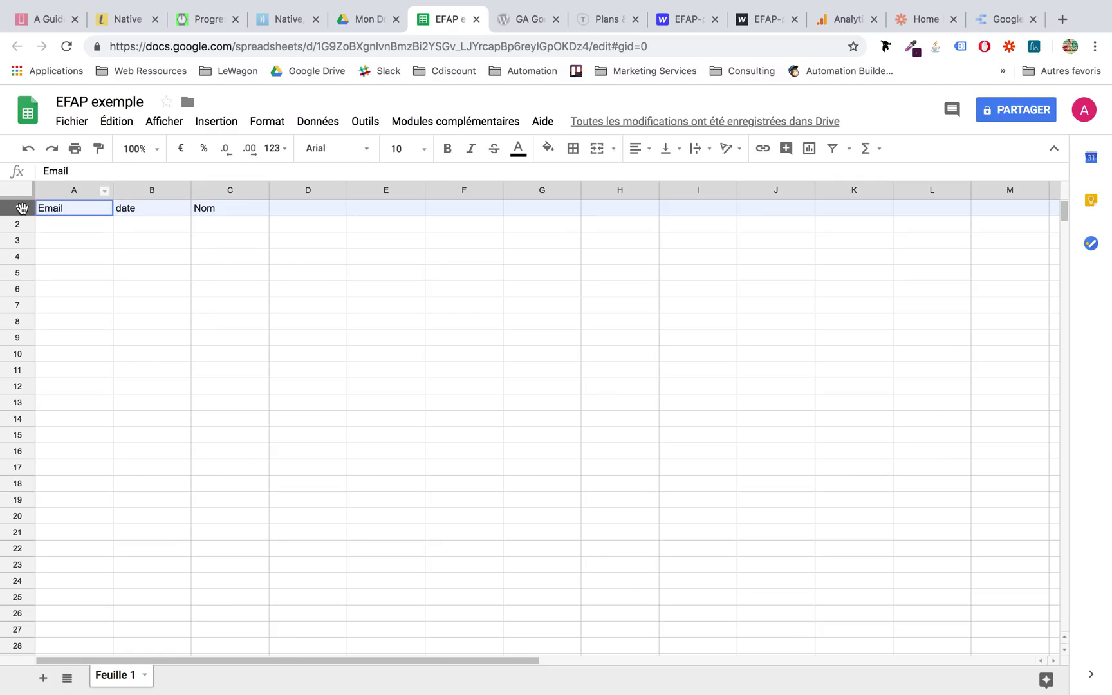
left_click(448, 148)
left_click(240, 290)
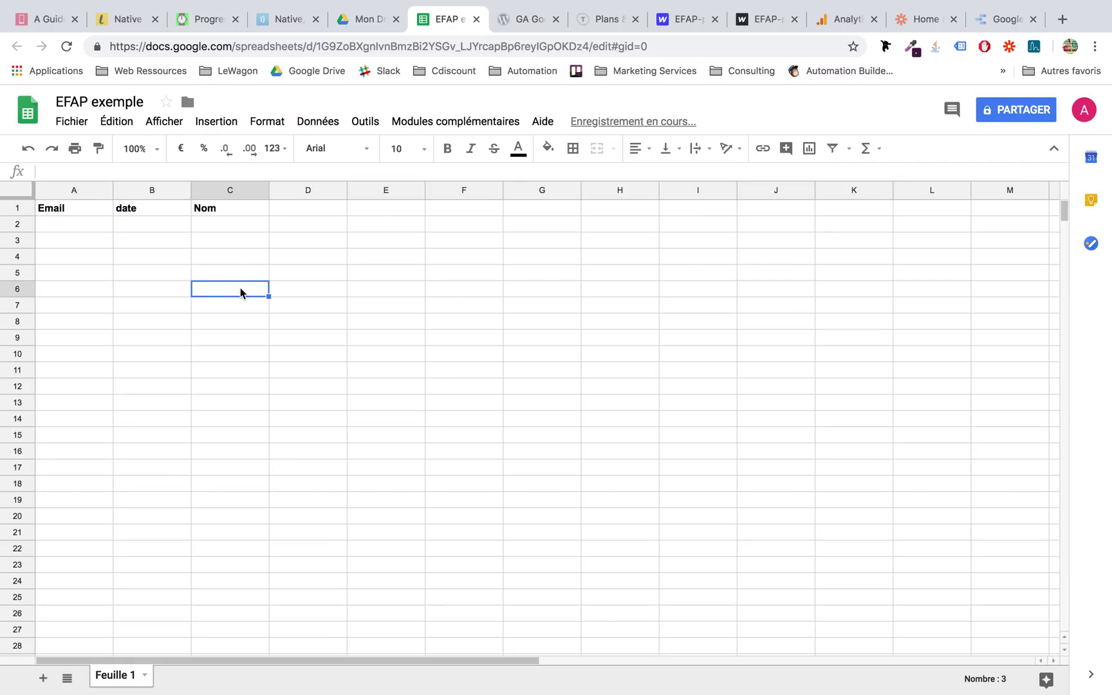
left_click(20, 208)
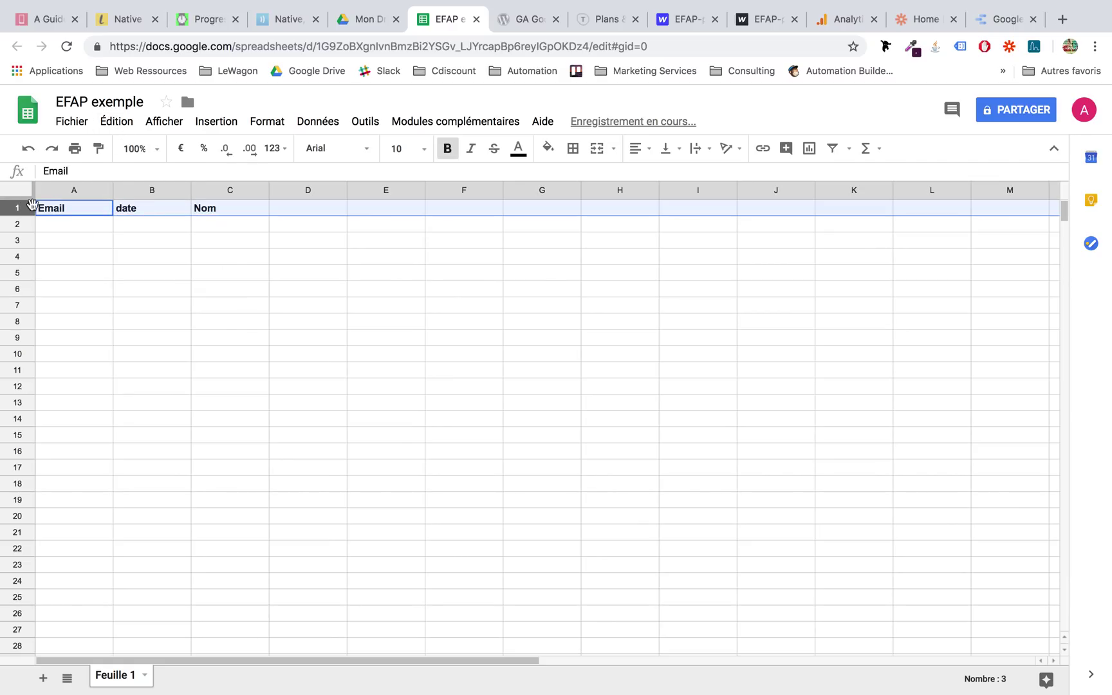
left_click(180, 123)
mouse_move(198, 147)
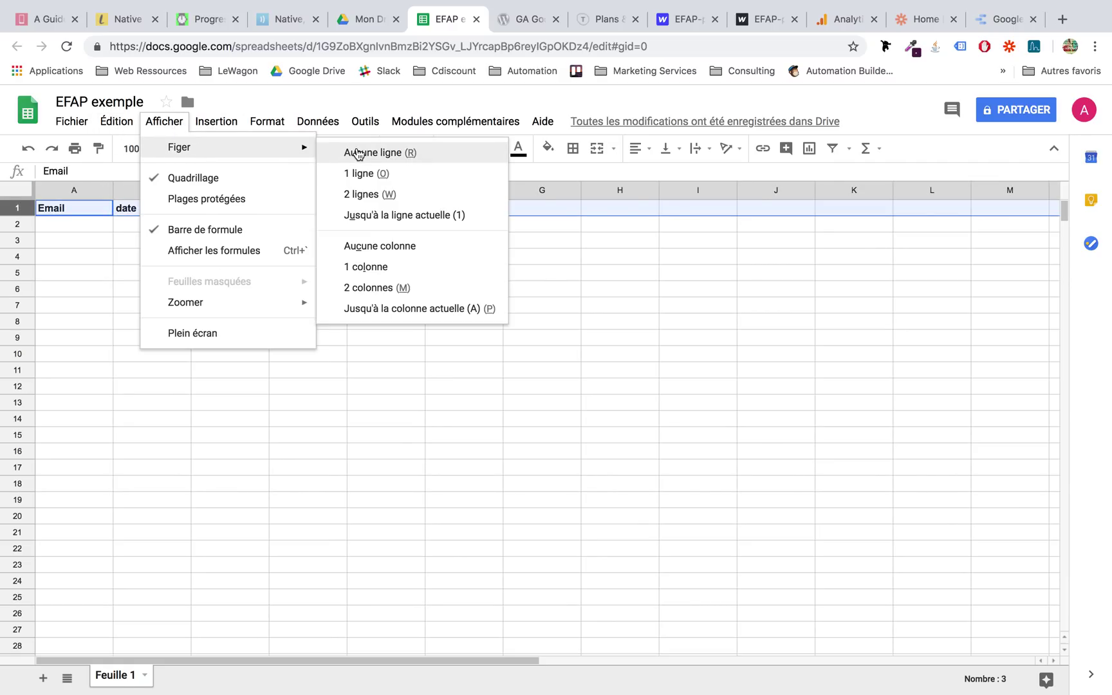
left_click(361, 173)
left_click(289, 298)
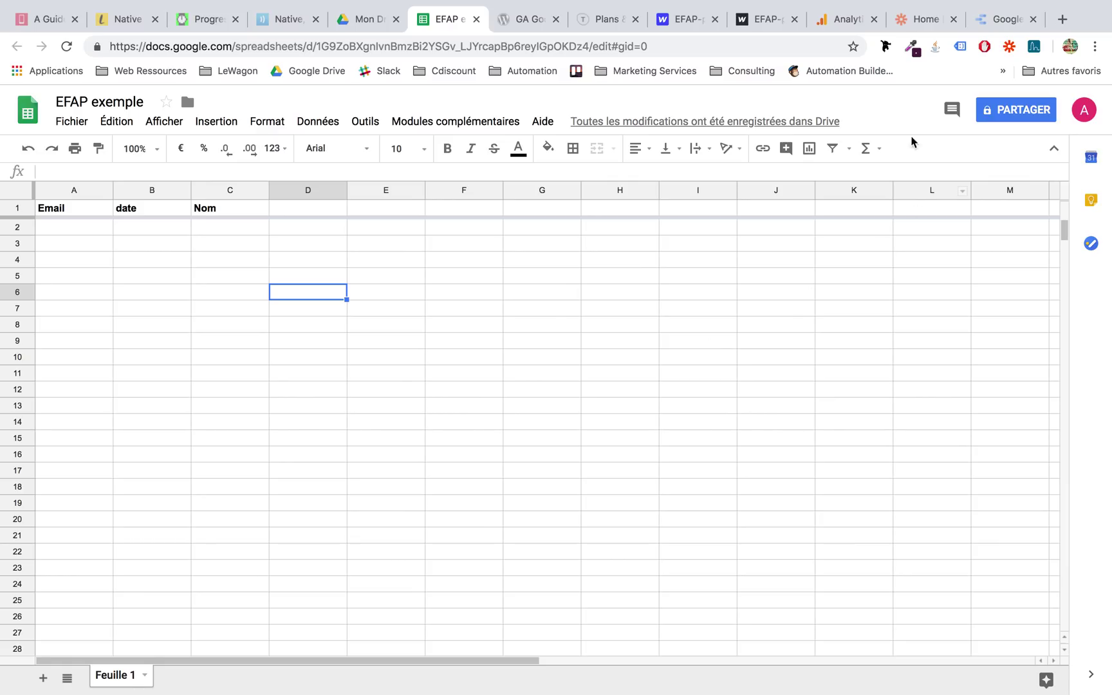
Switch to Zapier, create a new Zap and name it "Webflow inscription"
left_click(927, 20)
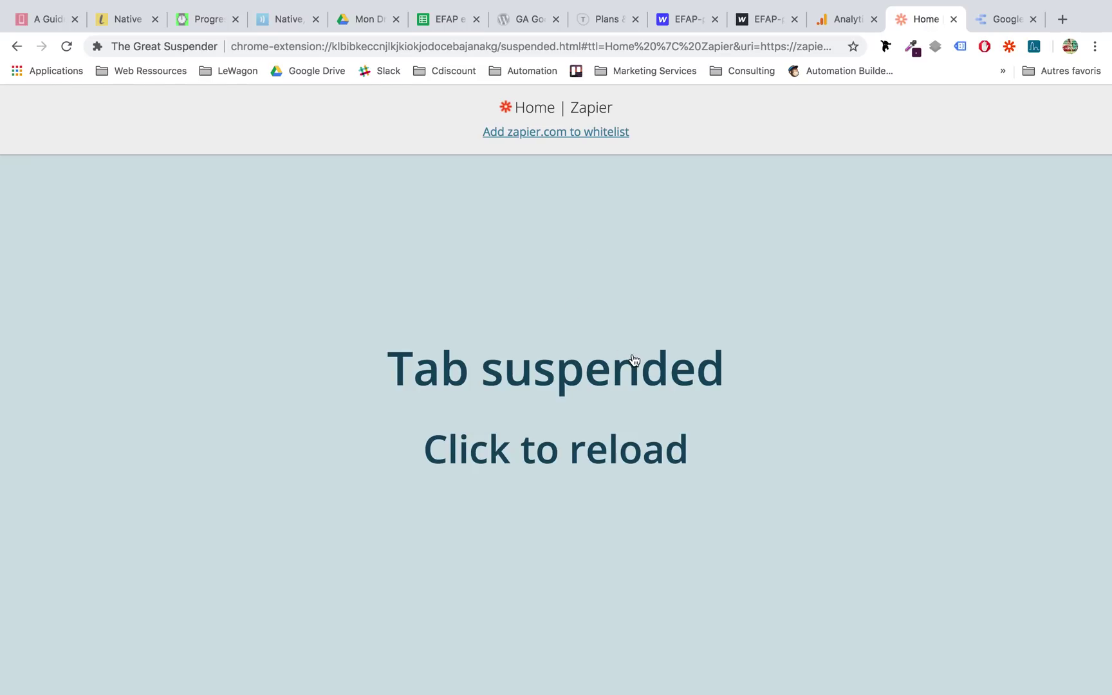
left_click(596, 518)
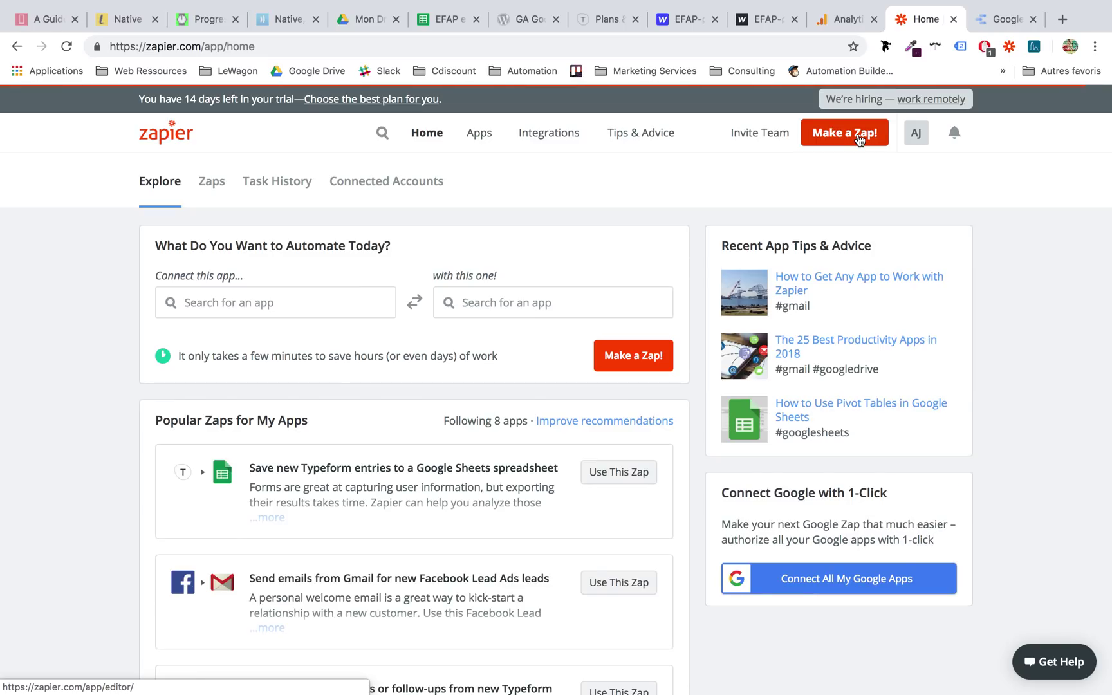
left_click(859, 135)
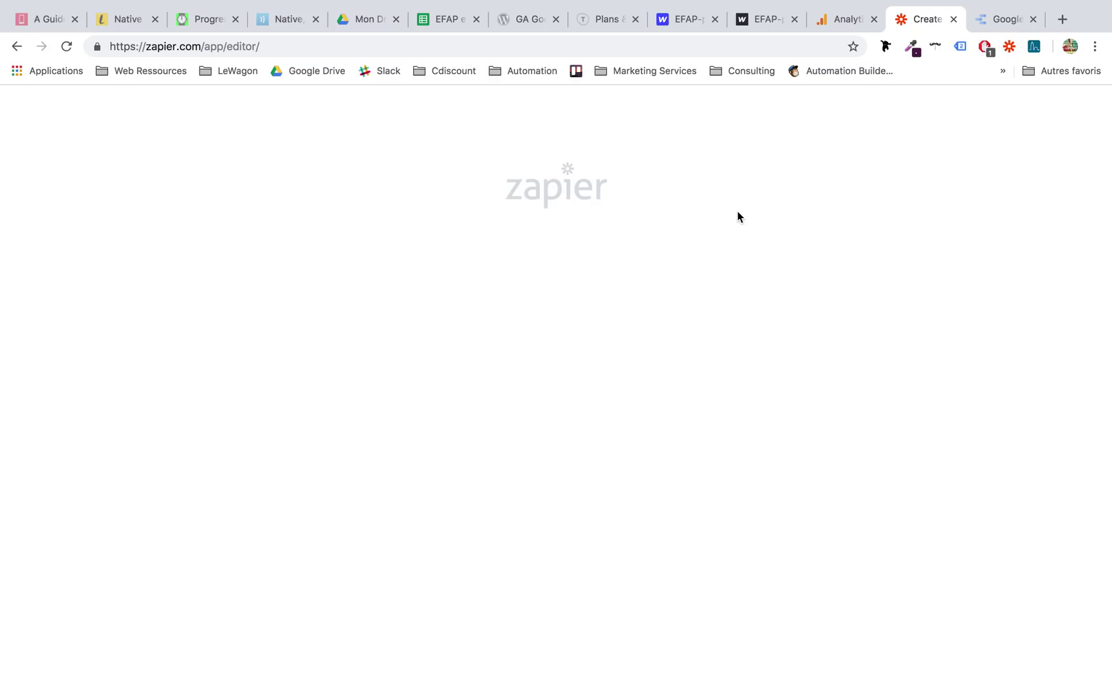
left_click(762, 40)
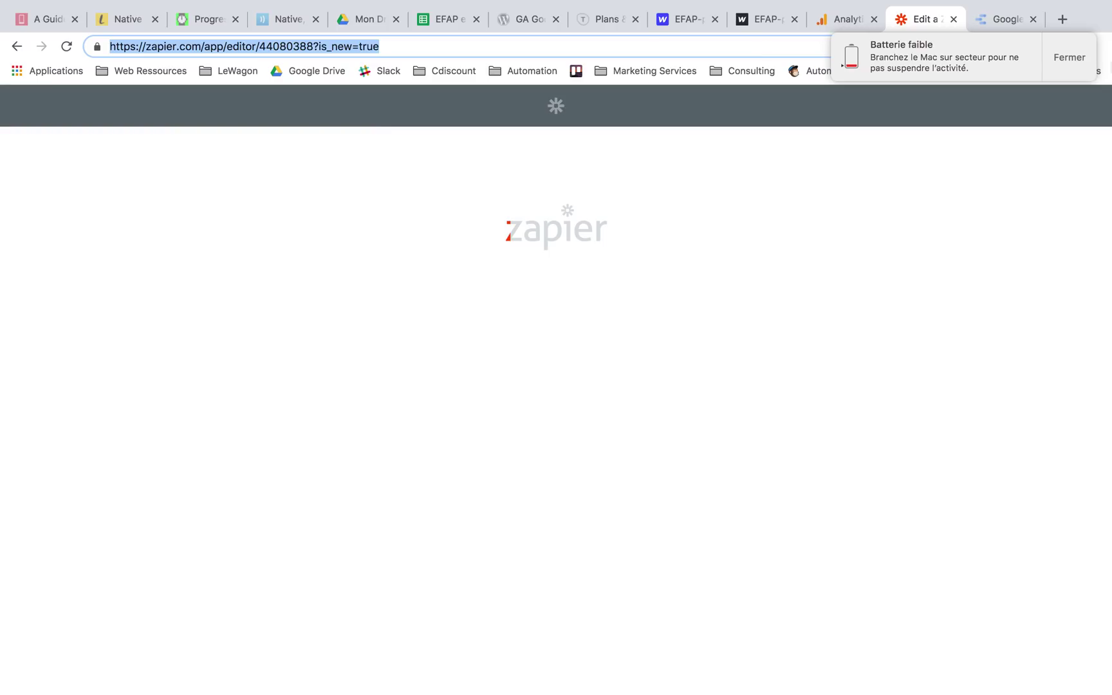
left_click(1069, 57)
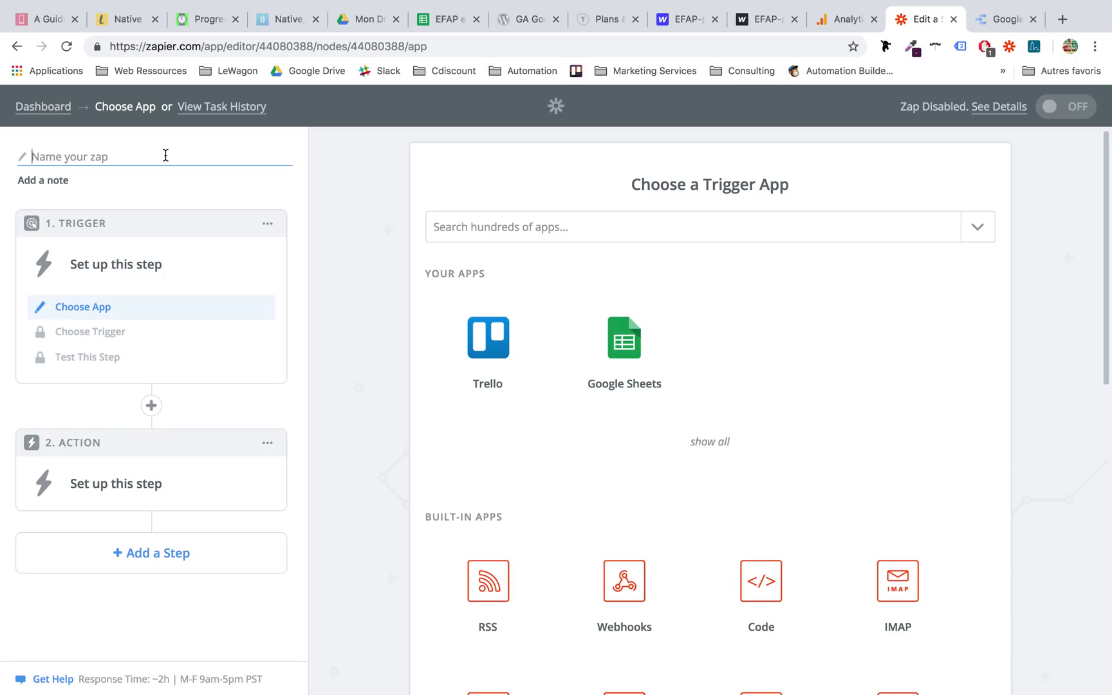
type("Webflow")
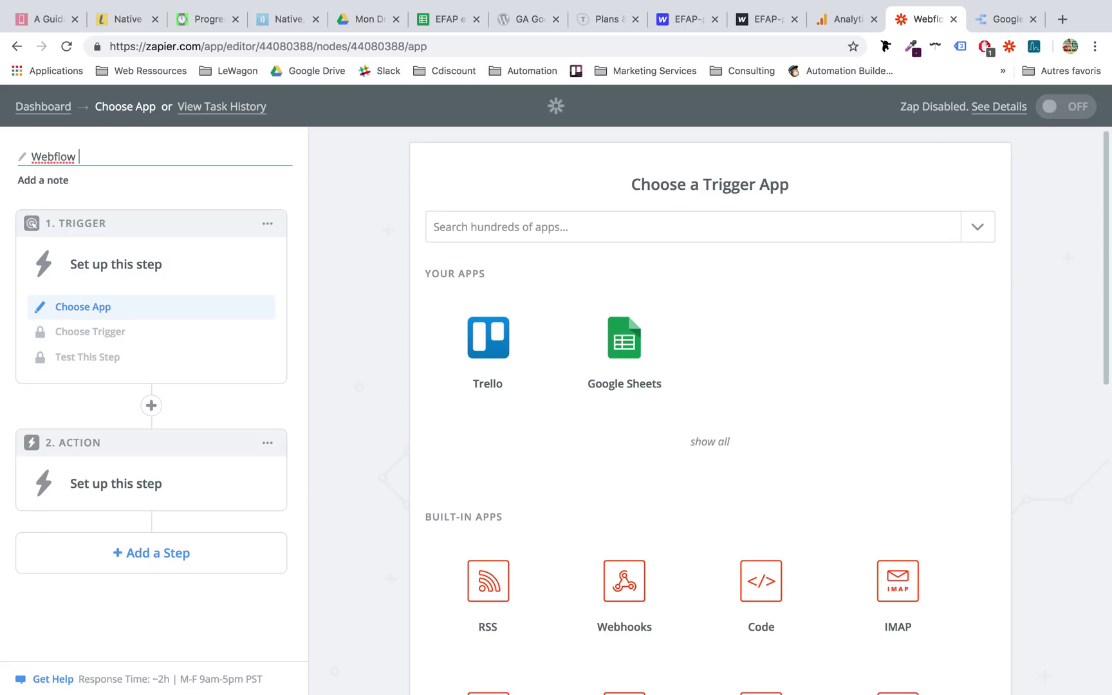
type("inscription")
key("Return")
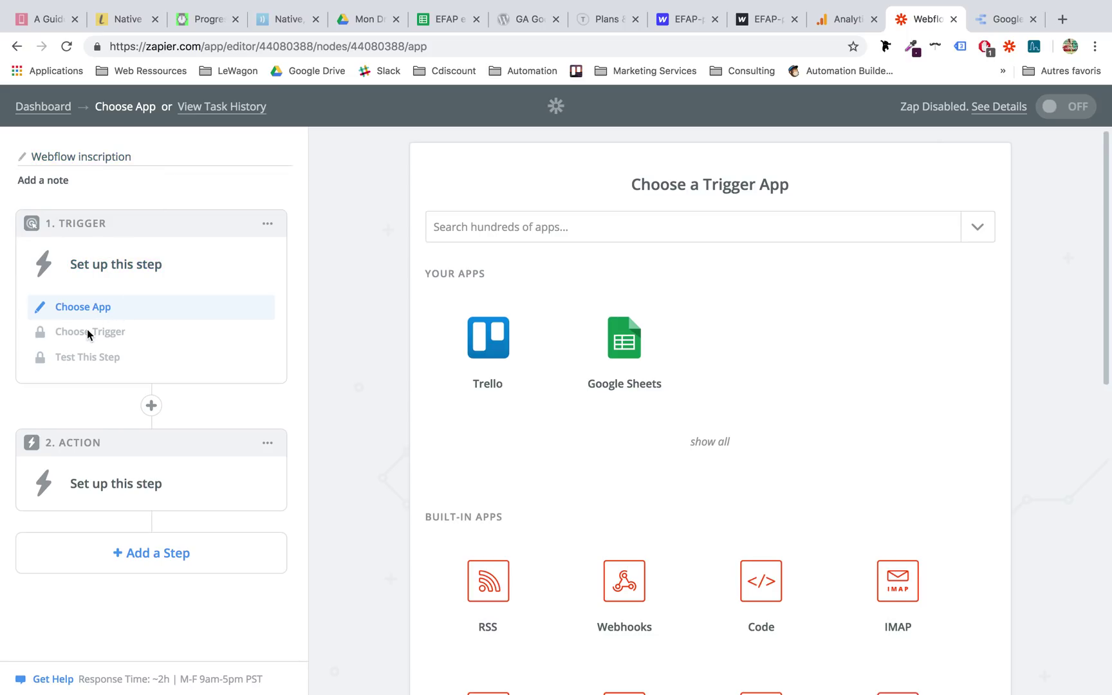
Choose Webflow as the trigger app and save Form Submission as its trigger
left_click(507, 229)
type("w")
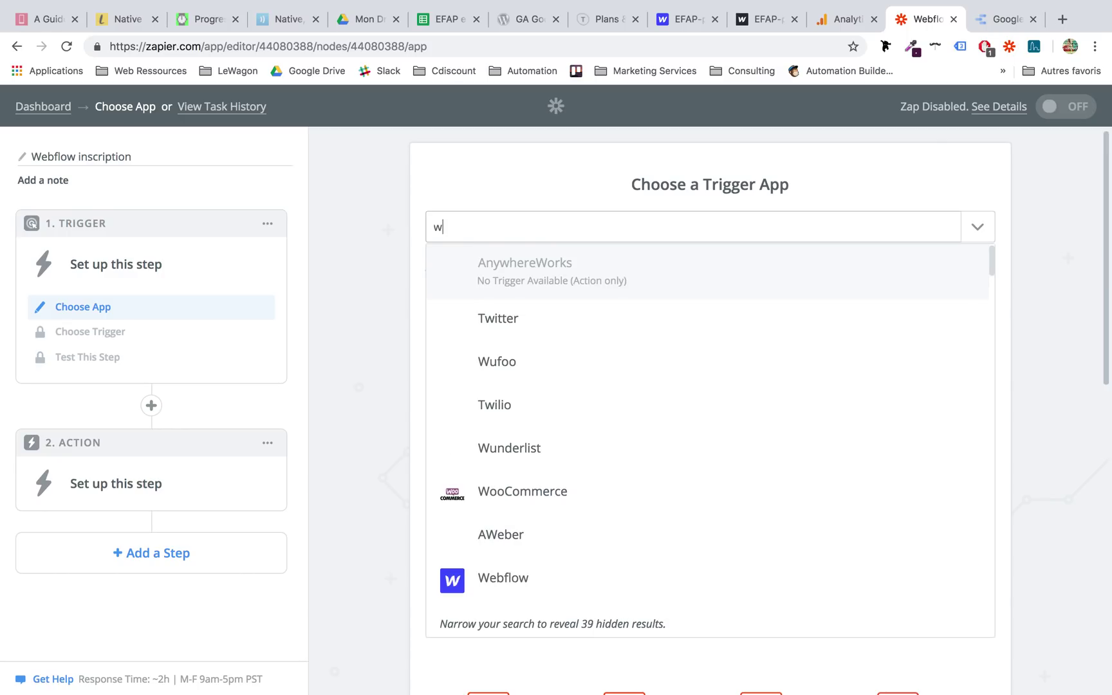
type("ebflow")
left_click(577, 261)
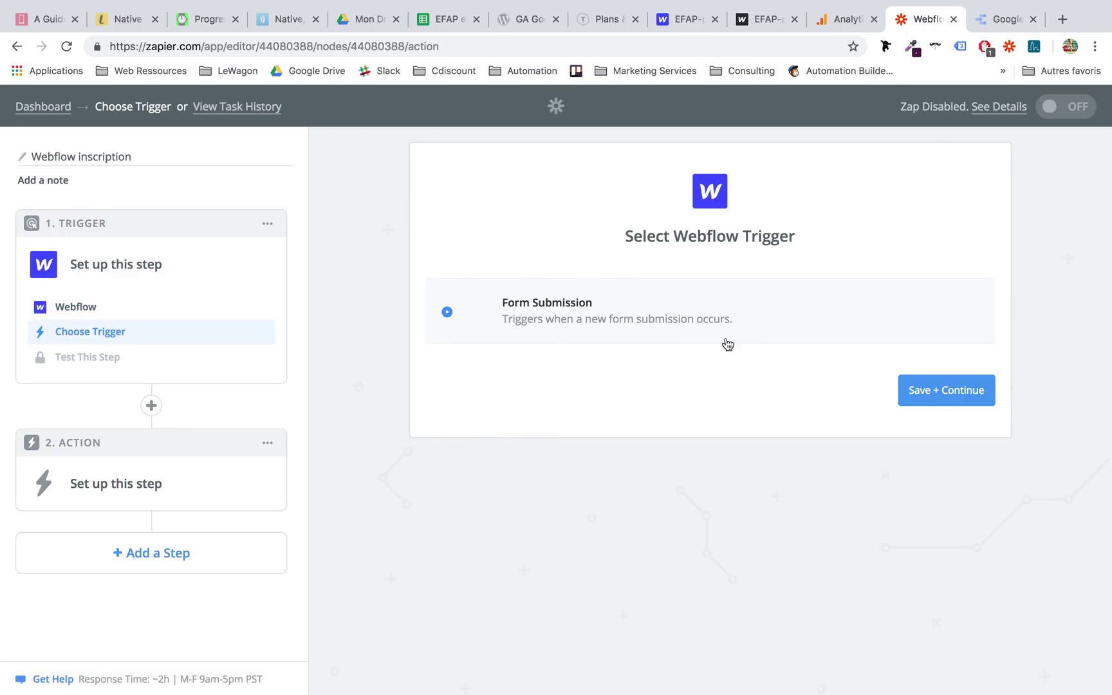
left_click(932, 389)
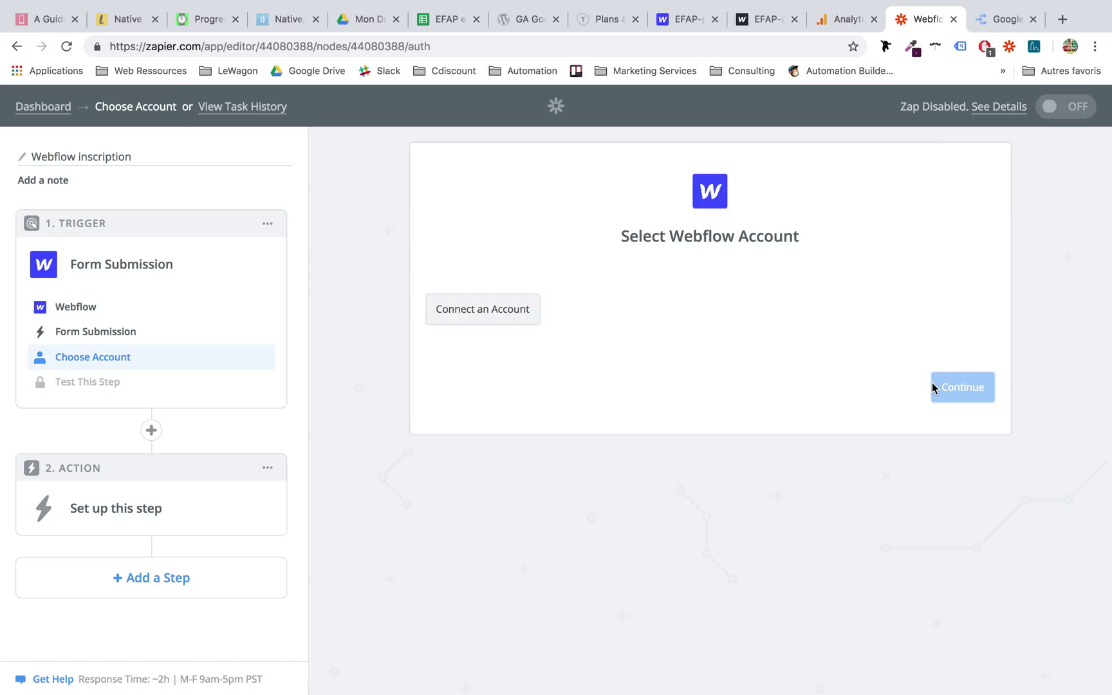
Connect a Webflow account to the trigger, authorizing Zapier for the EFAP-project site only, and save it
left_click(504, 311)
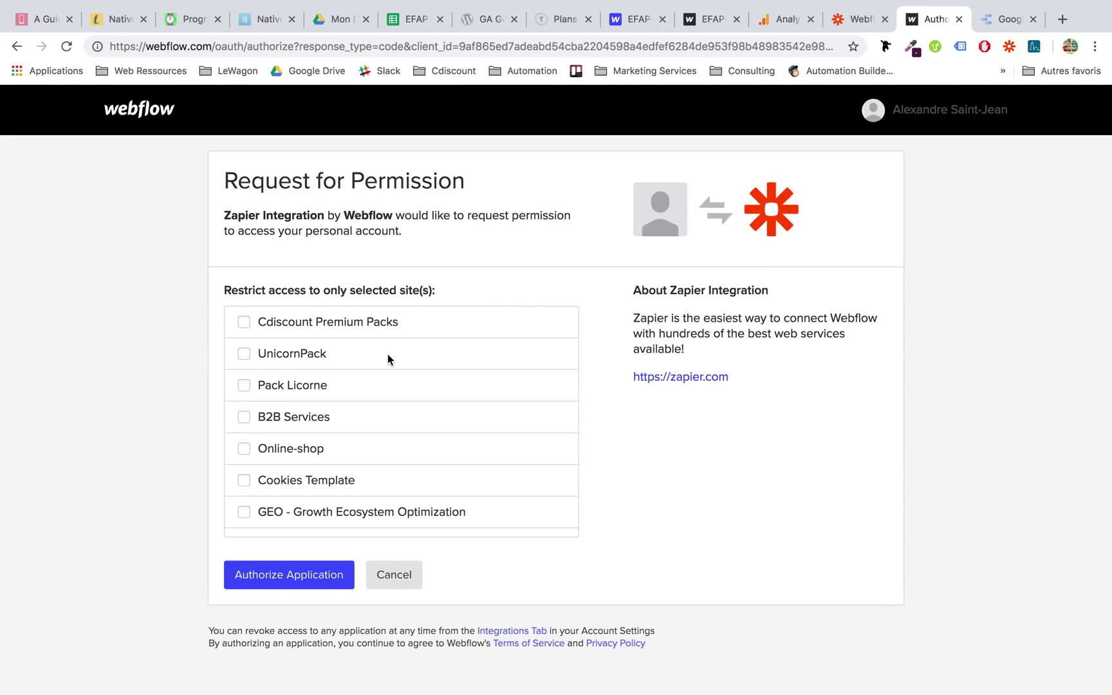
scroll(388, 353, "down", 4)
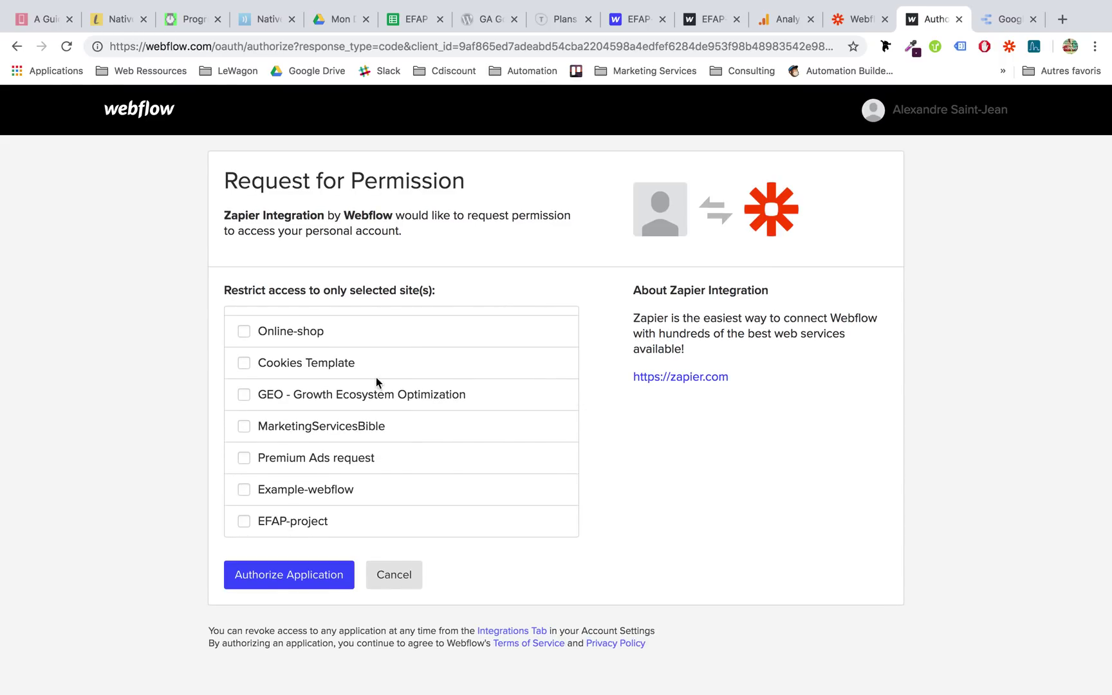
left_click(244, 521)
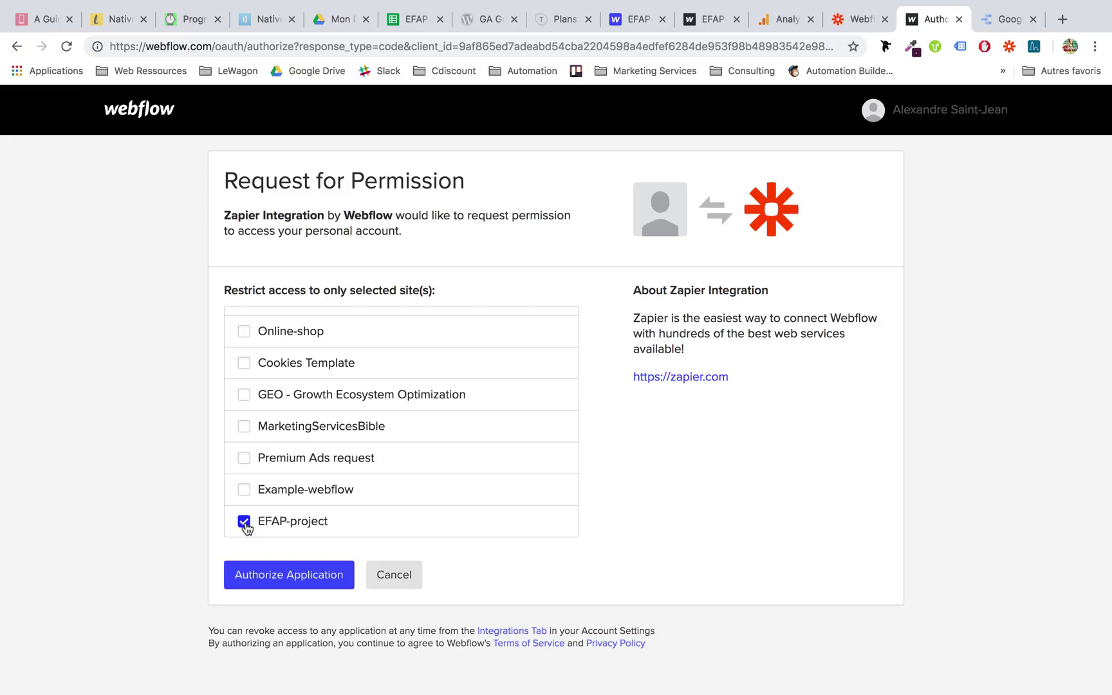
left_click(306, 581)
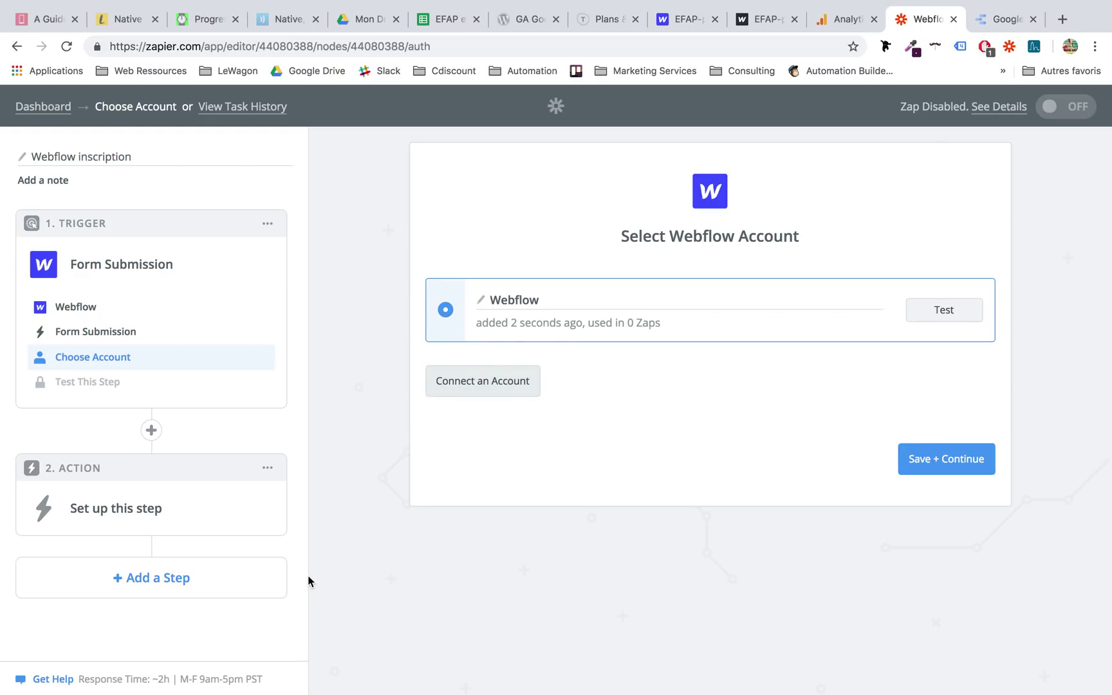
left_click(949, 455)
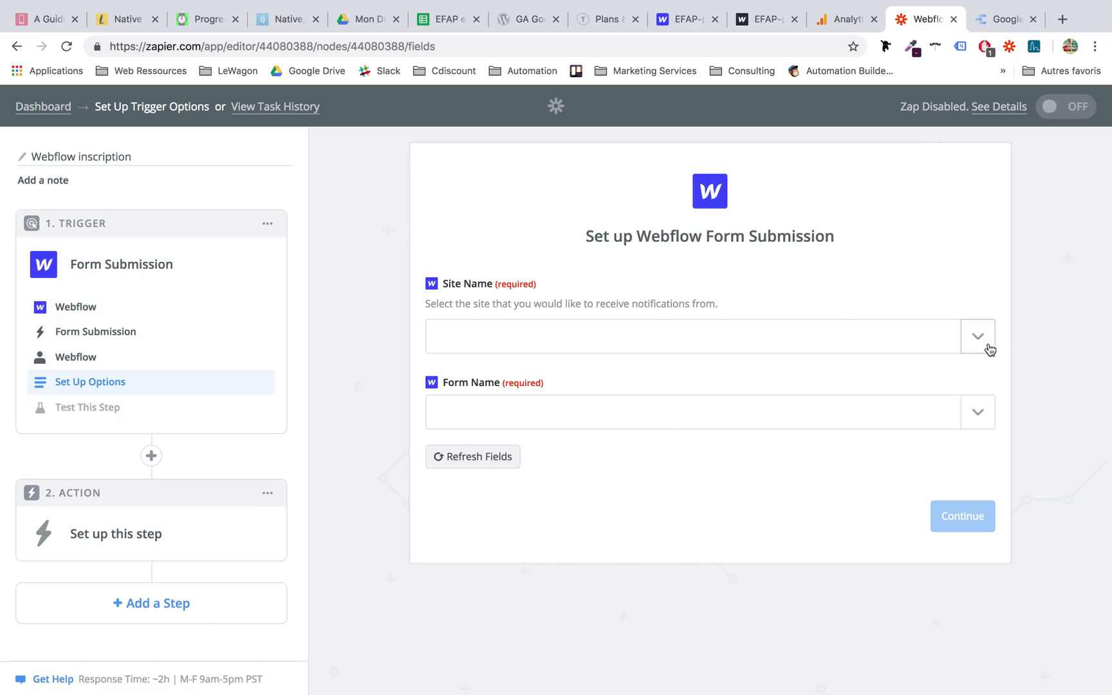
Set the trigger's site name to EFAP-project and its form name to Email Form
left_click(978, 337)
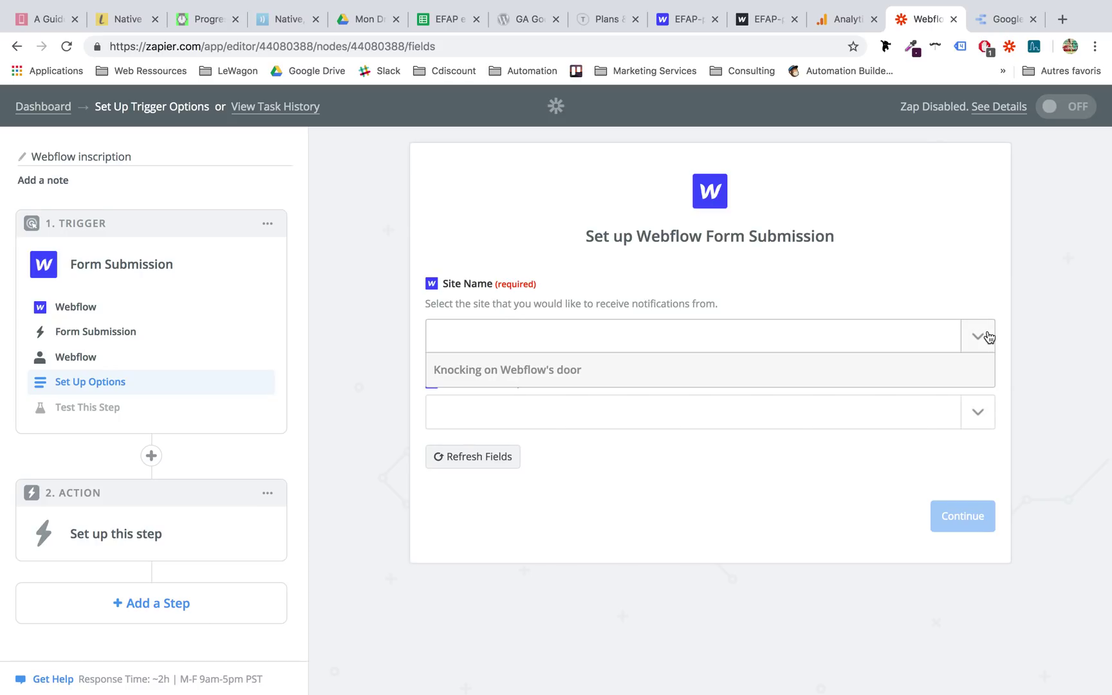
left_click(824, 400)
left_click(975, 415)
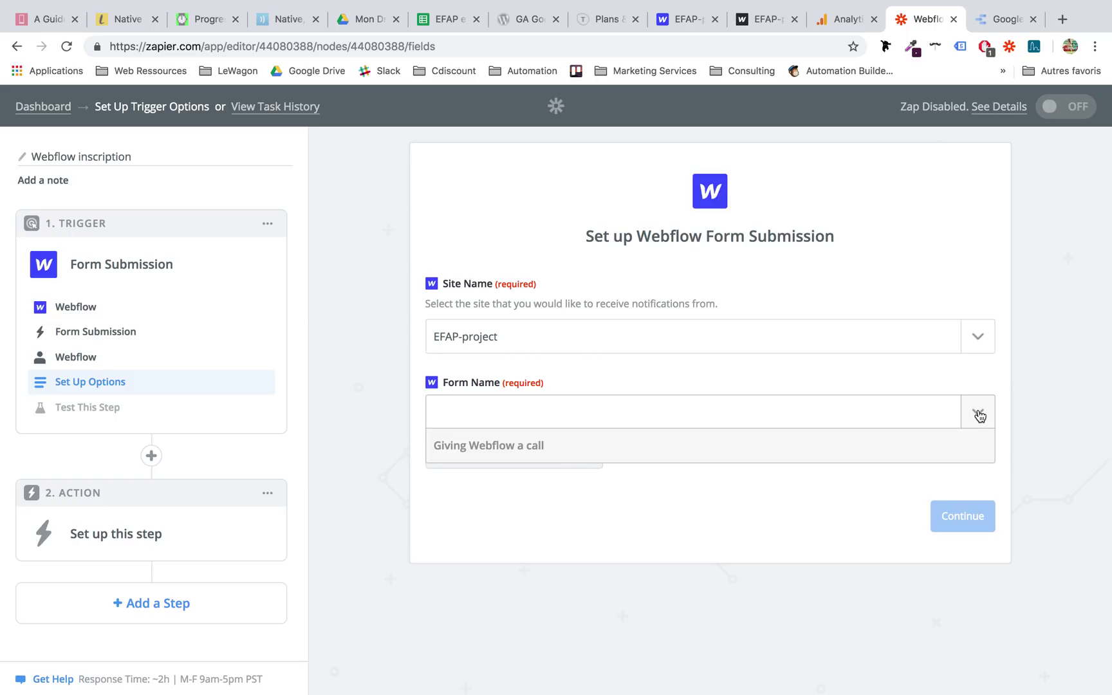
left_click(826, 476)
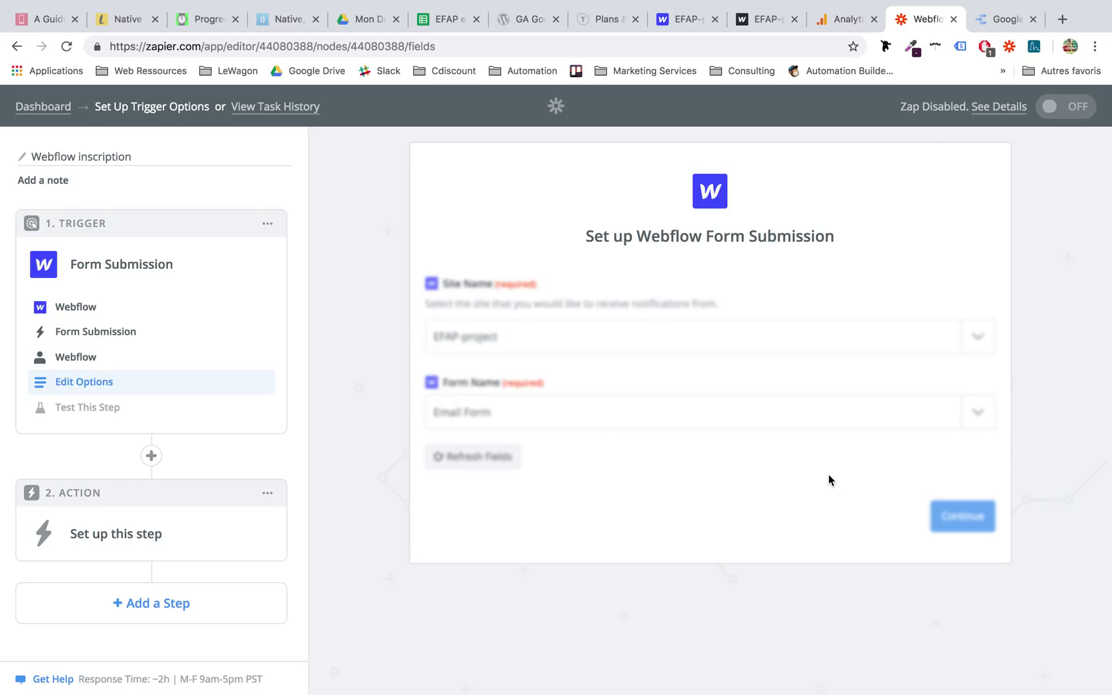
left_click(962, 518)
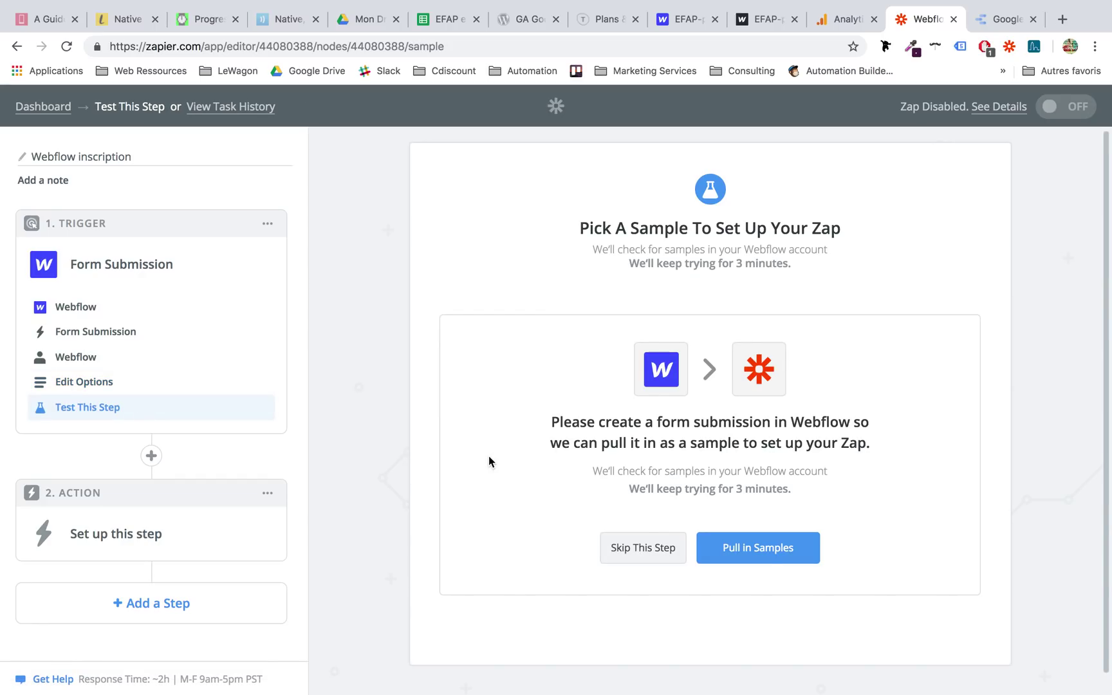
Pull in the Webflow samples, expand Form Submission A to check its data, and continue with it
left_click(745, 551)
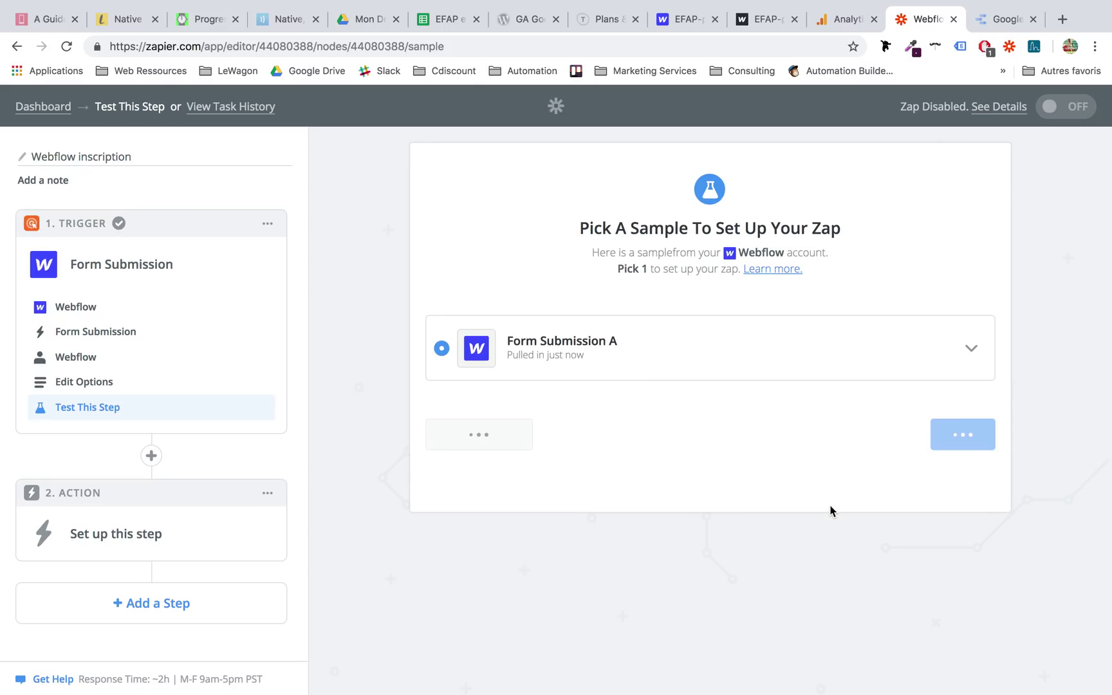
left_click(970, 348)
scroll(832, 486, "down", 2)
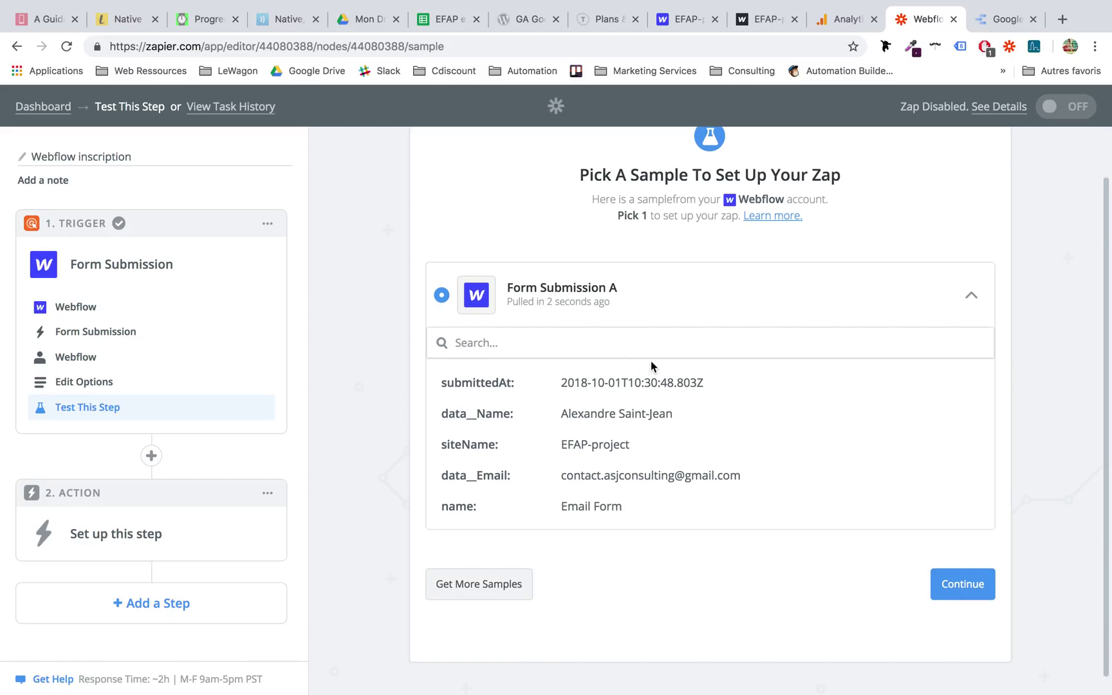
left_click(937, 589)
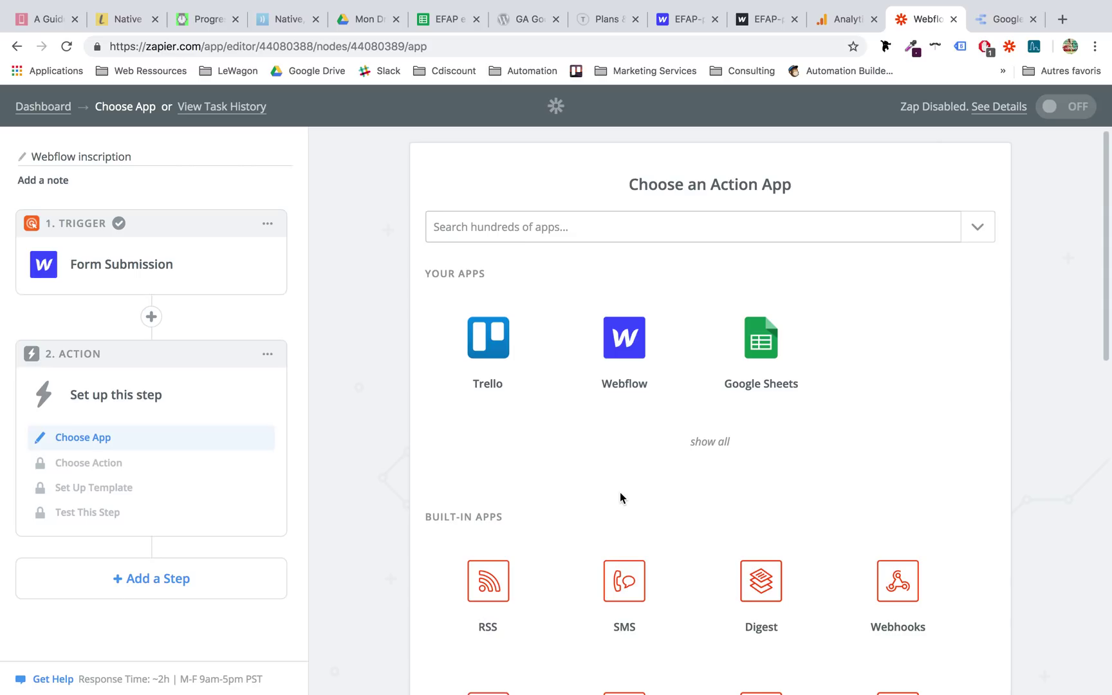
Choose Google Sheets as the action app and save Create Spreadsheet Row as its action
left_click(749, 349)
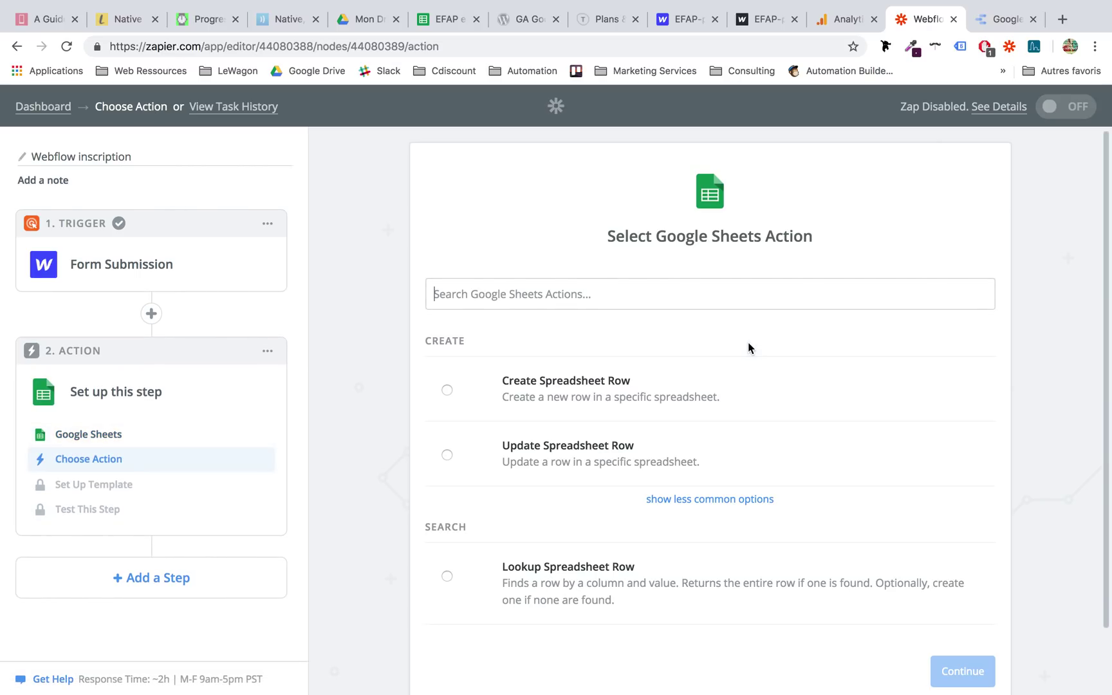
left_click(637, 386)
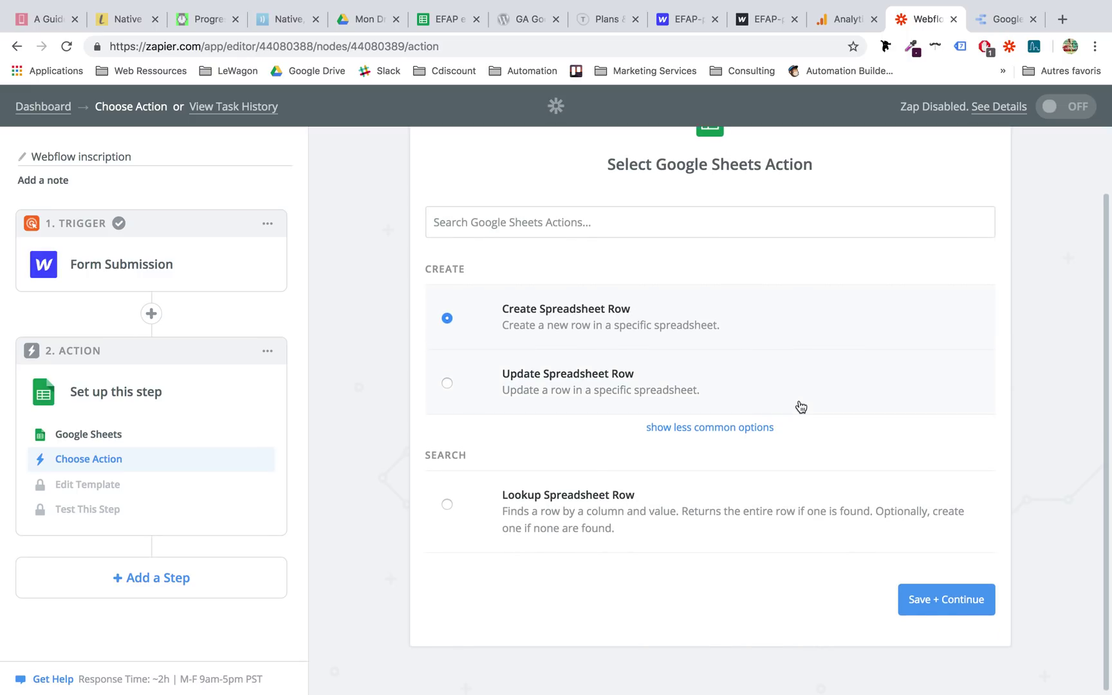
left_click(917, 599)
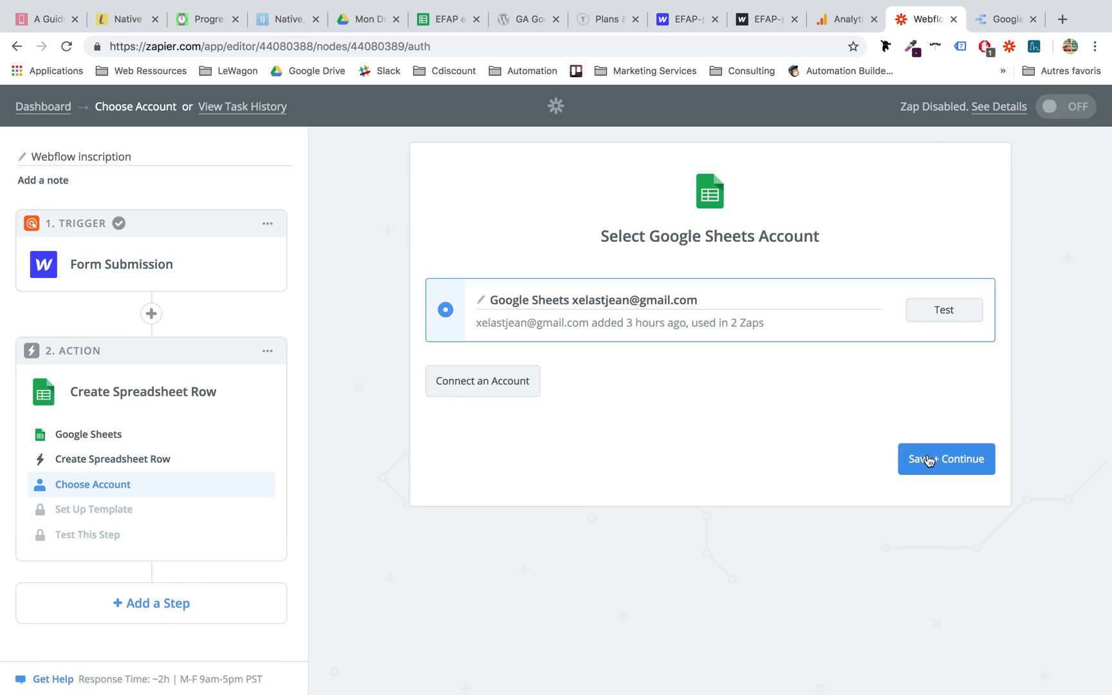
Connect a different Google account to the Google Sheets action, authorizing Zapier's access, and save it as the selected account
left_click(926, 459)
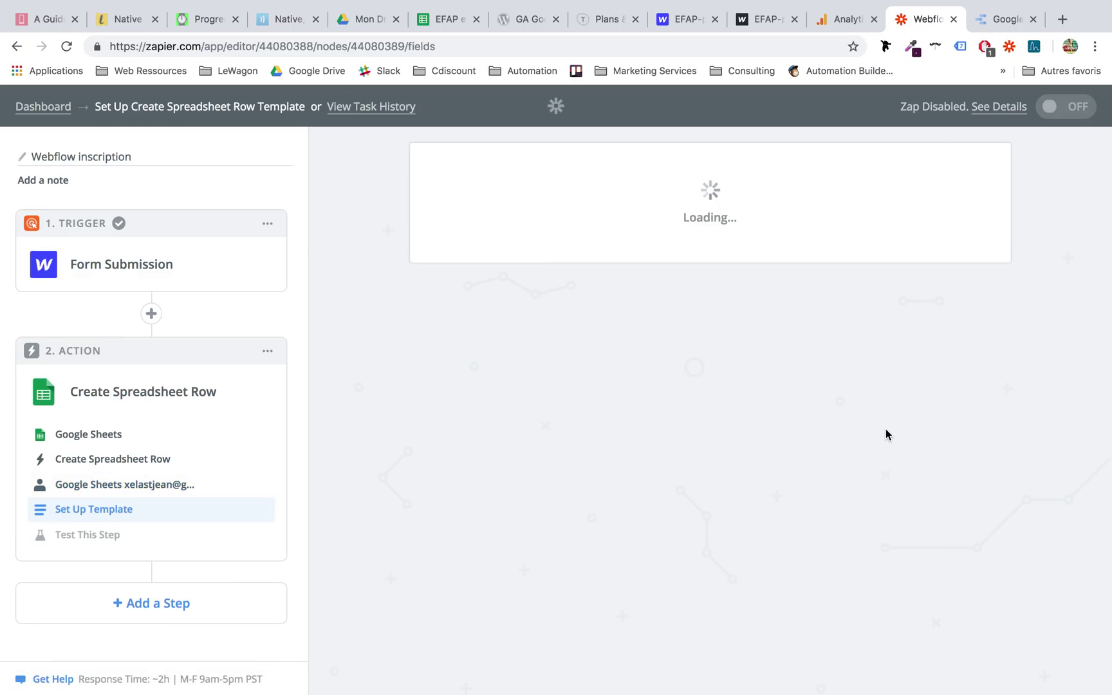
left_click(166, 485)
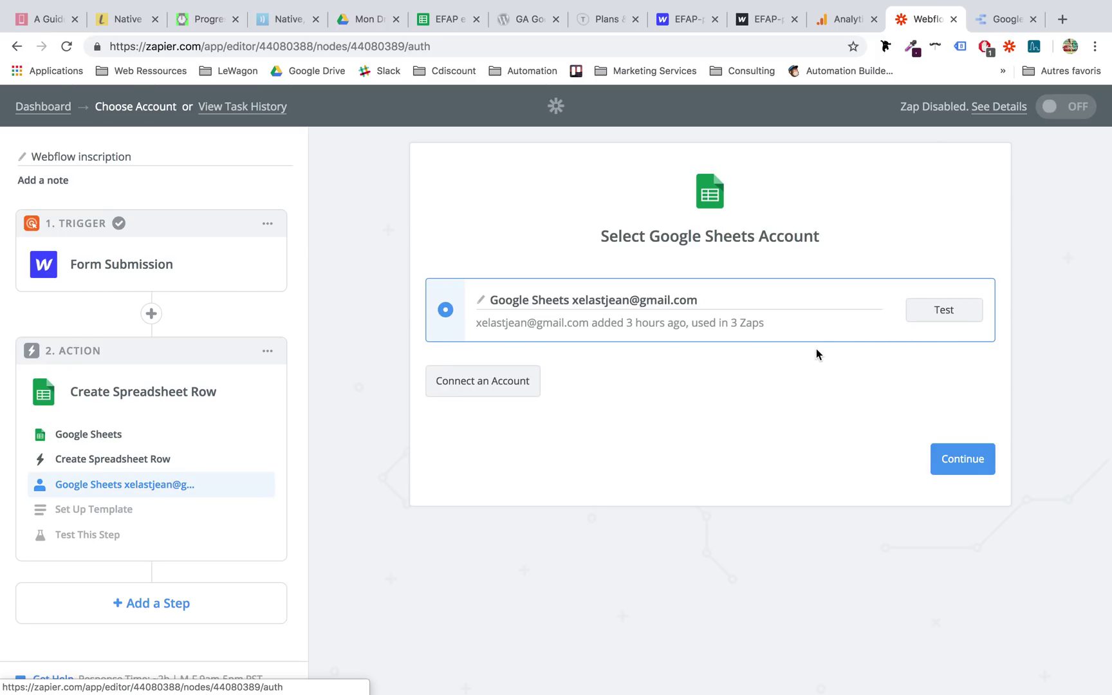
left_click(481, 385)
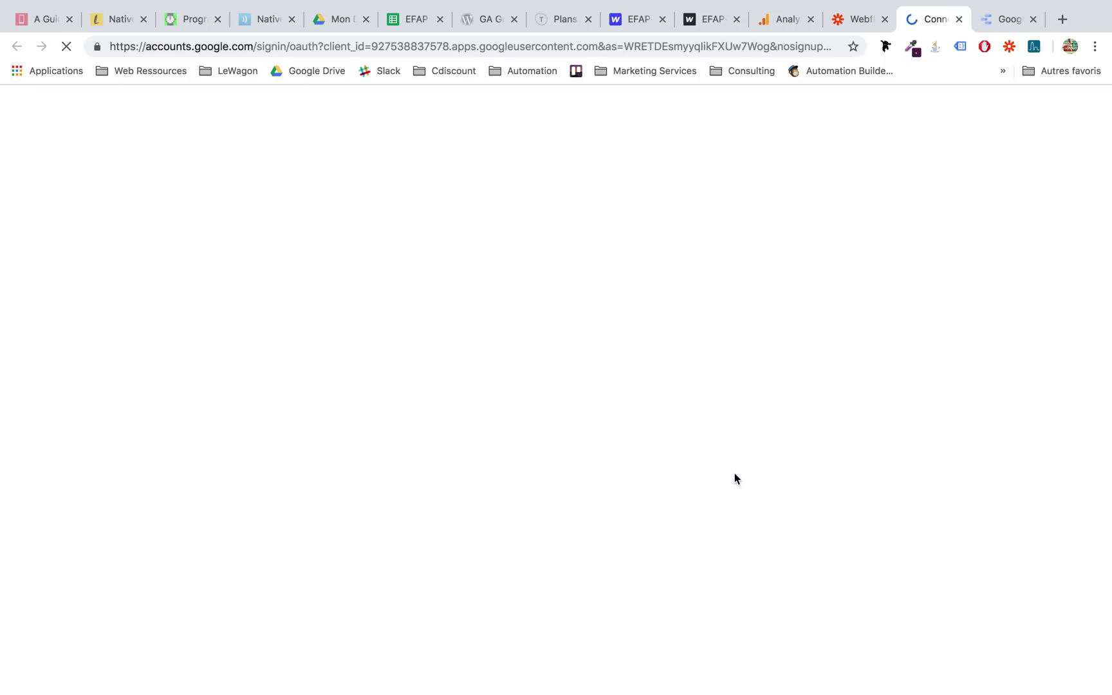
scroll(536, 385, "down", 2)
scroll(536, 385, "down", 3)
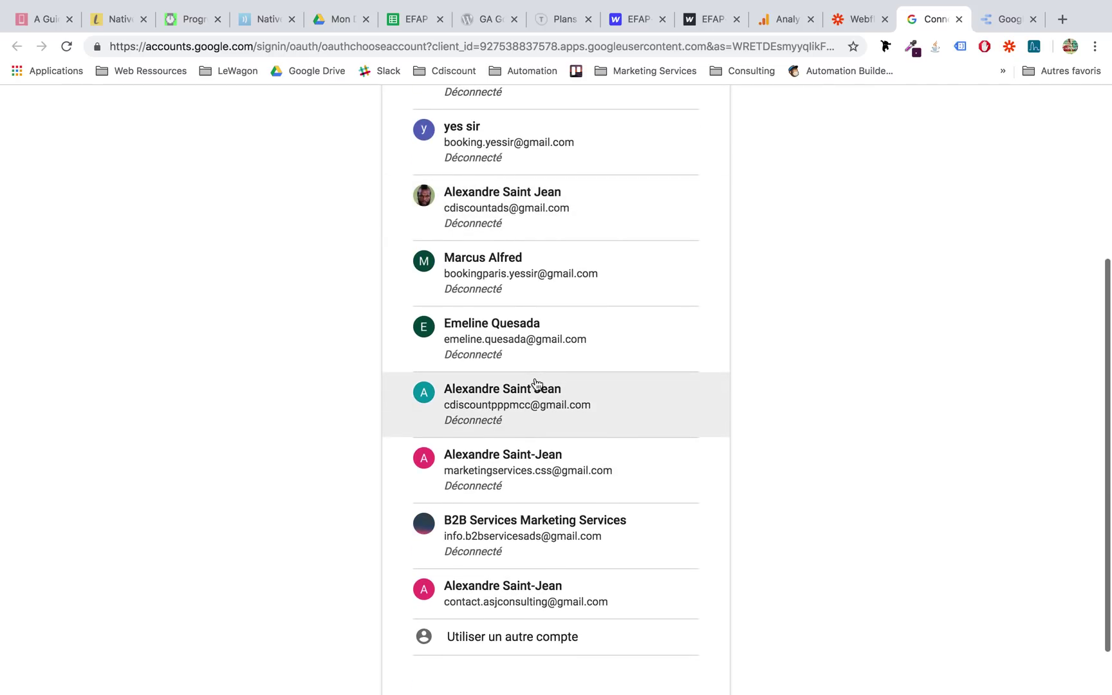
left_click(551, 588)
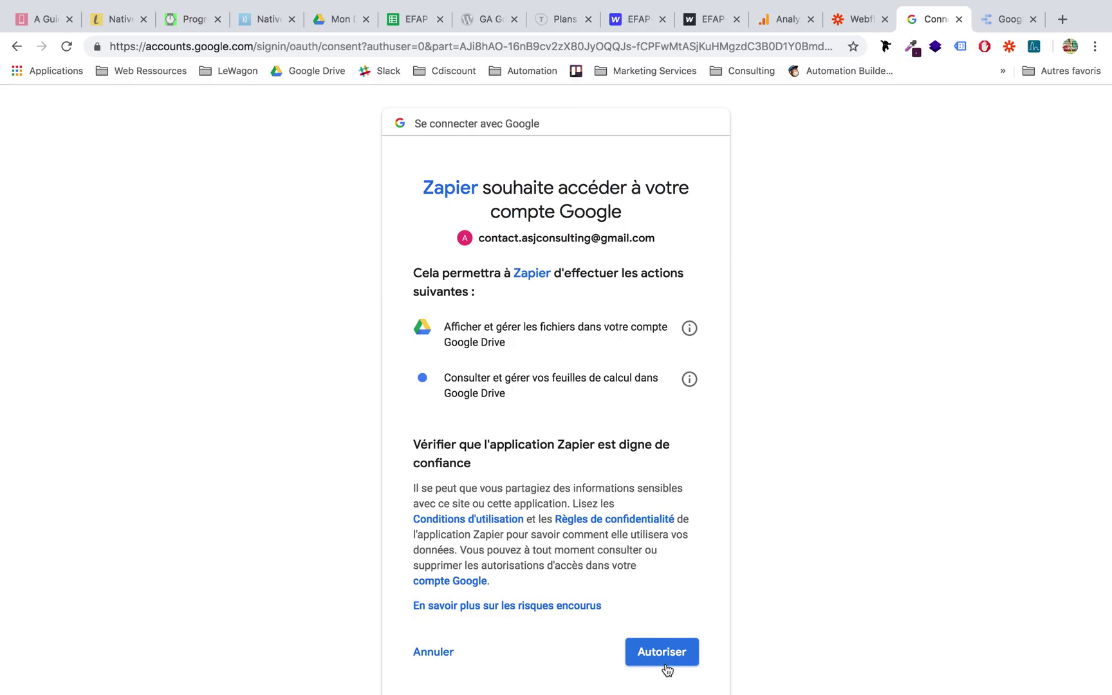
left_click(666, 659)
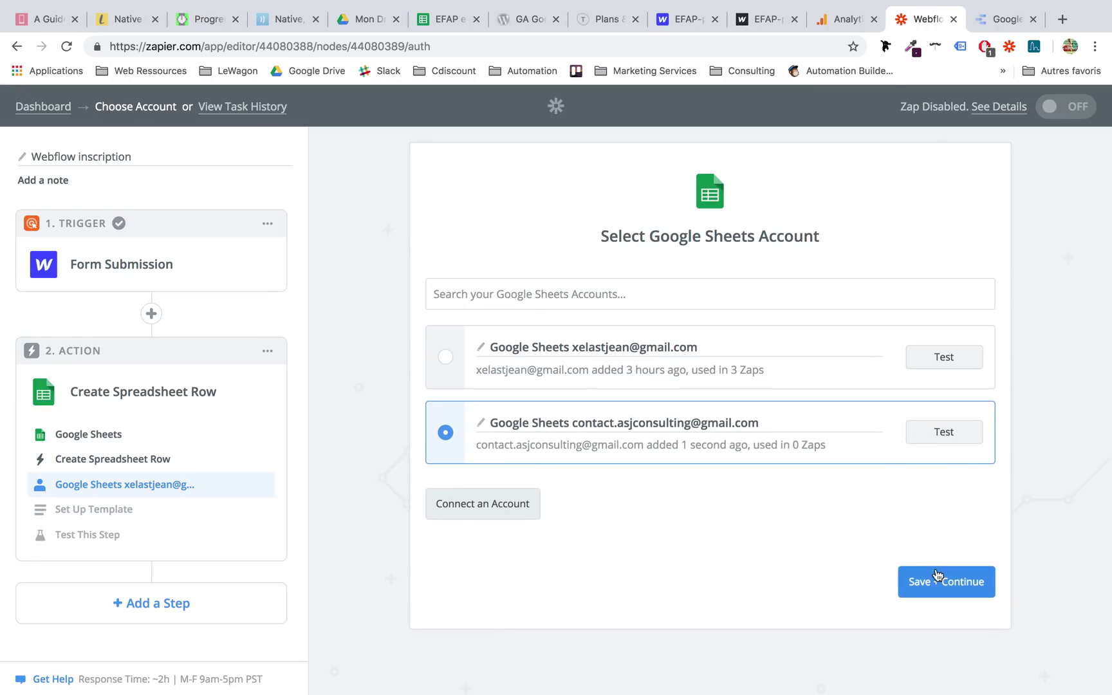
left_click(945, 582)
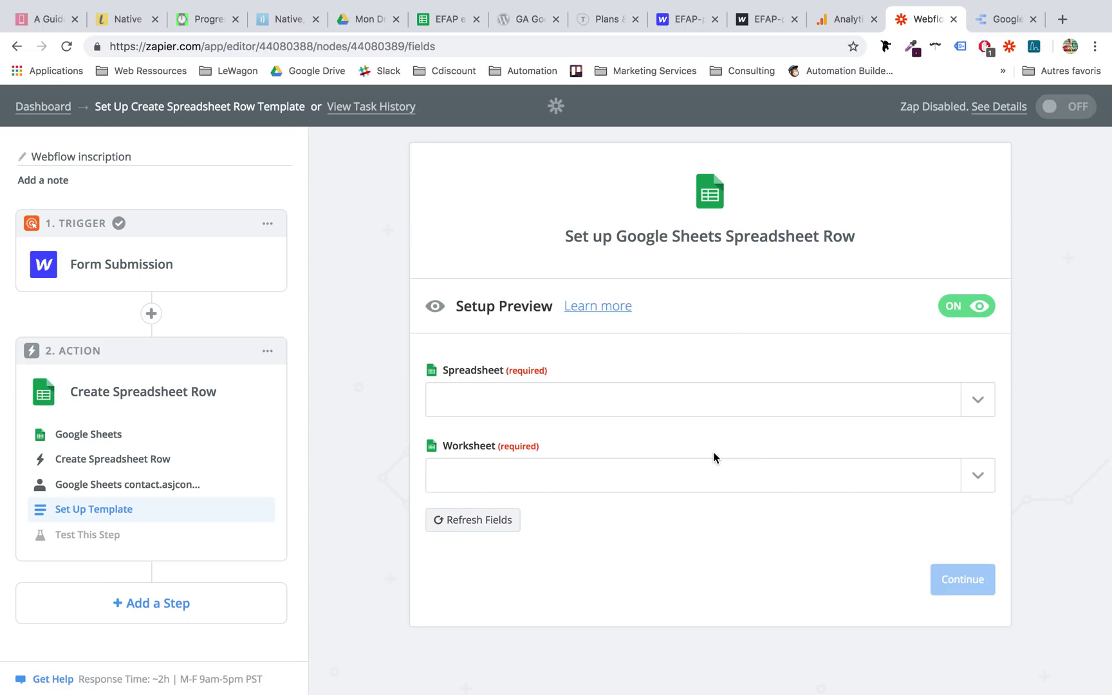
Set the action's spreadsheet to EFAP exemple and its worksheet to Feuille 1
left_click(973, 399)
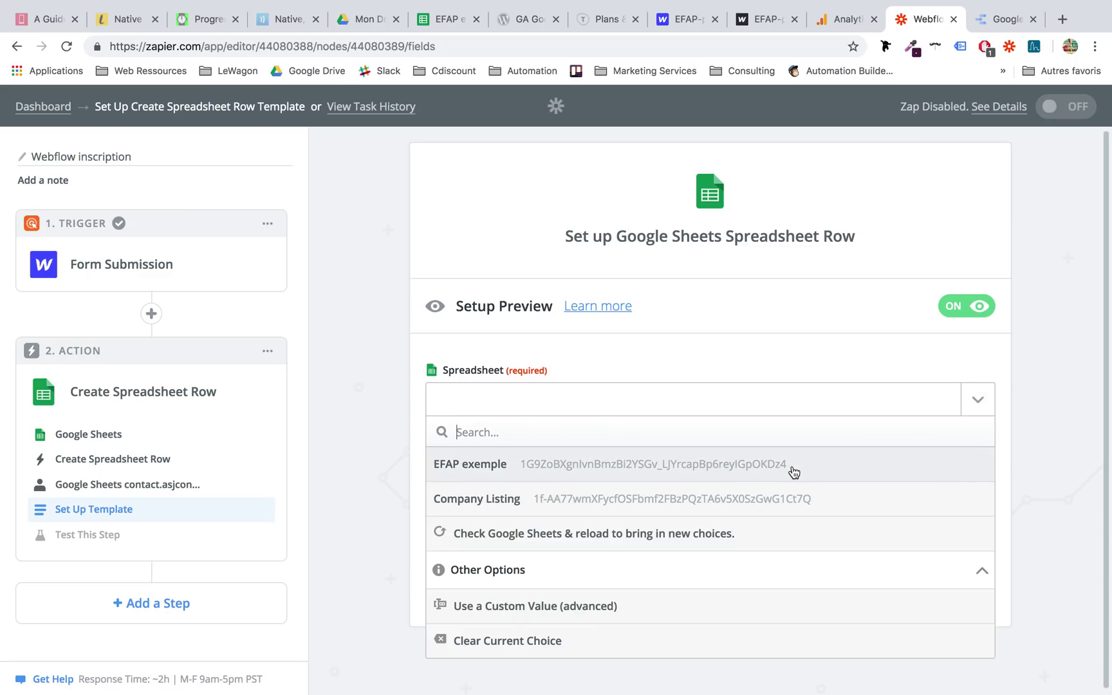
left_click(793, 471)
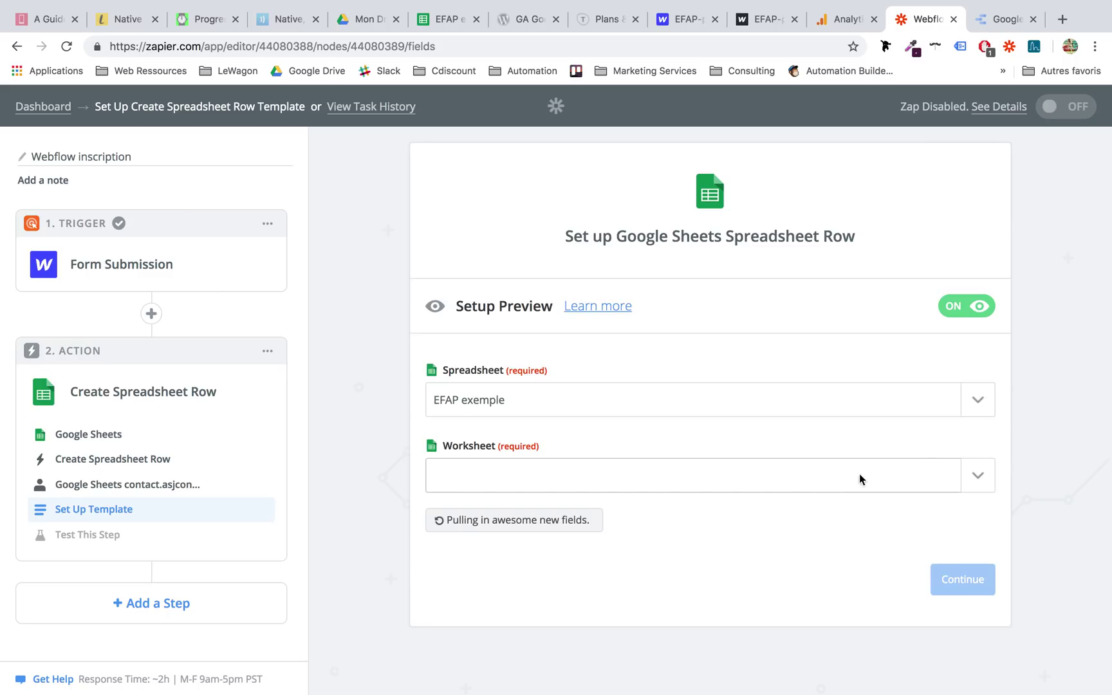
left_click(977, 479)
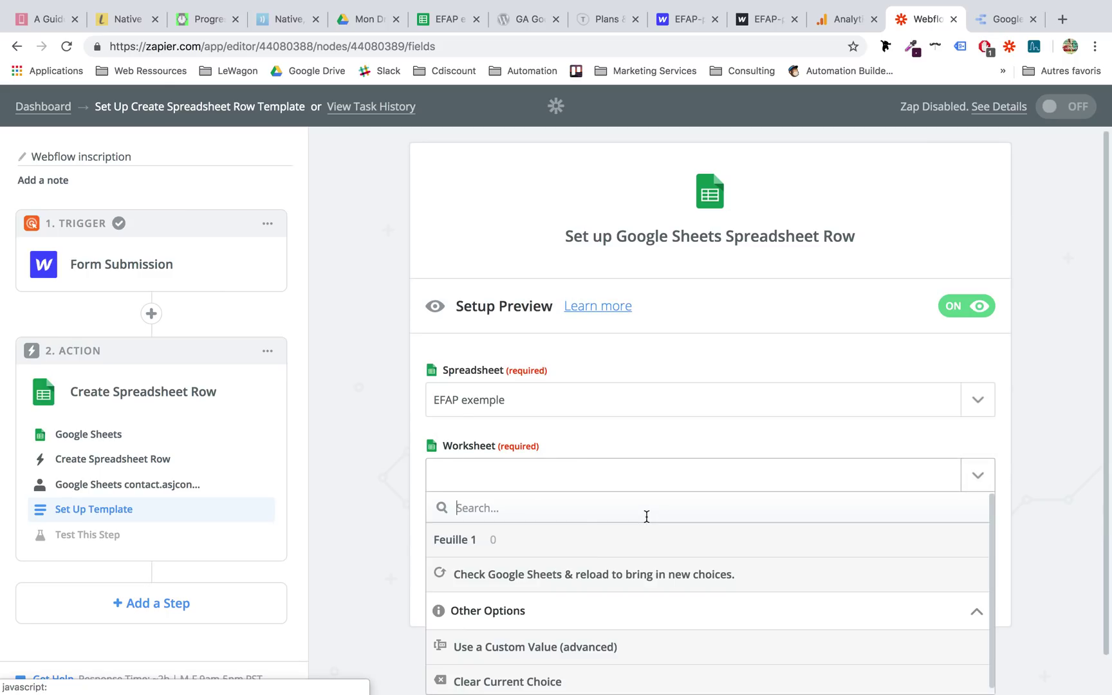
left_click(616, 543)
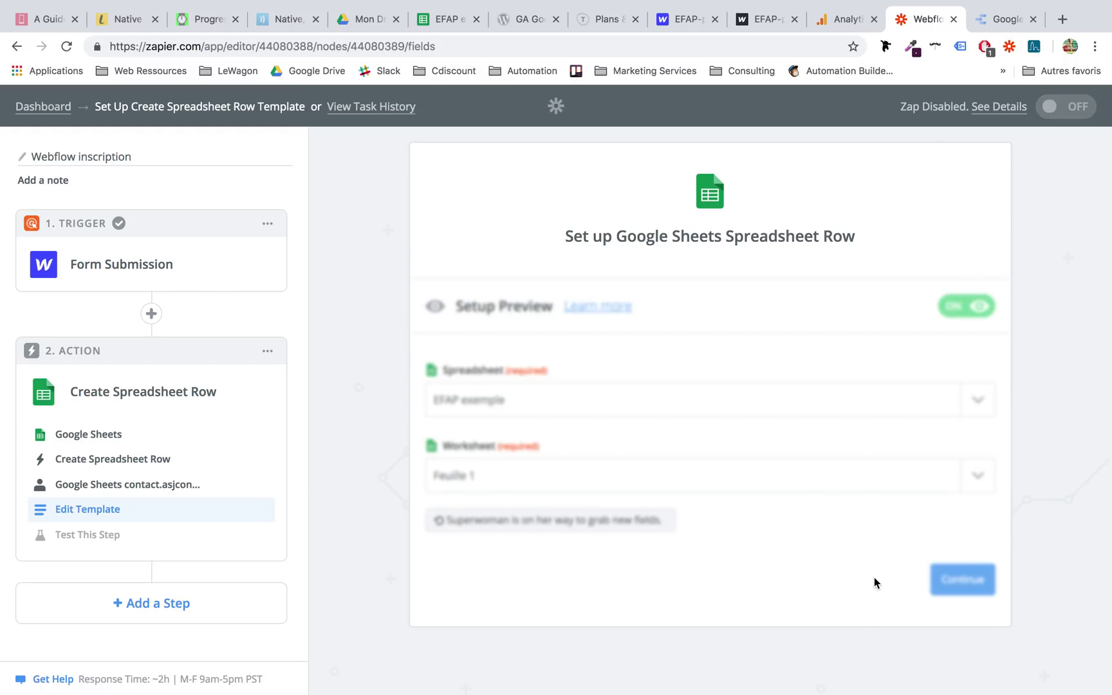
Map the Email column to Data Email, date to Submitted At and Nom to Data Name, and continue to the test
scroll(879, 561, "down", 5)
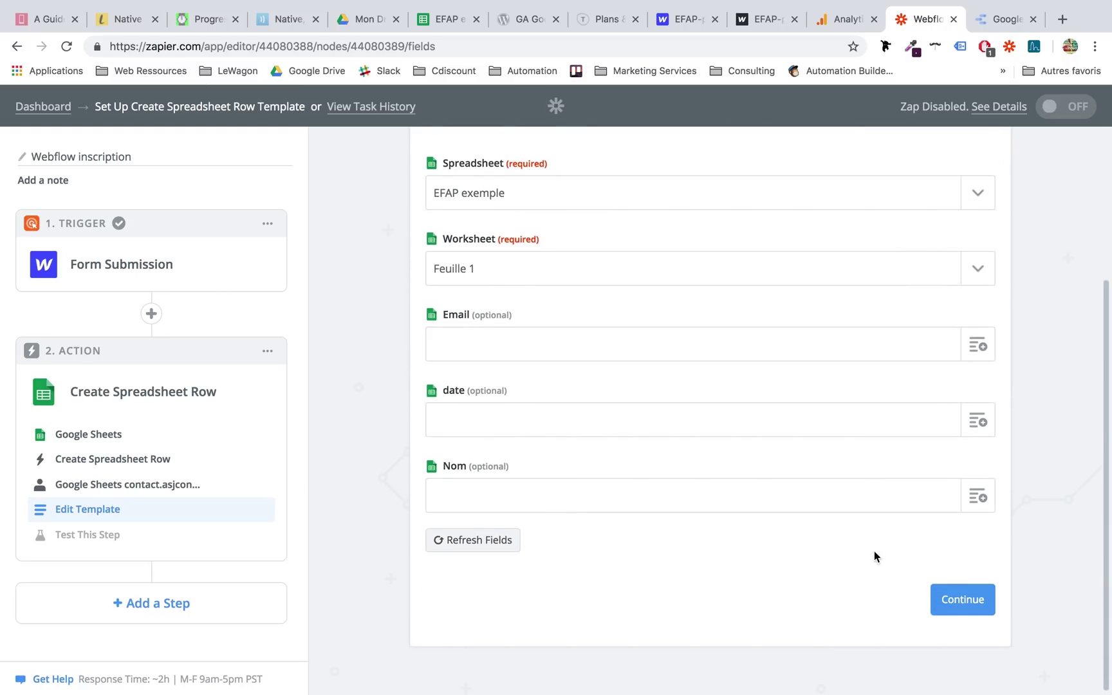
left_click(978, 346)
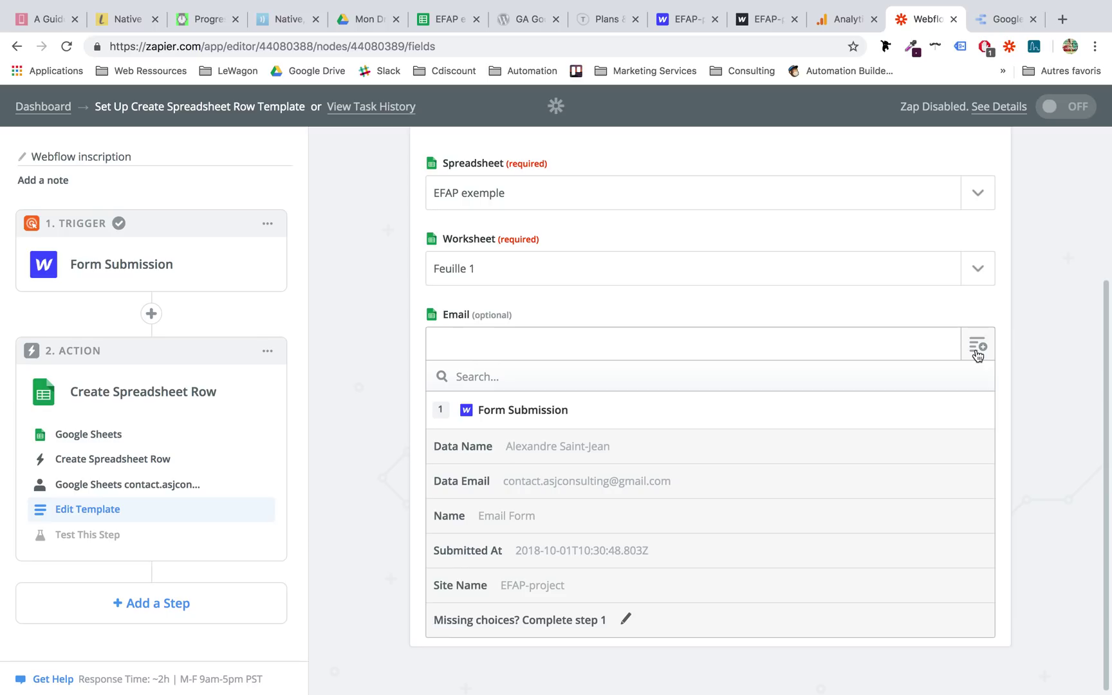
left_click(781, 483)
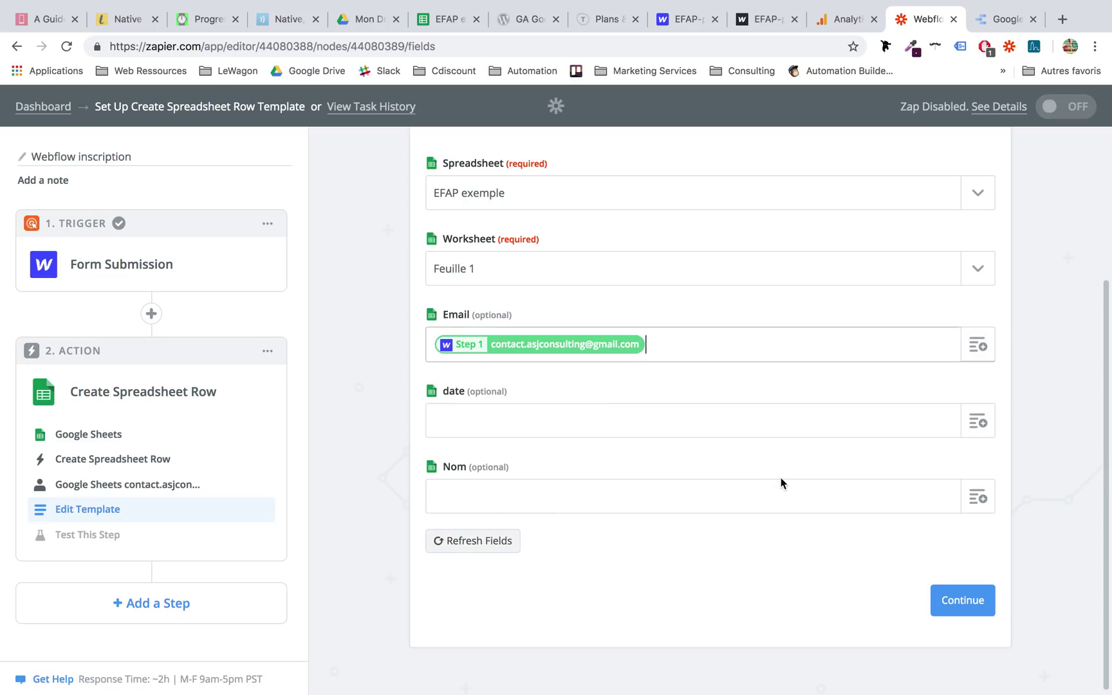
left_click(969, 423)
scroll(720, 611, "down", 1)
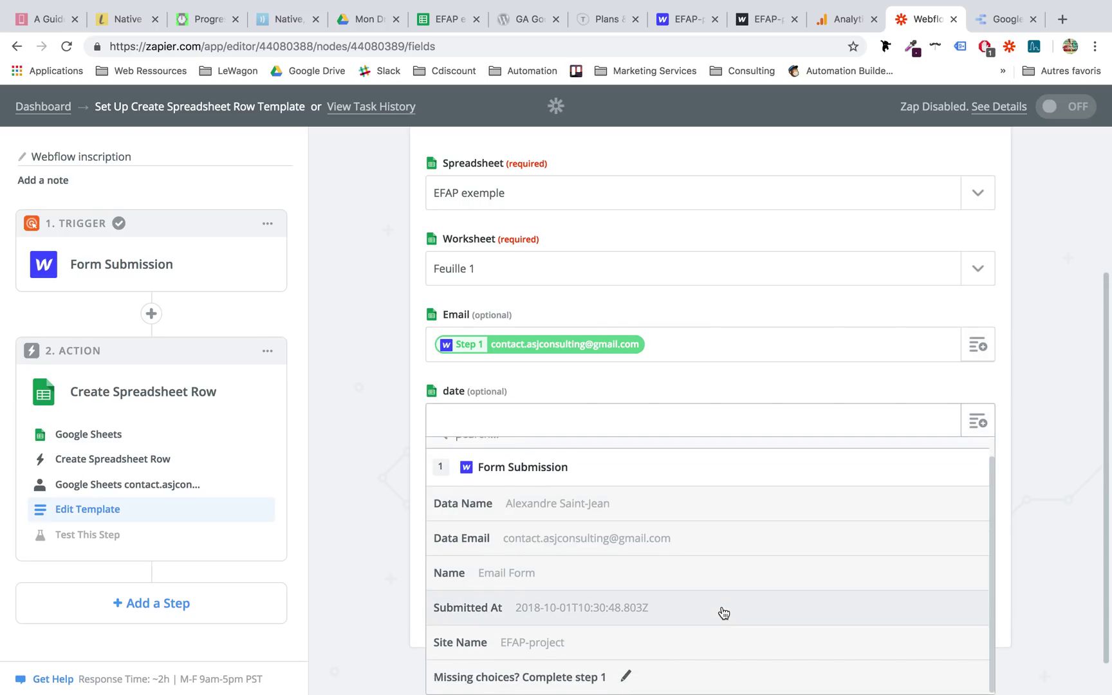
left_click(723, 609)
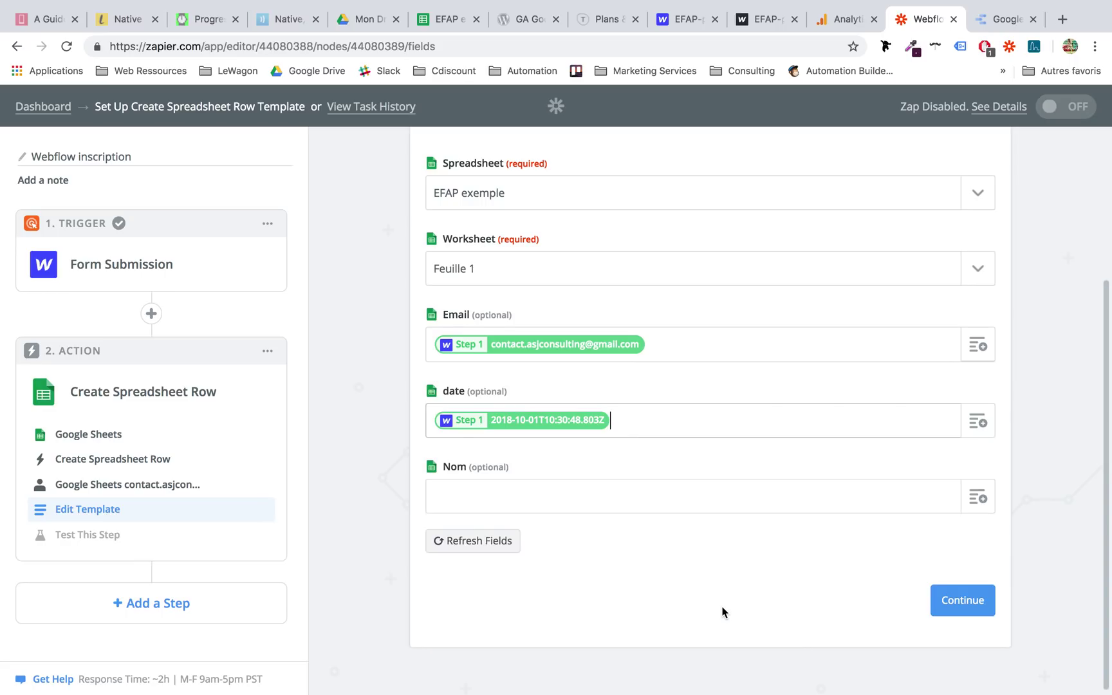
left_click(978, 497)
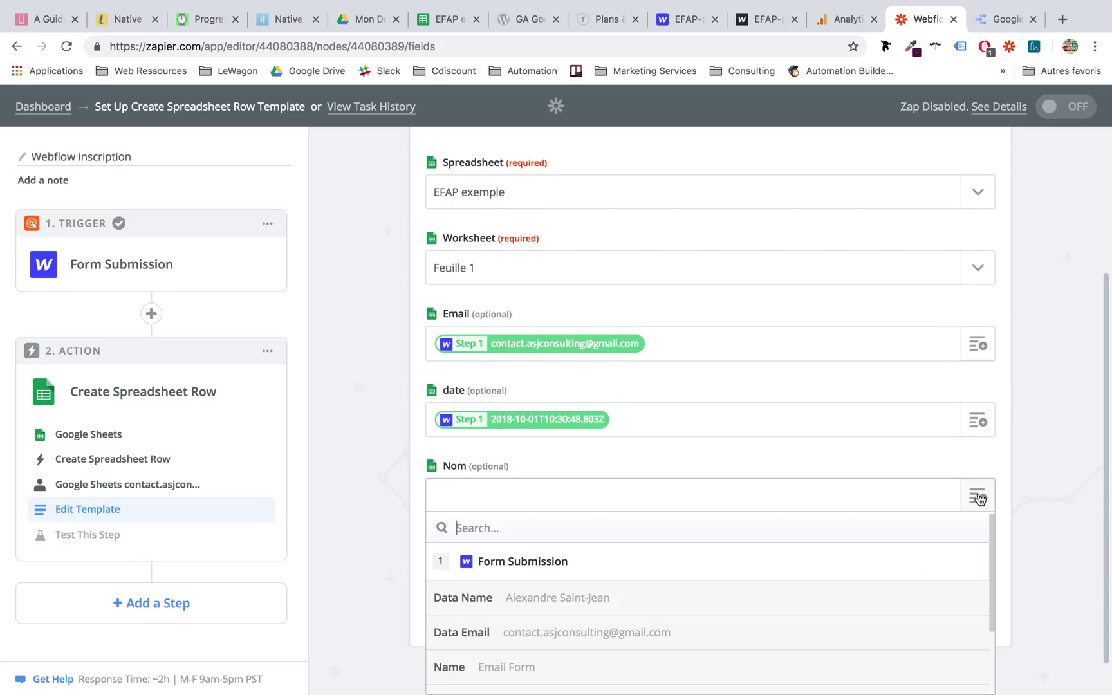
scroll(713, 636, "down", 1)
left_click(692, 579)
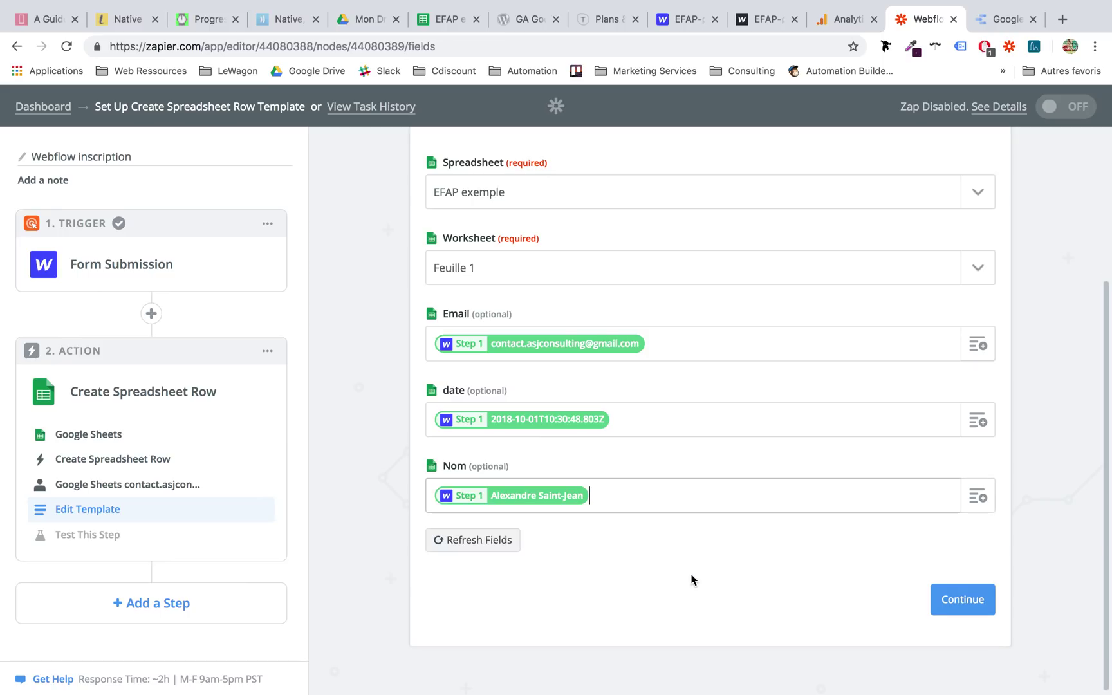
left_click(963, 599)
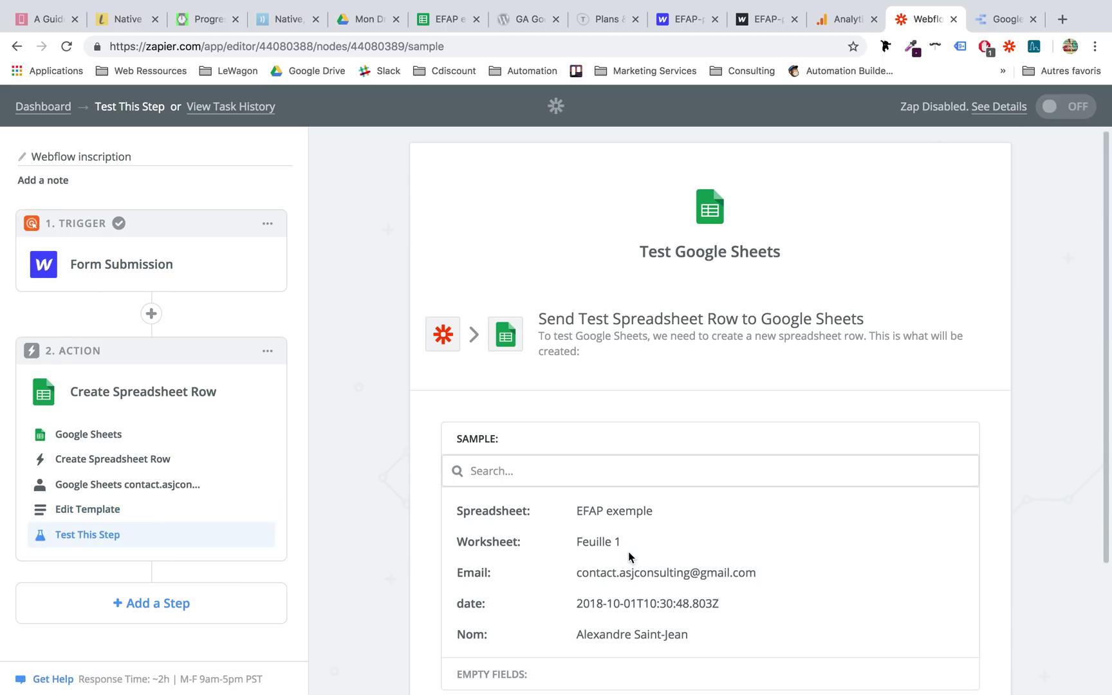
Send the test row to Google Sheets and check it in the EFAP exemple spreadsheet
scroll(629, 556, "down", 3)
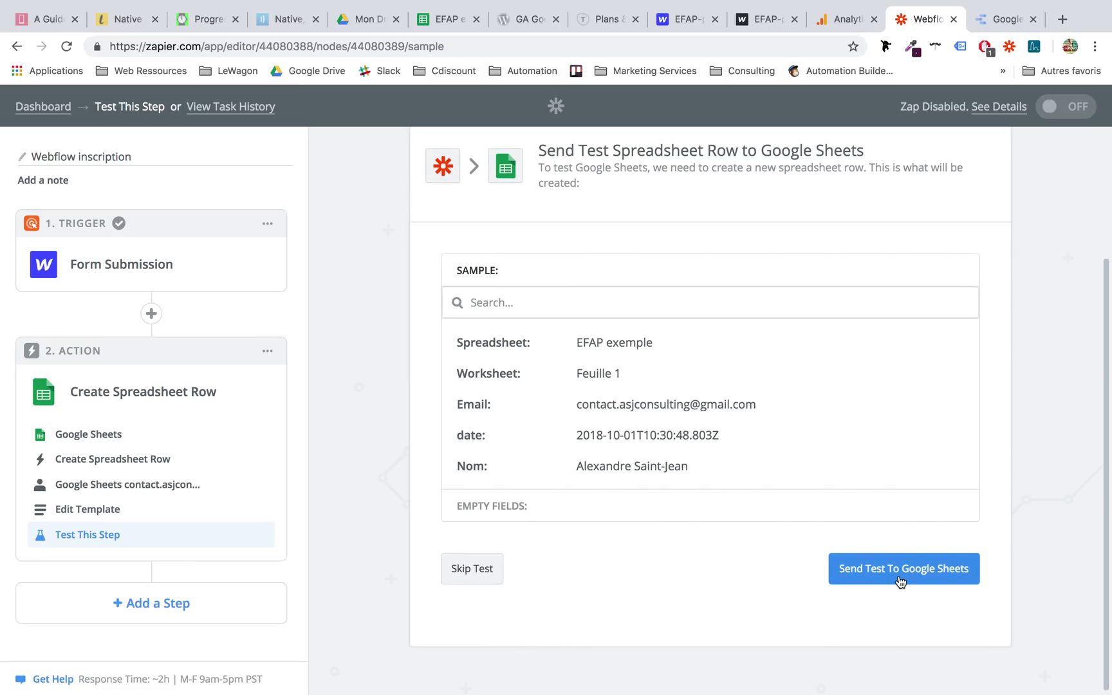
left_click(851, 585)
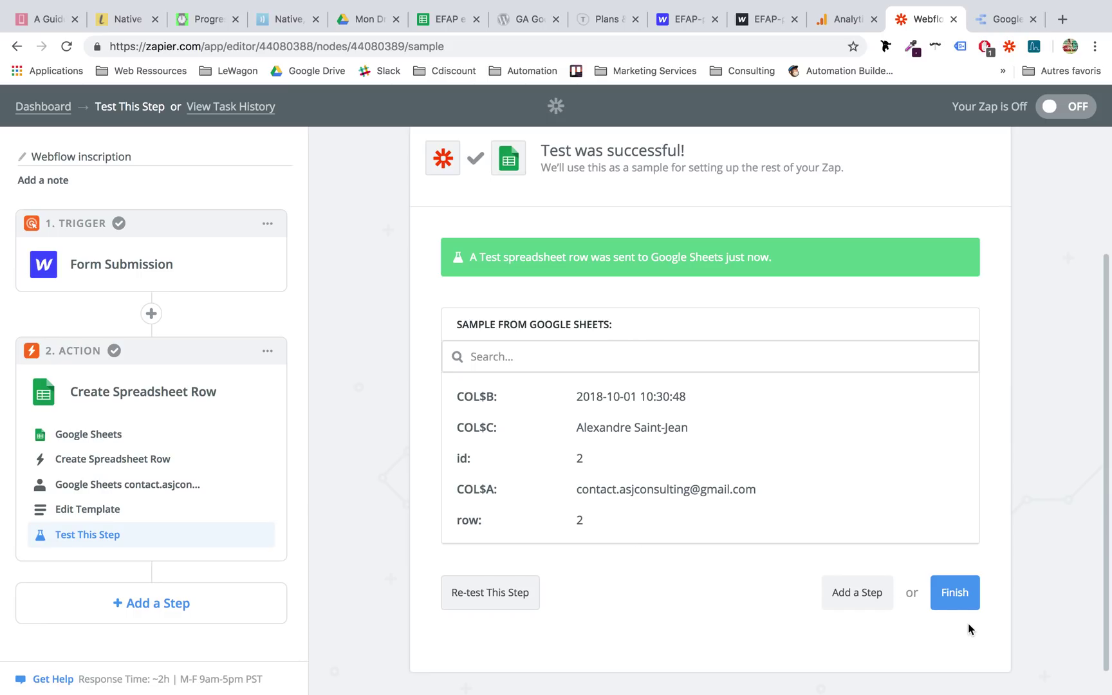
left_click(444, 18)
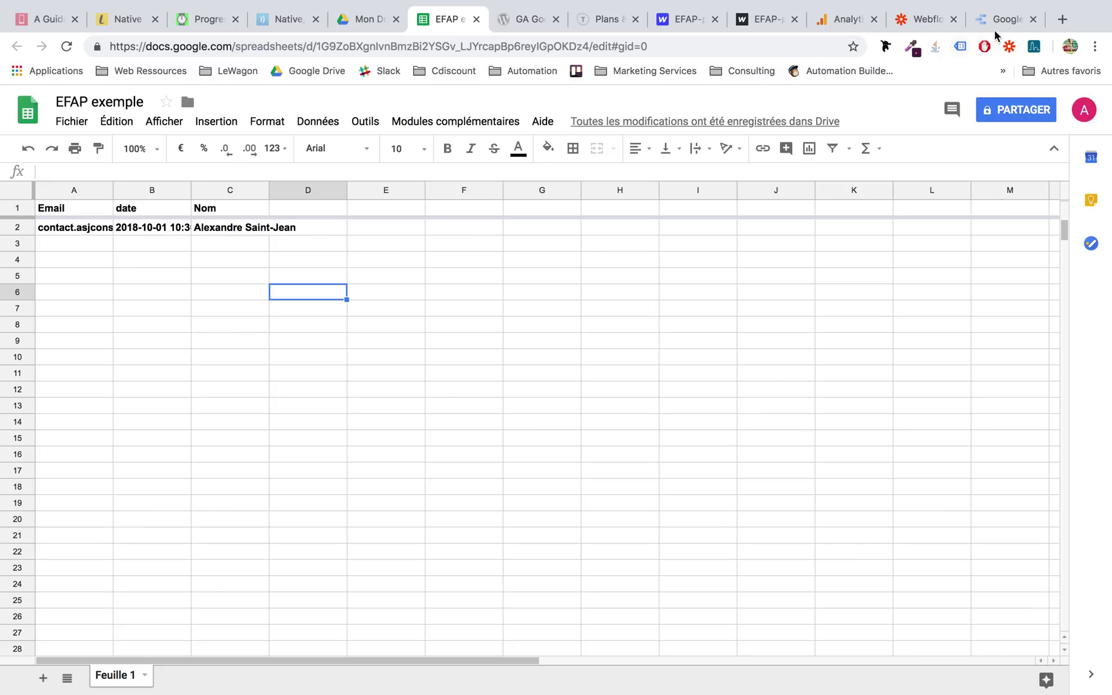
left_click(922, 20)
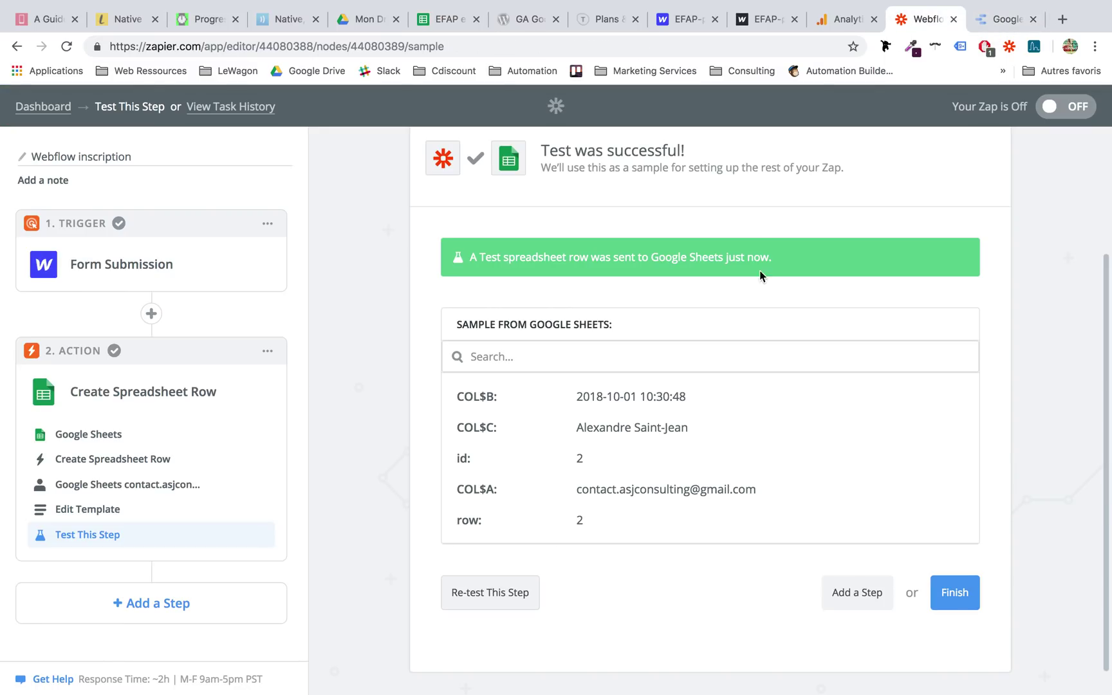
Add a third step to the Zap with Gmail as the app and save Send Email as its action
left_click(859, 602)
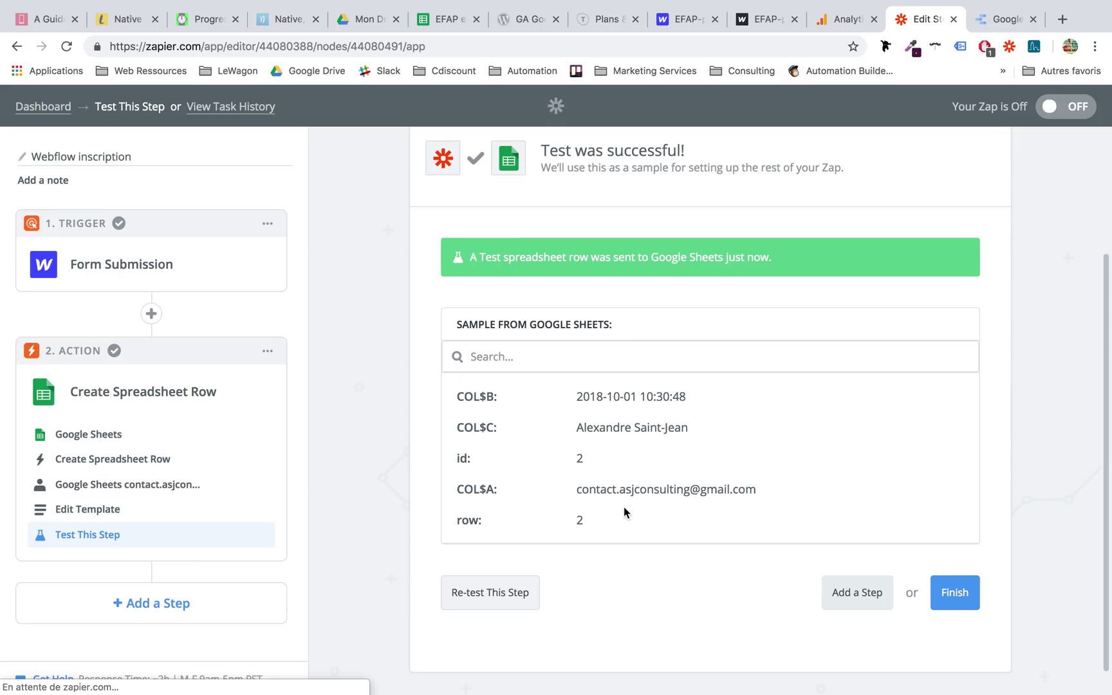
left_click(552, 227)
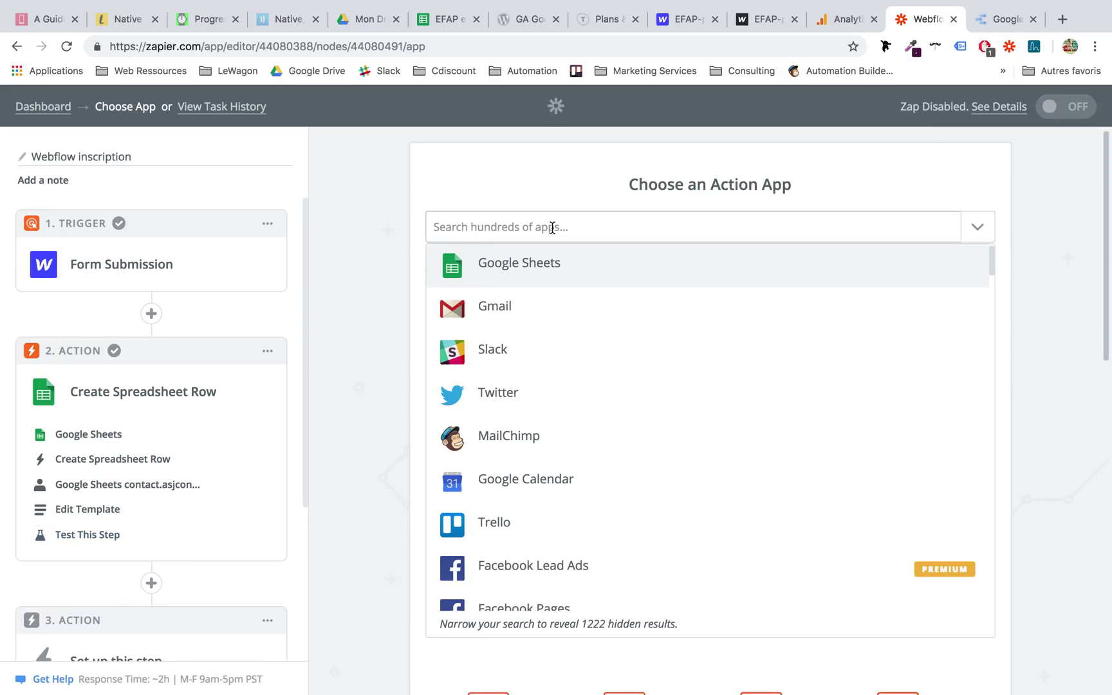
type("gmail")
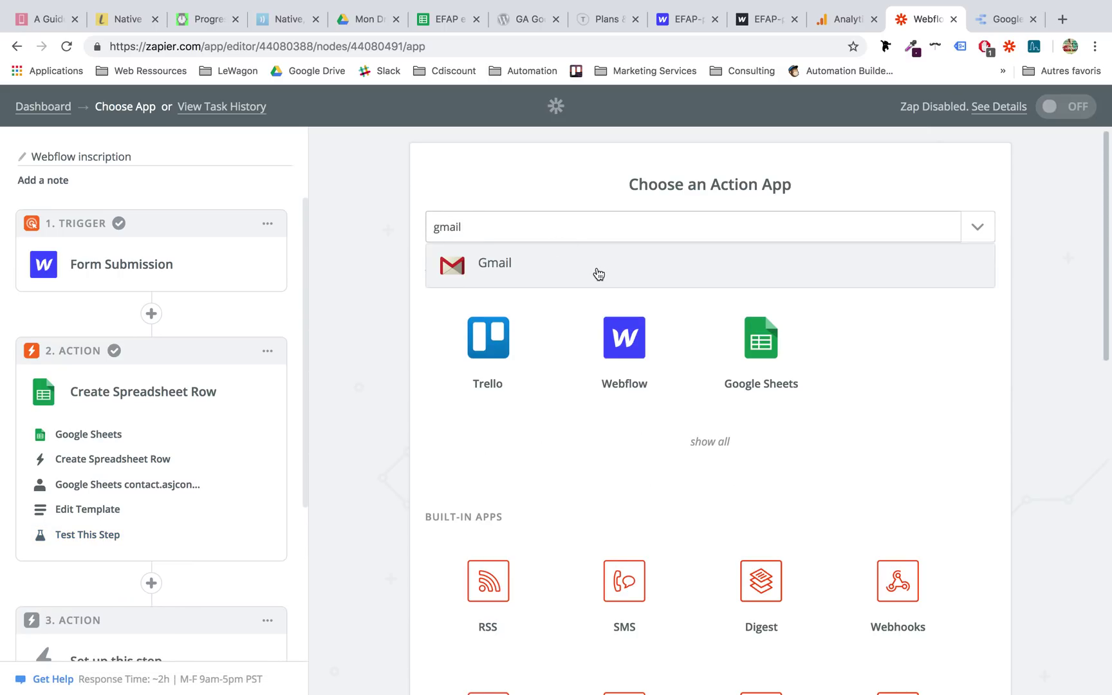
left_click(593, 264)
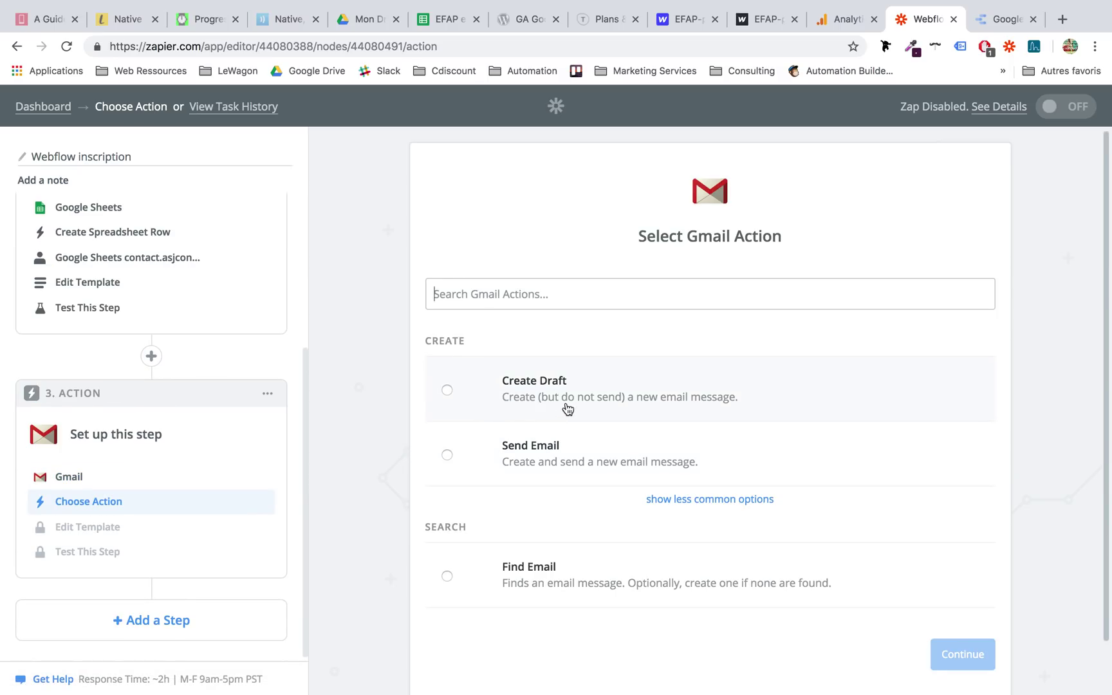
left_click(539, 467)
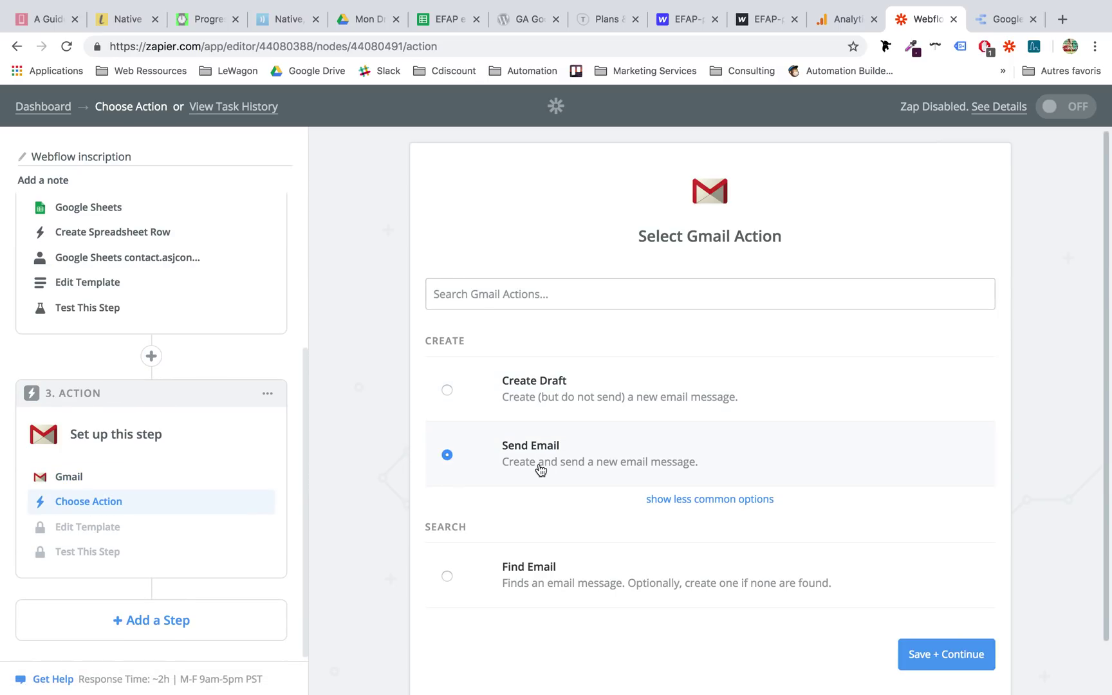
left_click(927, 654)
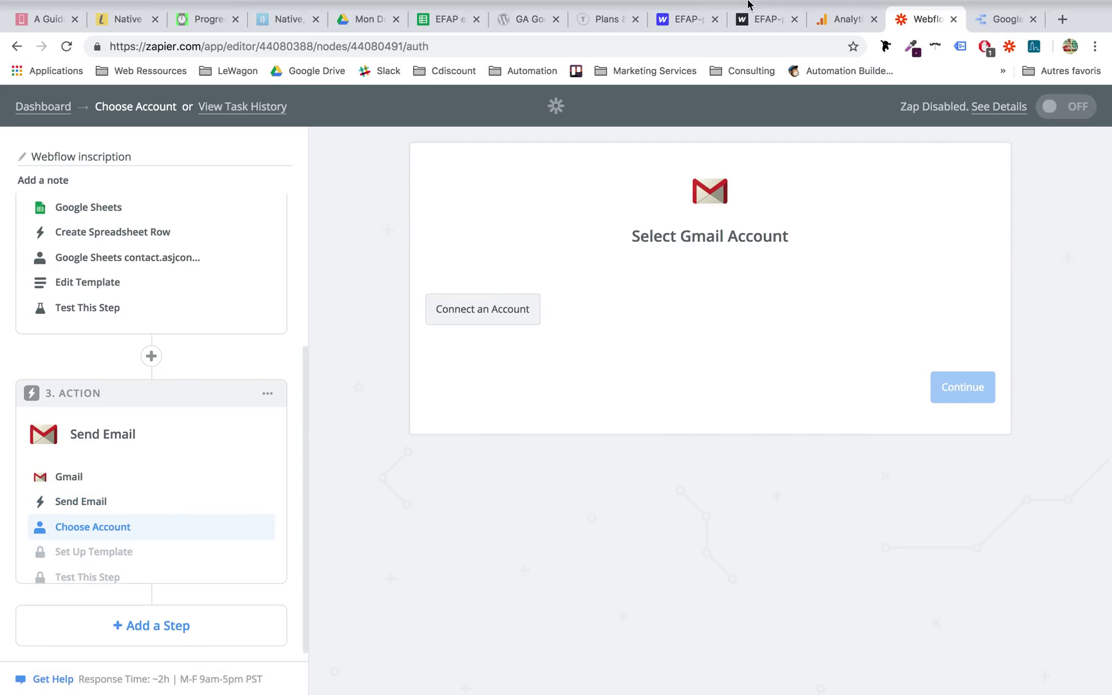
Connect a Gmail account to the Send Email action, authorizing Zapier's access, and save it to reach the email template
left_click(494, 313)
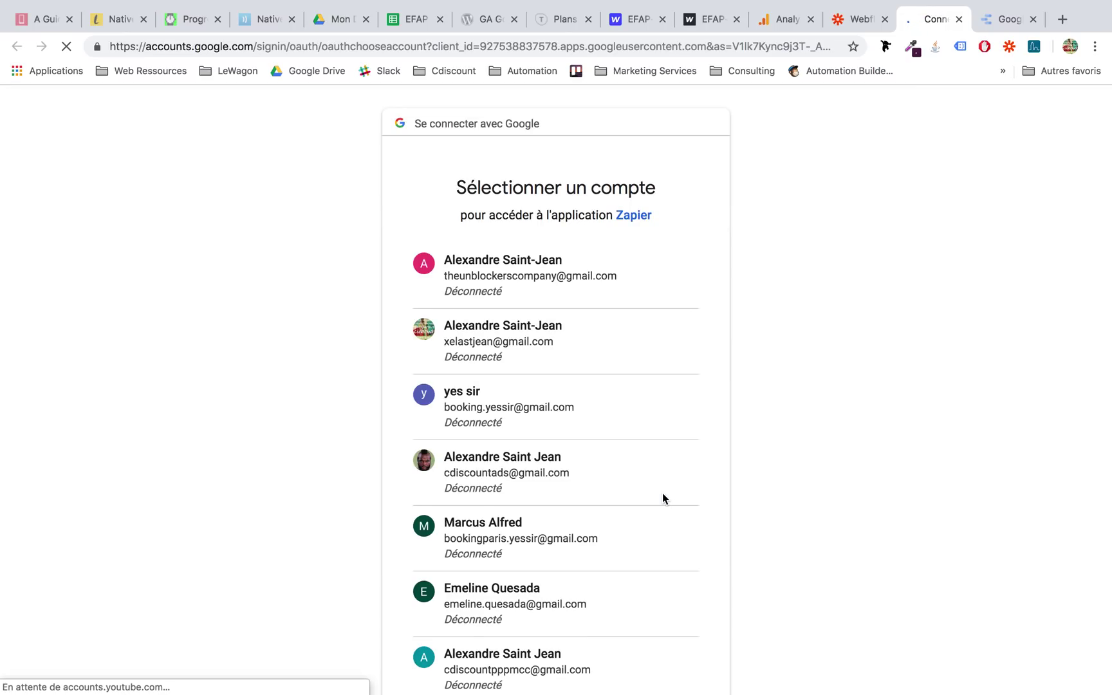
scroll(590, 511, "down", 7)
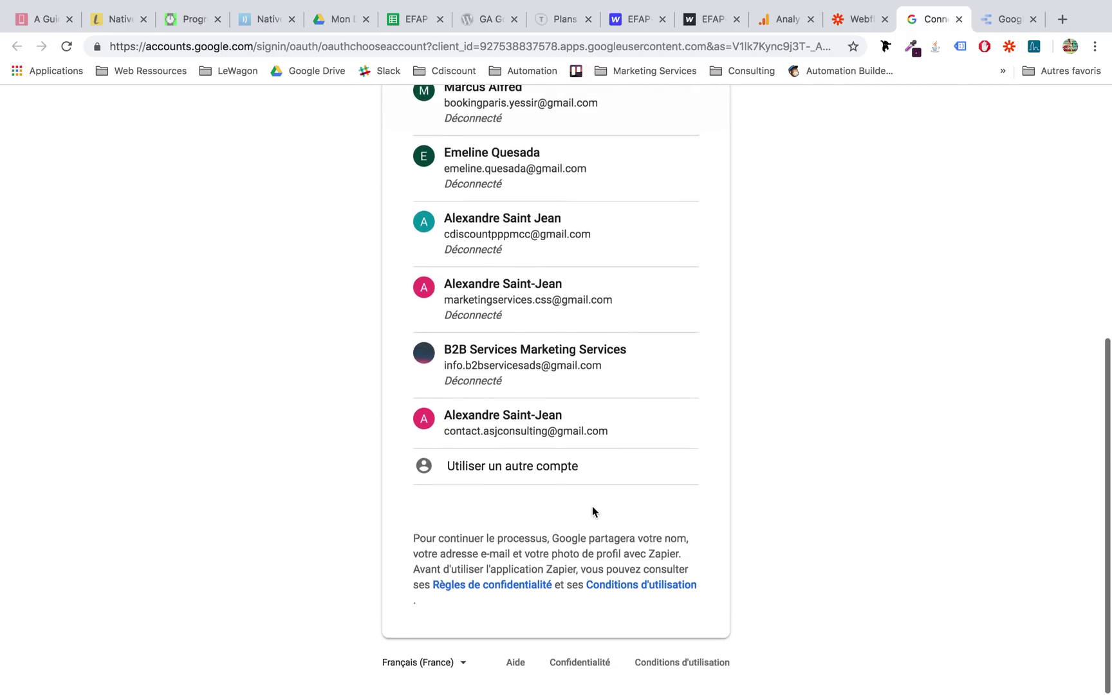
left_click(560, 437)
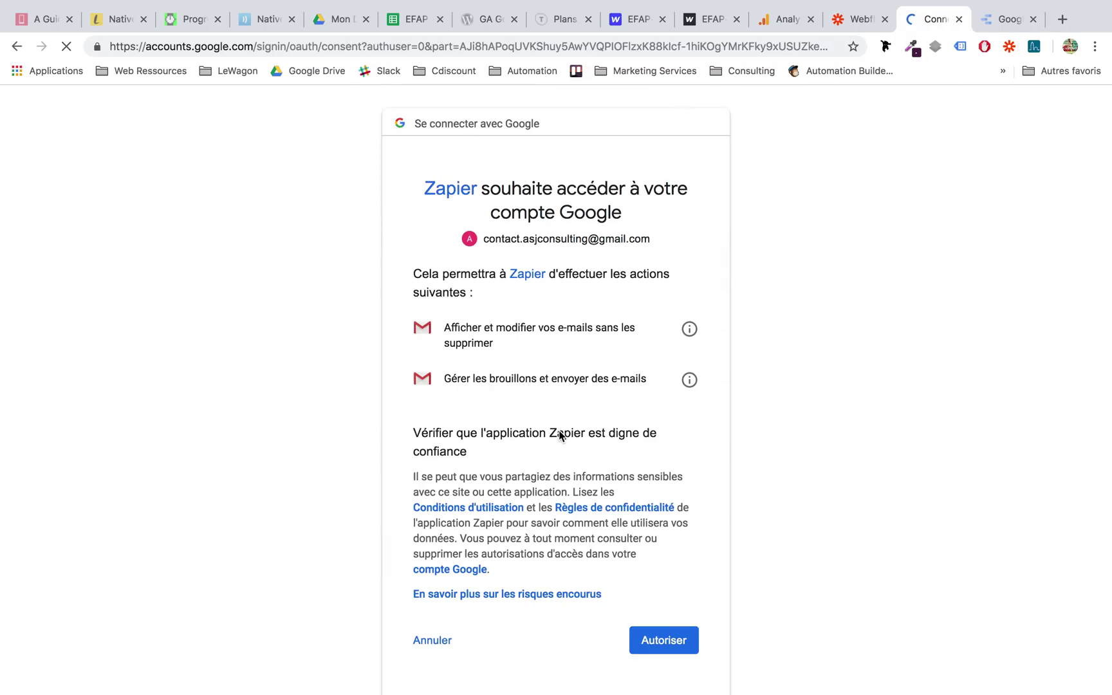
left_click(664, 632)
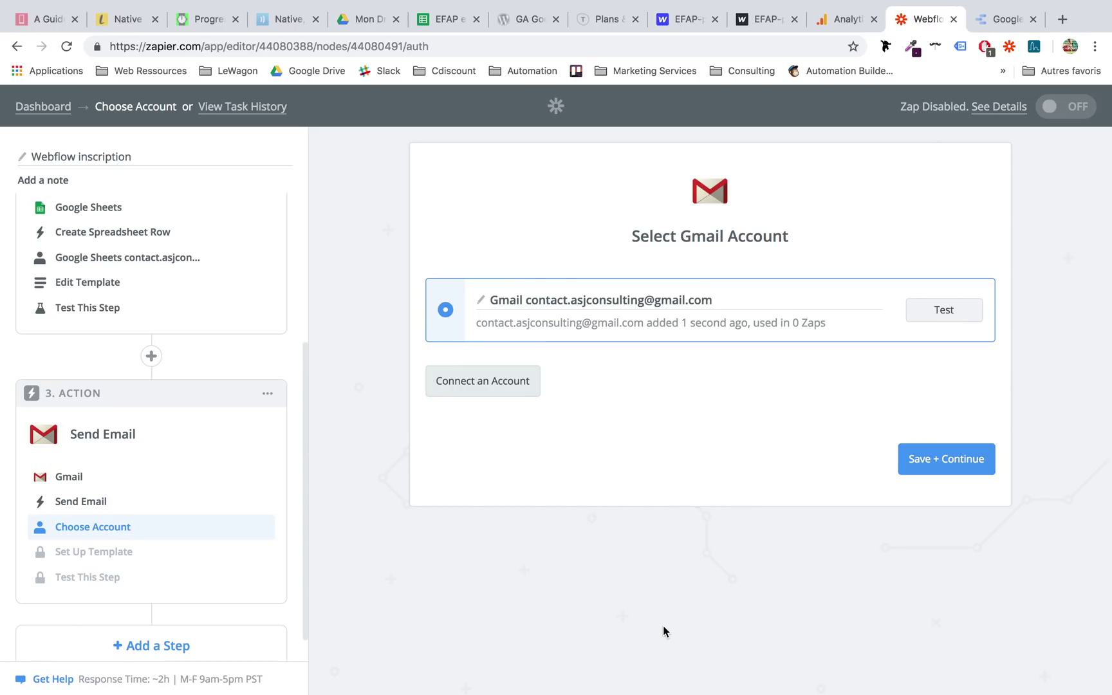
left_click(959, 475)
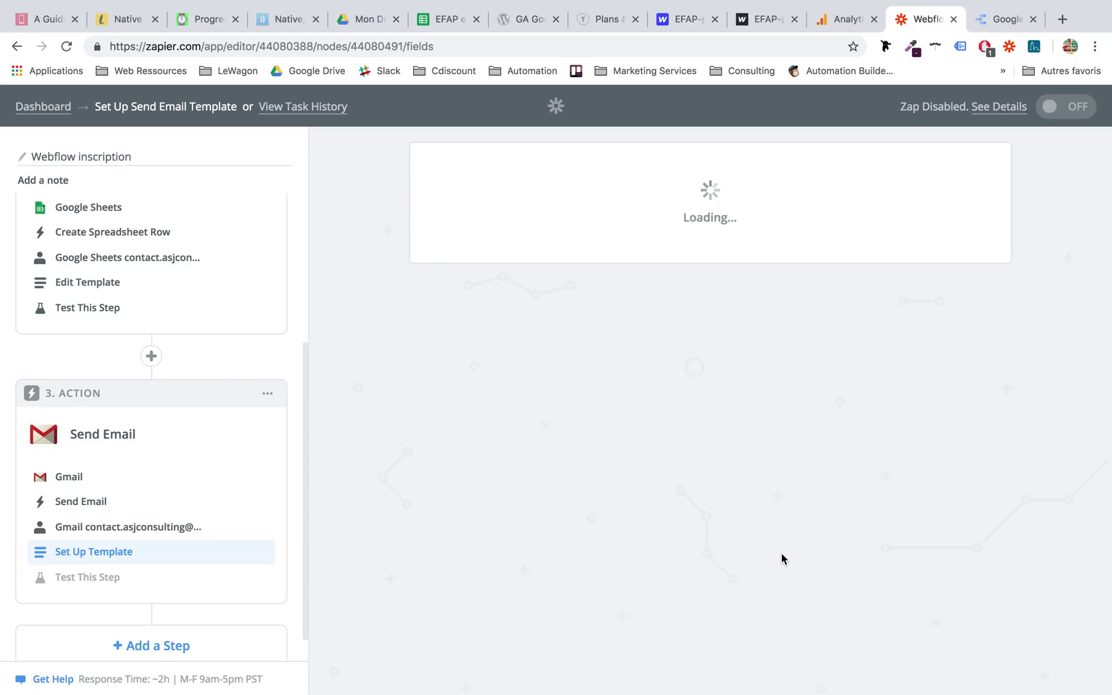
scroll(783, 557, "down", 3)
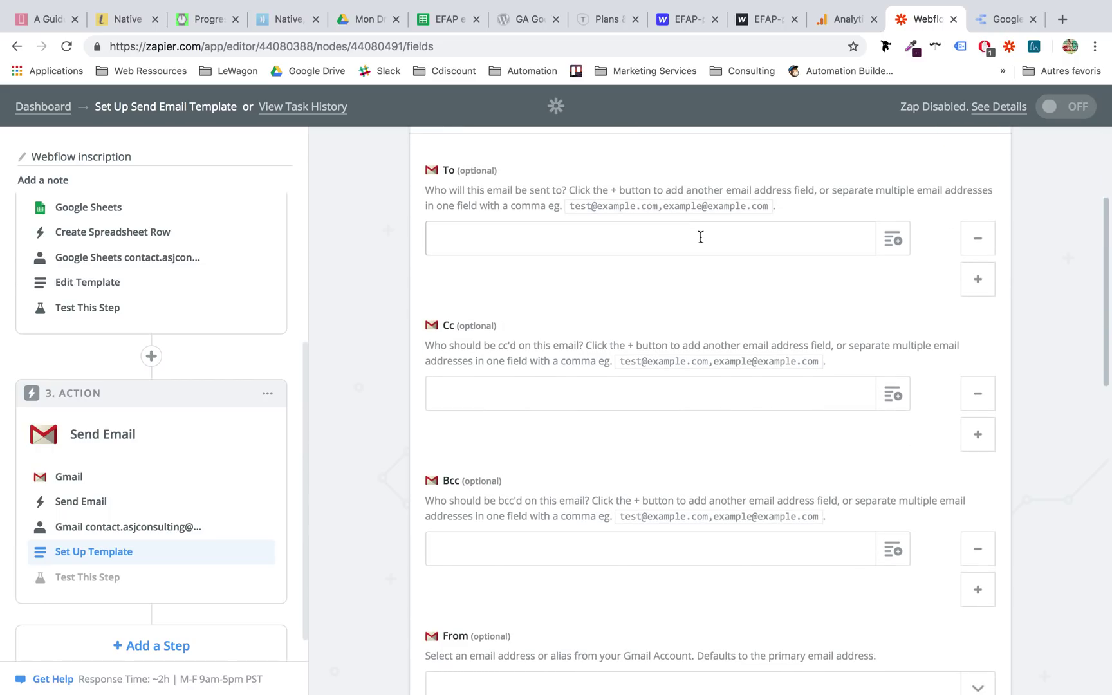
Set the email's recipient to the Email value from Create Spreadsheet Row and its sender to the connected Gmail address
left_click(887, 242)
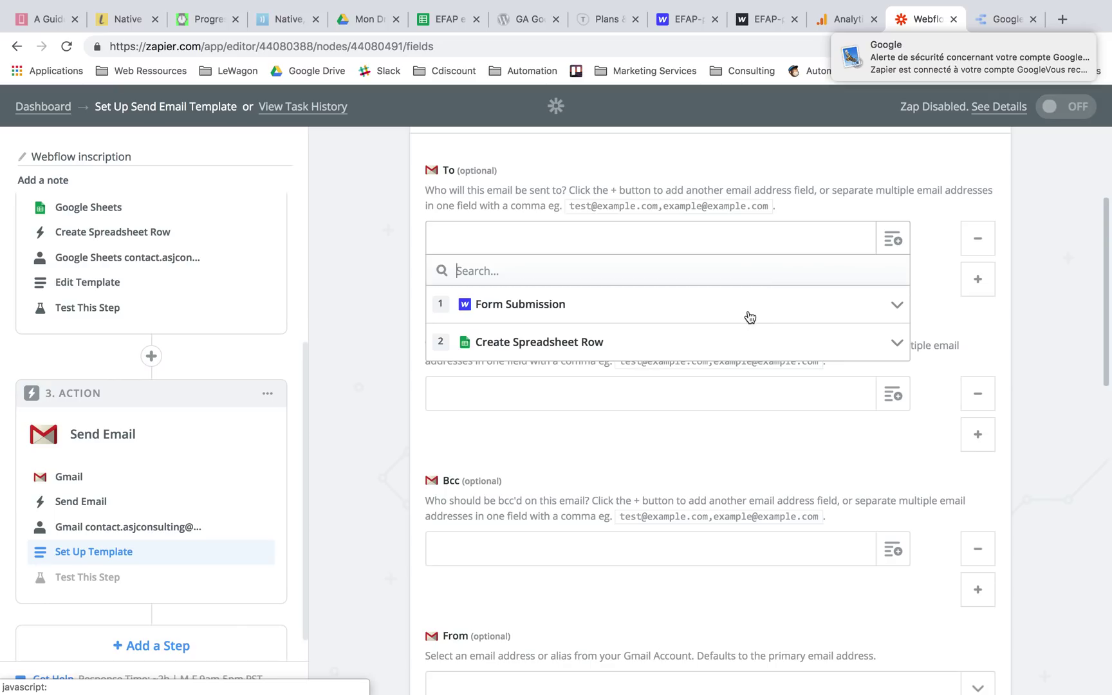
left_click(747, 347)
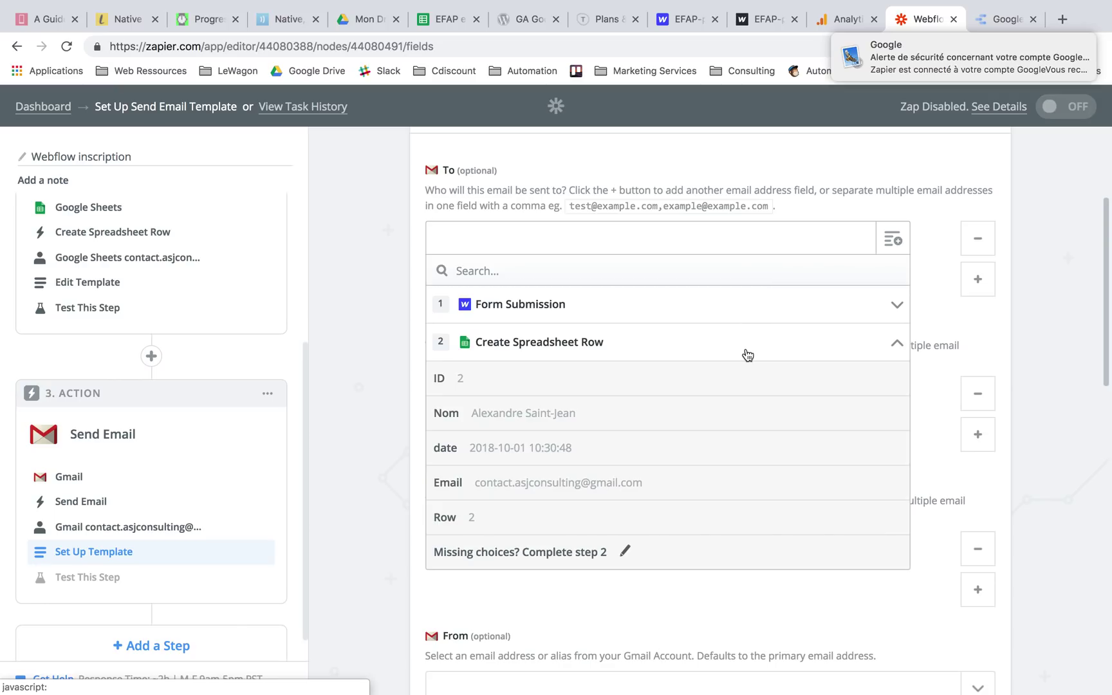
left_click(663, 479)
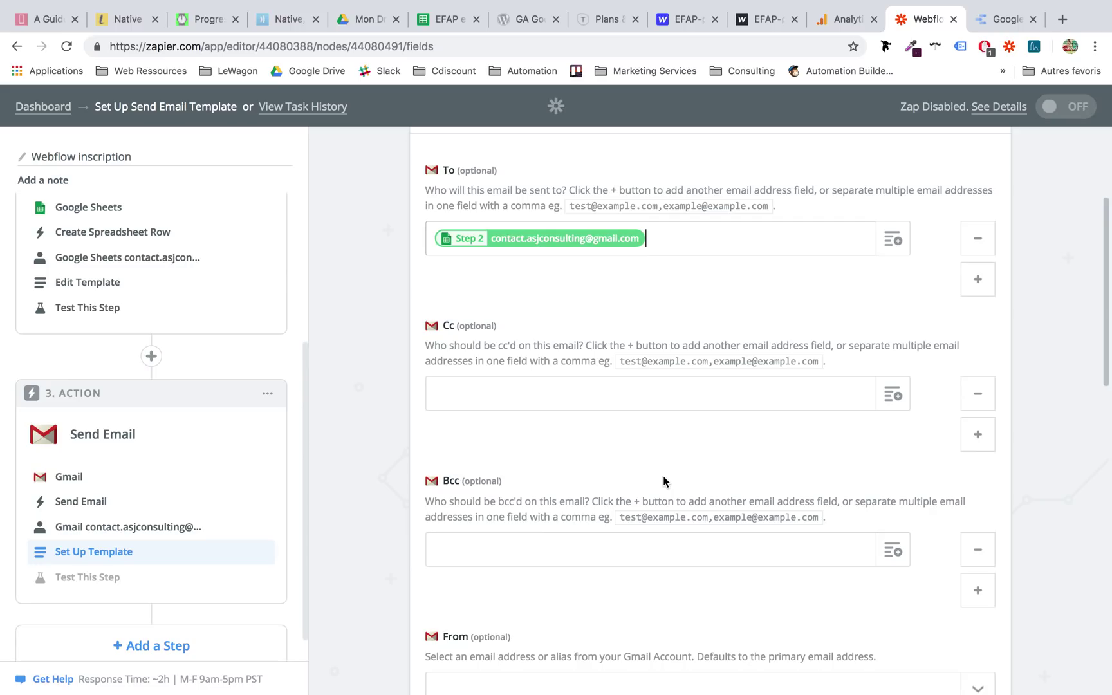
scroll(608, 367, "down", 3)
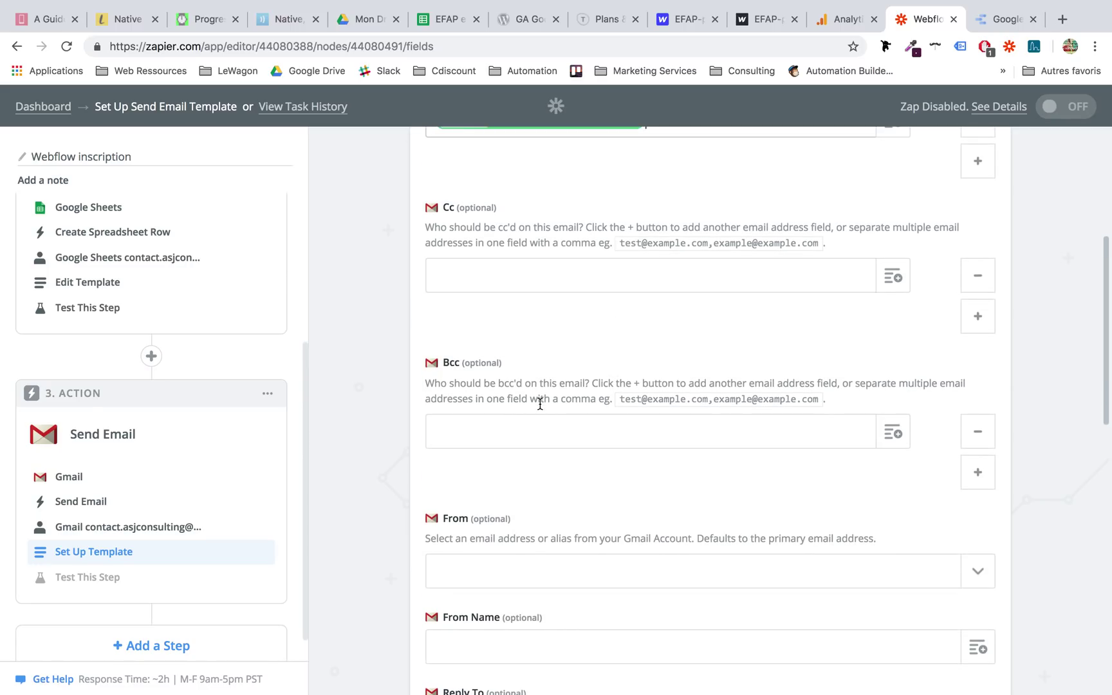
scroll(540, 403, "down", 4)
left_click(533, 308)
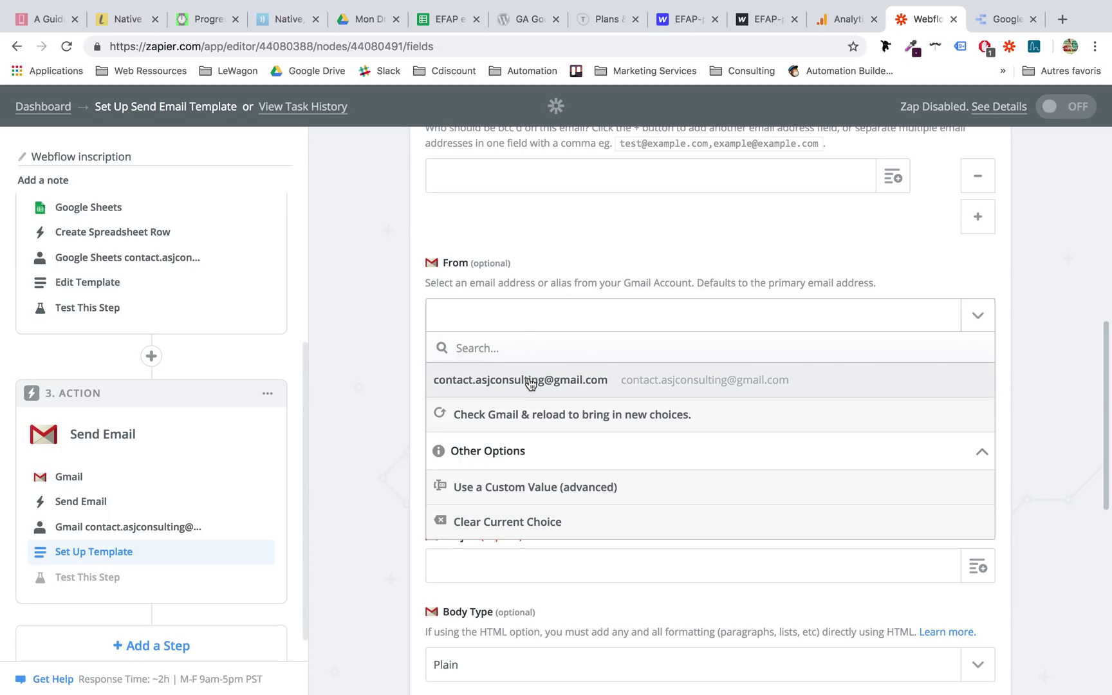
left_click(530, 381)
Set the From Name to "Event NatExpo 2019", looking back through the presentation slides for the event's name
scroll(529, 383, "down", 1)
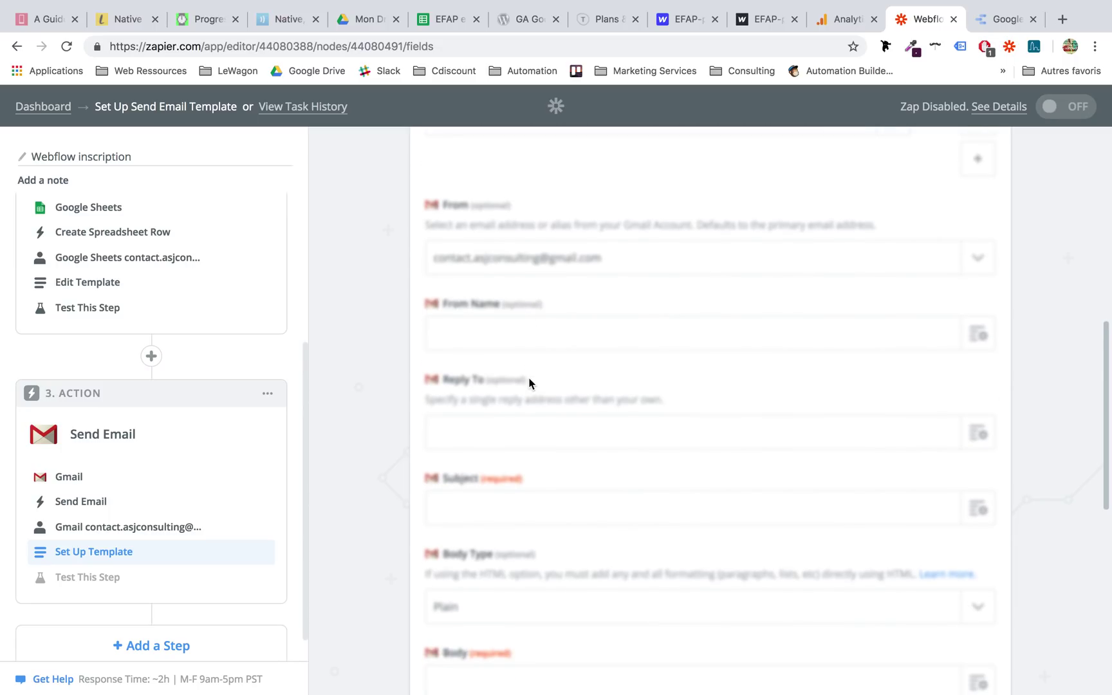
left_click(514, 333)
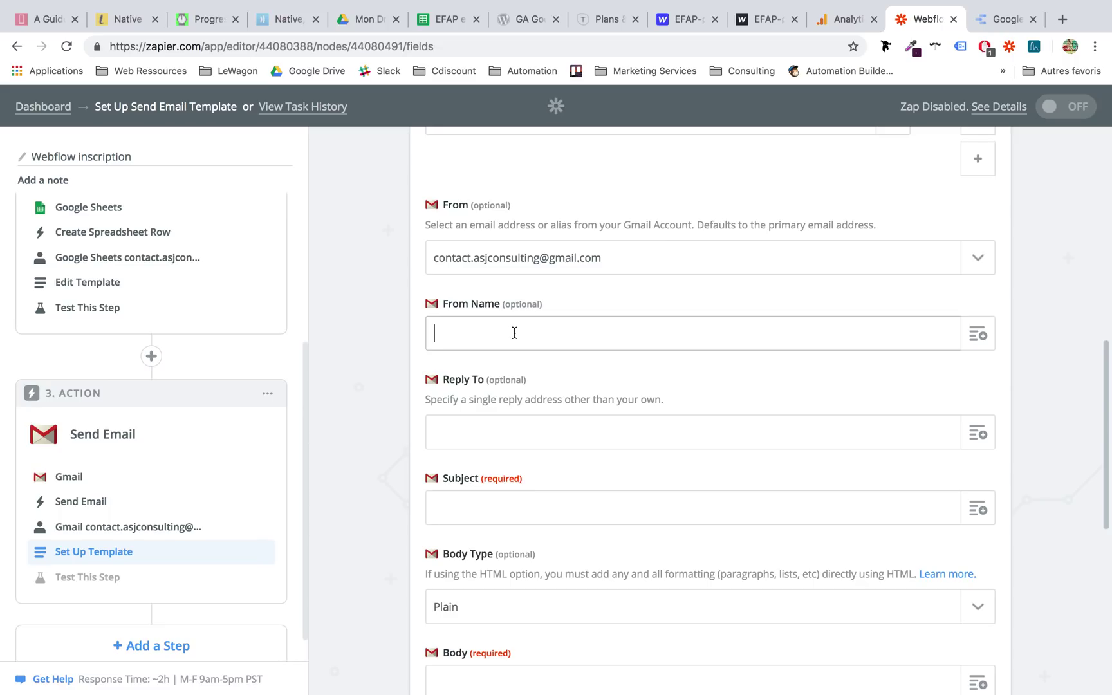
type("Event")
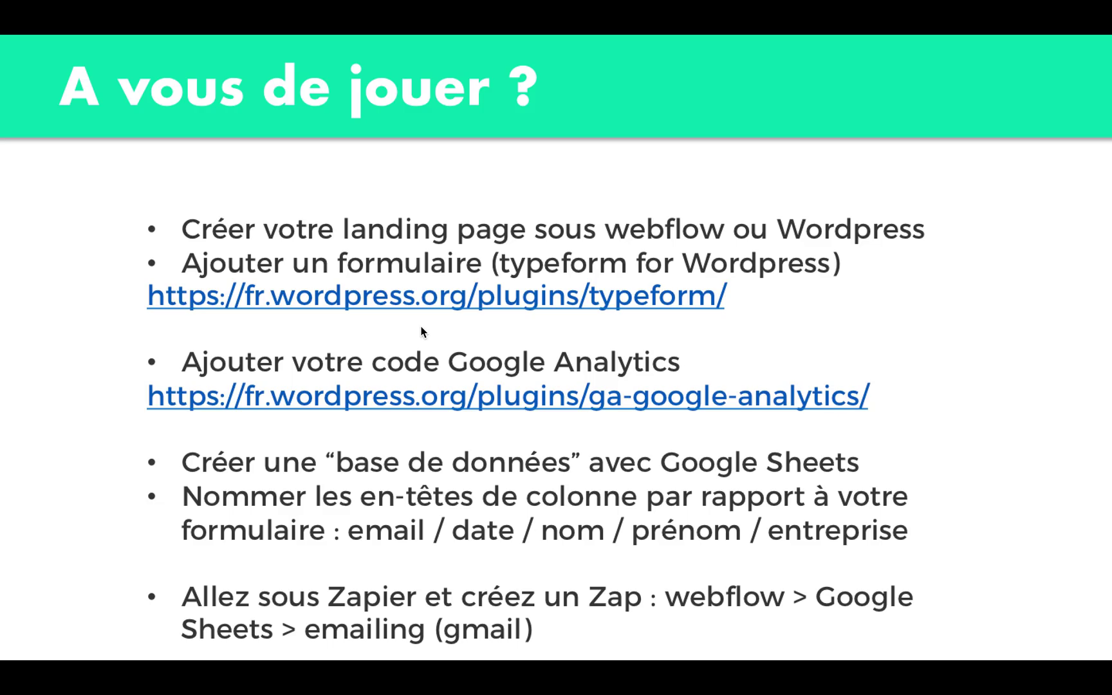
key("Left")
key("Left")
key("Left")
key("Left")
key("Left")
key("Left")
key("Left")
key("Left")
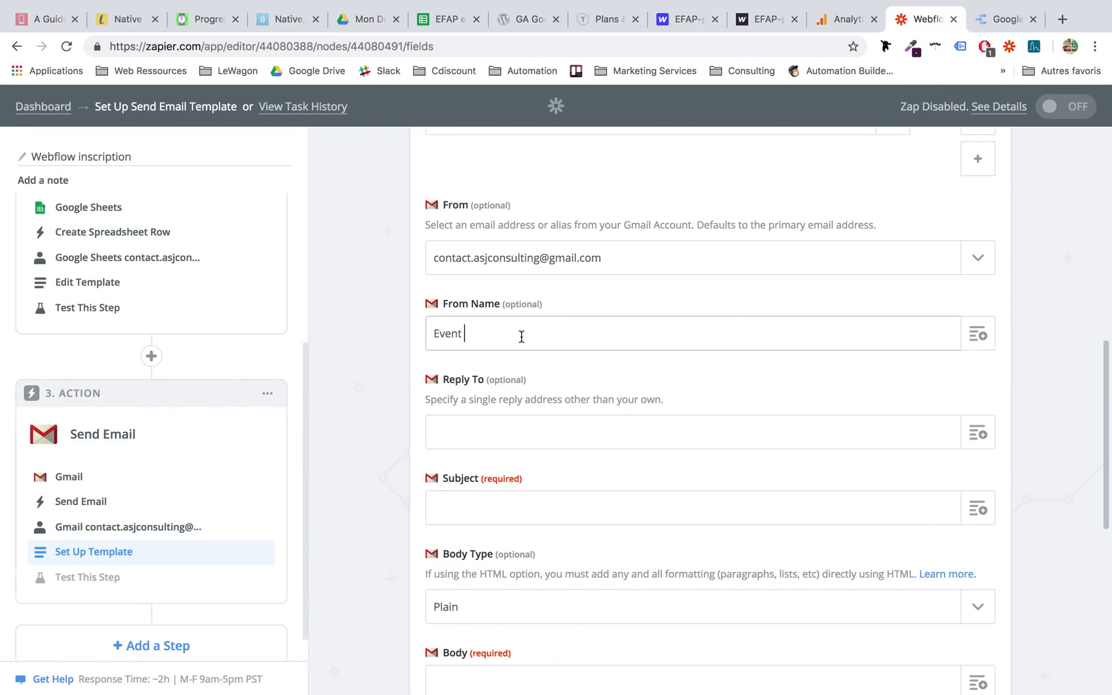
type("NatExpo 2019")
left_click(531, 435)
Set the email subject to "Confirmation inscription présentation nouvelle gamme"
scroll(532, 440, "down", 2)
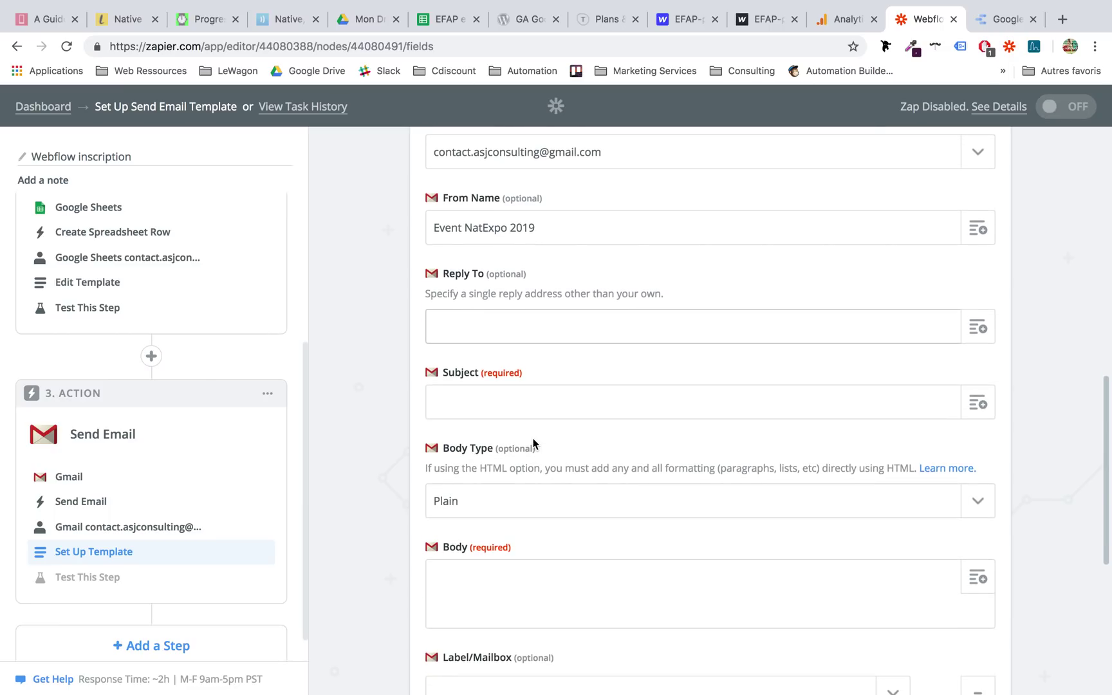
left_click(533, 409)
type("Con")
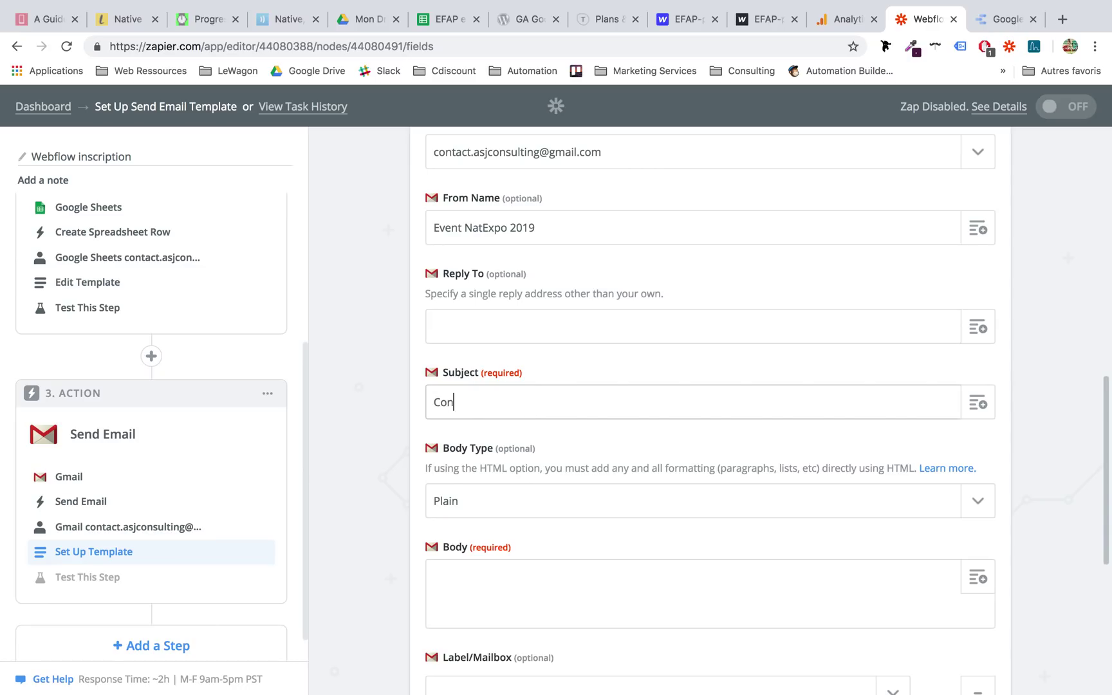
type("firmation inscription présentation nouvelle gamme")
scroll(721, 470, "down", 3)
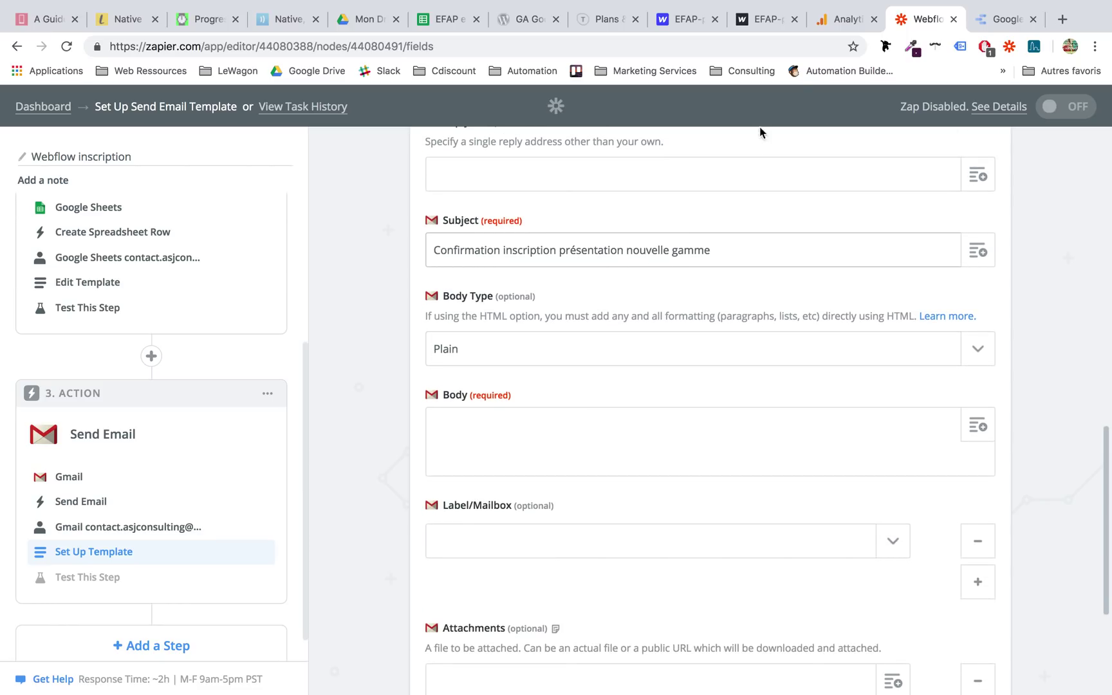
left_click(977, 253)
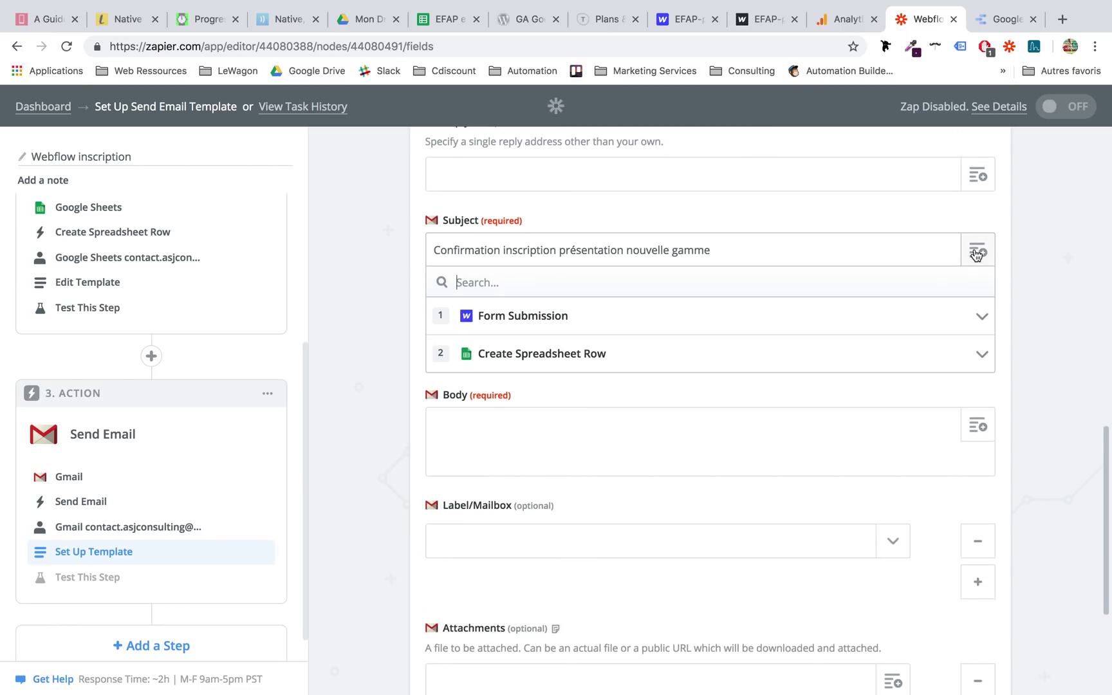
left_click(695, 318)
left_click(1044, 368)
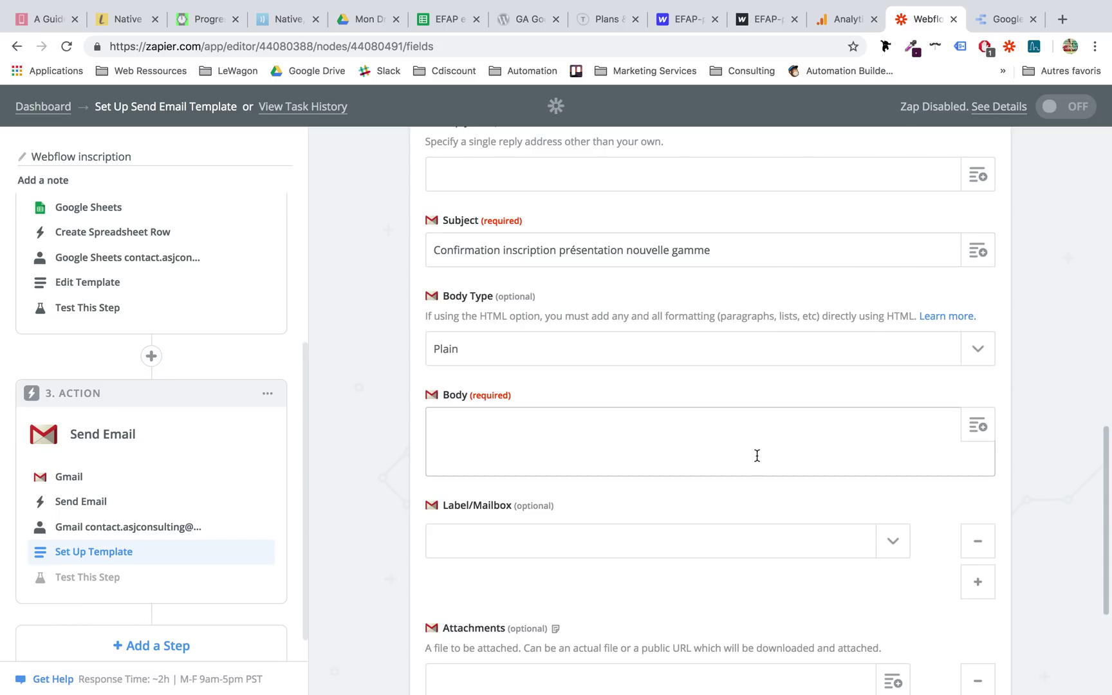
Begin the email body with "Bonjour M." followed by the submitted name from the Form Submission step
scroll(756, 457, "down", 1)
left_click(659, 388)
type("Bonjour ")
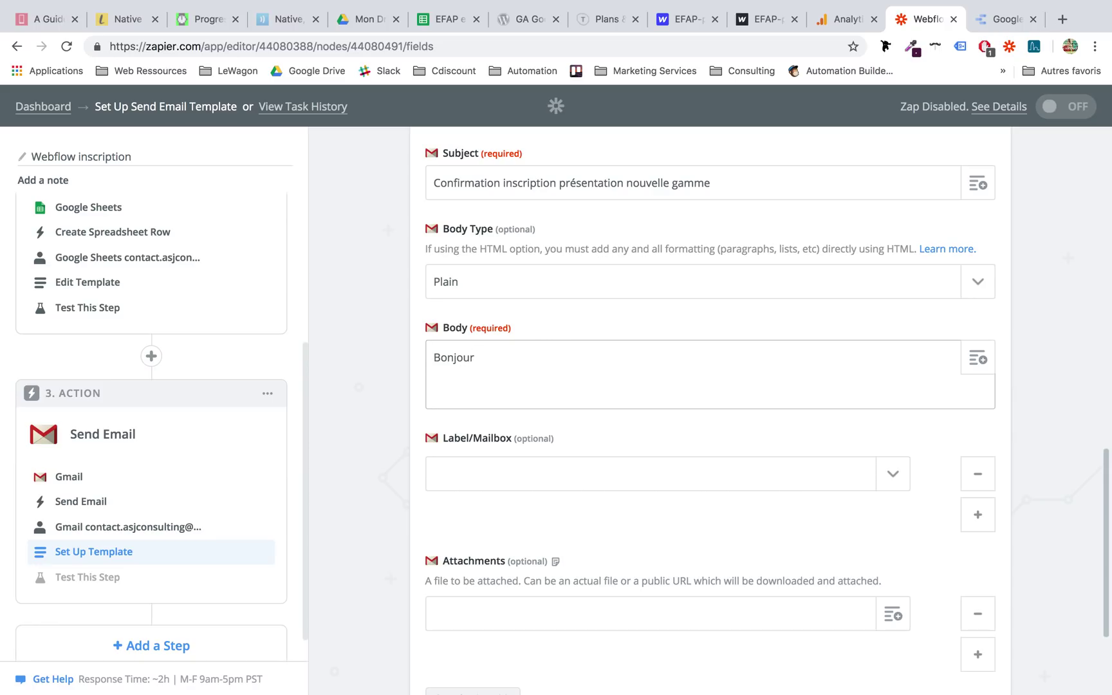
type("M.")
left_click(977, 358)
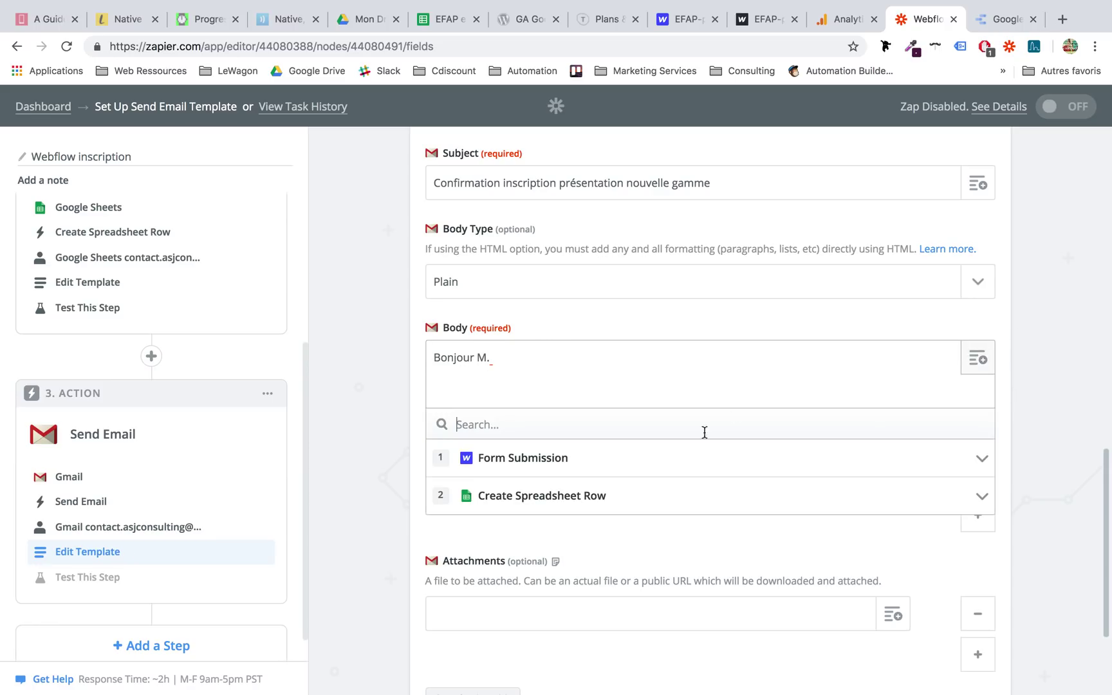
left_click(671, 473)
left_click(639, 499)
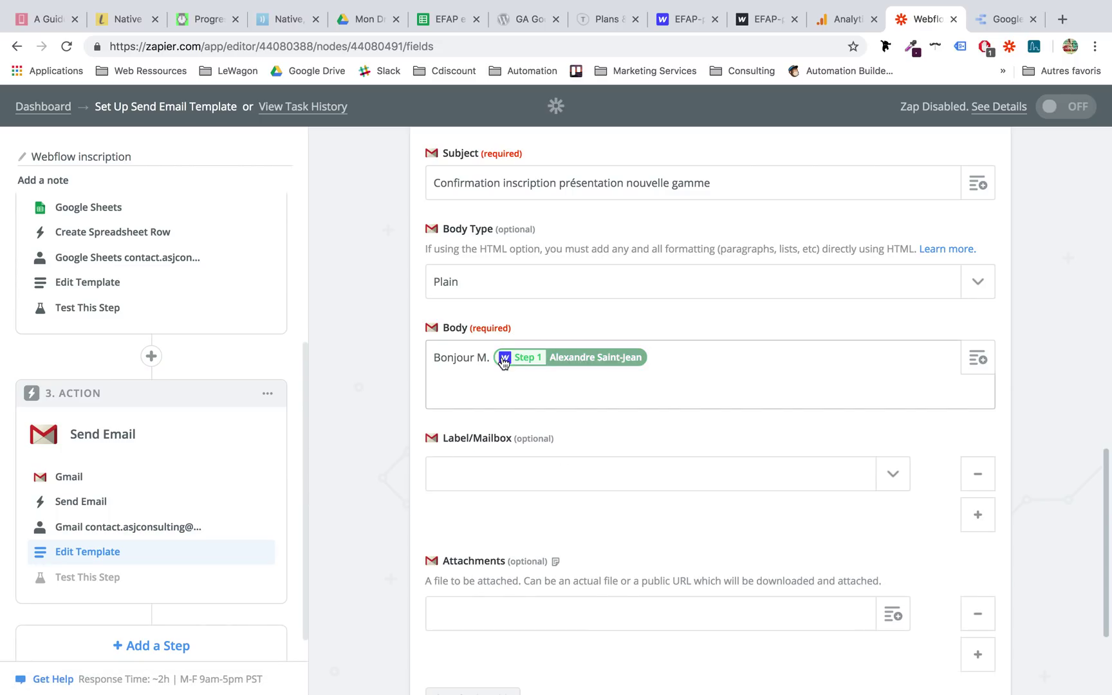
Change the greeting's title in the body to "Mme/M."
left_click(490, 358)
key("BackSpace")
type("me/M")
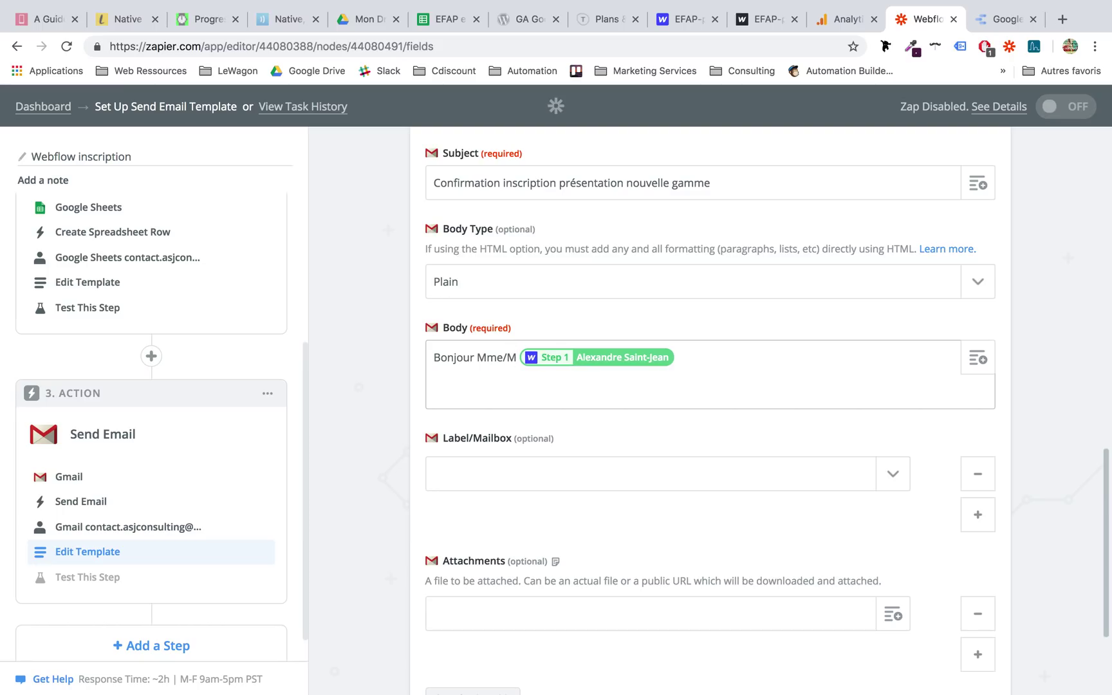
type("r")
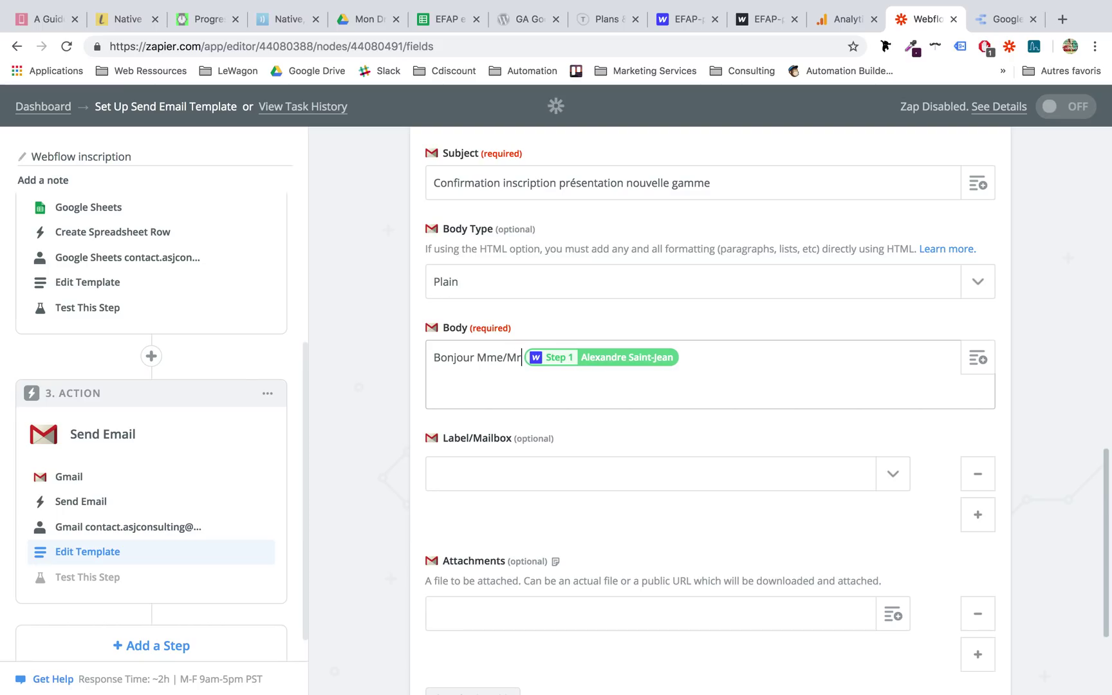
key("BackSpace")
type(".")
Complete the body with a comma after the name, "Je vous confirme votre inscription à l'événement." and the closing "Bien cordialement," on separate lines
left_click(729, 358)
type(",")
key("Return")
key("Return")
type("Je vous confirm")
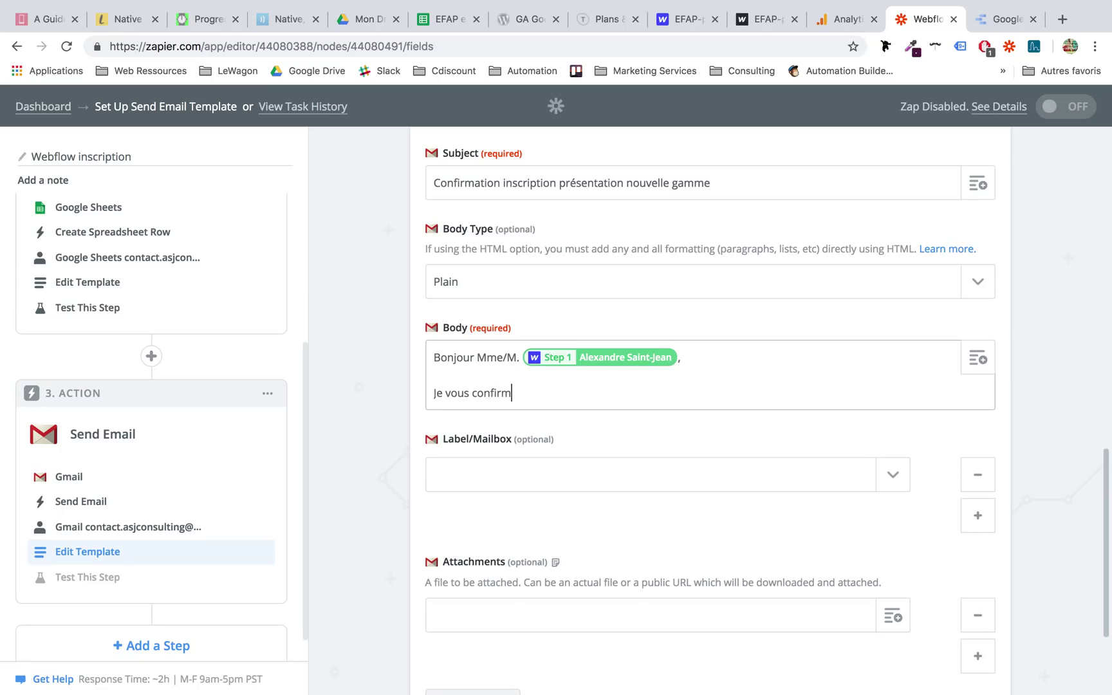
type("e votre inscription à l'événement.")
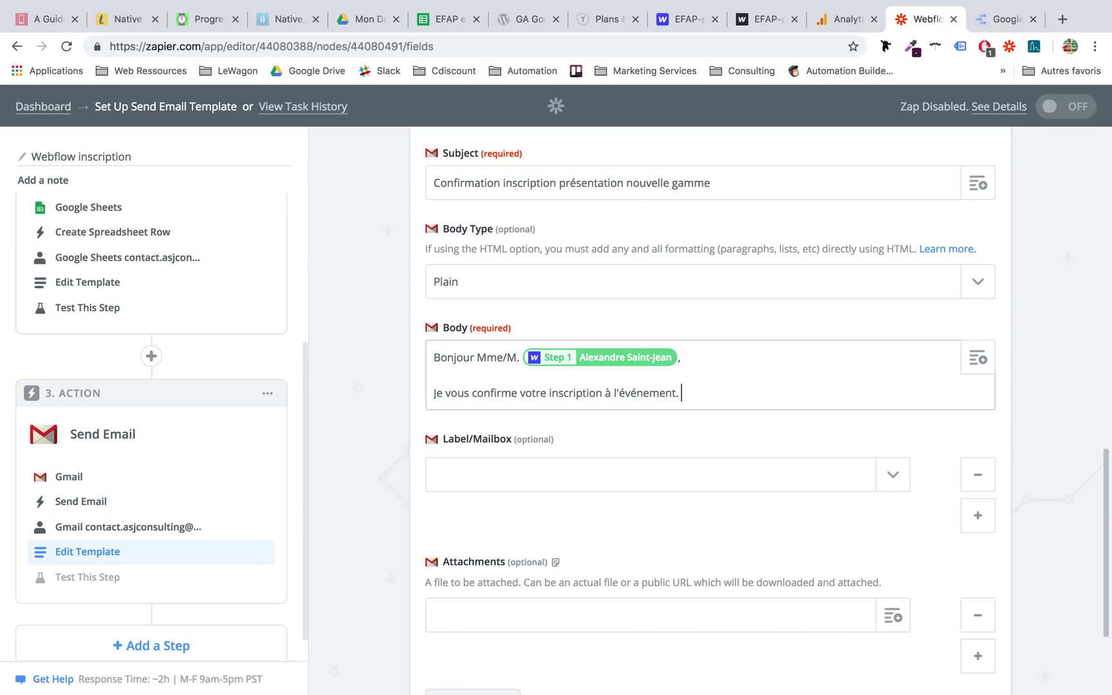
key("Return")
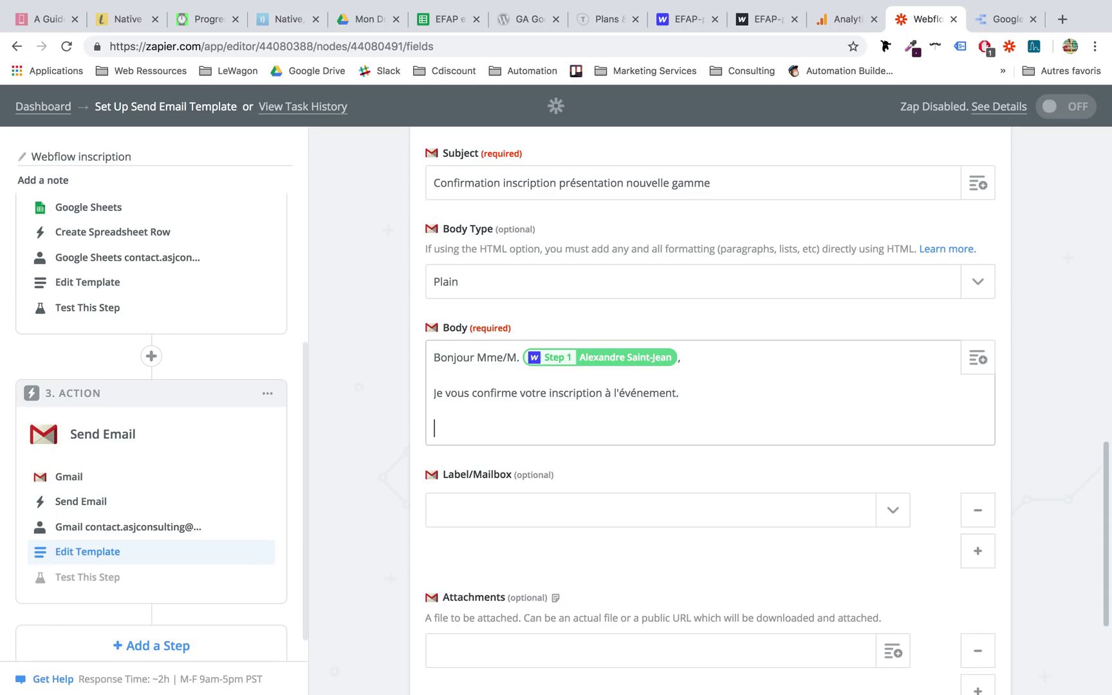
type("Bien cordialement,")
left_click(697, 400)
Continue from the email template to the test and send the test email to Gmail
scroll(697, 399, "down", 5)
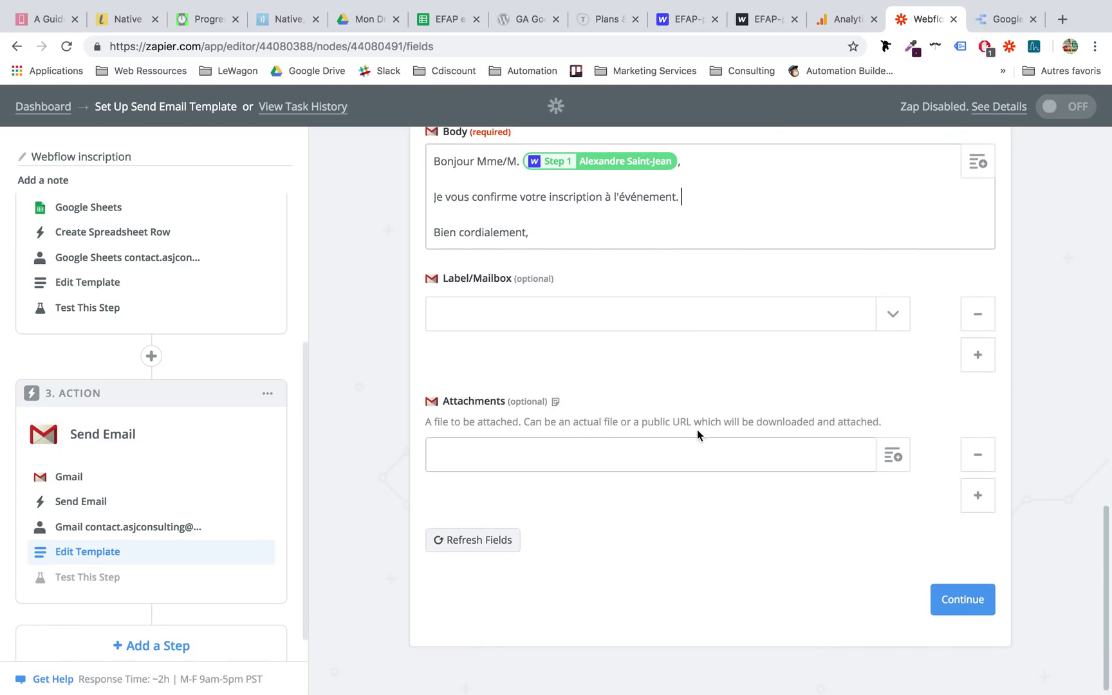
left_click(981, 602)
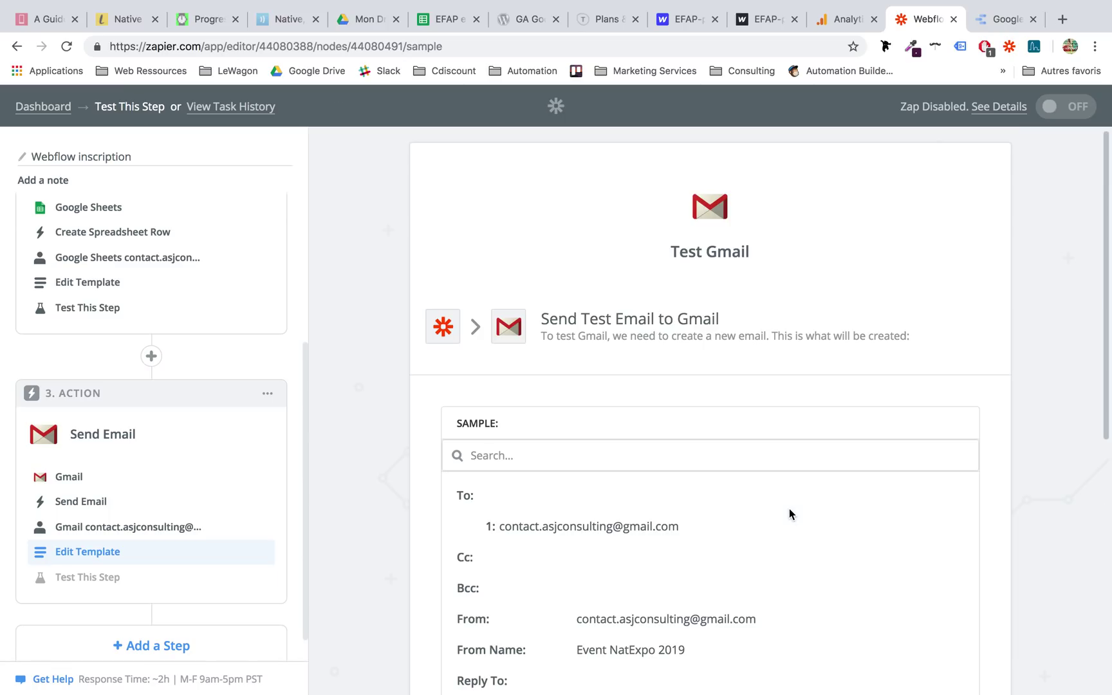
scroll(789, 508, "down", 1)
scroll(799, 508, "down", 5)
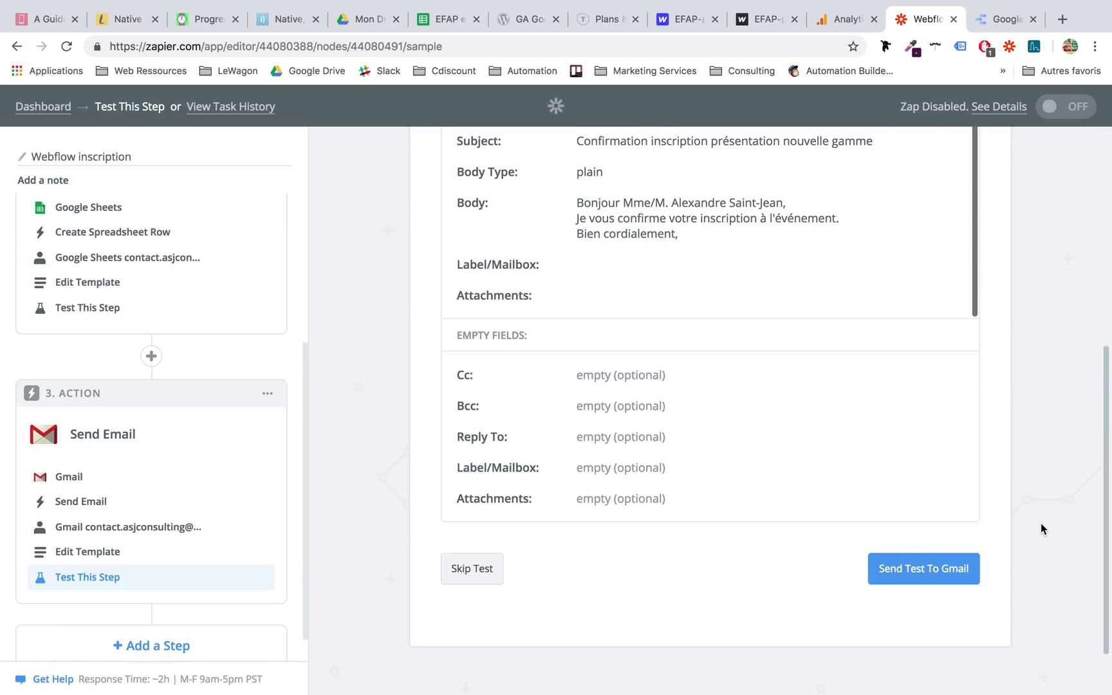
left_click(933, 575)
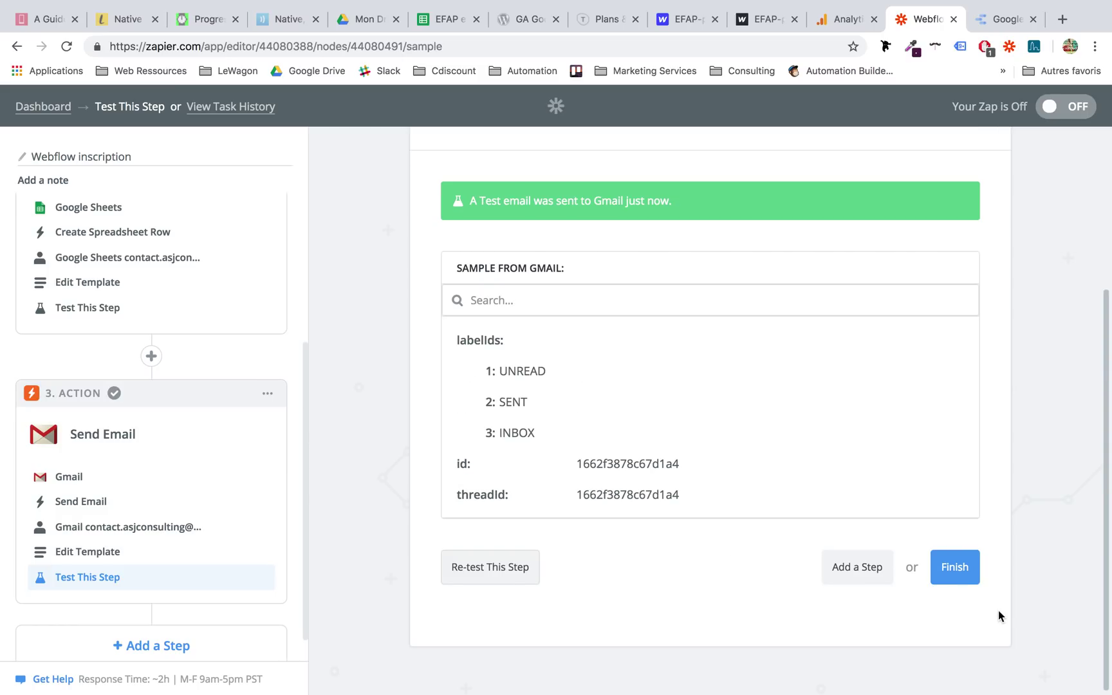
Finish the Zap setup and turn the Zap on
left_click(954, 567)
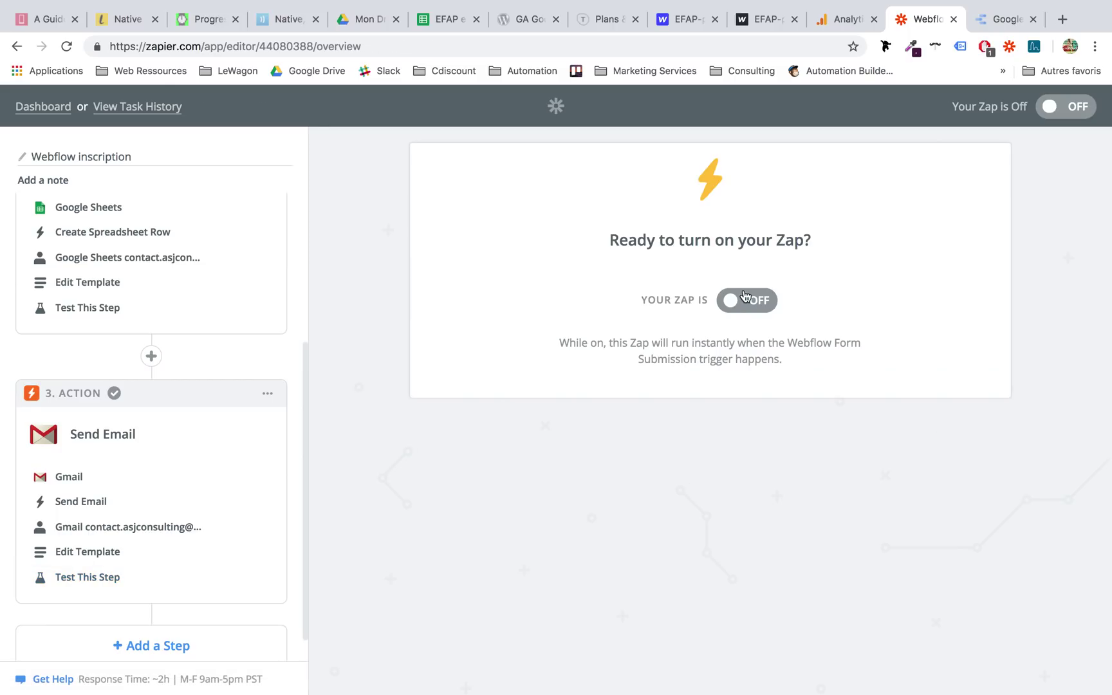
left_click(744, 297)
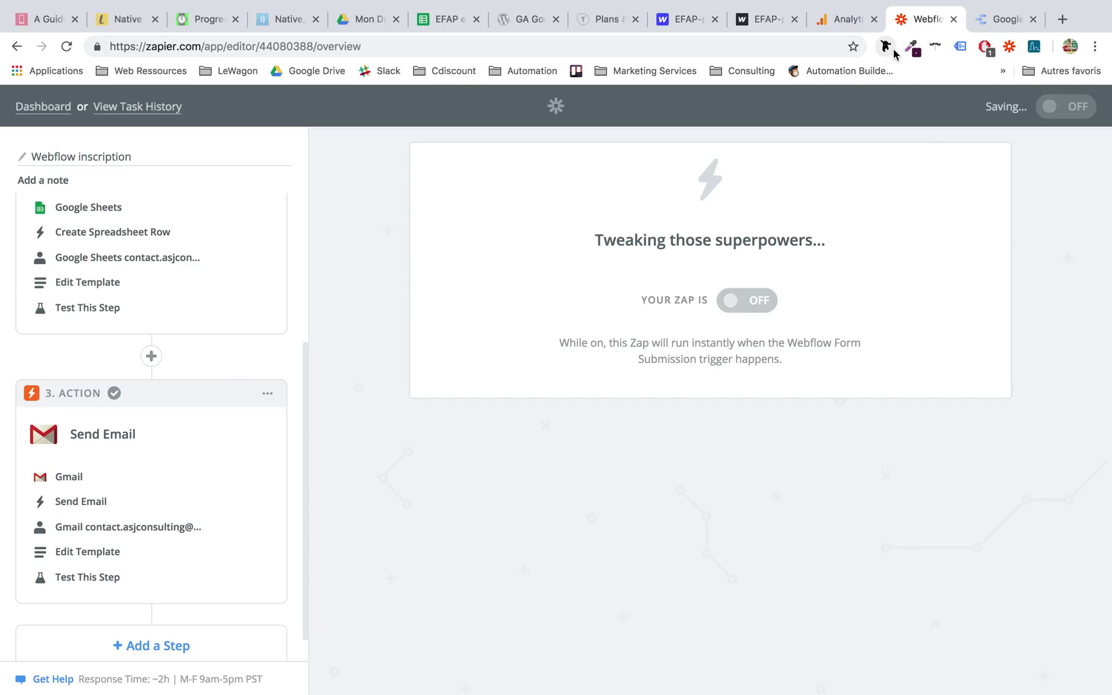
Switch to Google Data Studio, reload the suspended page and start a blank report to bring up the first-use setup
left_click(994, 25)
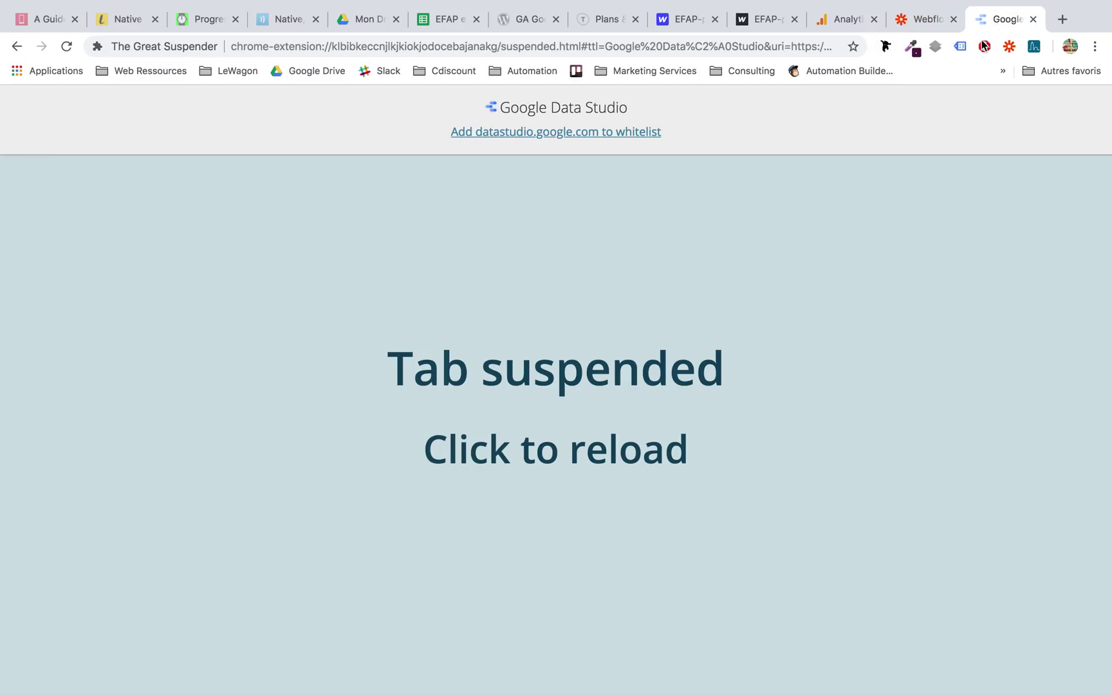
left_click(799, 214)
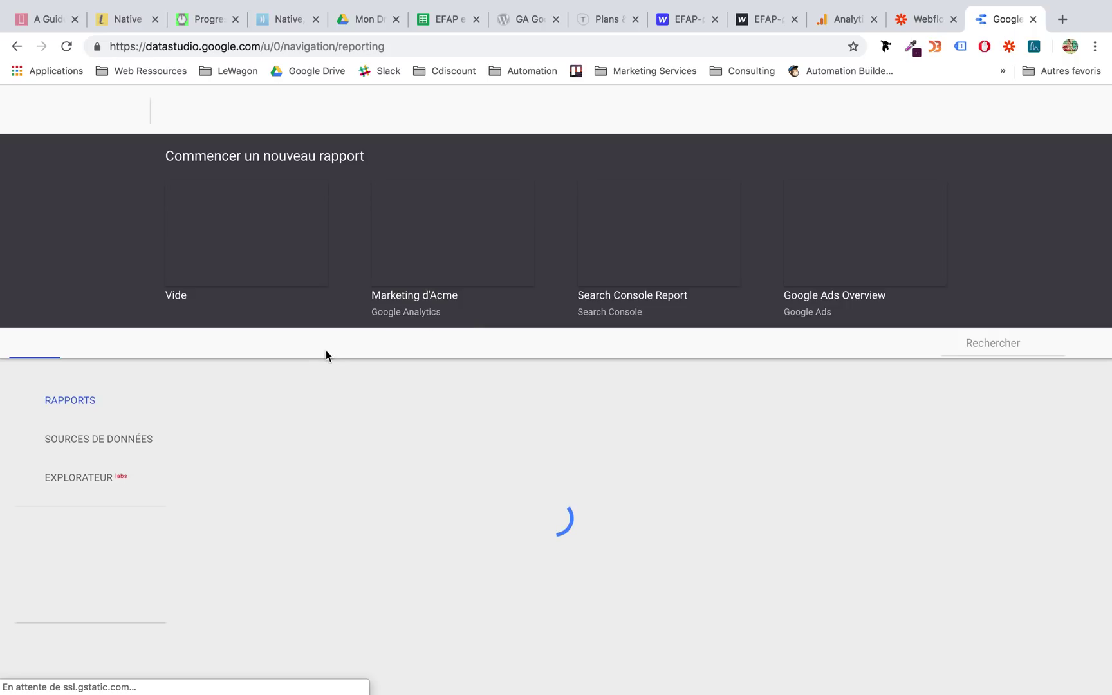
left_click(249, 233)
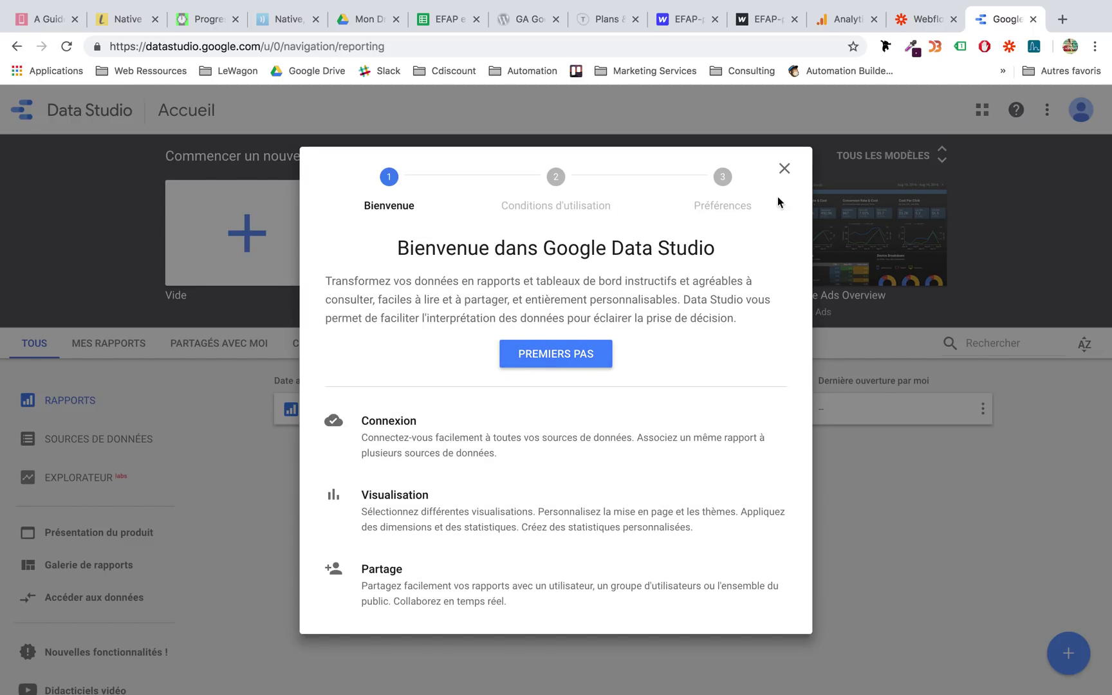
left_click(784, 168)
left_click(255, 251)
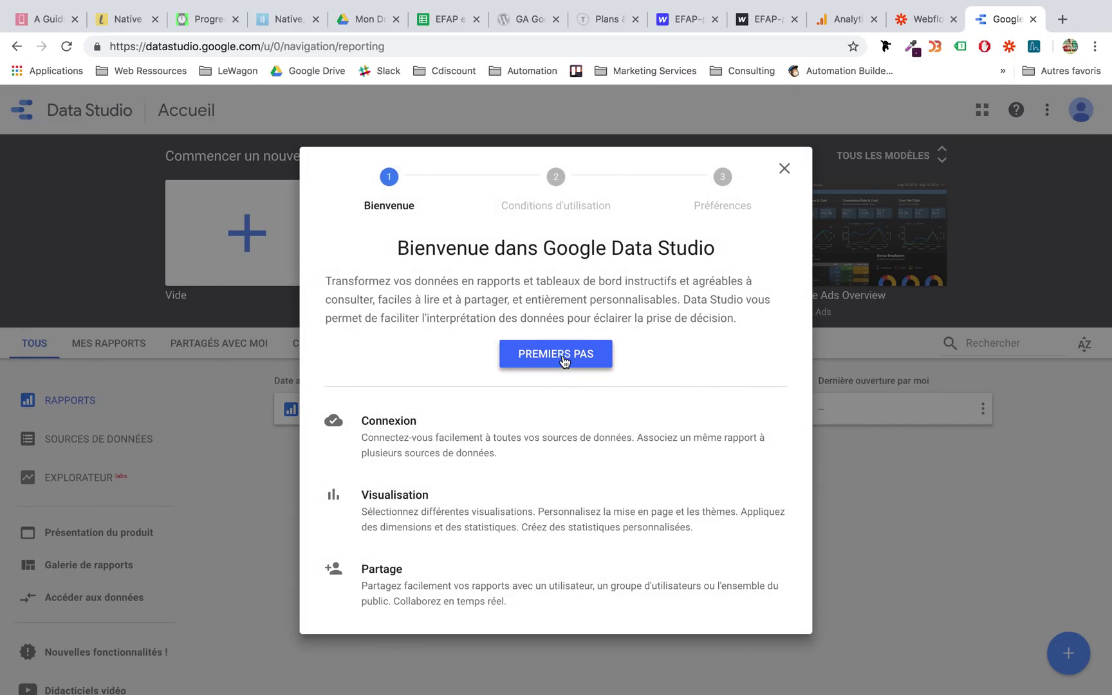
Begin the Data Studio first-use setup and accept its additional terms of use
left_click(564, 359)
left_click(347, 551)
scroll(448, 534, "down", 2)
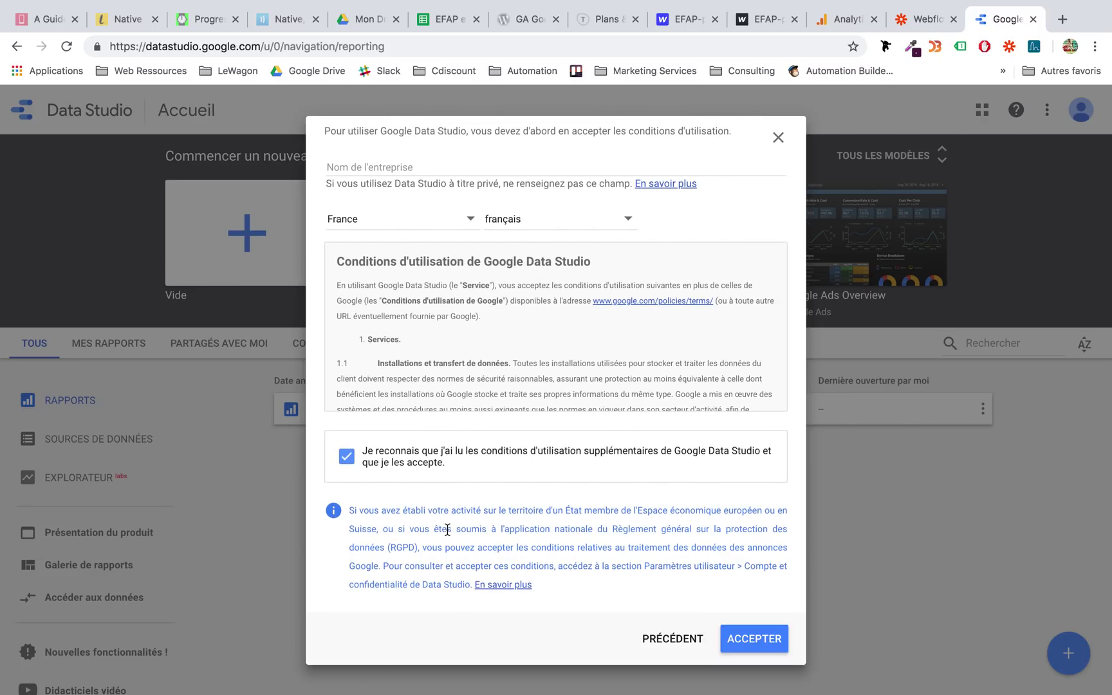
left_click(761, 639)
Decline all four email options in the Data Studio preferences with "Non, merci" and confirm
left_click(218, 396)
left_click(219, 476)
left_click(215, 567)
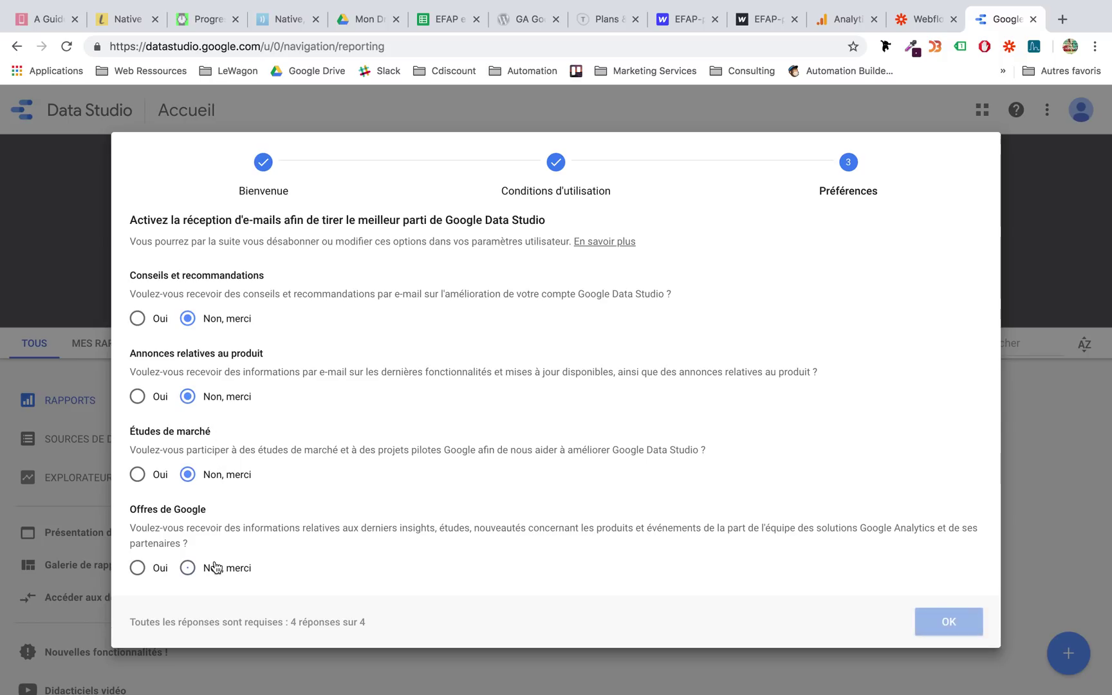
left_click(945, 623)
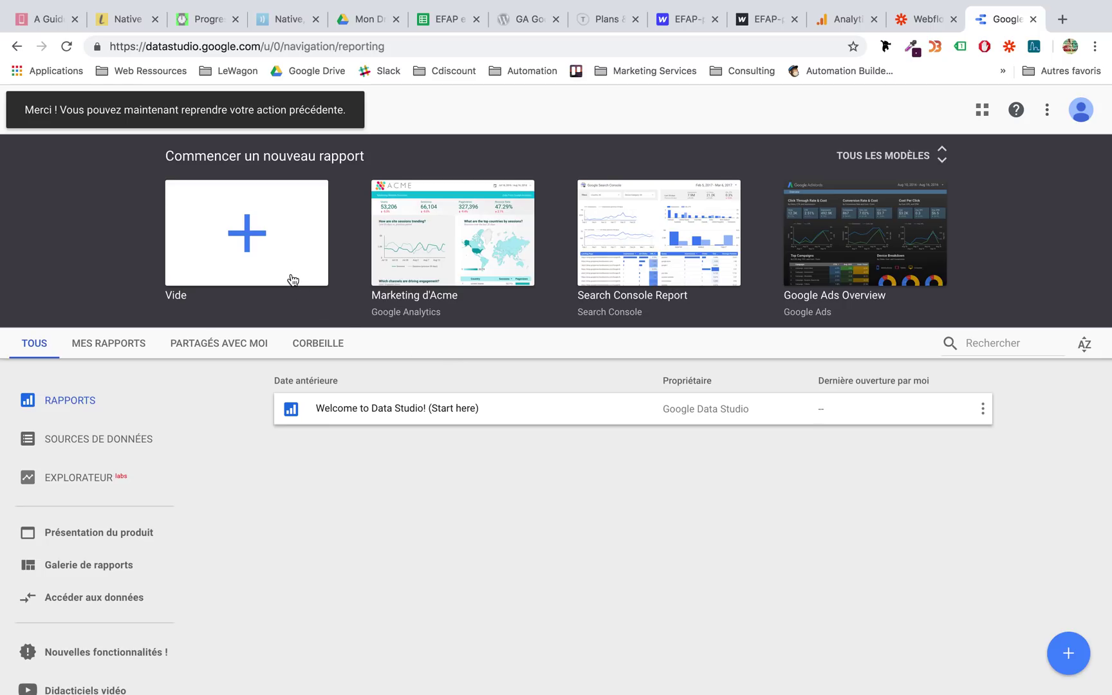
Start a blank report and create a new data source using the Google Analytics connector
left_click(265, 258)
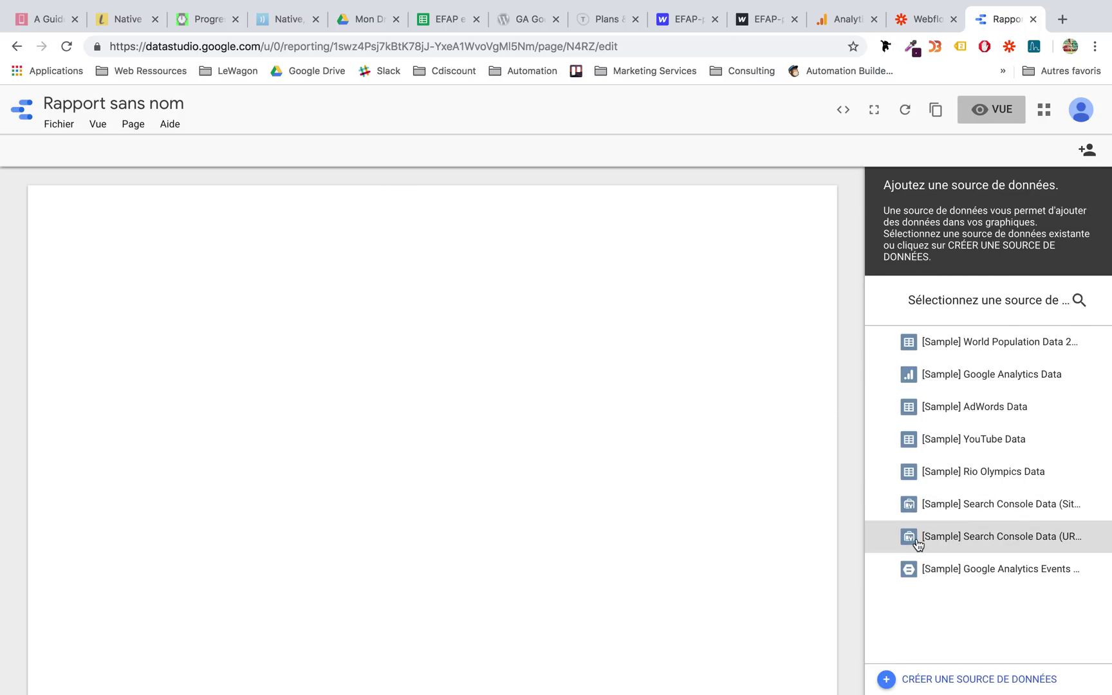
left_click(932, 681)
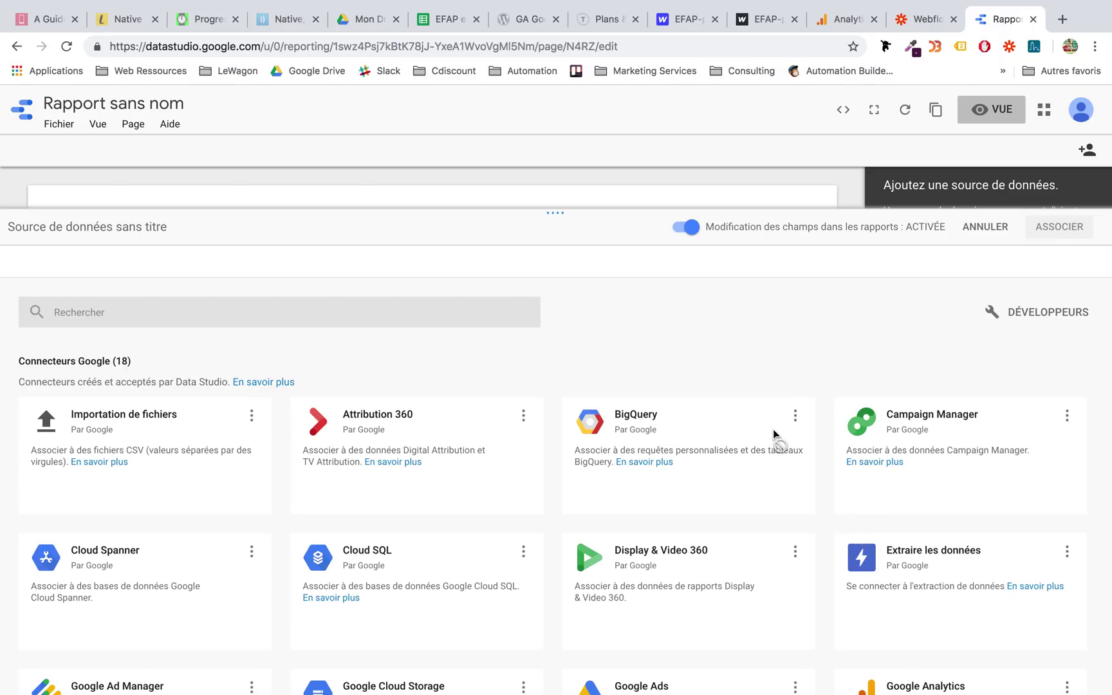
scroll(637, 450, "down", 5)
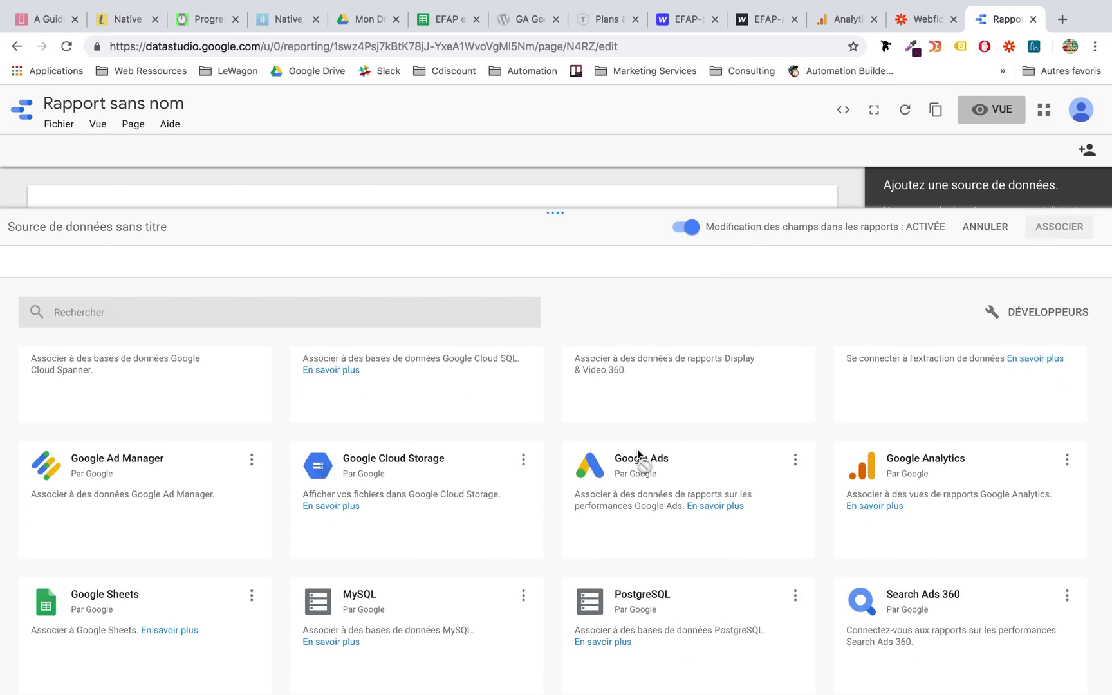
scroll(932, 479, "down", 1)
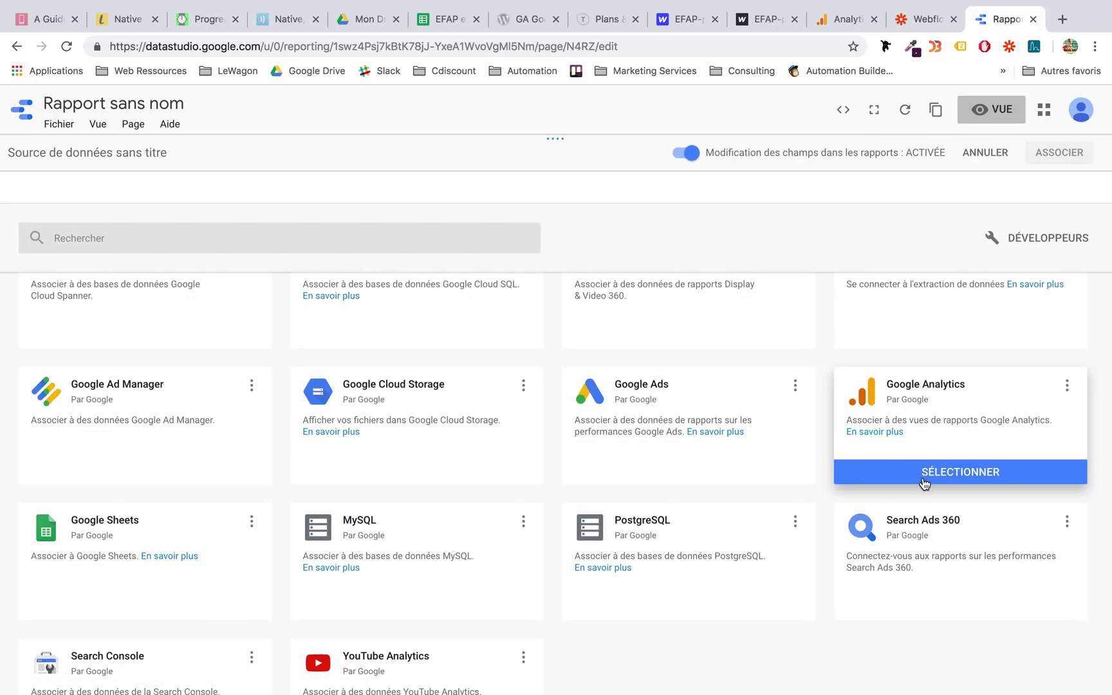
left_click(922, 476)
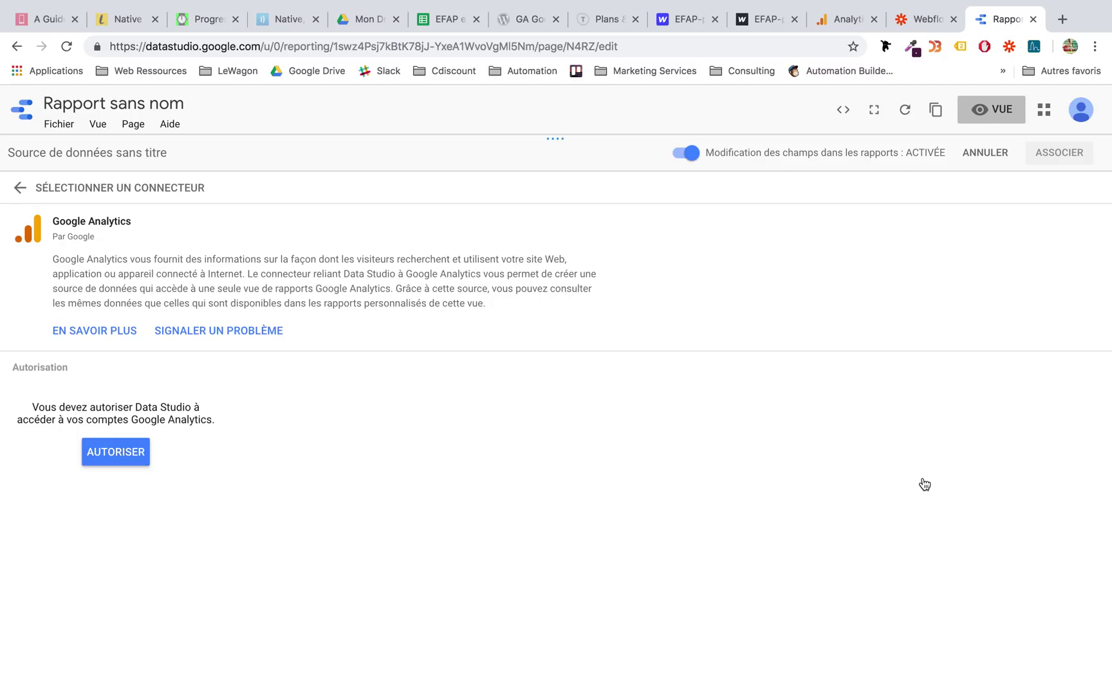
Authorize Google Analytics access and connect the Efap account's "Efap Project Business case" property with the "Toutes les données du site Web" view
left_click(139, 451)
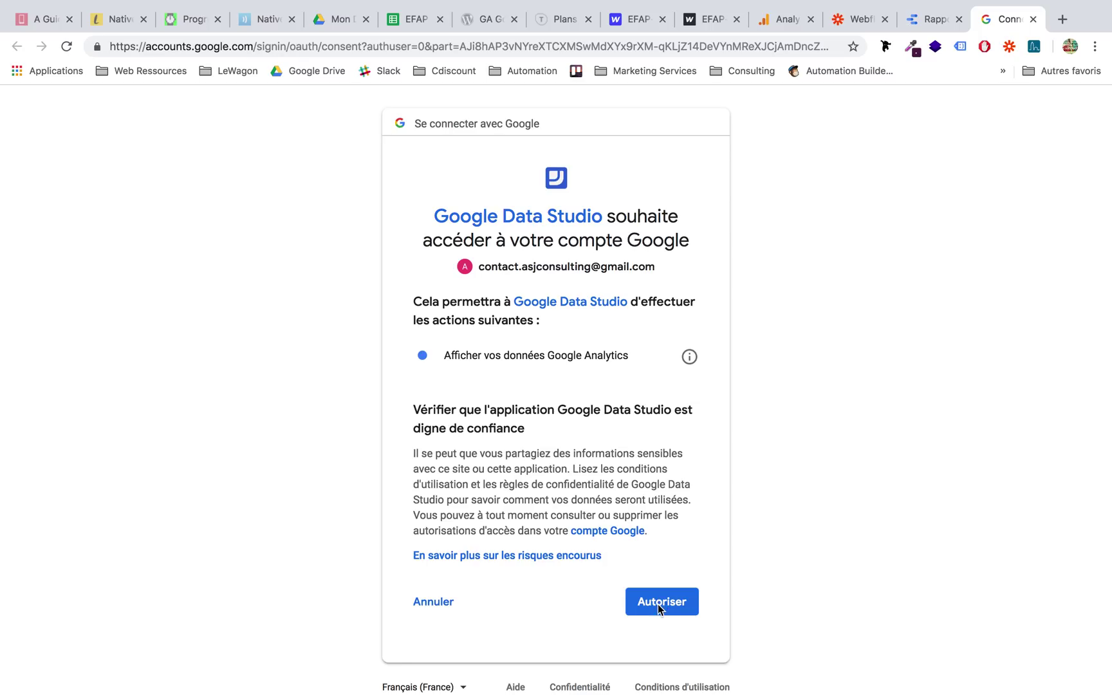
left_click(663, 603)
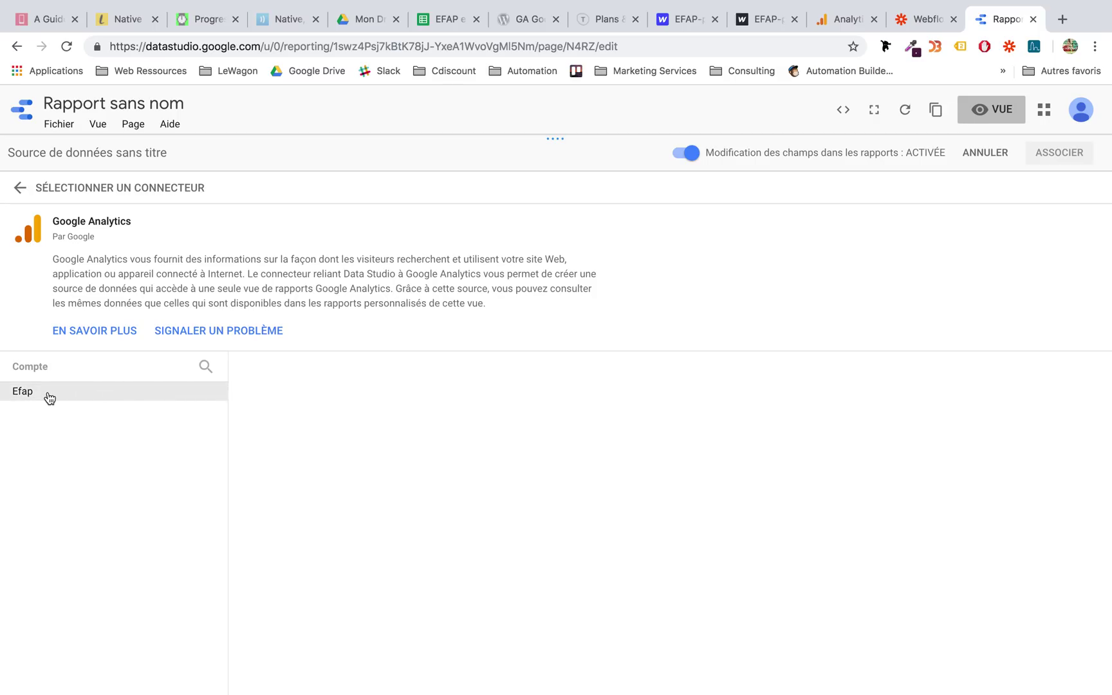
left_click(48, 397)
left_click(354, 392)
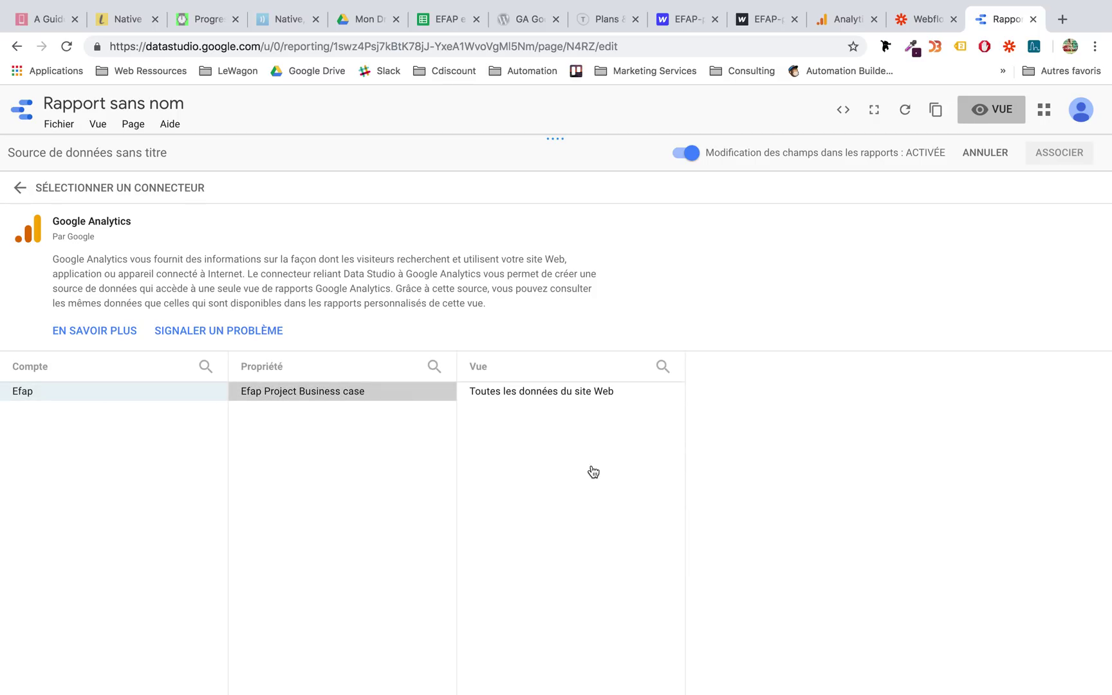
left_click(573, 391)
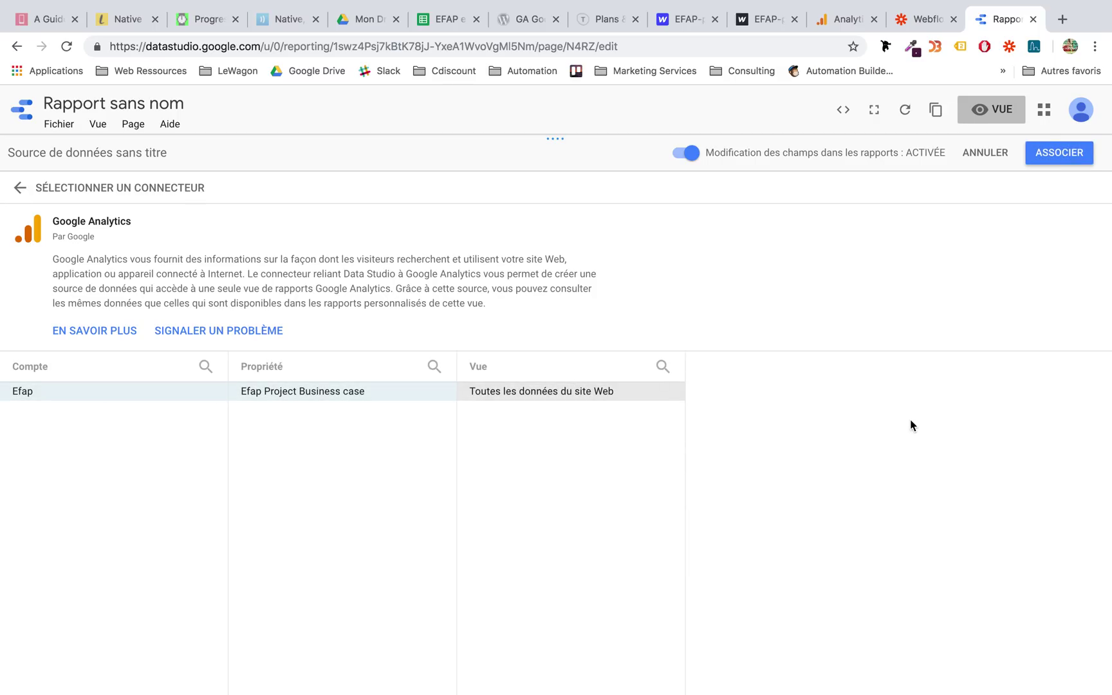
left_click(1063, 159)
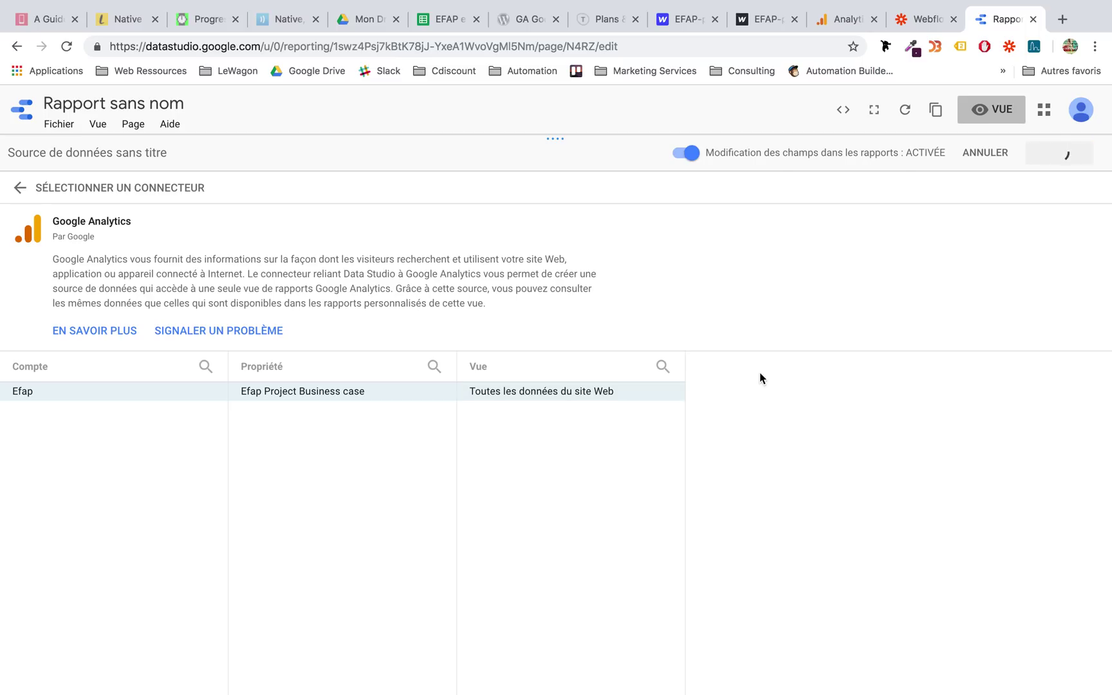
Add the "Toutes les données du site Web" data source to the report and authorize Data Studio to access Google Drive
scroll(775, 399, "down", 5)
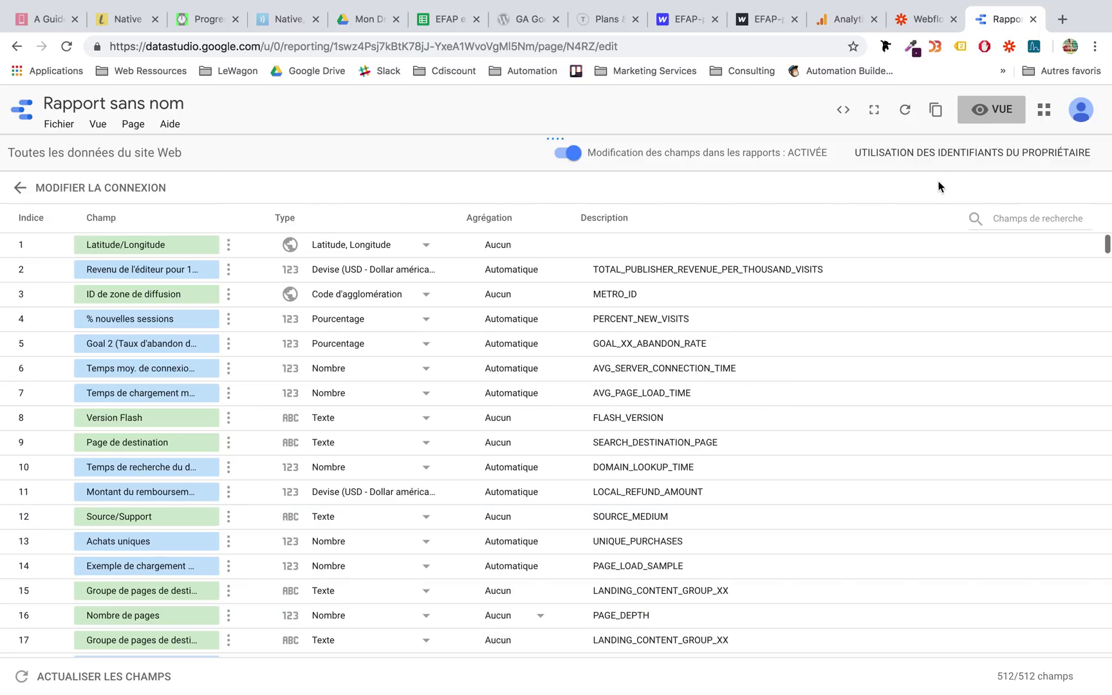
scroll(869, 315, "down", 2)
scroll(869, 313, "up", 2)
left_click(1034, 153)
left_click(783, 481)
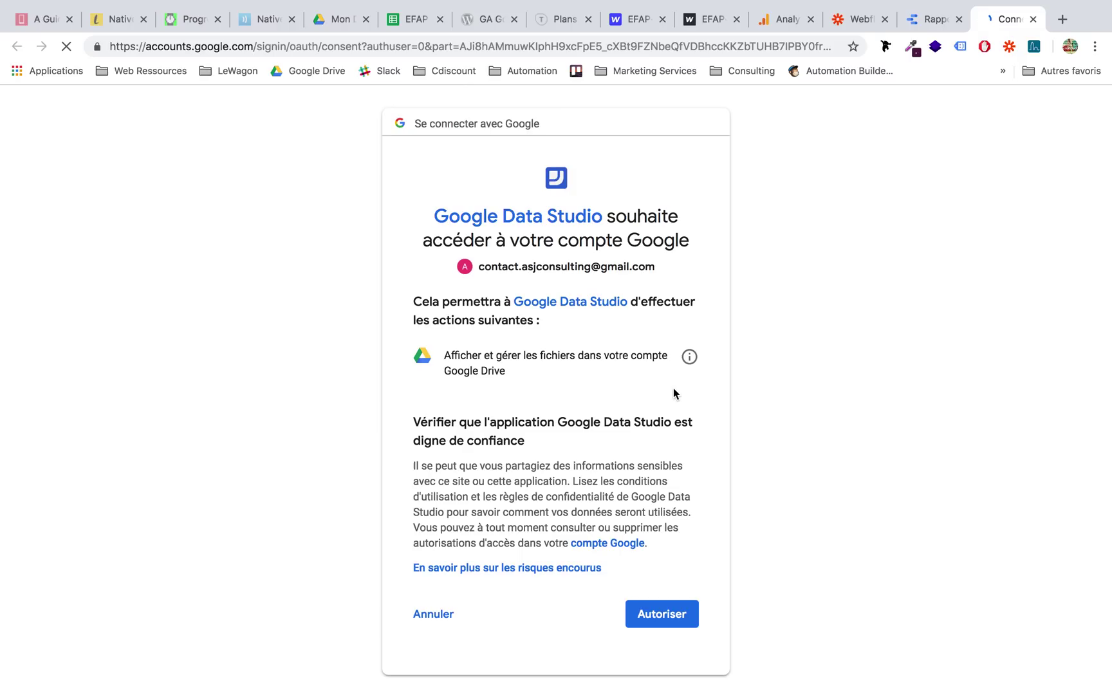
left_click(663, 615)
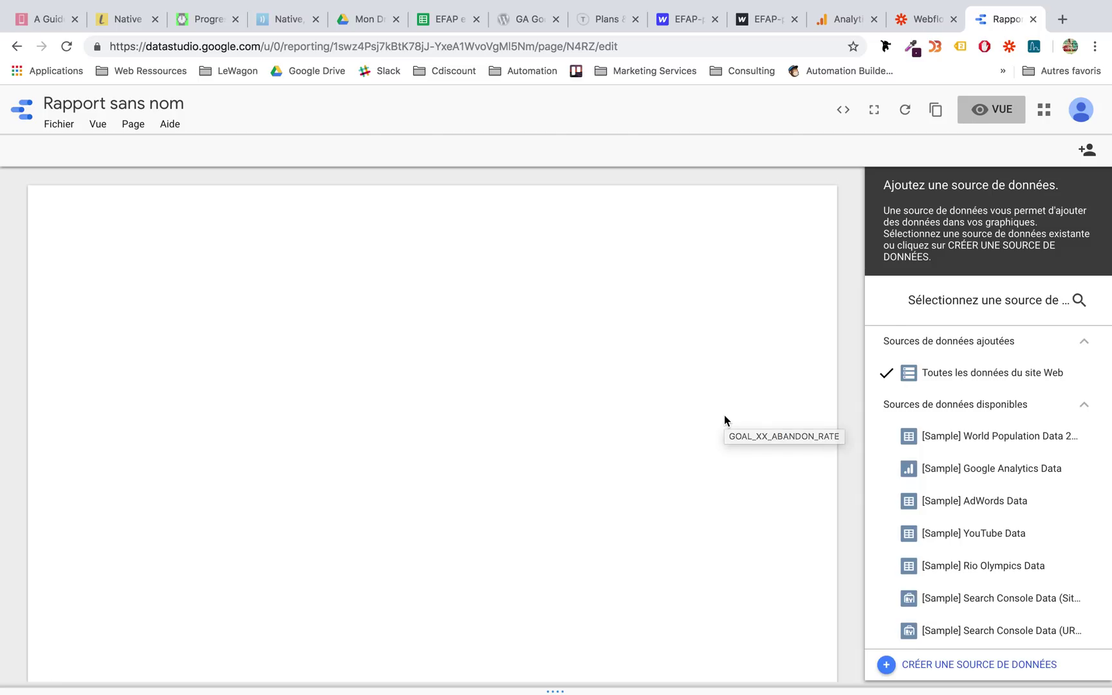
Rename the report as "EFAP Report"
left_click(107, 103)
type("ZF")
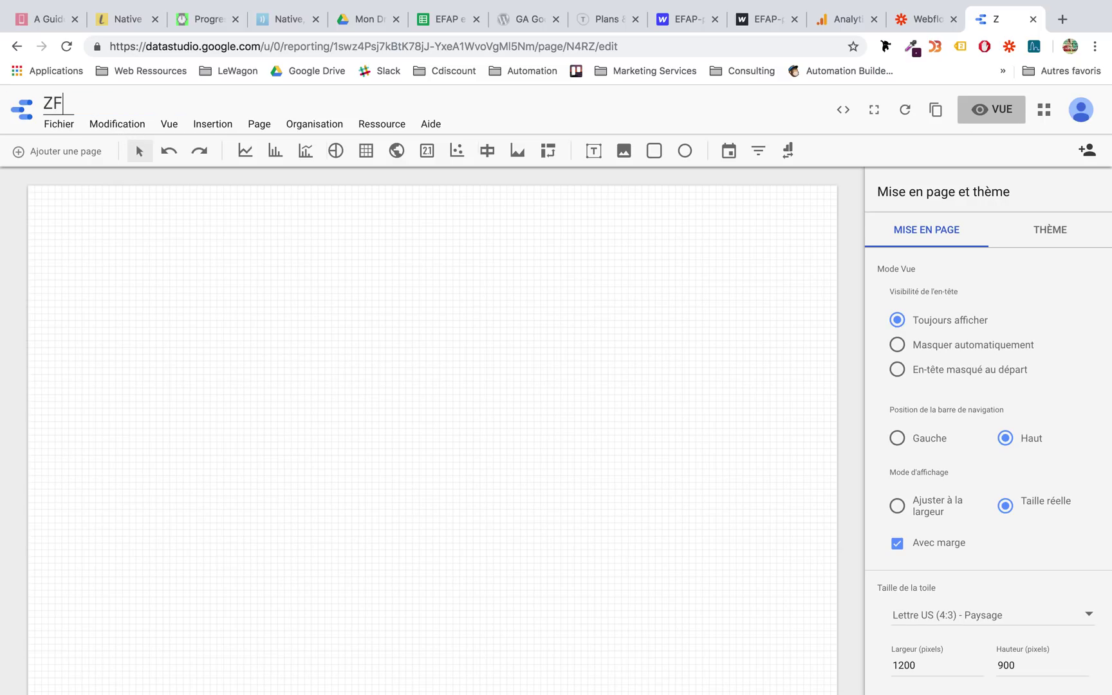
key("BackSpace")
key("BackSpace")
type("EFAP Report")
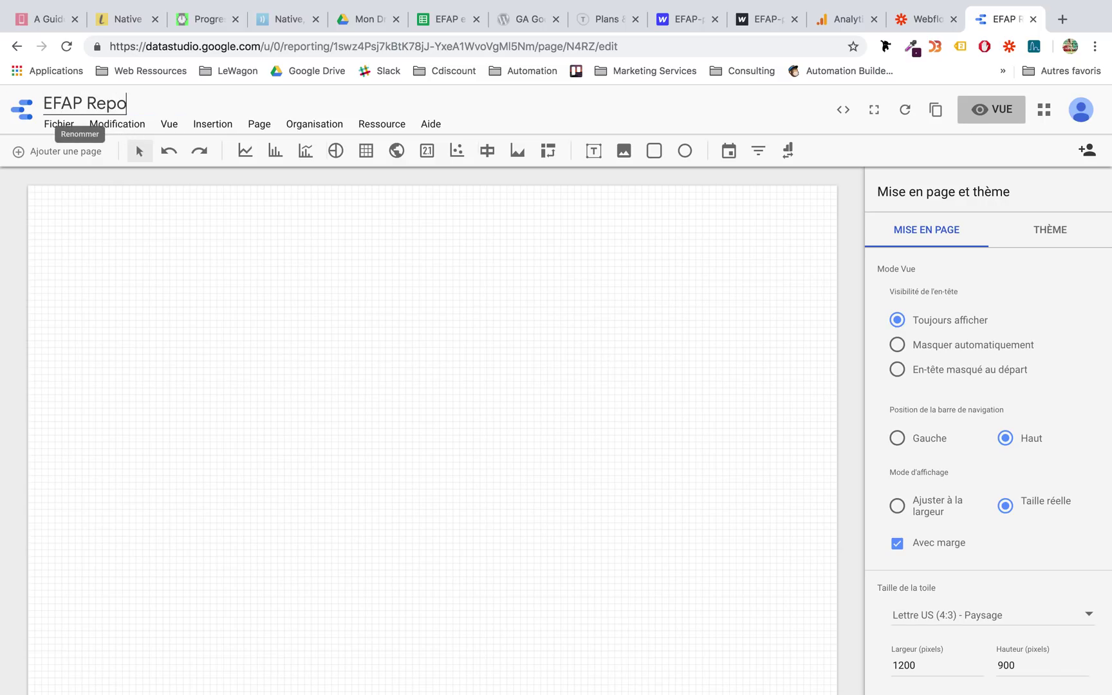
key("Return")
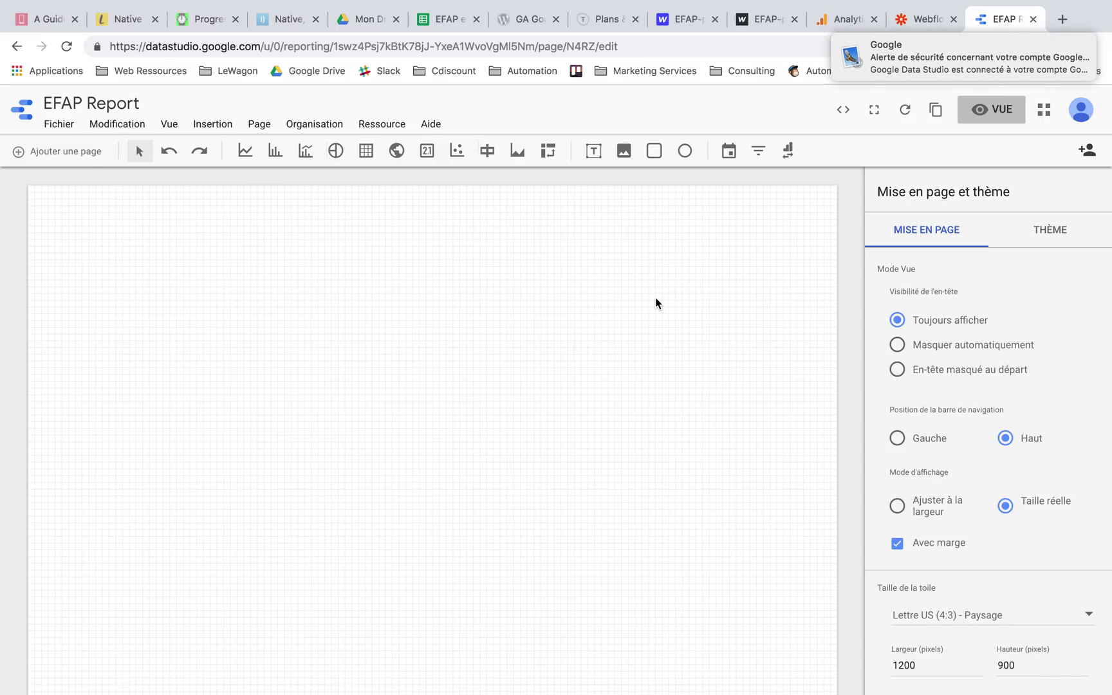
Switch to the presentation's Business Case slide to review the instructions for the Data Studio report
key("super+Tab")
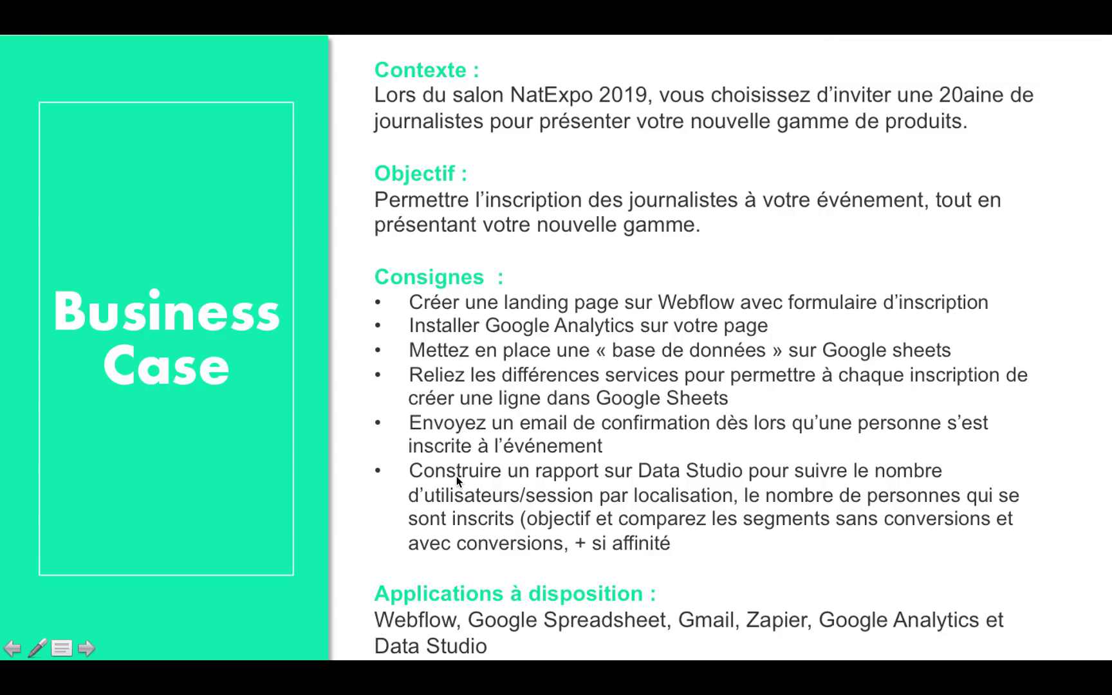